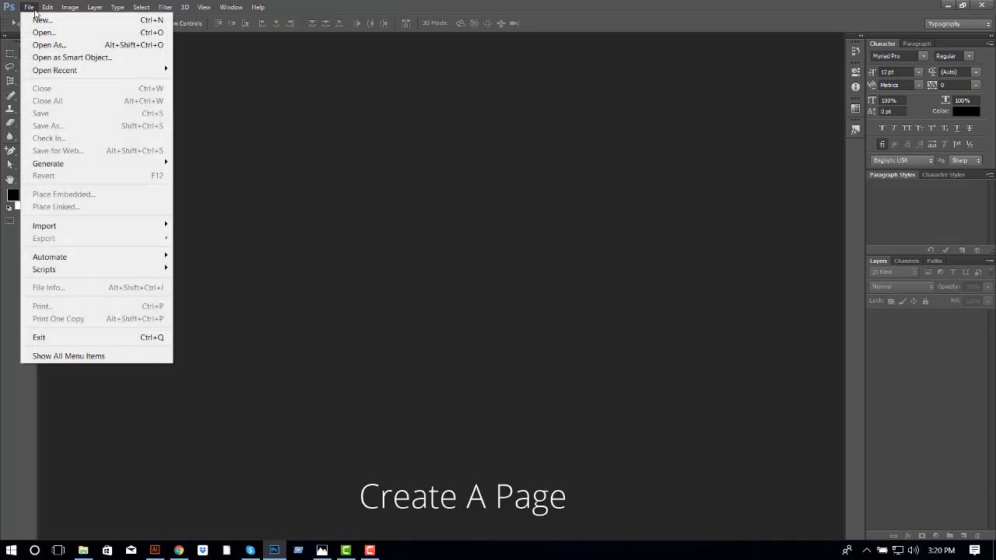
- Create a 3.5 × 2 in, 300 ppi CMYK document named Business Card Design and dock it as a tab
click(41, 22)
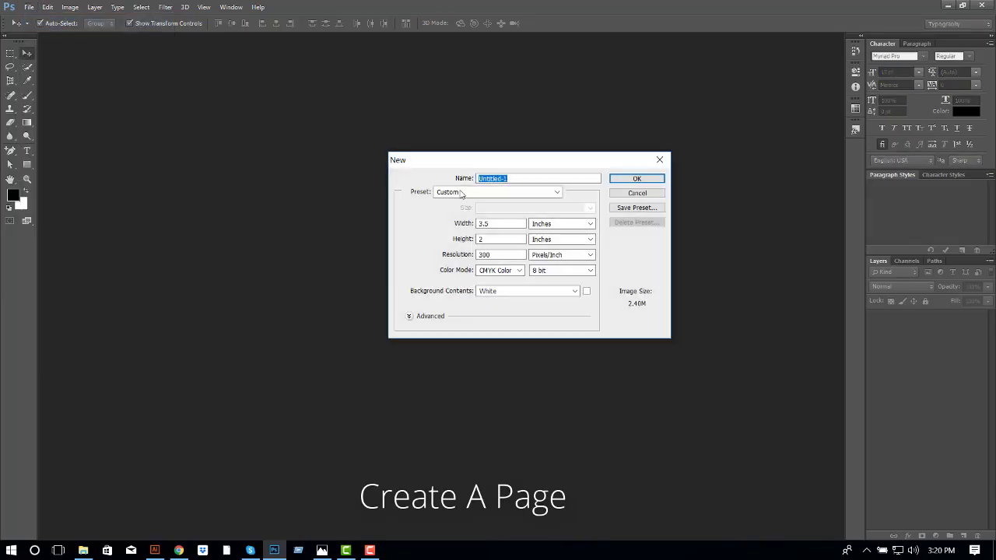
click(485, 225)
click(493, 237)
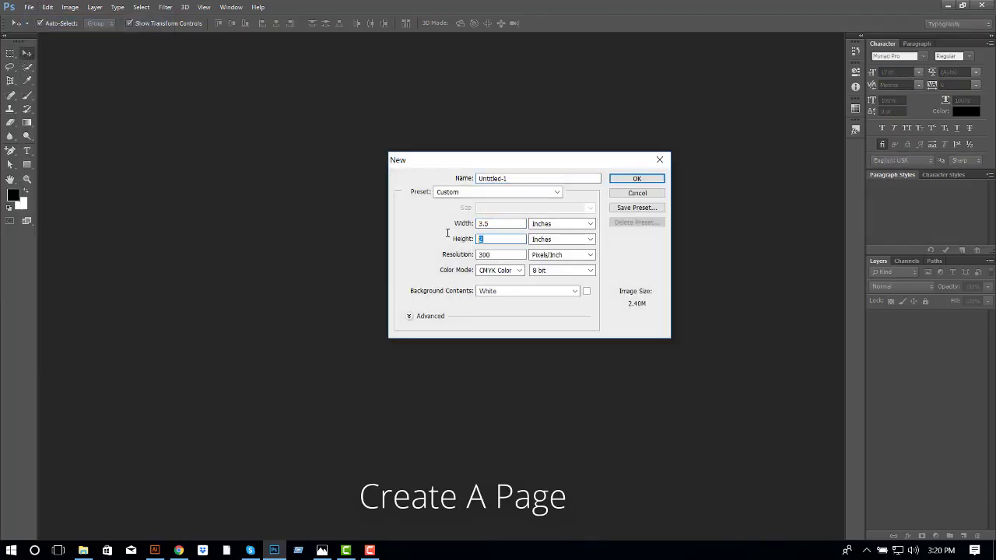
click(501, 253)
click(494, 178)
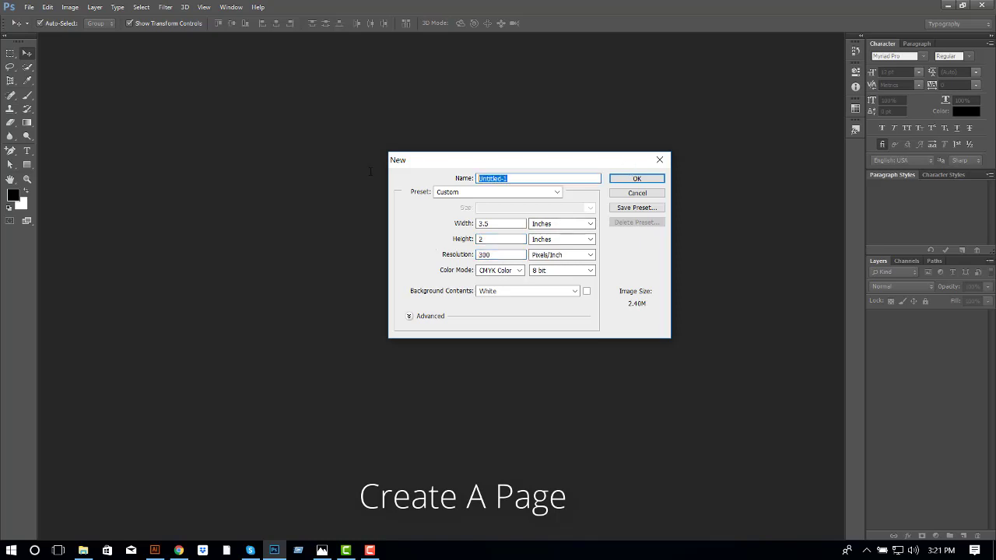
text(Business Card Design)
click(651, 181)
drag(259, 38, 303, 37)
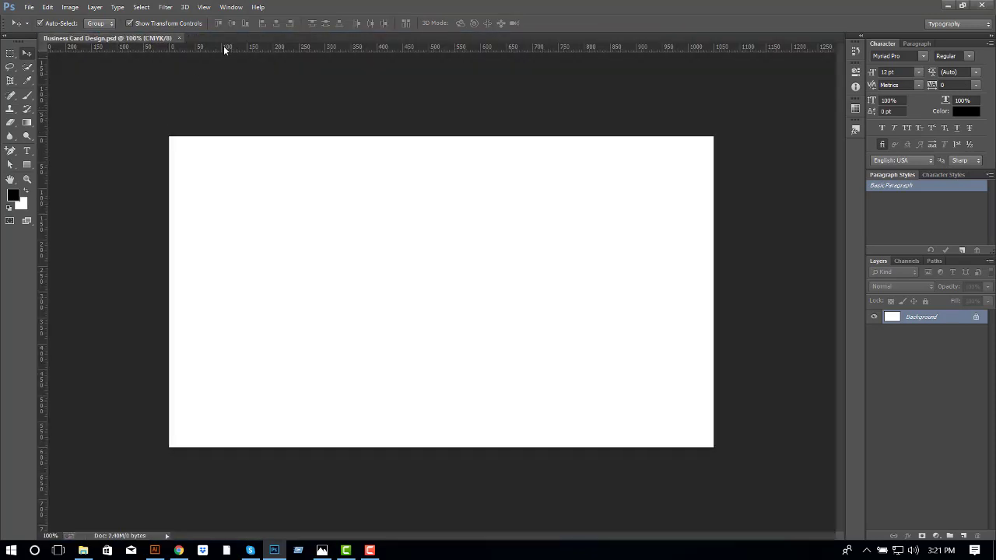
- Show the rulers and place guides along the top, bottom, left and right canvas edges
key(ctrl+r)
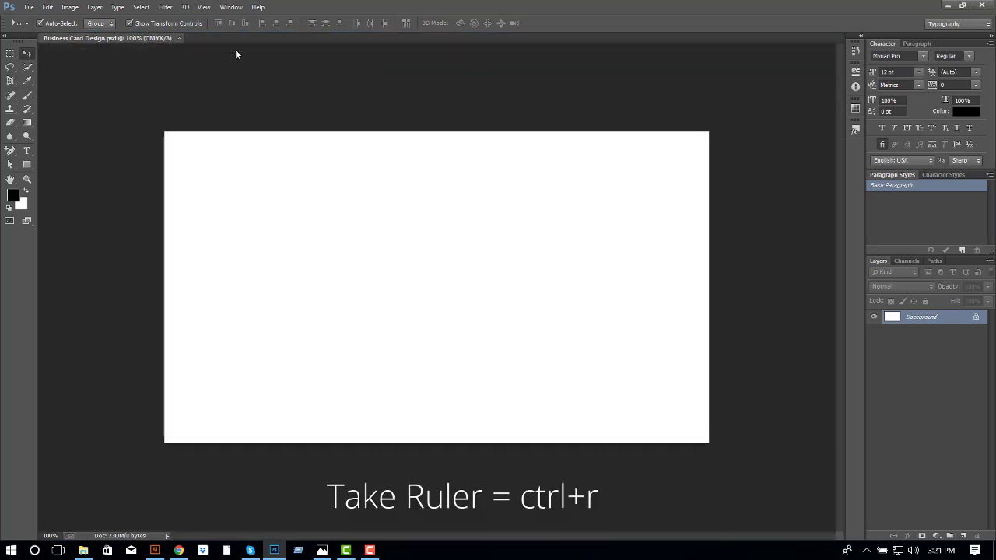
key(ctrl+r)
drag(293, 48, 334, 136)
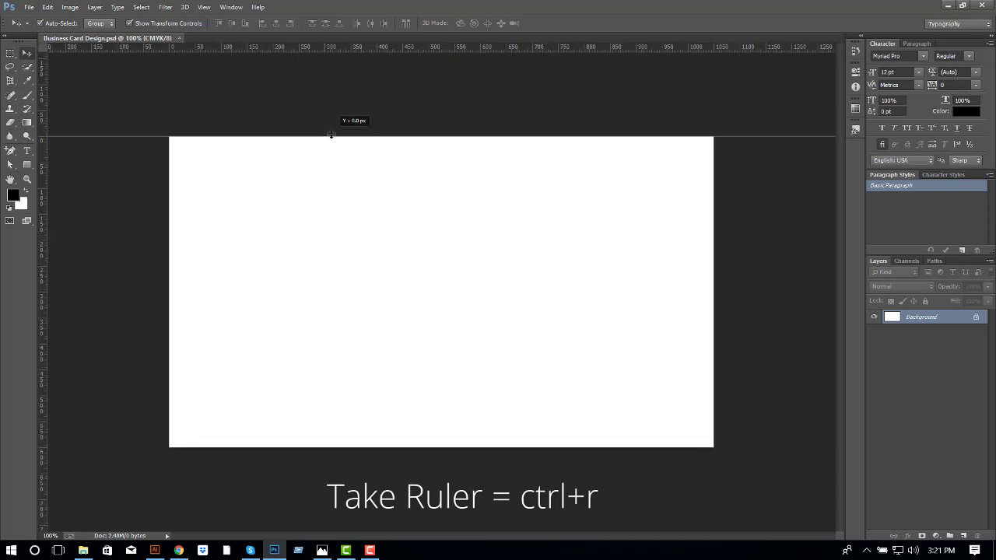
drag(41, 271, 168, 267)
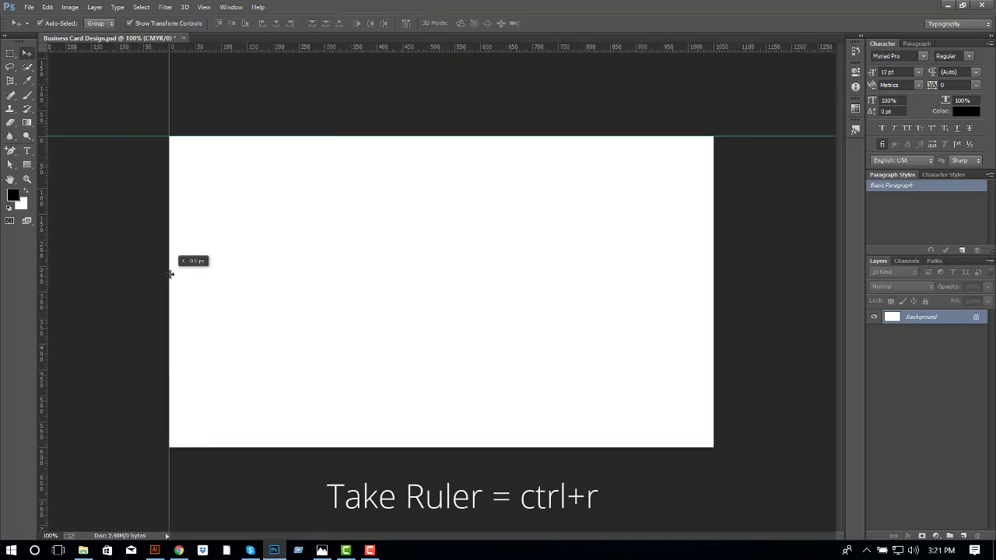
drag(42, 302, 713, 305)
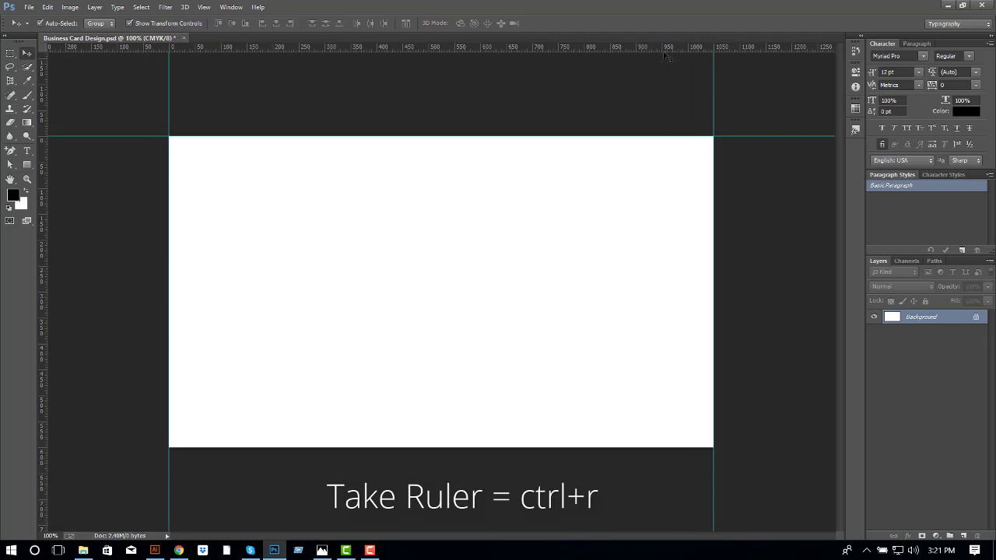
mouse_move(666, 50)
mouse_down()
mouse_move(638, 371)
mouse_move(657, 447)
mouse_up()
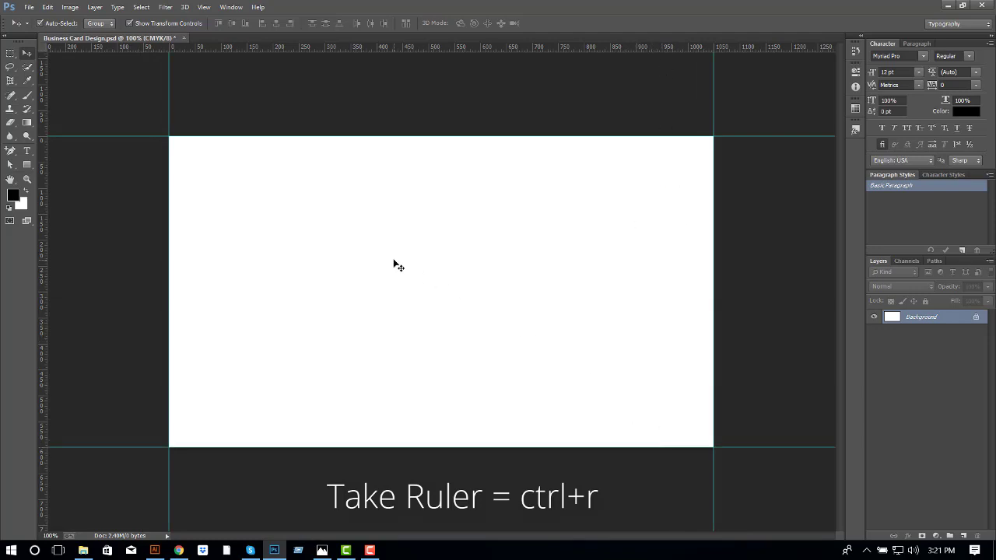
- Enlarge the canvas by a relative 0.25 in in width and height for bleed
click(70, 7)
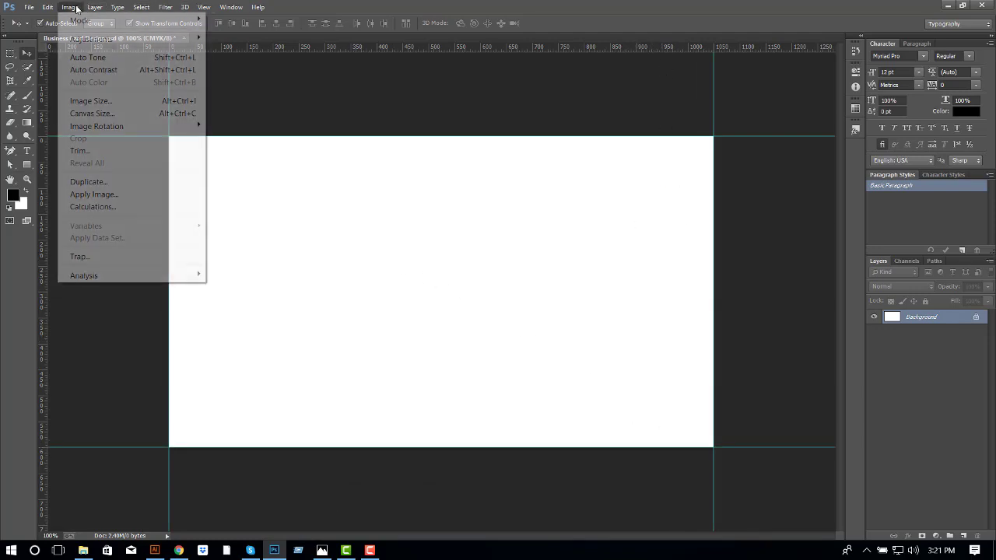
click(82, 111)
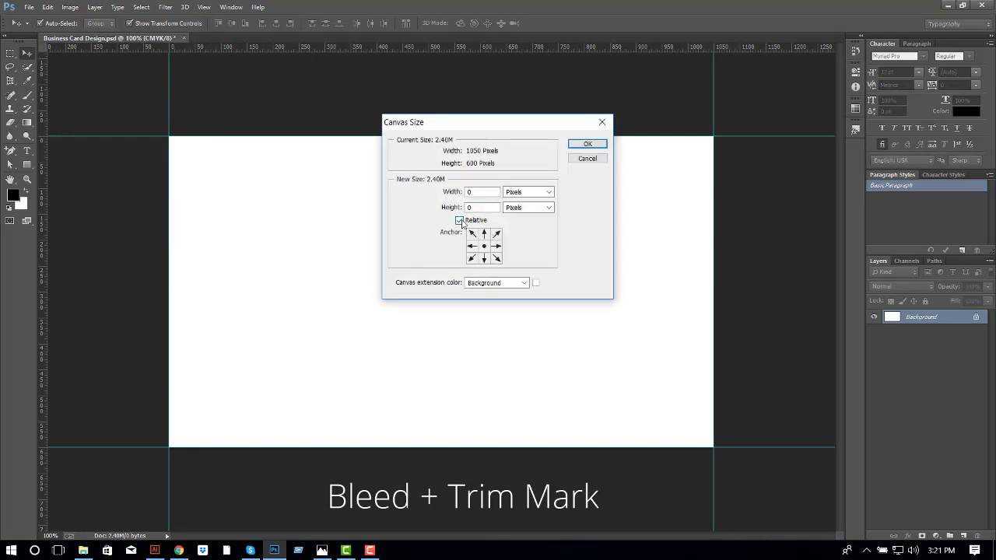
click(527, 195)
click(514, 224)
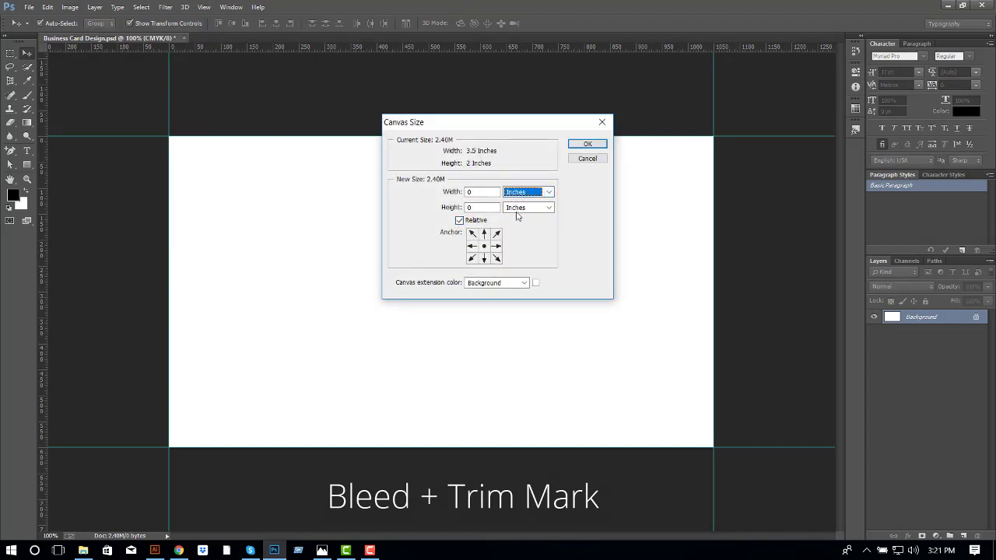
click(459, 192)
text(.25)
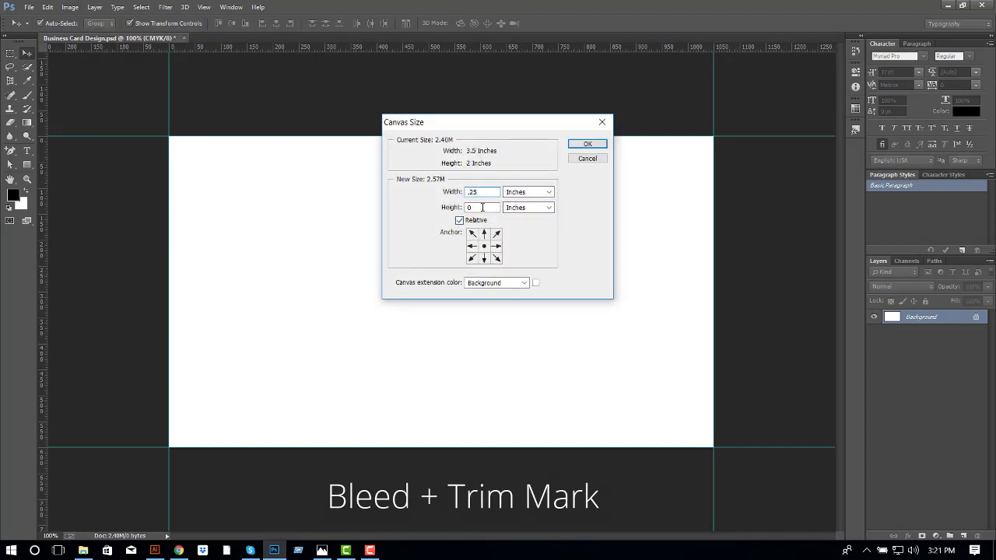
double_click(483, 207)
text(.25)
click(587, 145)
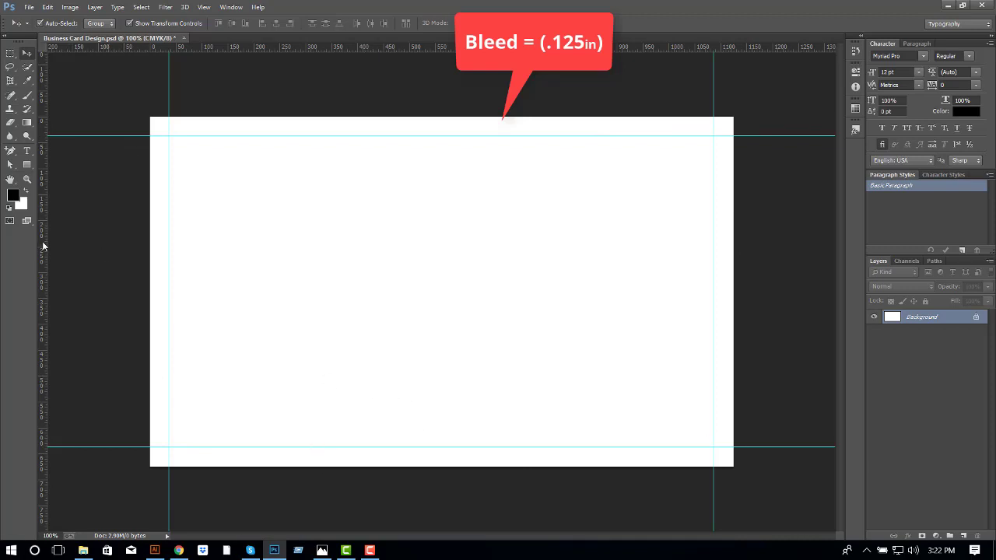
- Add guides along all four edges of the enlarged canvas and open the Create Rectangle dialog
drag(43, 247, 150, 124)
drag(200, 46, 213, 117)
drag(262, 46, 256, 467)
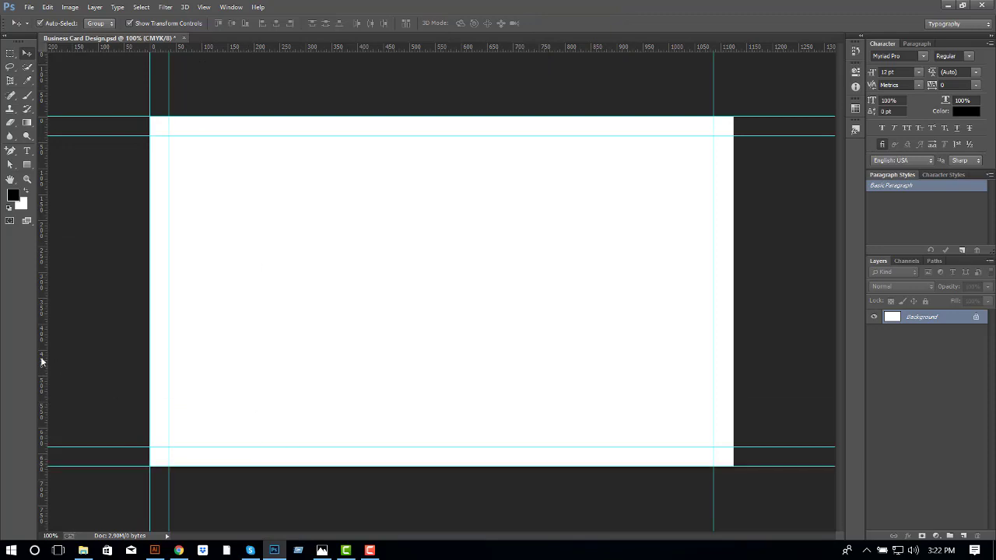
drag(42, 361, 557, 335)
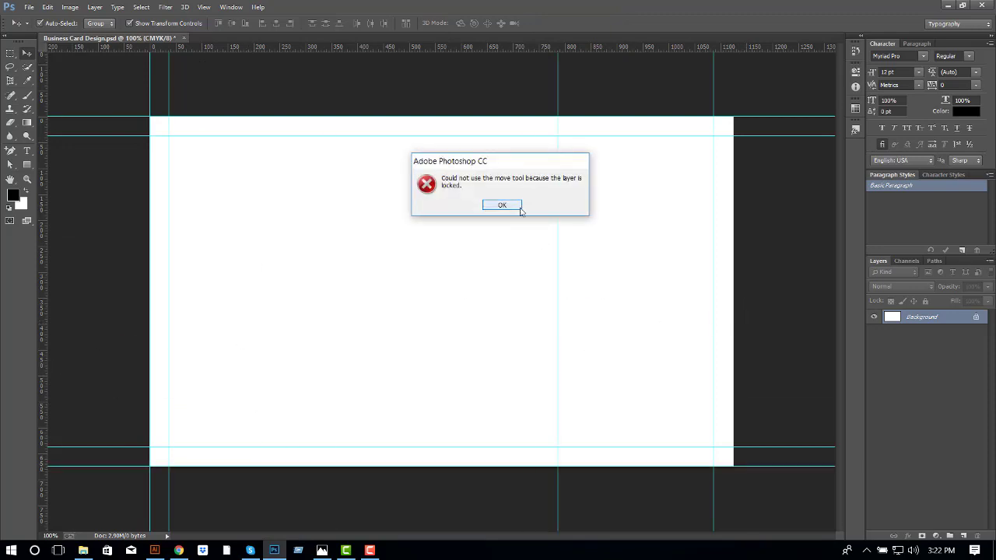
click(517, 204)
drag(557, 247, 733, 294)
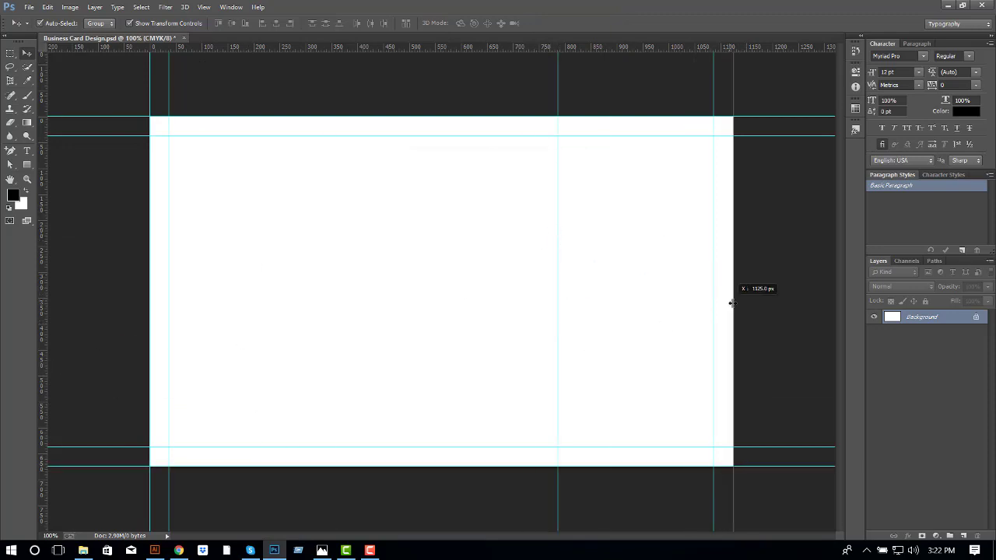
scroll(170, 131, up, 3)
scroll(137, 116, up, 2)
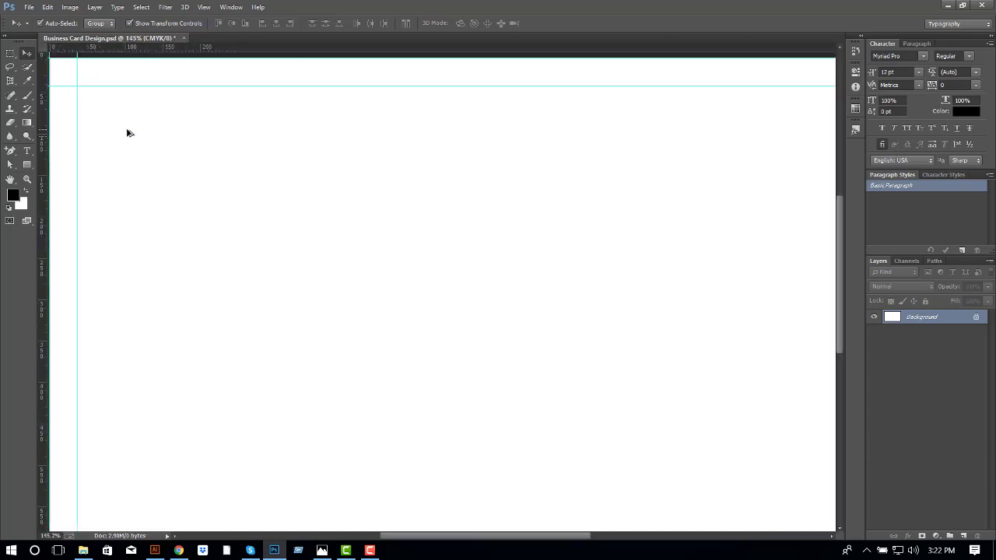
scroll(126, 133, down, 4)
click(27, 165)
click(284, 162)
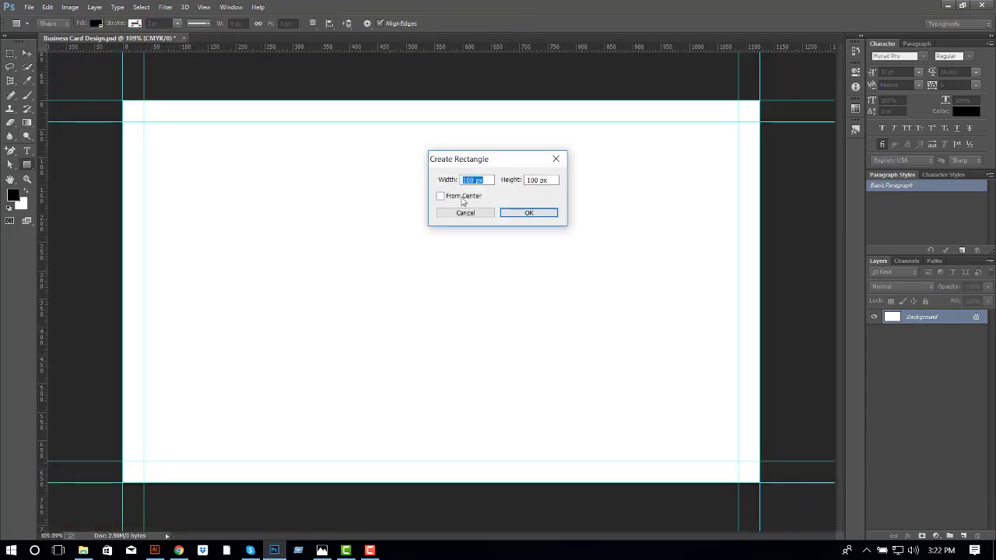
- Create a 0.25 × 0.25 in measuring square
text(.2)
drag(488, 180, 462, 180)
drag(542, 180, 526, 179)
text(.25in)
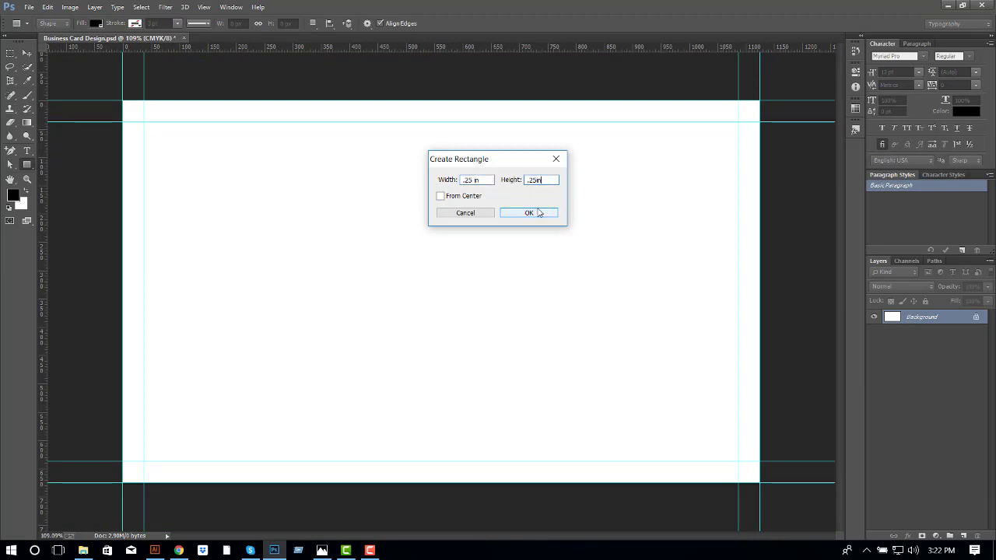
click(529, 213)
- Snap the square to the top-left and bottom-right corners, add guides at its inner edges, then delete it
key(v)
drag(290, 166, 153, 108)
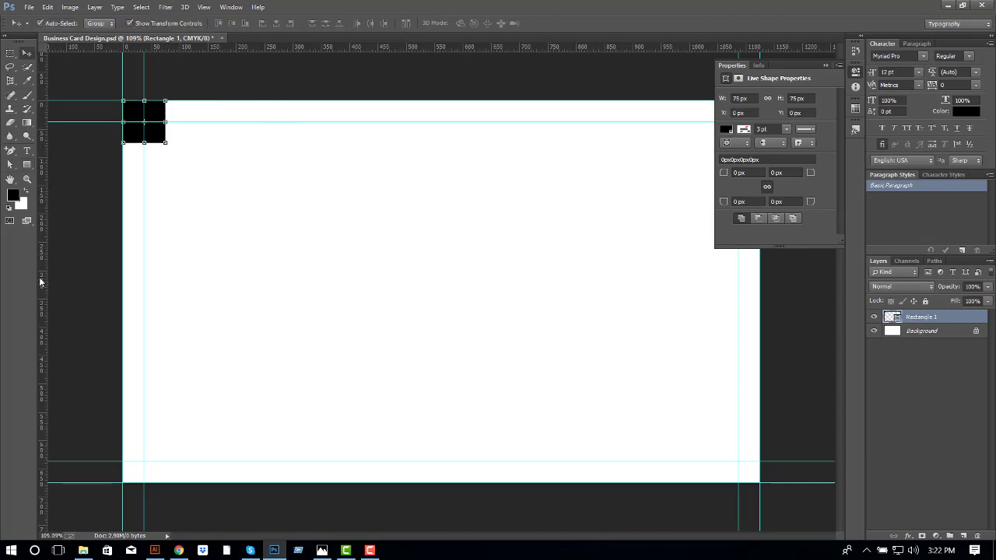
drag(39, 277, 165, 150)
mouse_move(194, 49)
mouse_down()
mouse_move(189, 143)
mouse_move(753, 476)
mouse_up()
drag(622, 48, 683, 440)
drag(42, 427, 717, 466)
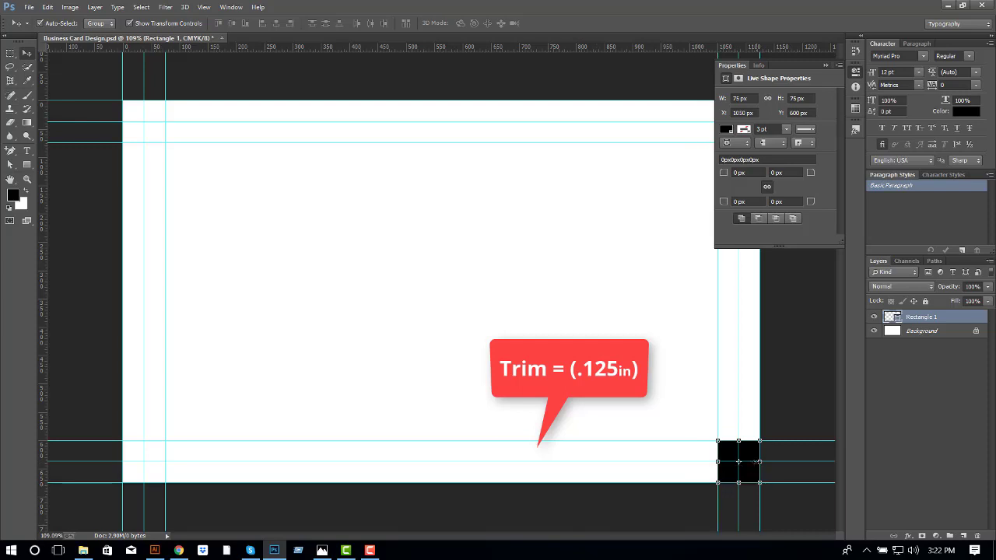
click(826, 64)
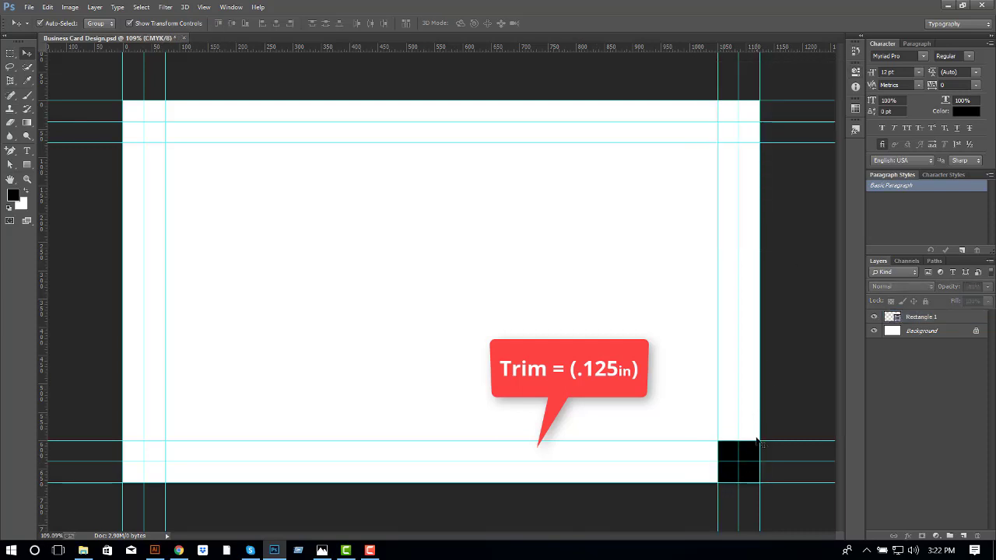
key(Delete)
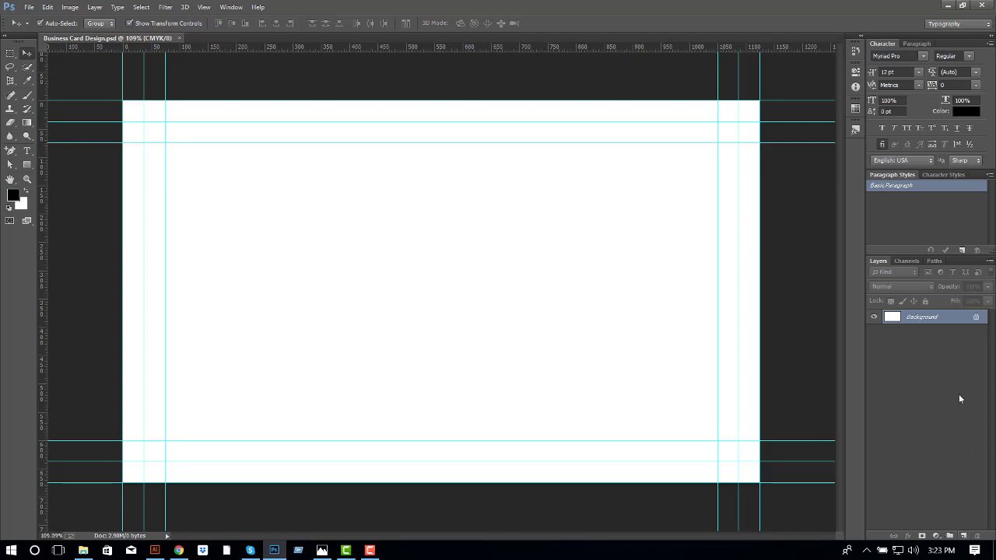
- Create a 3.75 × 2.25 in rectangle and align it with the canvas corner
click(27, 164)
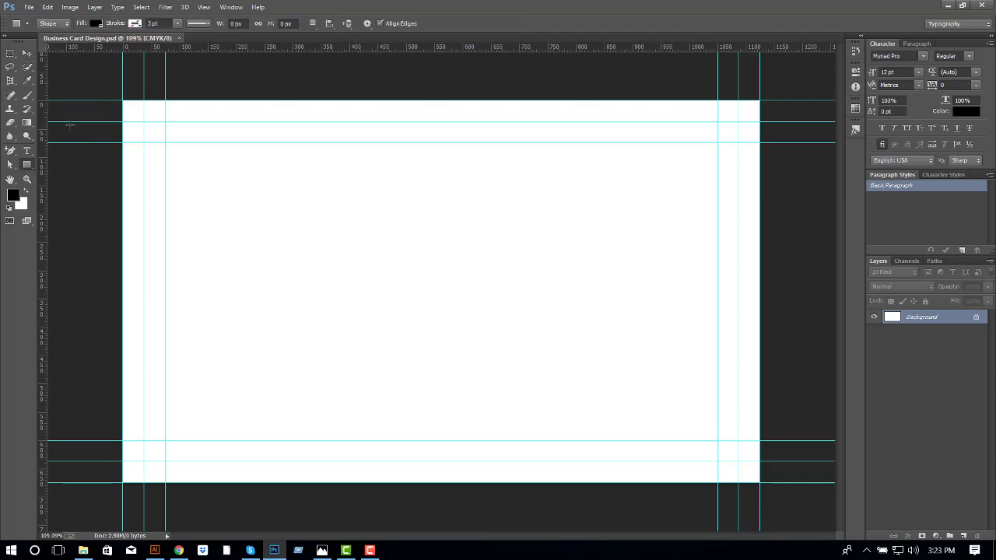
click(240, 209)
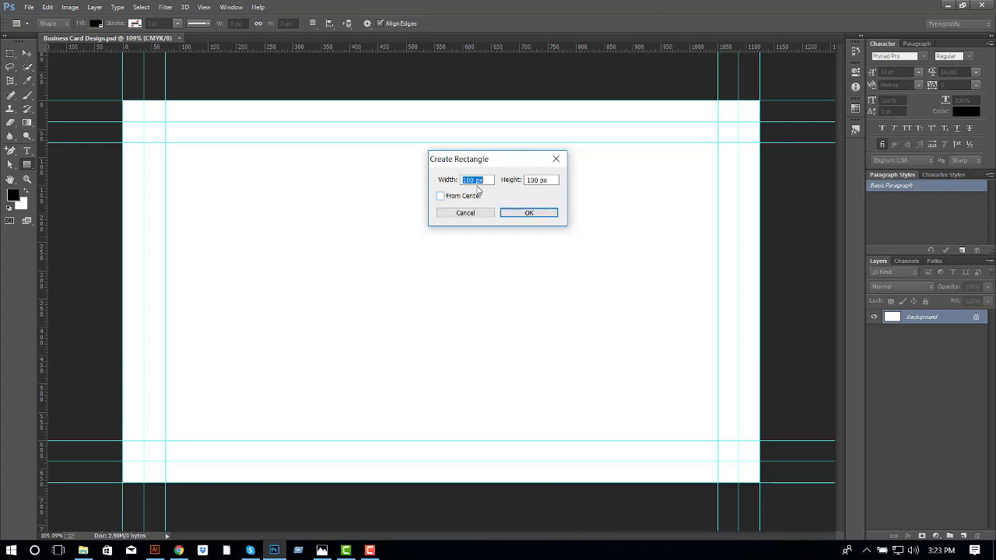
text(3.7)
text(5)
key(Tab)
text(2.25)
double_click(480, 180)
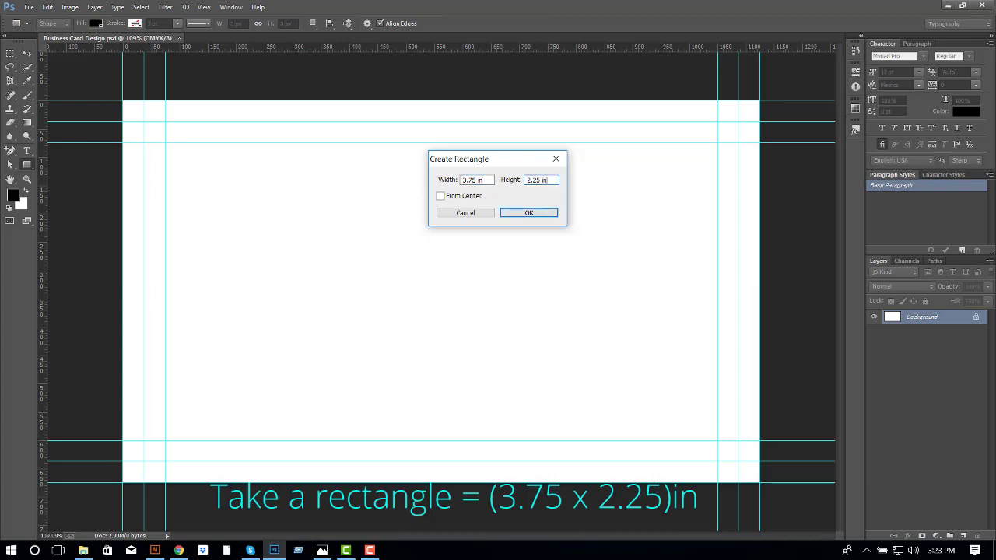
click(529, 212)
key(v)
drag(540, 324, 436, 221)
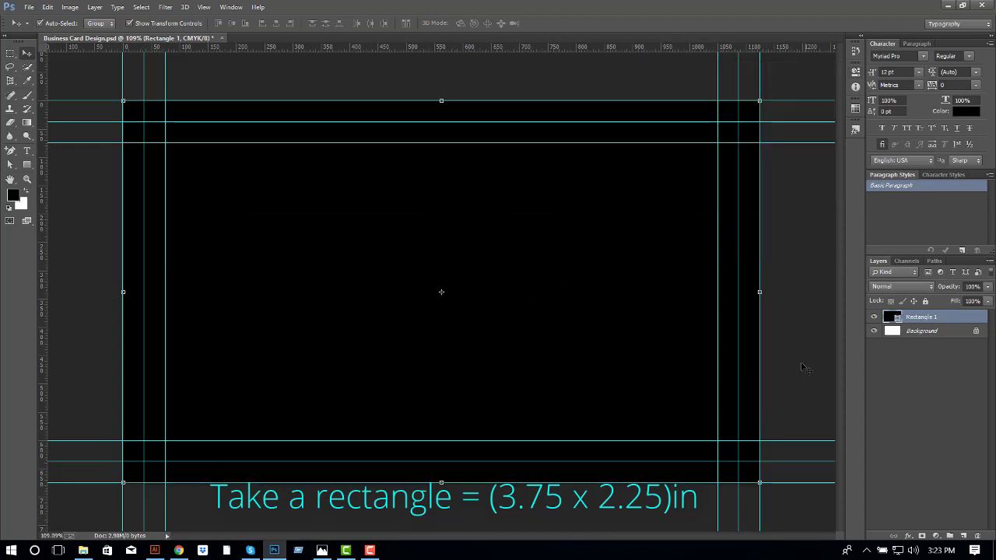
- Rename the rectangle layer Background and change its fill to white
click(873, 317)
click(873, 316)
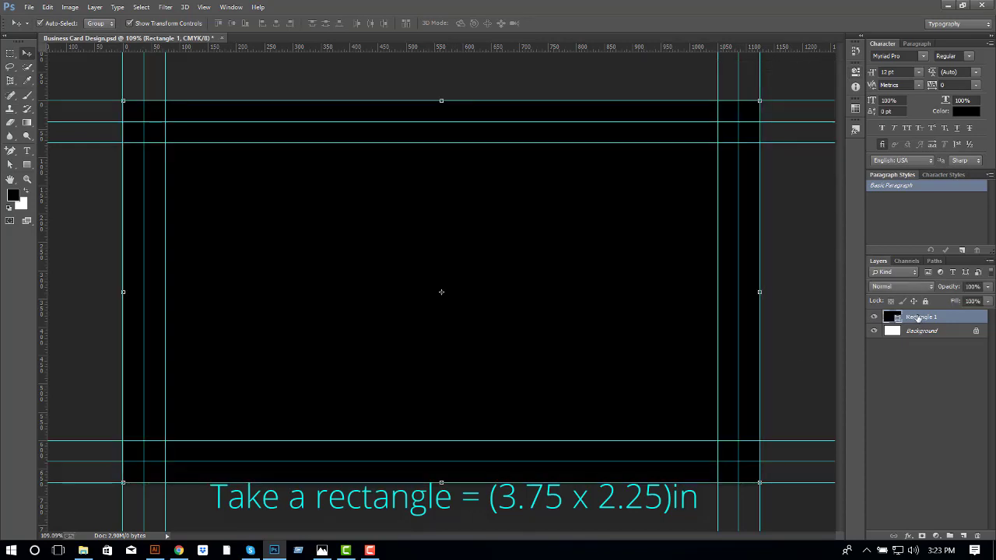
double_click(919, 318)
text(Background)
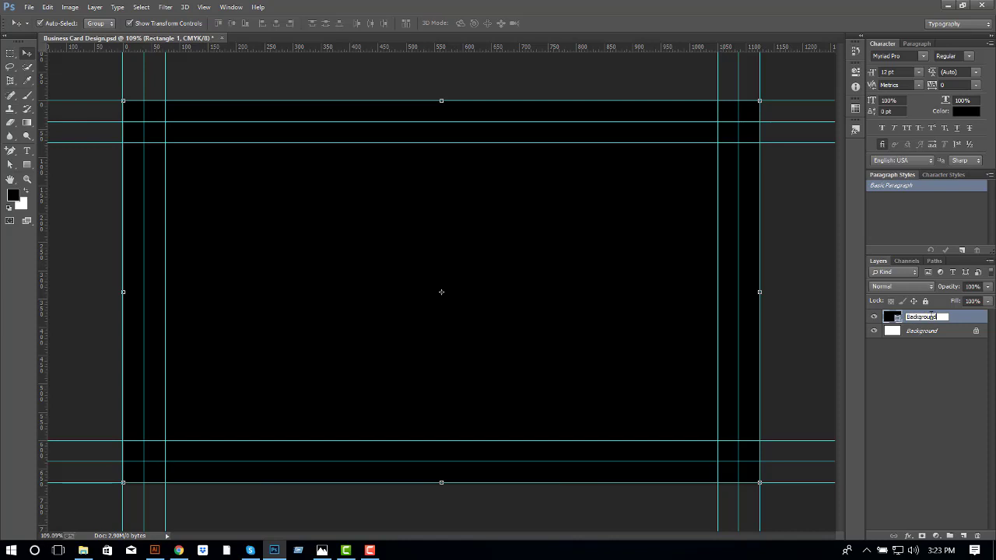
key(Return)
double_click(896, 317)
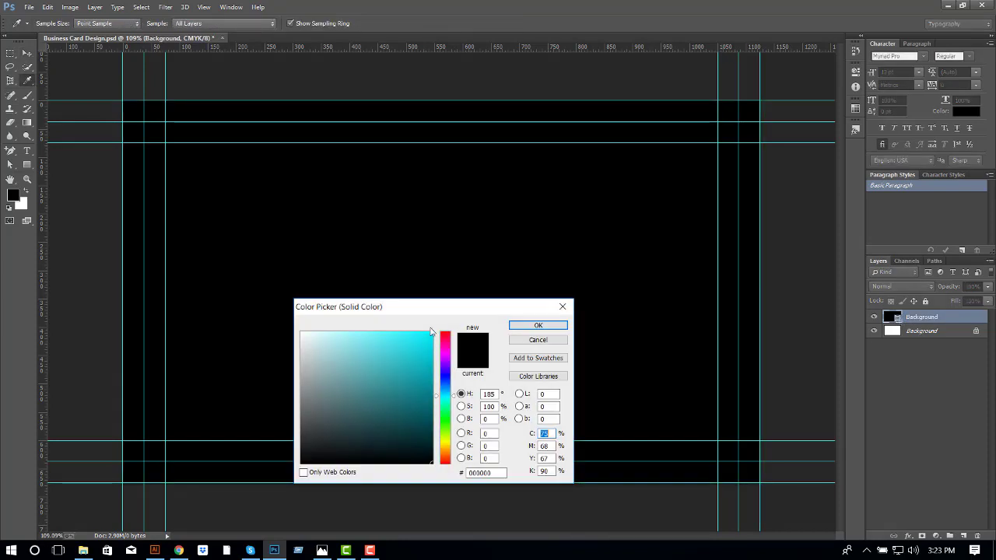
click(302, 333)
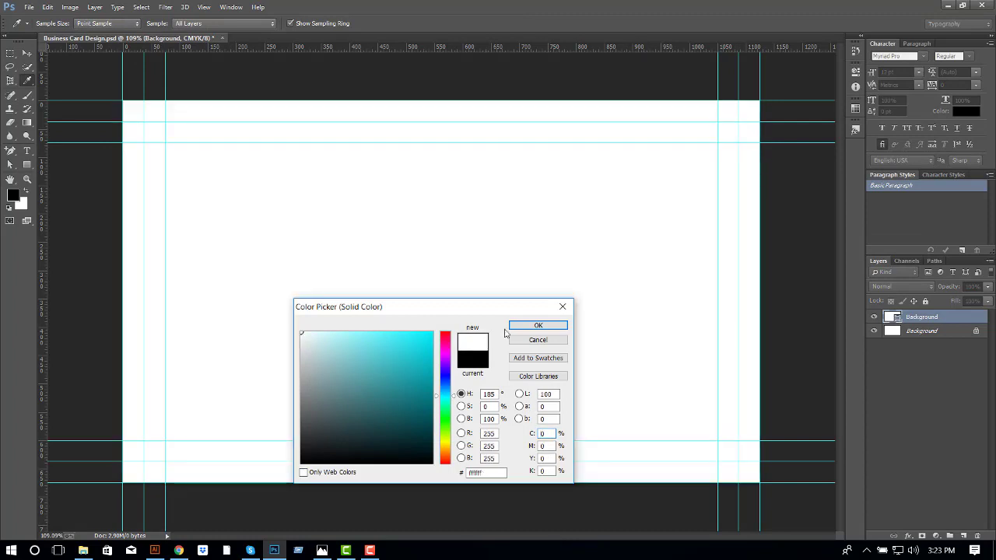
click(537, 325)
click(926, 315)
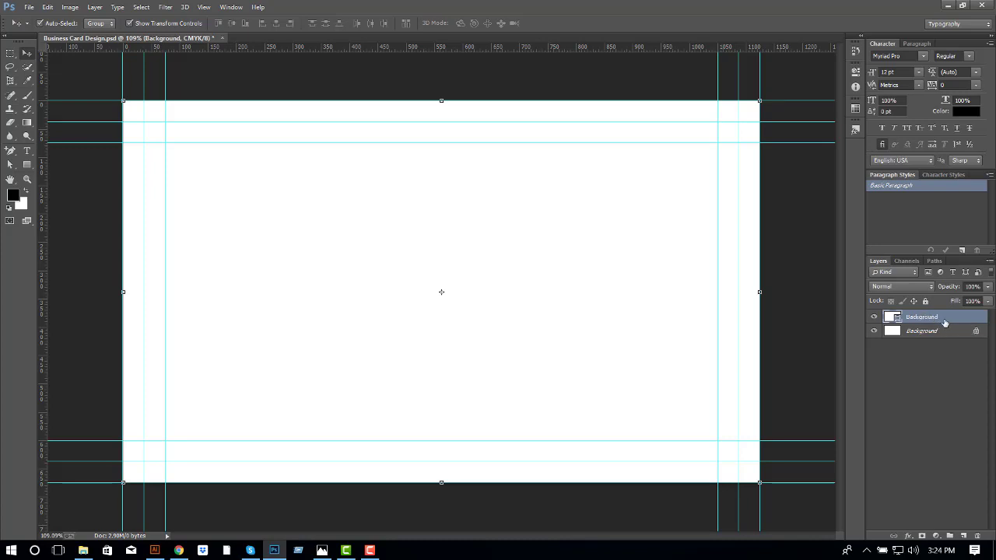
- Duplicate the fill layer, name the copy Shape, and fill it black
key(ctrl+j)
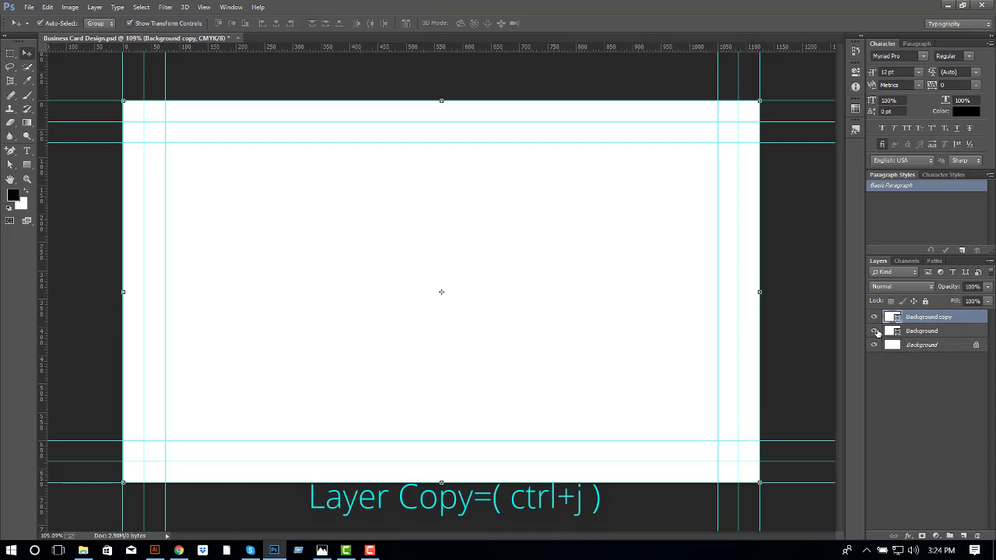
double_click(928, 316)
text(Shape)
key(Return)
click(932, 332)
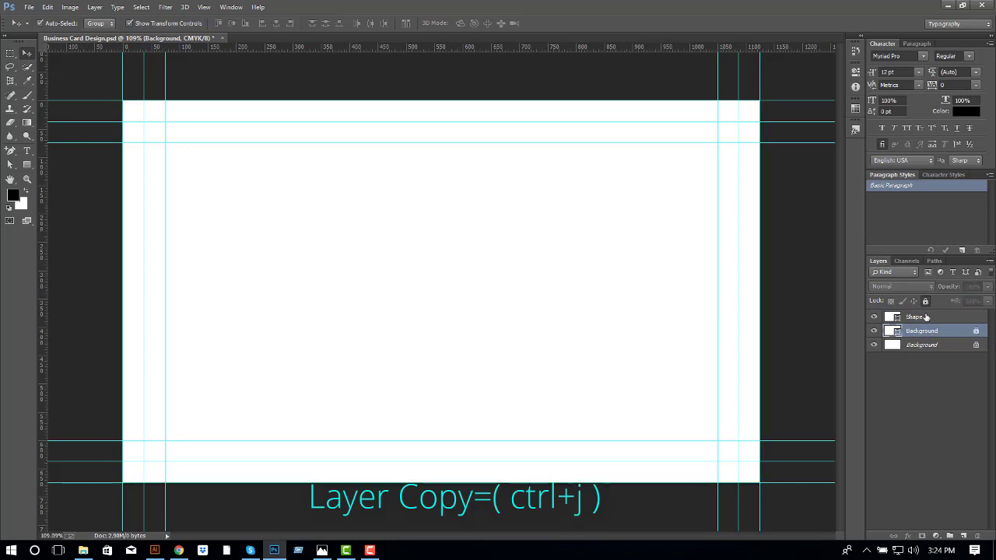
click(926, 316)
double_click(893, 318)
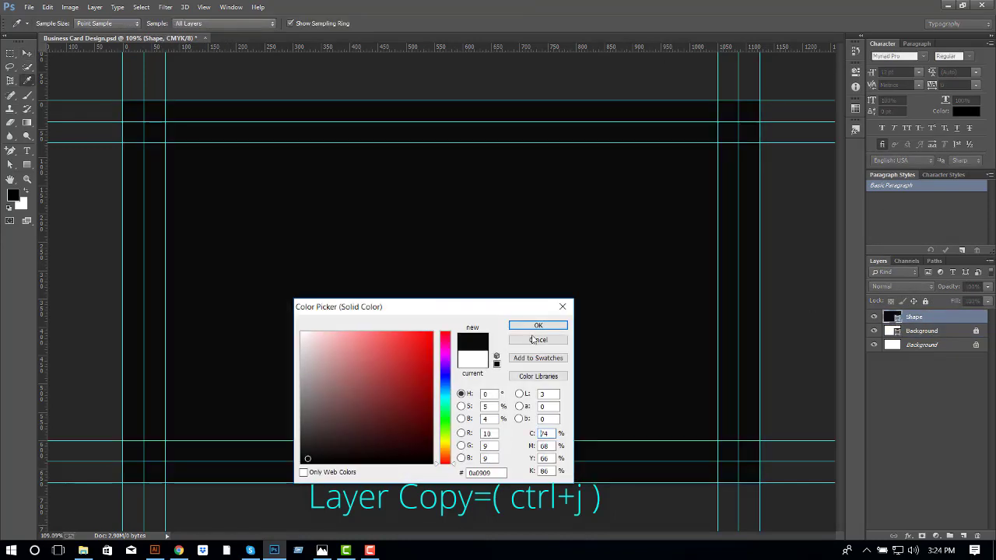
click(538, 325)
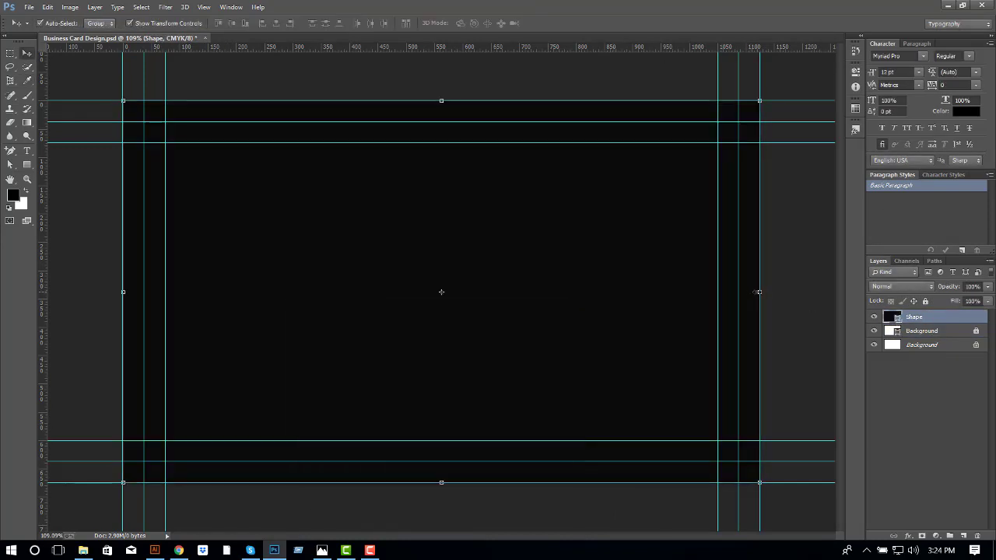
- Add a vertical centre guide and narrow the black Shape's right edge toward it
drag(46, 338, 441, 347)
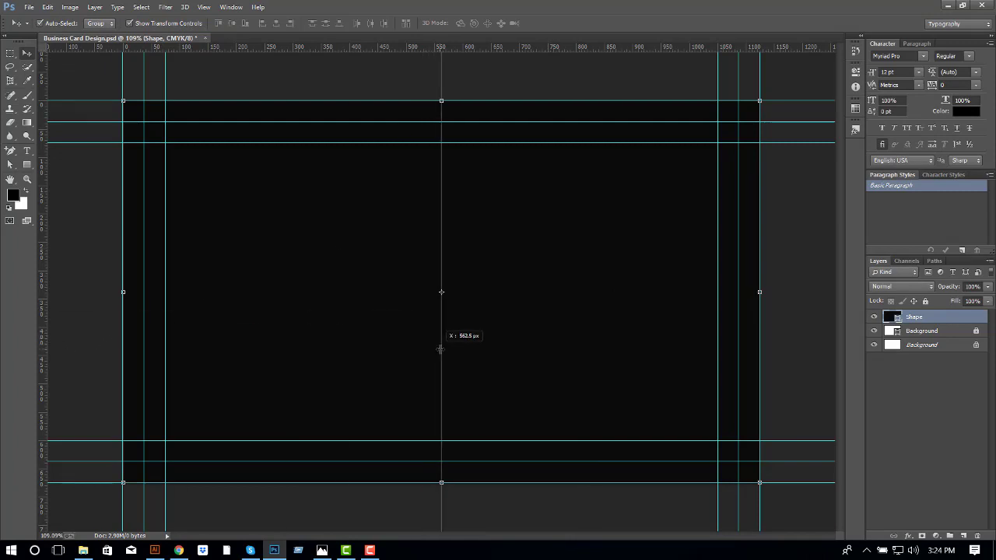
drag(758, 291, 486, 291)
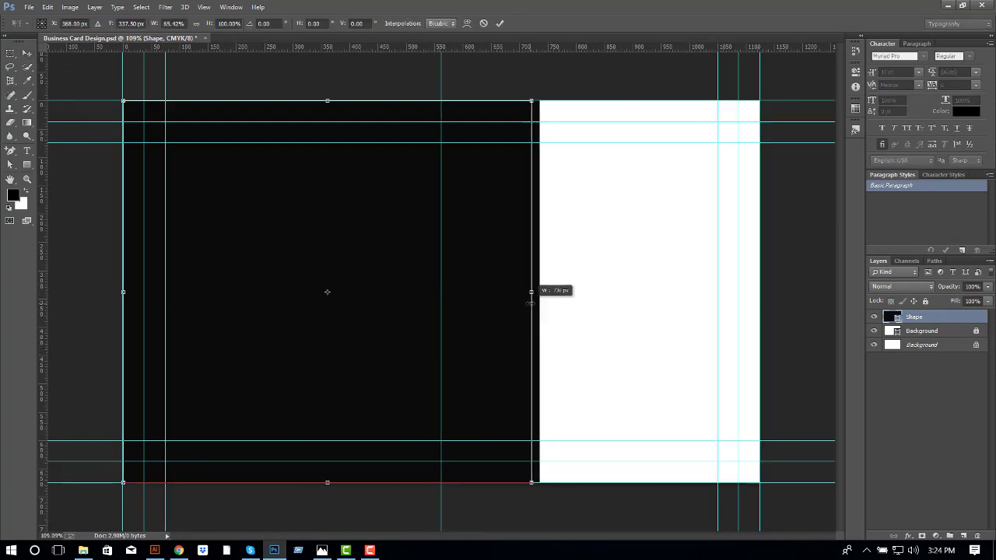
key(Return)
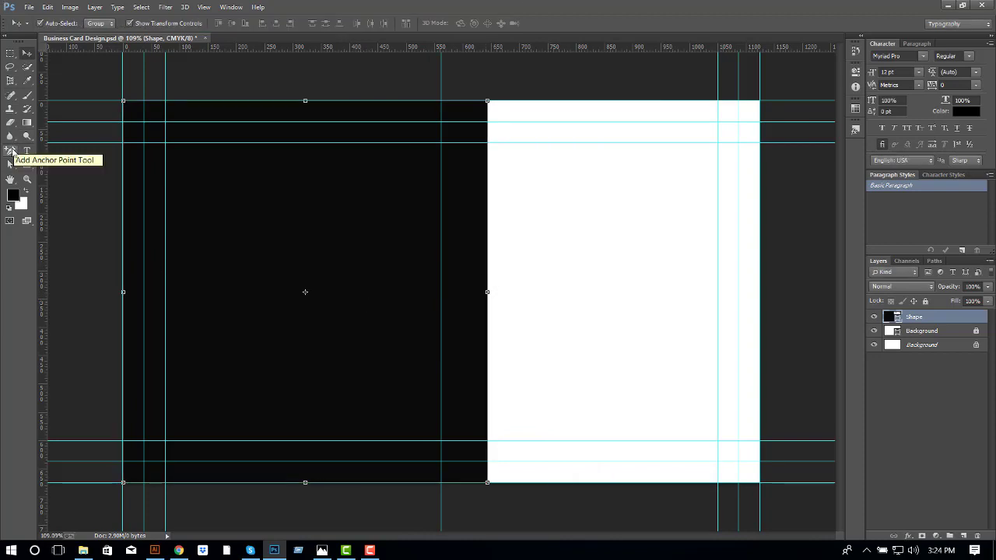
- Turn the black Shape's right edge into a sweeping curve by editing its bottom anchor points
click(10, 150)
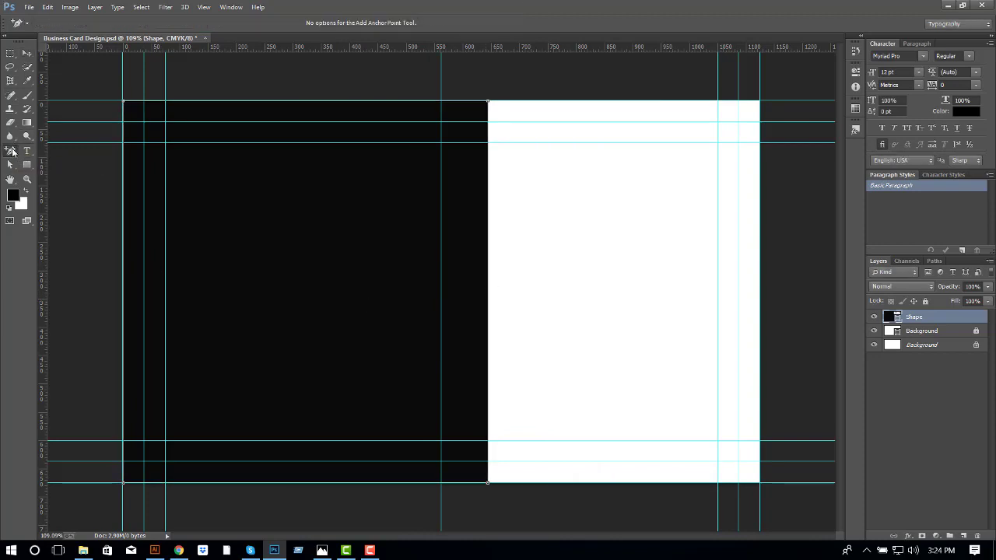
click(378, 483)
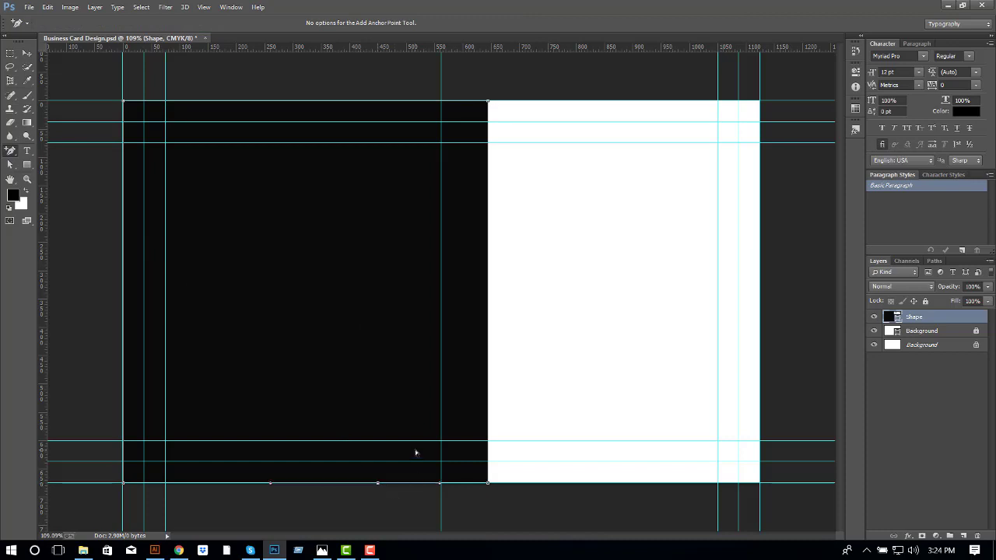
right_click(10, 150)
click(62, 181)
click(488, 483)
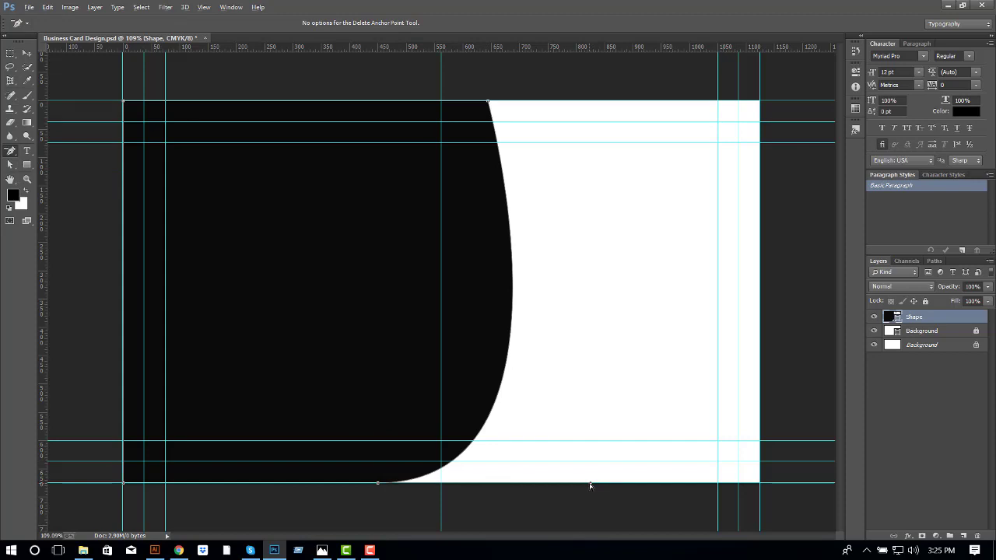
drag(439, 483, 346, 278)
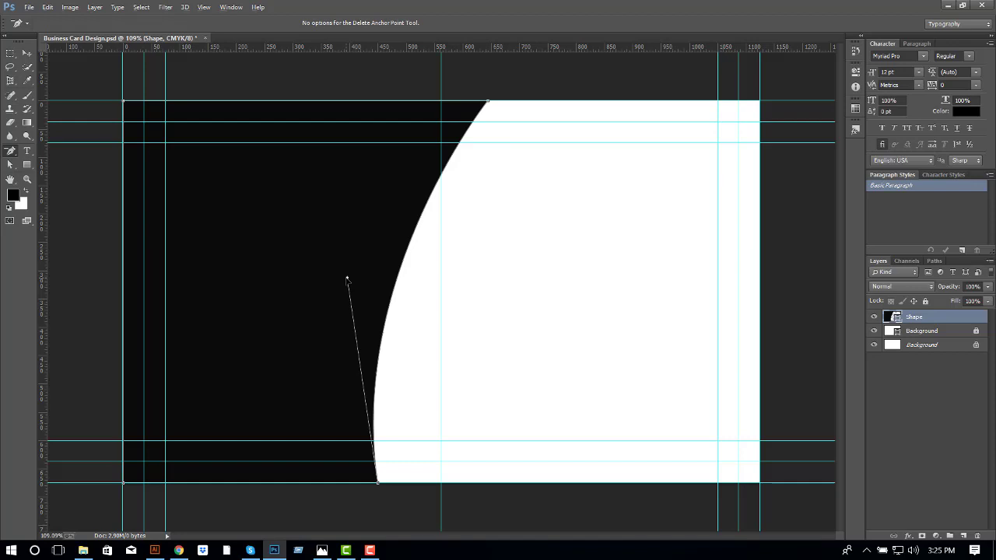
drag(347, 278, 338, 263)
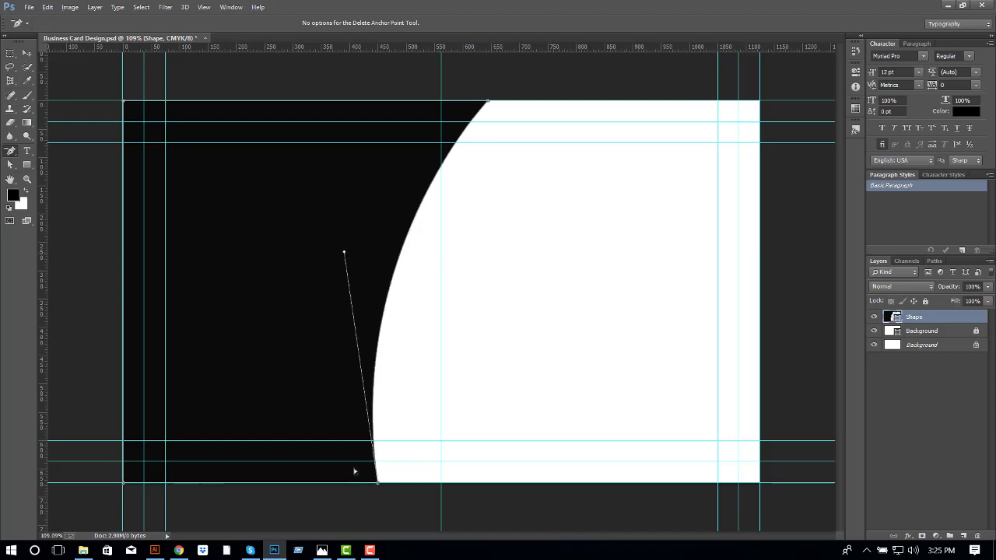
- Slant the Shape's top-left corner inward and curve its left edge toward the bottom
key(v)
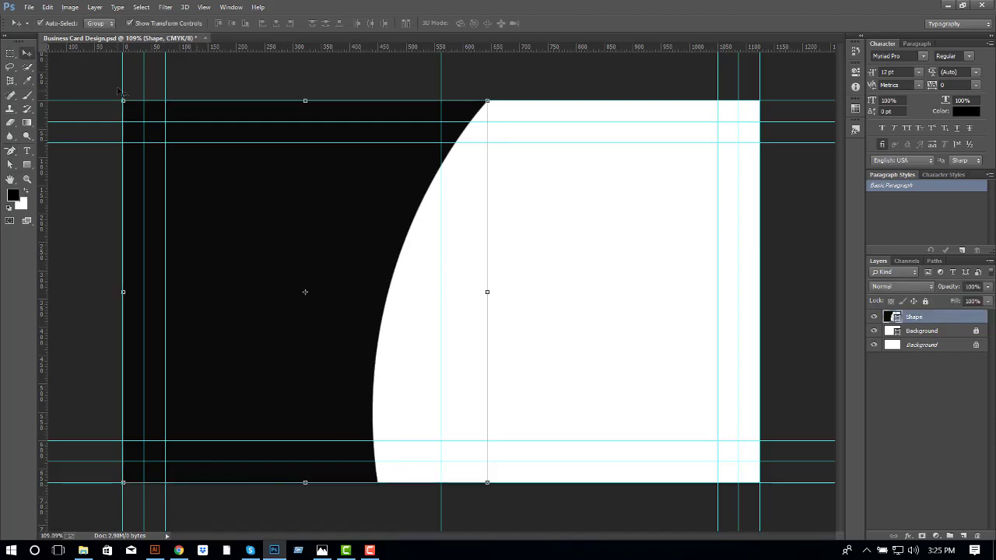
click(12, 152)
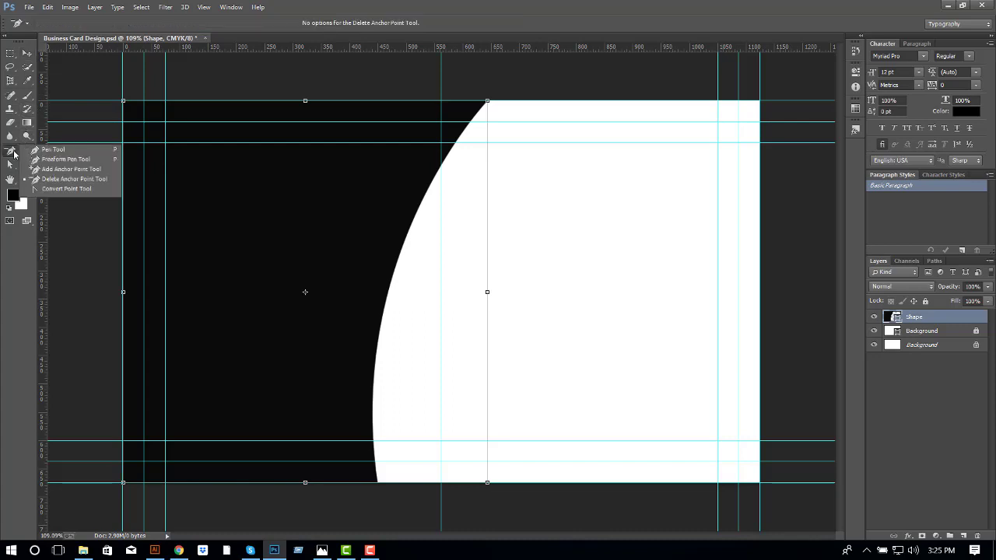
click(10, 160)
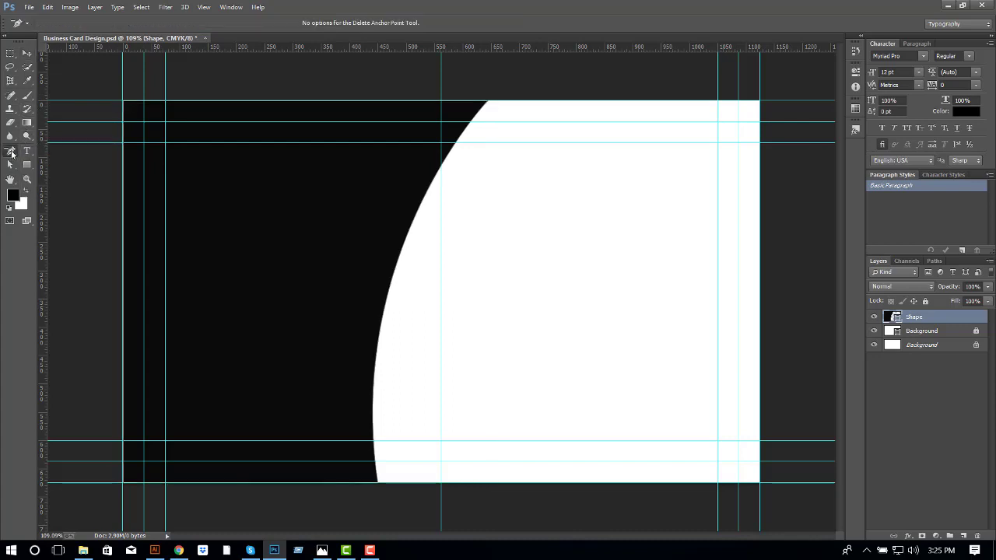
click(122, 101)
drag(124, 102, 143, 101)
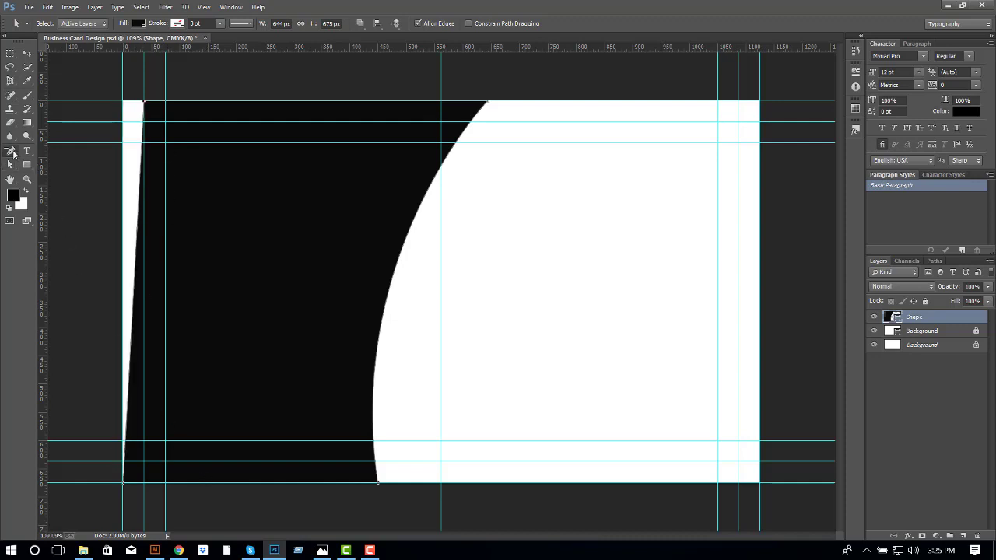
drag(10, 151, 46, 170)
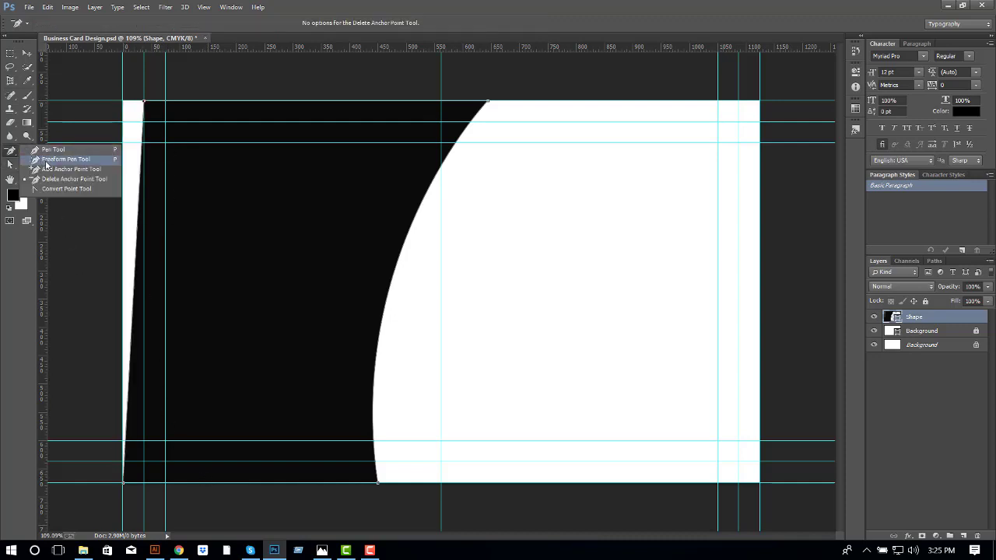
click(203, 483)
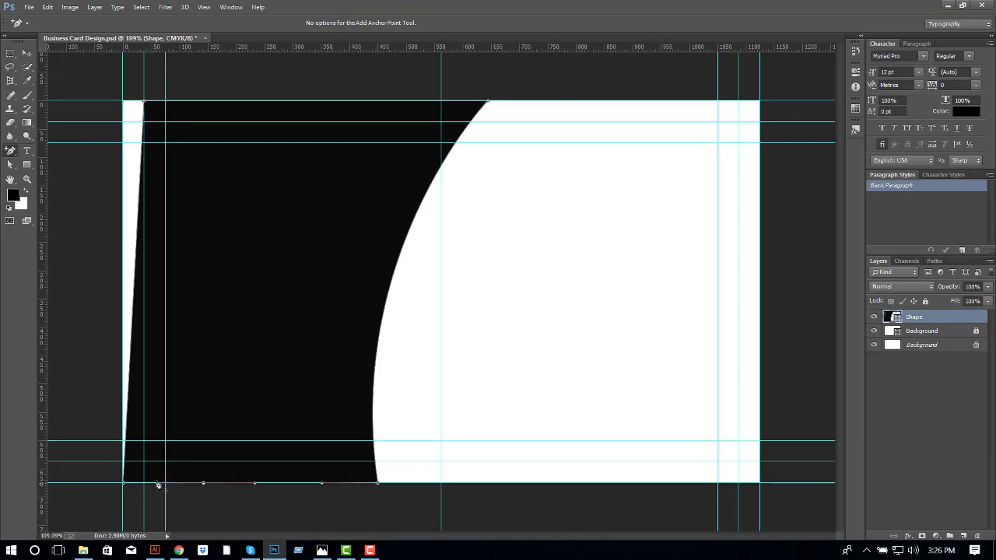
drag(10, 151, 46, 180)
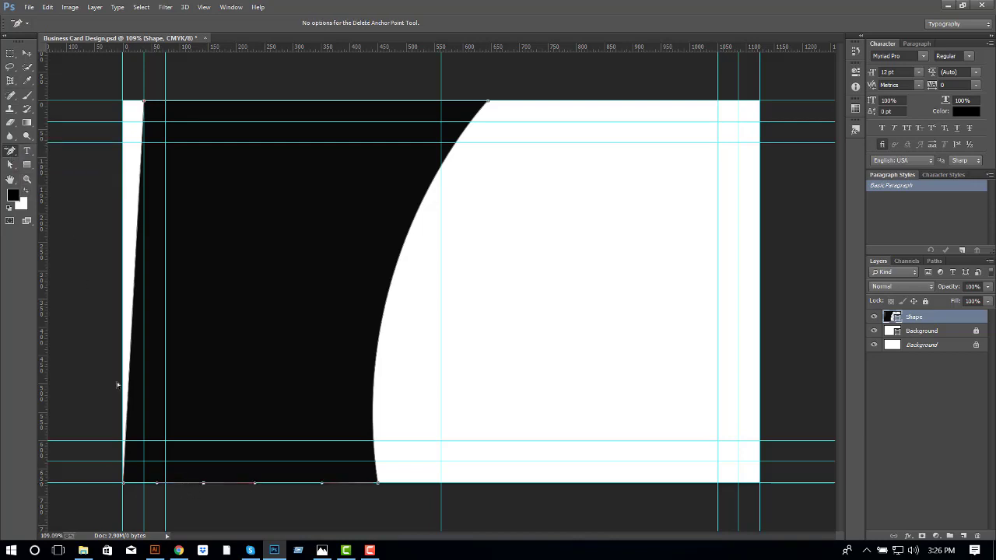
click(125, 484)
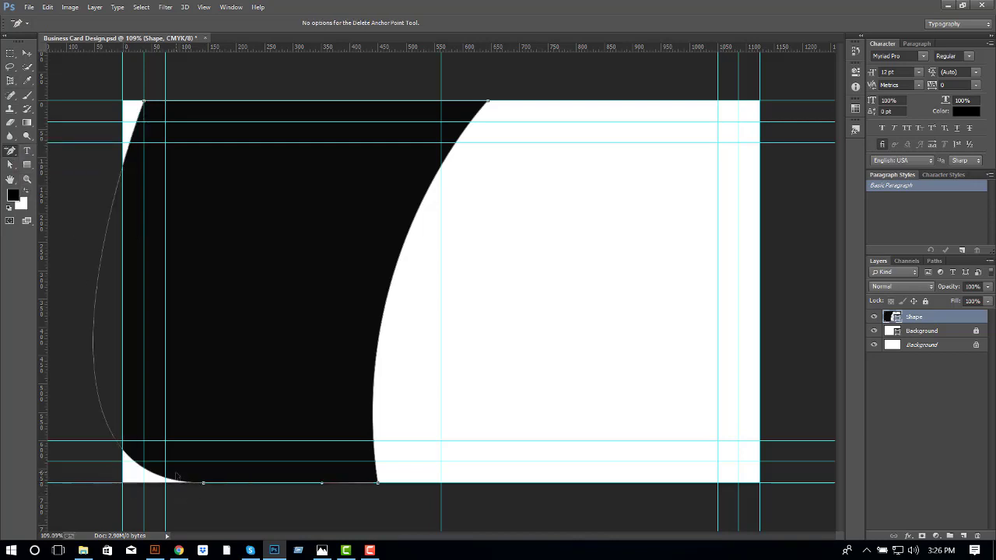
scroll(114, 482, down, 1)
scroll(158, 452, down, 1)
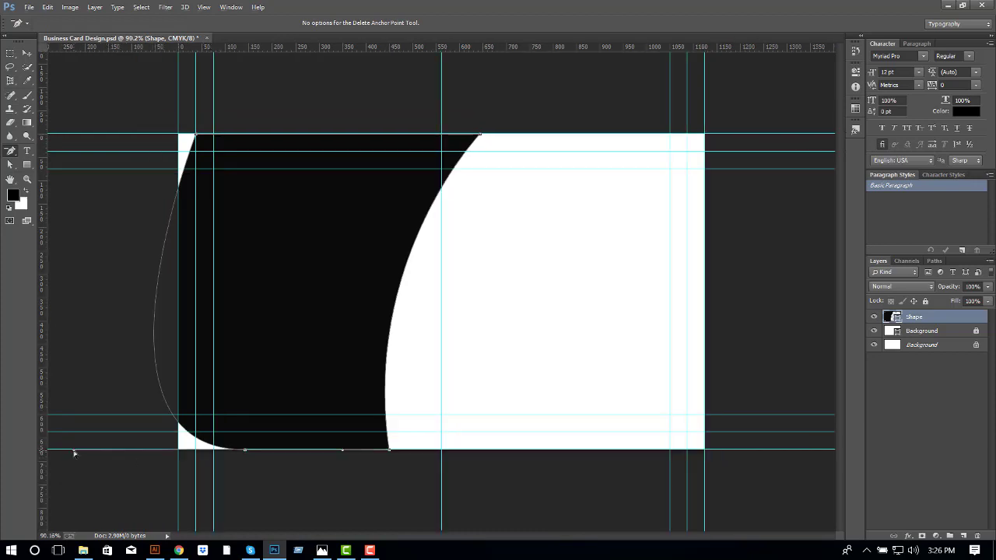
drag(74, 452, 179, 298)
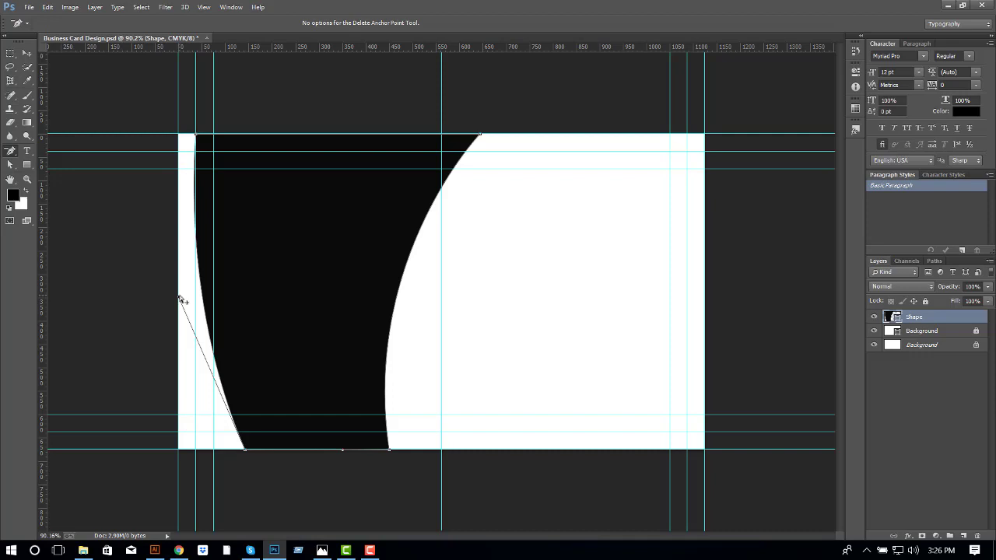
- Duplicate Shape as Shape 2, lock Shape, and fill Shape 2 with red #ff1a53
key(v)
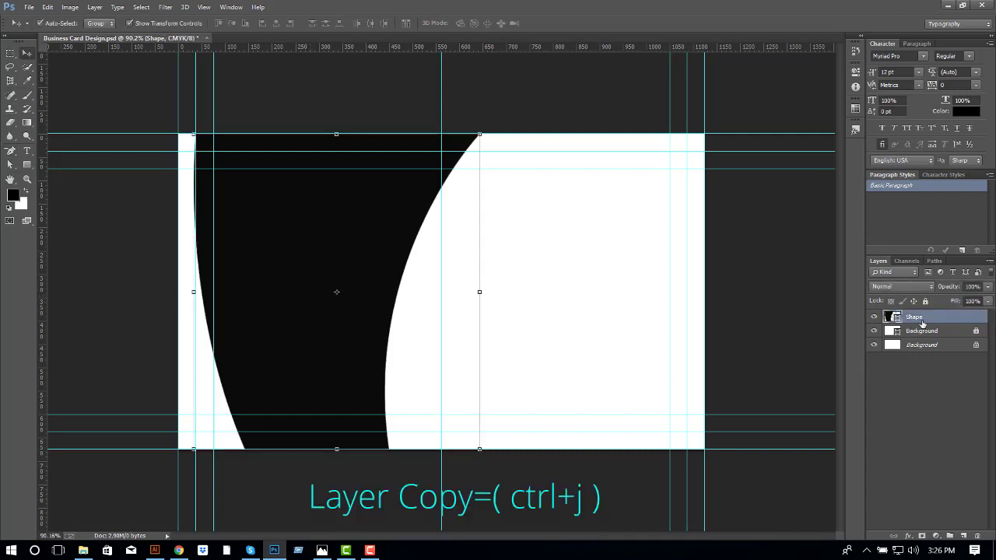
key(ctrl+j)
double_click(922, 318)
text(Shape 2)
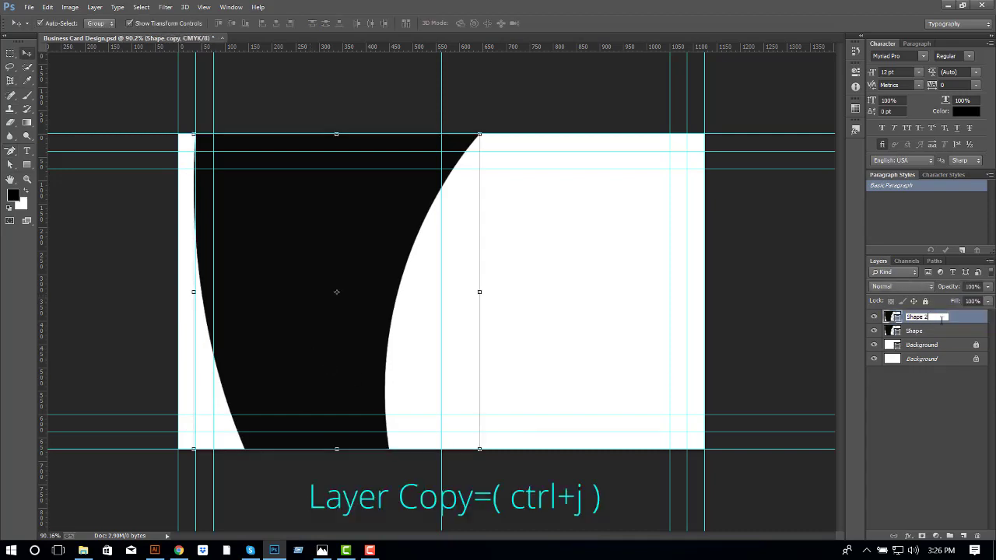
key(Return)
click(933, 332)
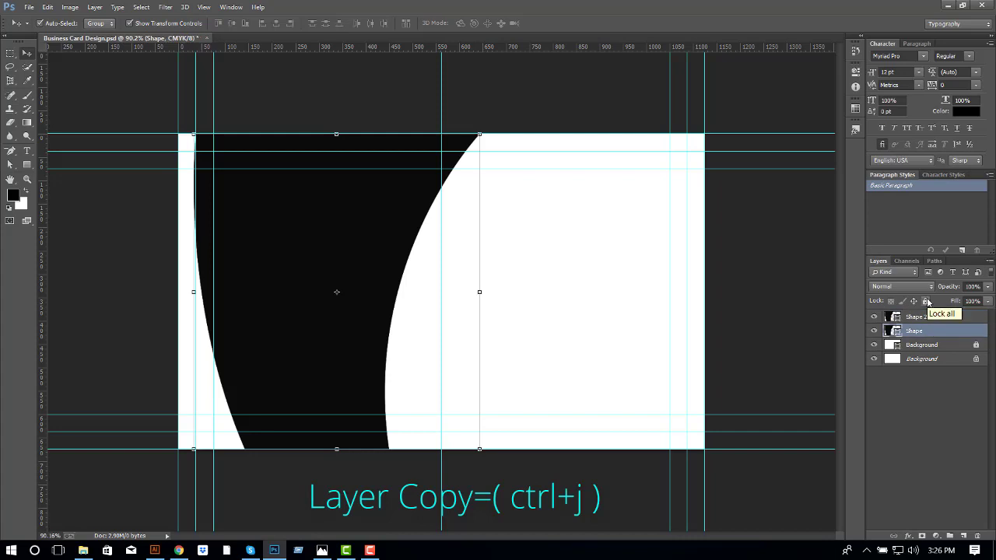
click(926, 302)
double_click(894, 317)
click(419, 300)
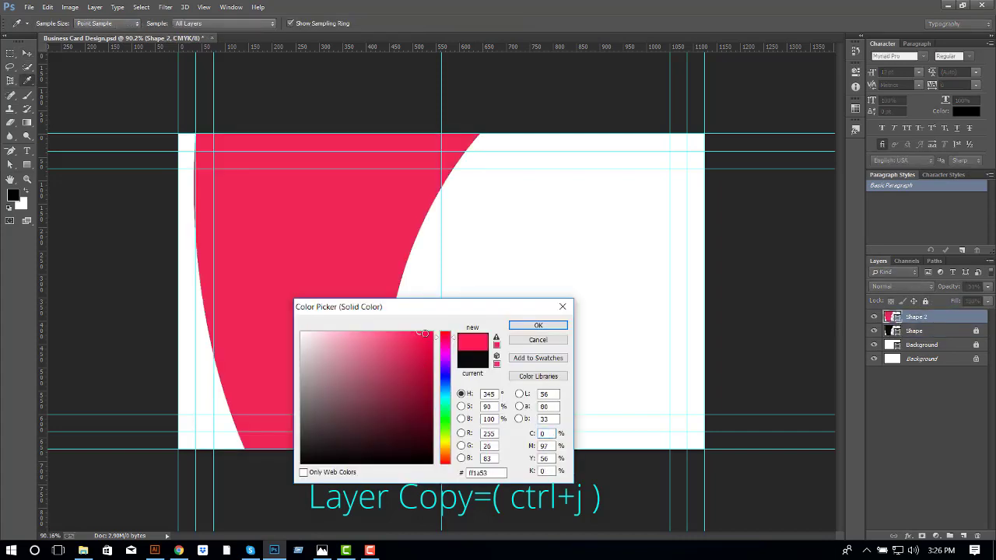
click(539, 324)
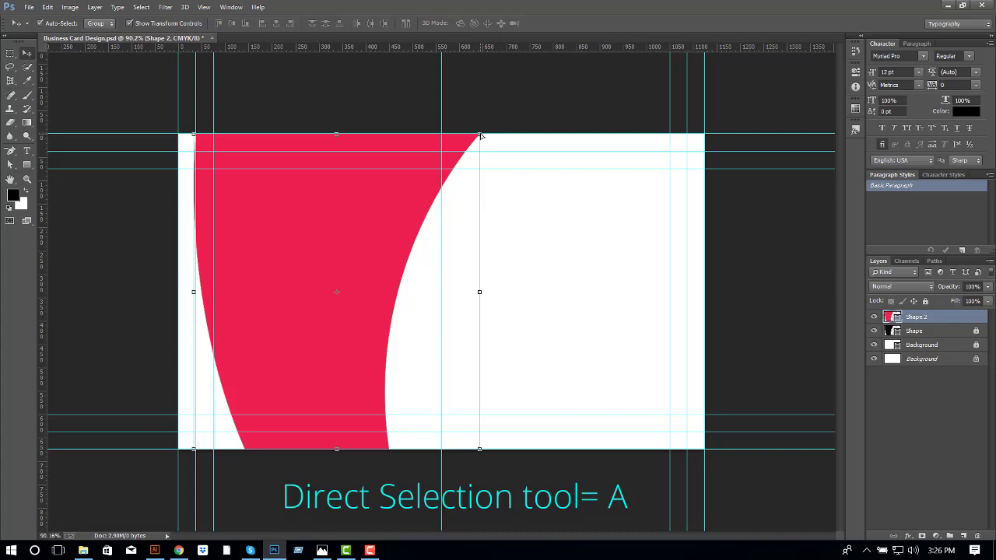
- Pull Shape 2's top-right corner in toward the centre guide and apply the transform
drag(480, 136, 441, 137)
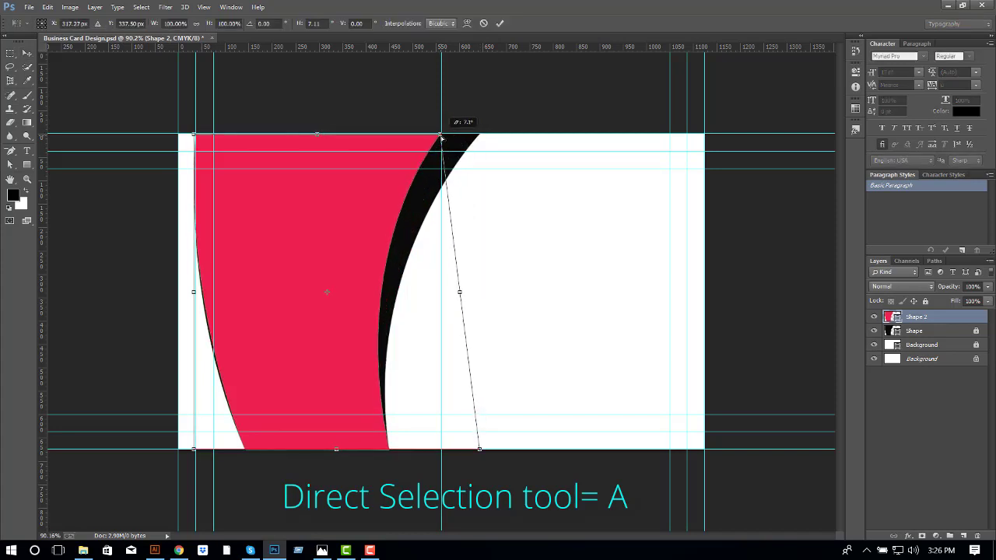
key(Return)
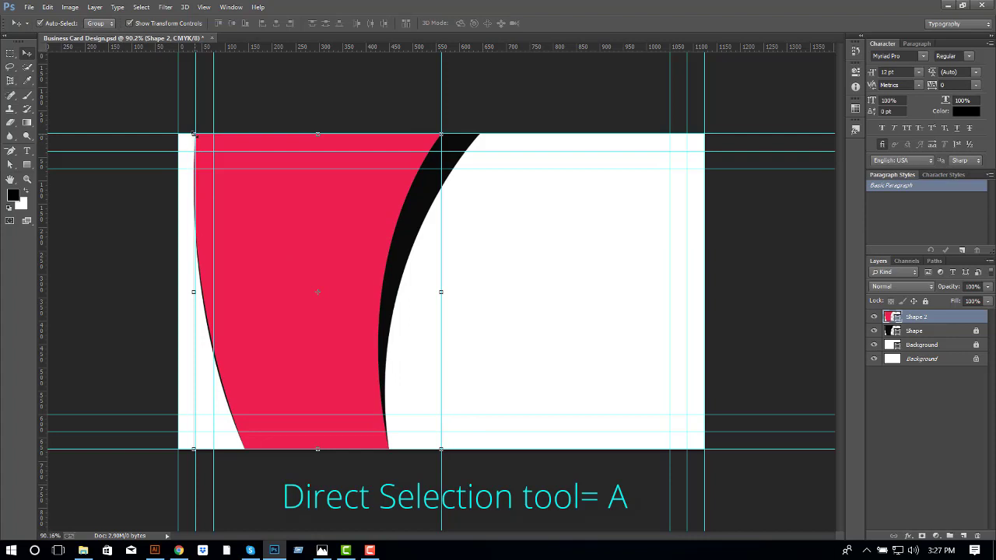
drag(212, 449, 213, 450)
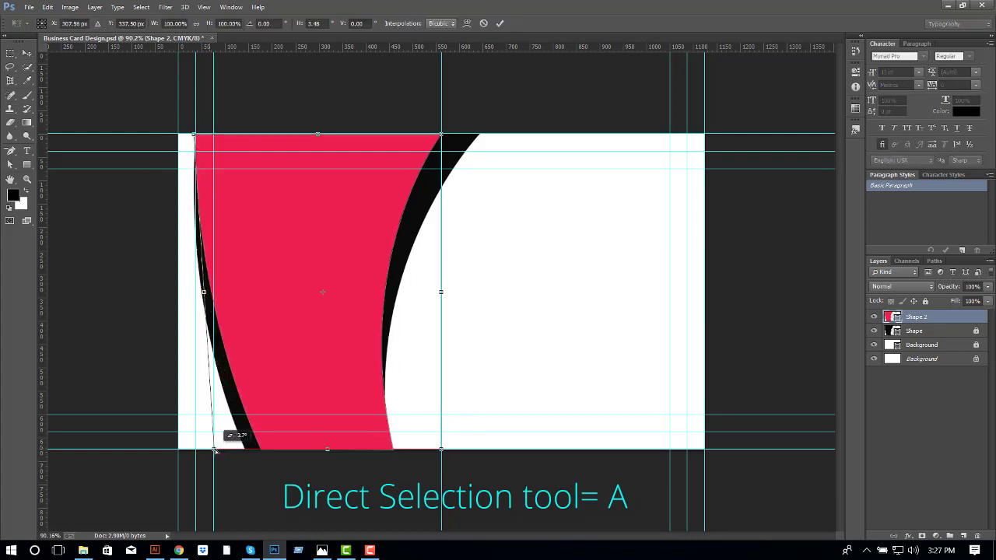
click(11, 165)
key(Return)
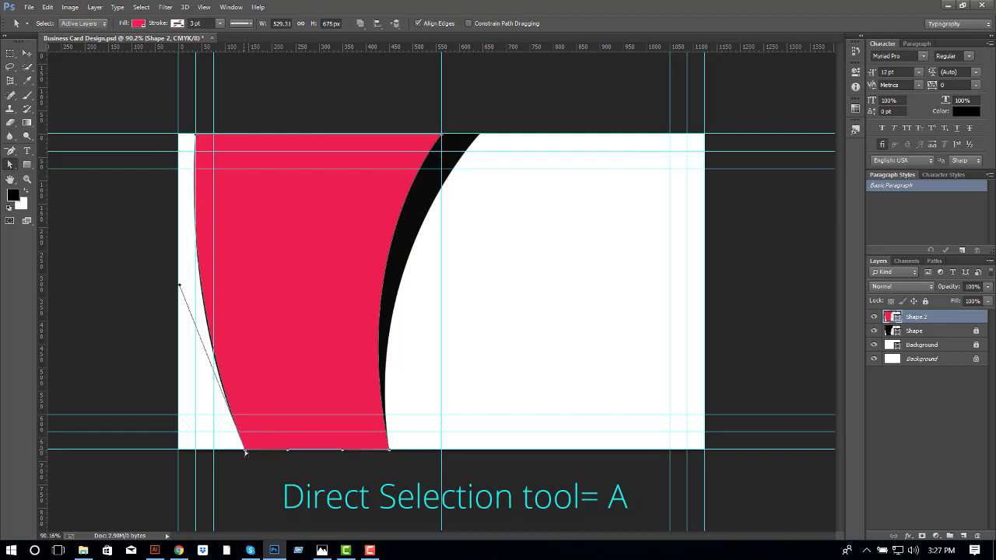
- Curve the pink band's left edge inward by moving its bottom-left anchor and handles
drag(245, 449, 272, 451)
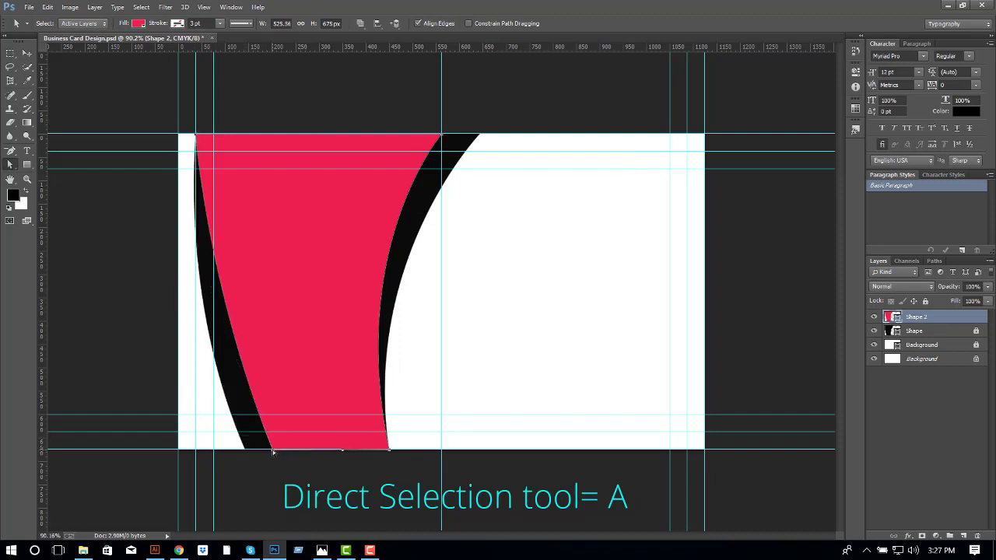
drag(243, 372, 250, 373)
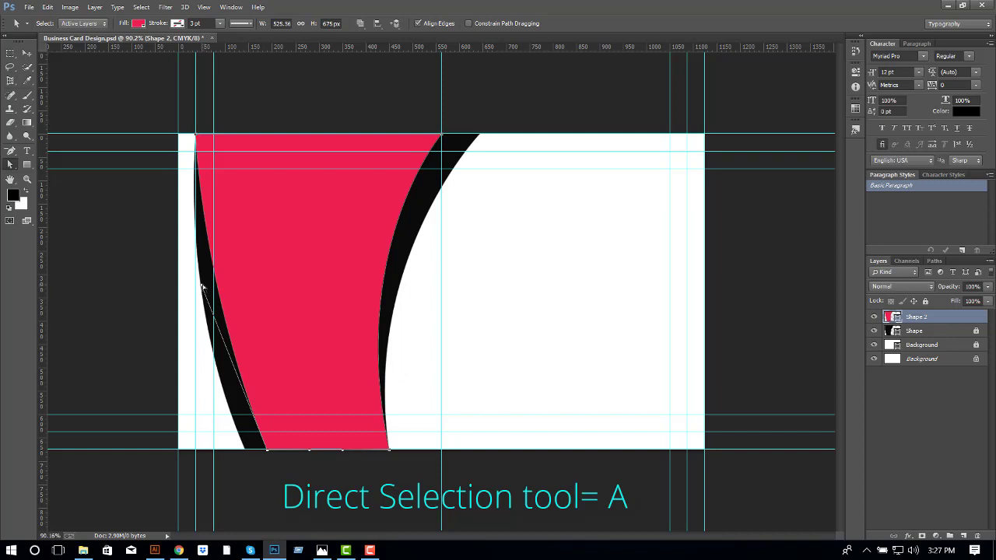
drag(201, 286, 182, 260)
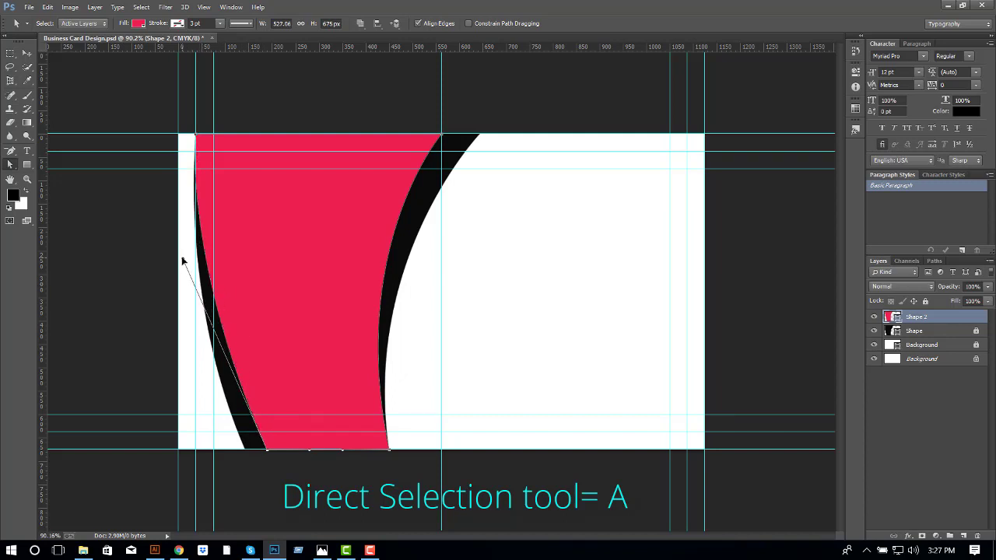
drag(268, 451, 278, 450)
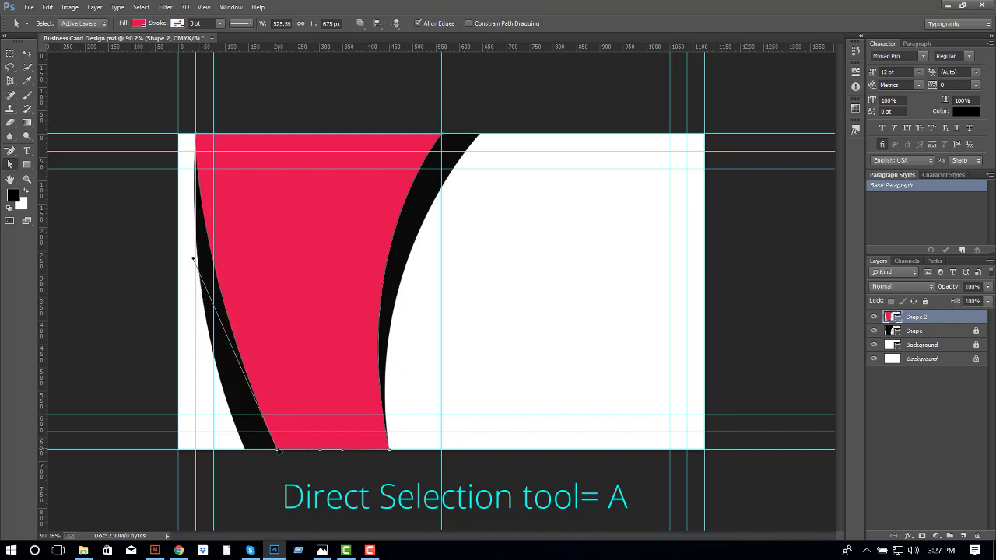
drag(192, 260, 173, 247)
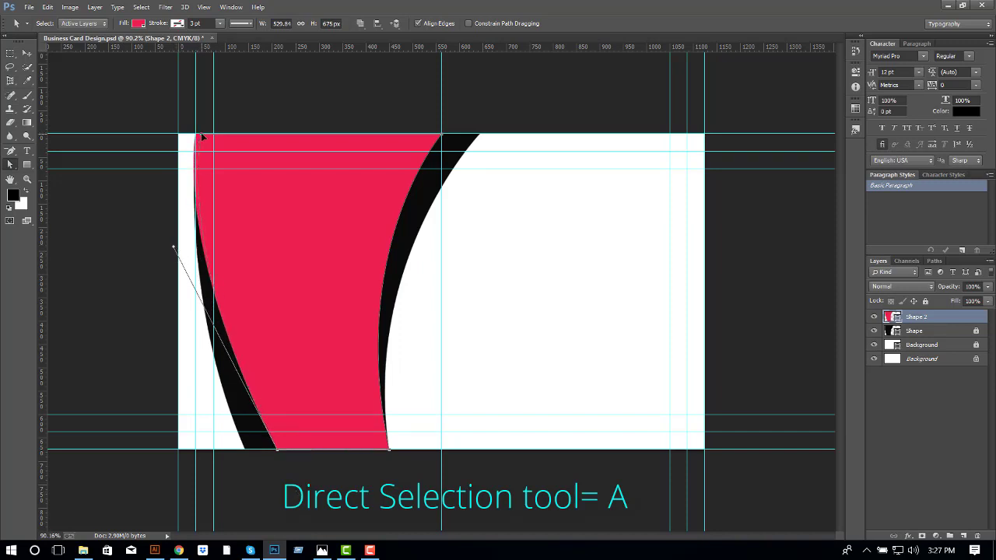
drag(201, 134, 201, 134)
key(ctrl+plus)
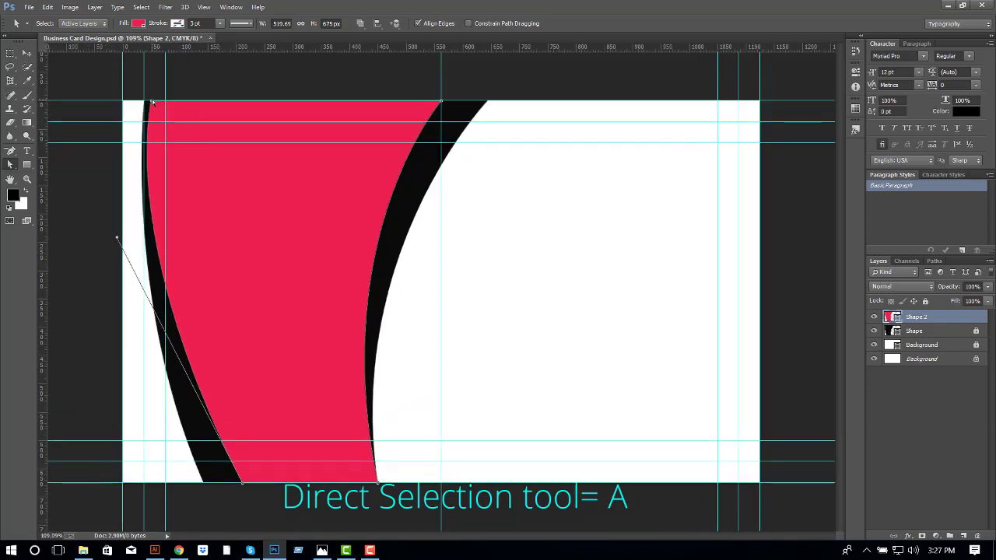
drag(117, 237, 124, 267)
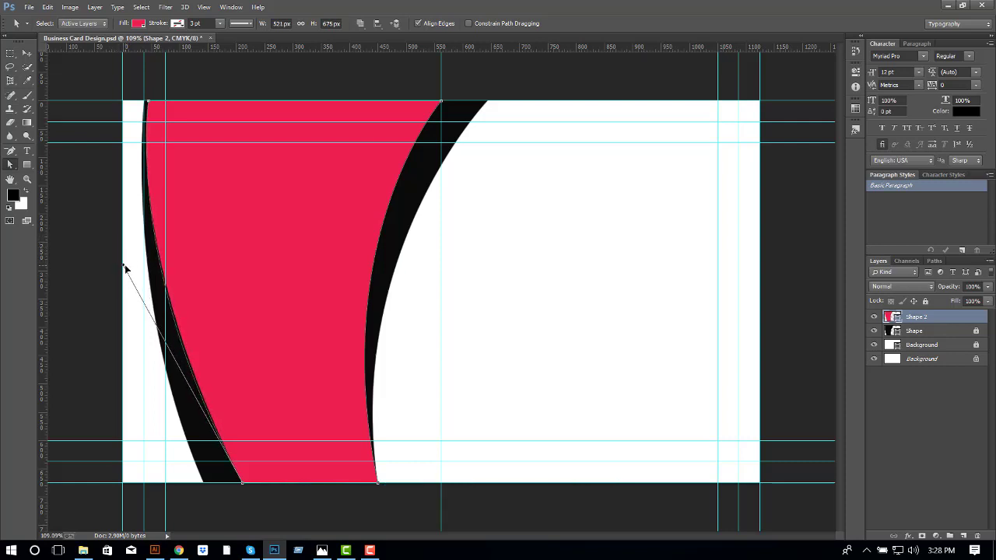
- Duplicate the pink band as Shape3 and fill it orange
key(ctrl+0)
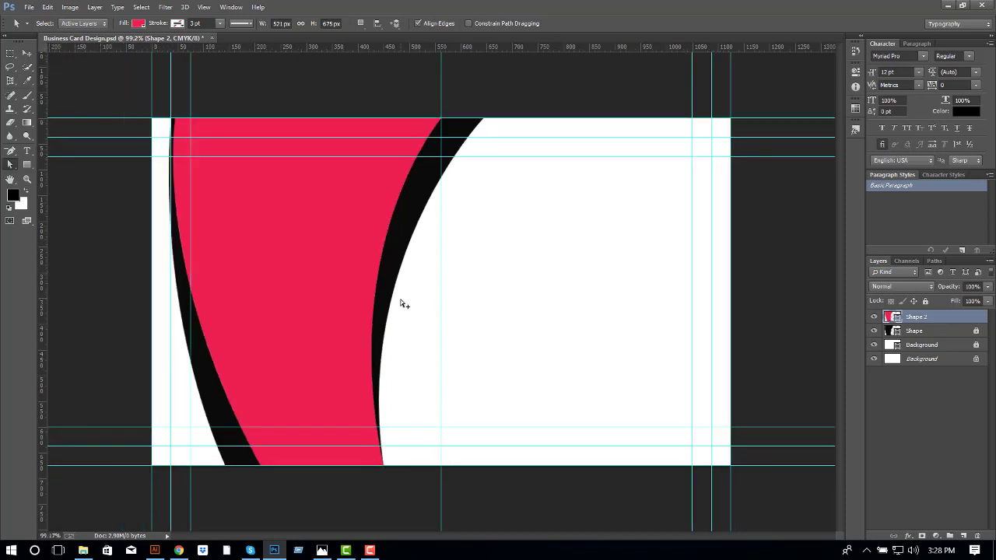
key(v)
key(ctrl+j)
double_click(926, 317)
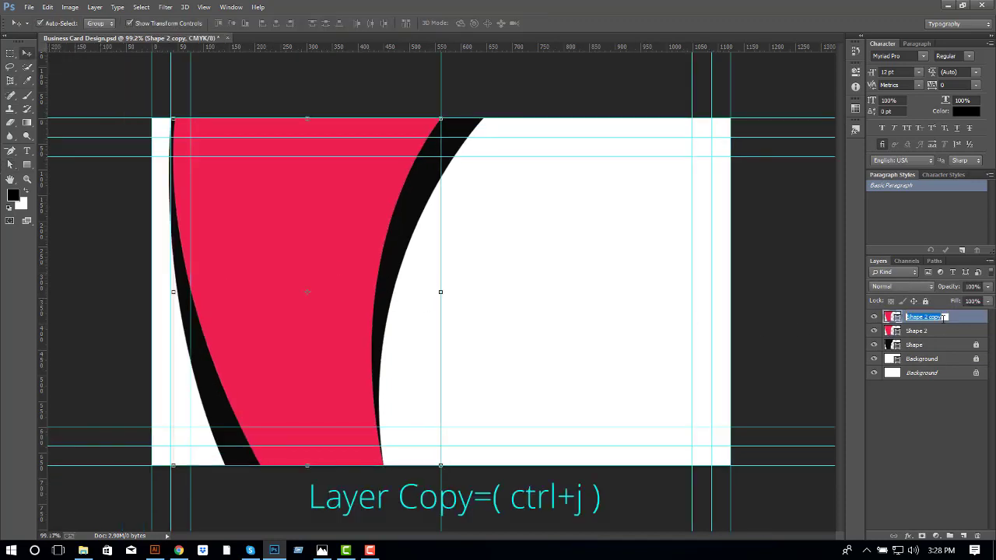
text(Shape3)
double_click(894, 317)
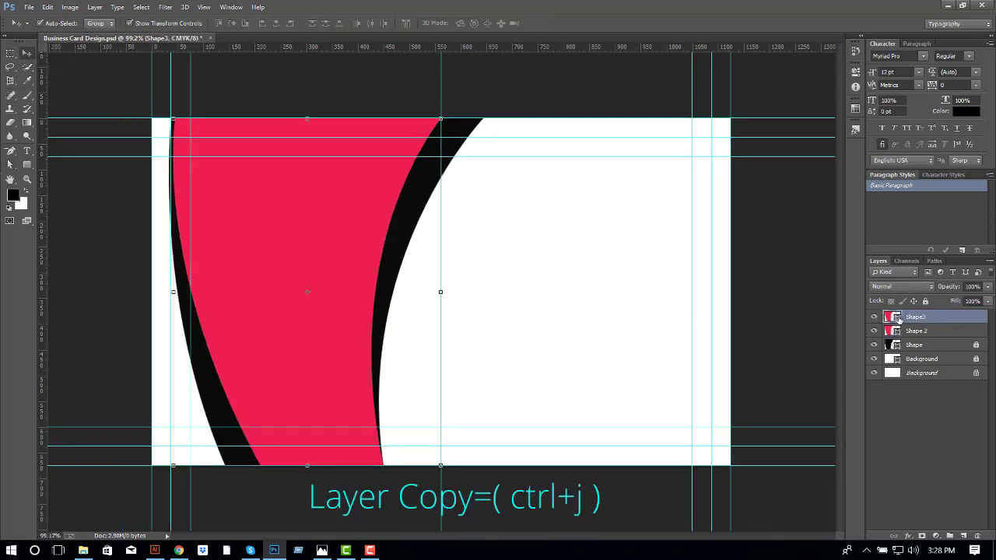
click(447, 406)
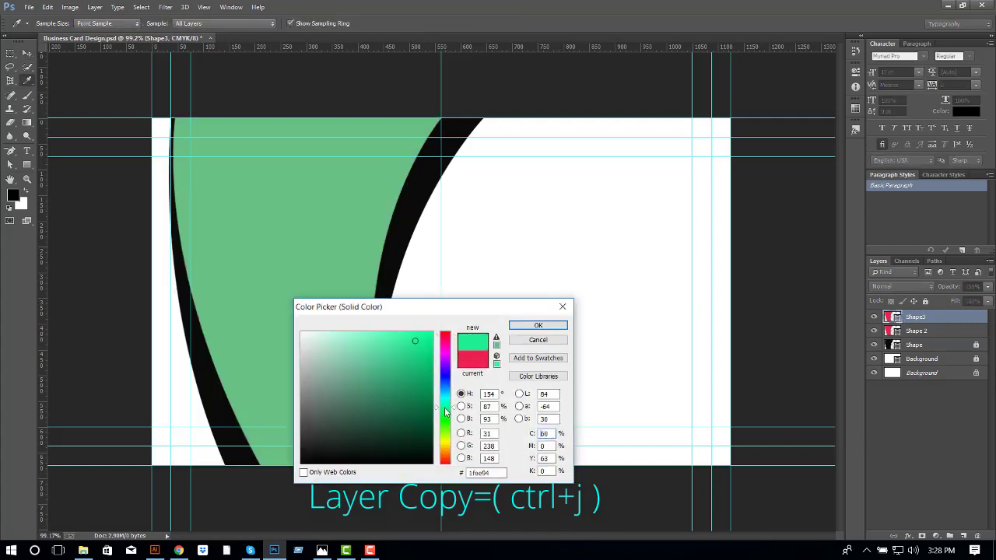
click(446, 457)
click(538, 325)
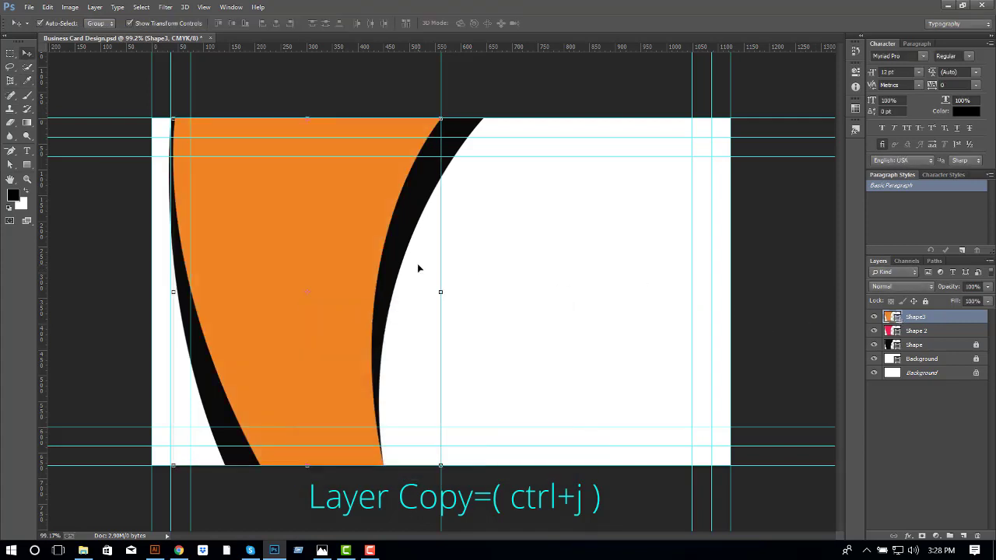
- Narrow the orange band by pulling its top-right corner left
key(ctrl+t)
drag(441, 118, 397, 119)
key(Return)
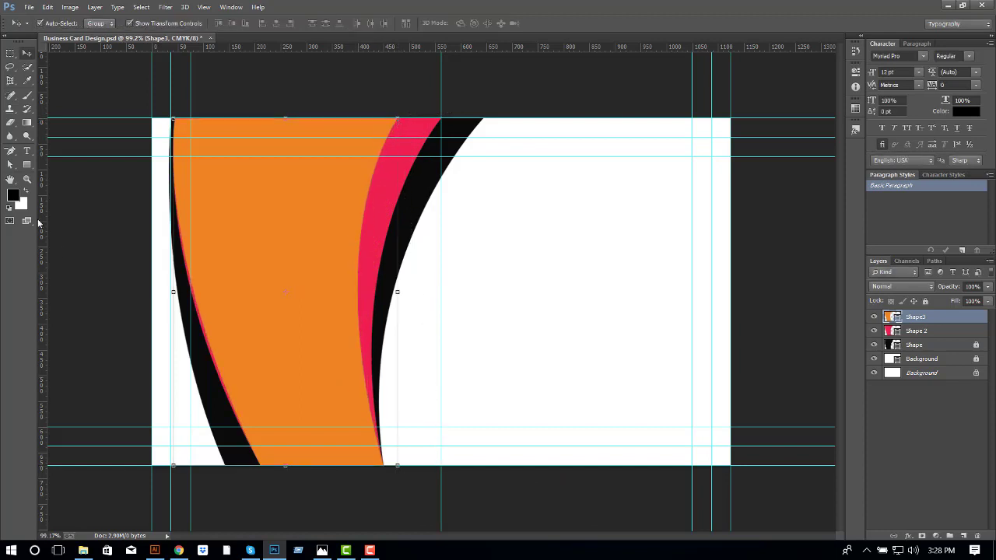
key(a)
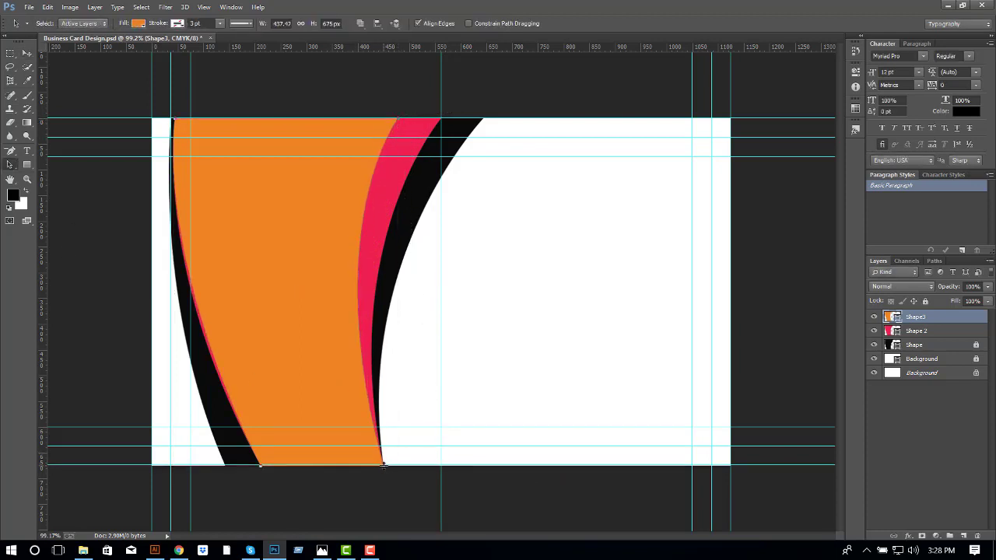
- Pull the orange band's right curve and bottom-right corner inward to expose pink
right_click(10, 164)
click(55, 176)
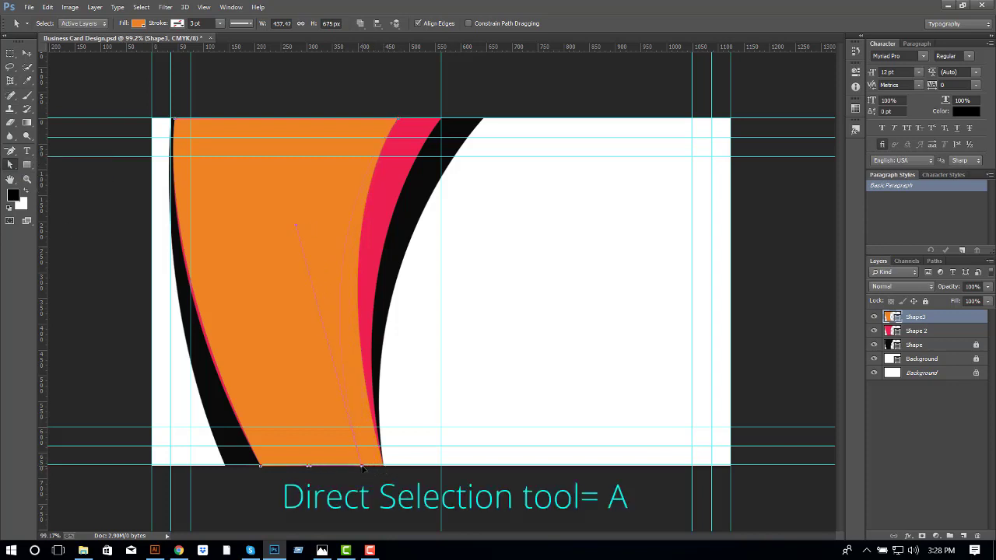
drag(362, 466, 360, 467)
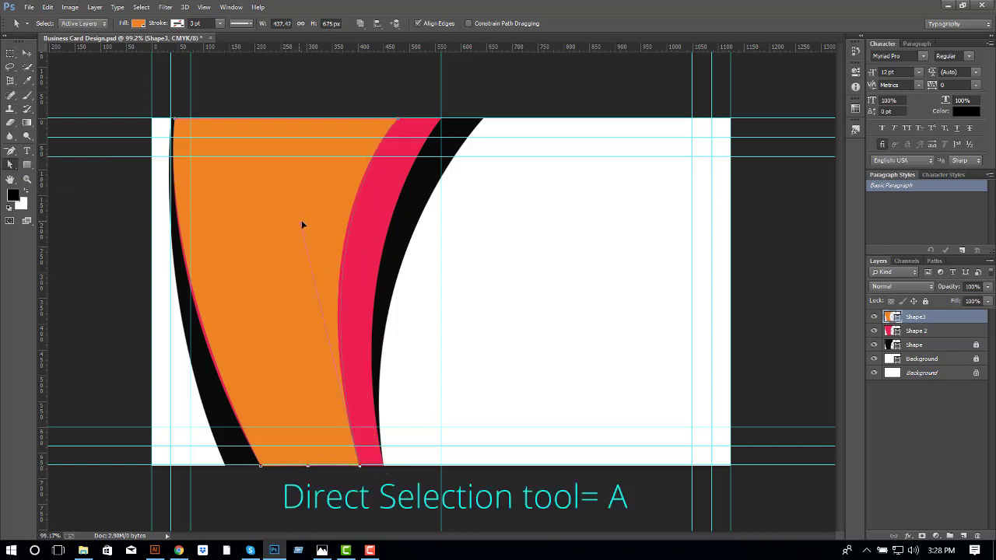
drag(303, 225, 303, 225)
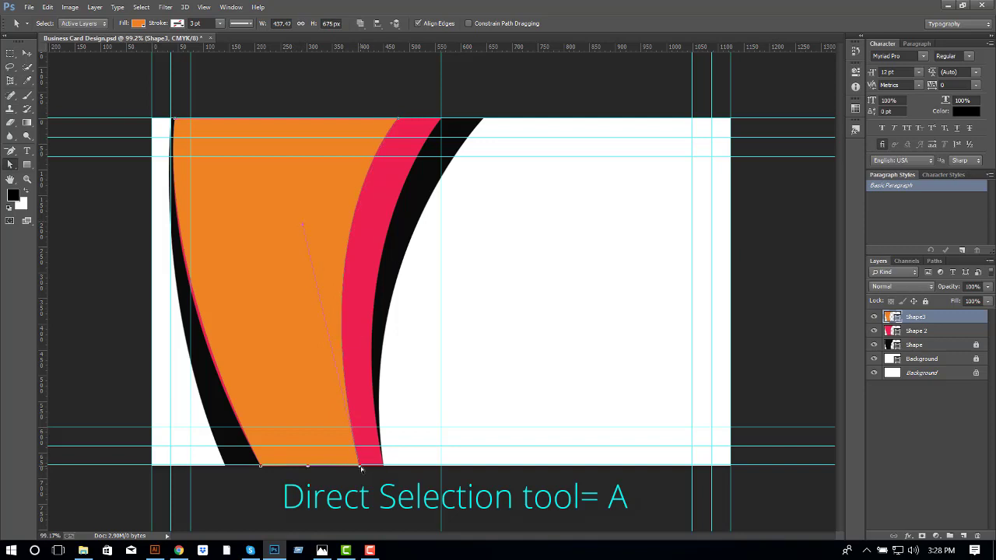
drag(360, 468, 352, 467)
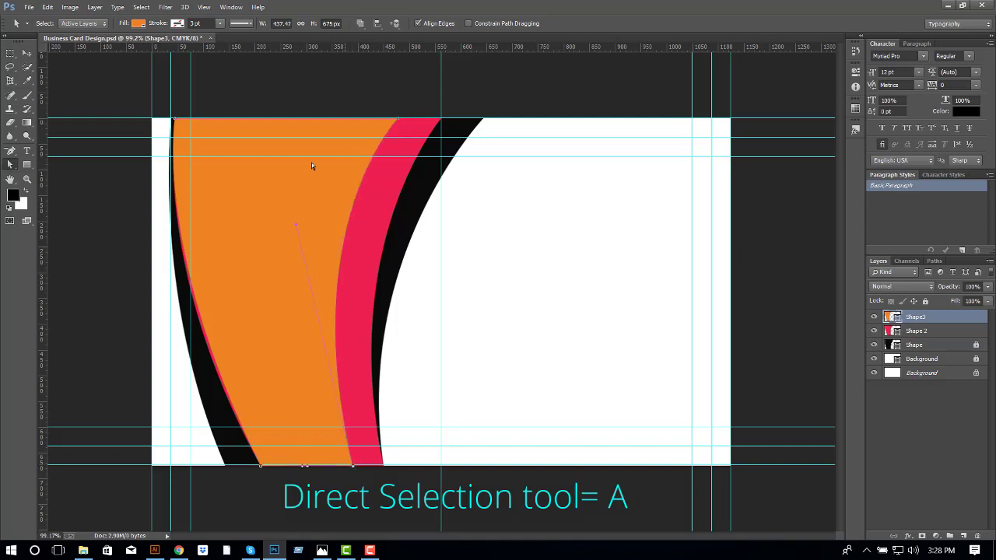
drag(296, 224, 301, 216)
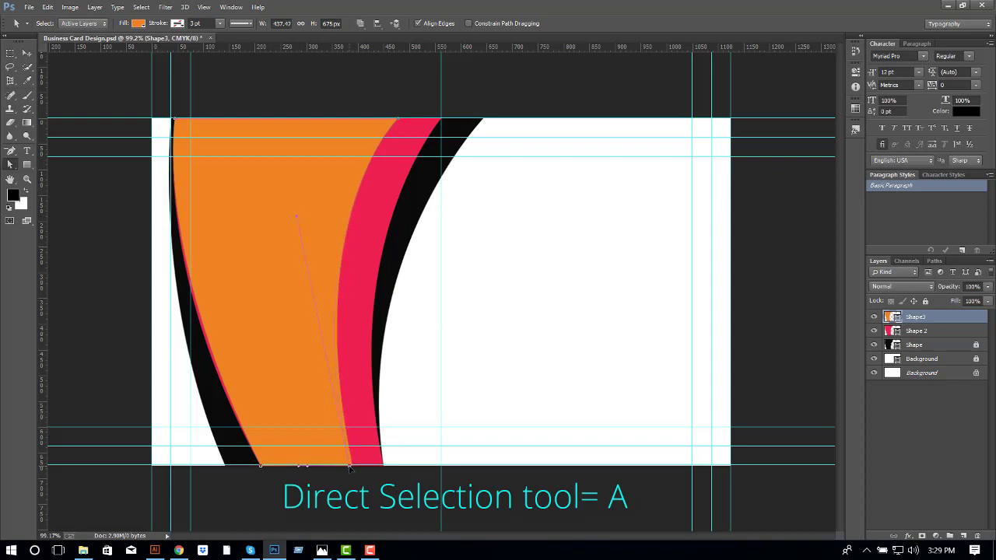
drag(350, 468, 346, 467)
- Move the orange band's bottom-left corner right, revealing a pink strip on the left
click(261, 467)
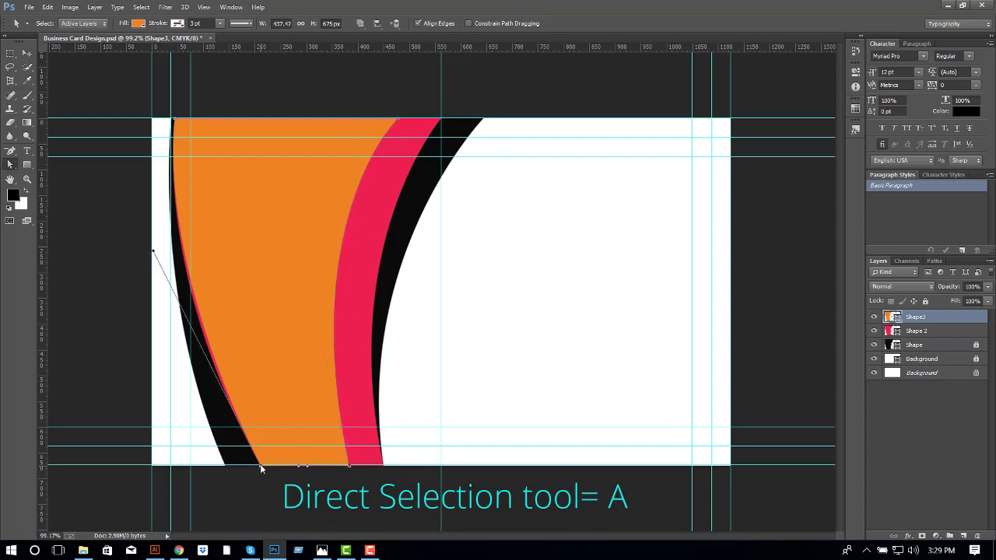
drag(261, 467, 299, 466)
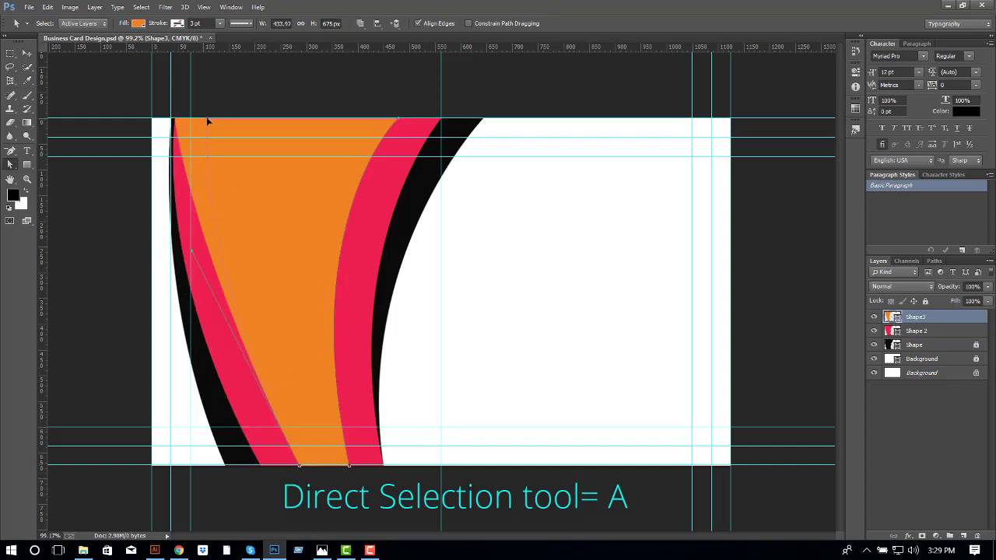
click(206, 116)
- Draw a small rectangle near the top of the bands and shift it along the top
key(u)
scroll(389, 100, up, 2)
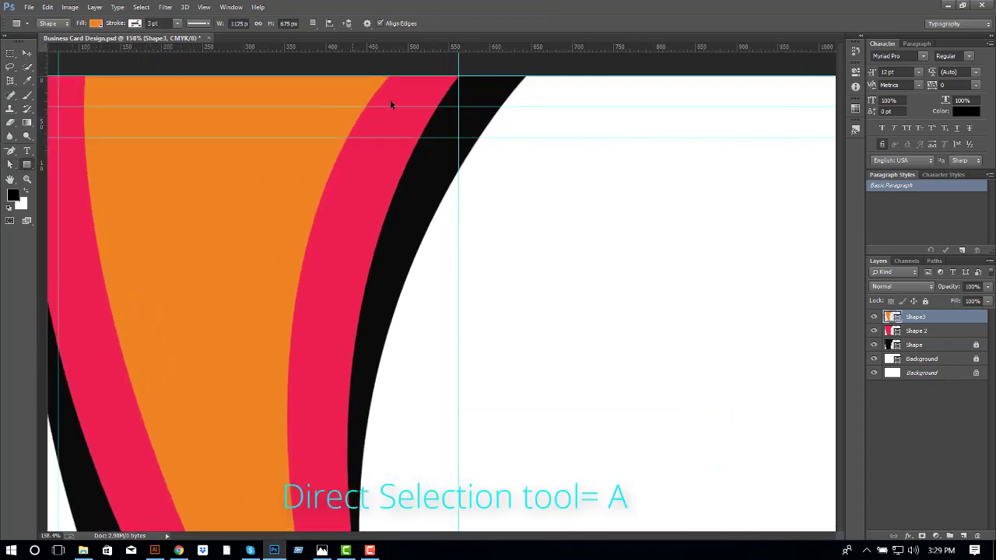
scroll(389, 99, up, 3)
scroll(389, 99, left, 2)
drag(557, 209, 489, 215)
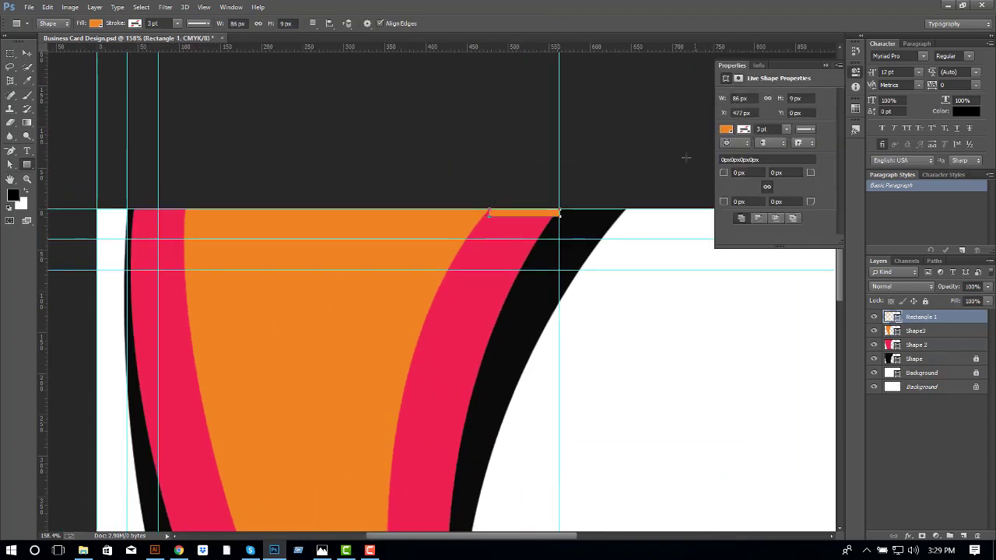
key(v)
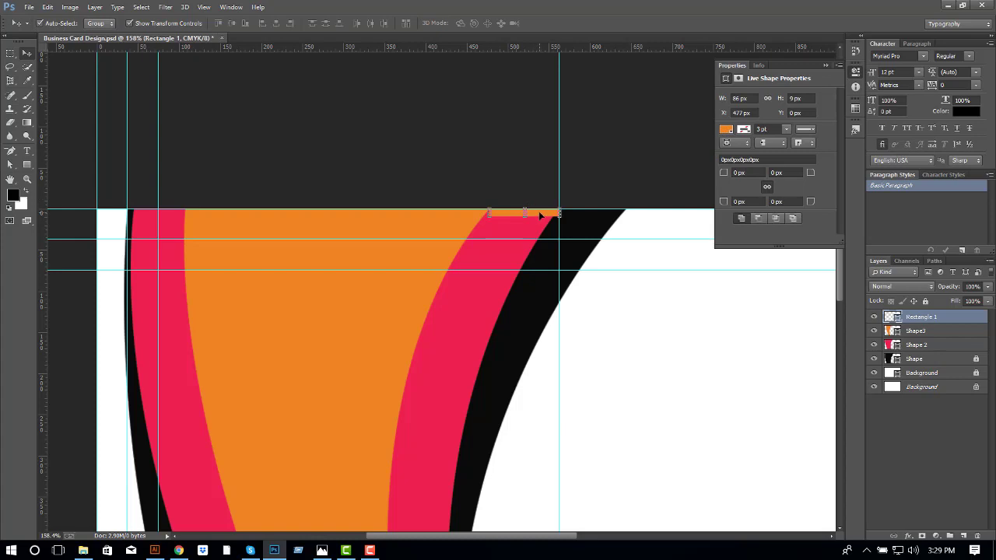
mouse_move(541, 215)
mouse_down()
mouse_move(222, 217)
mouse_move(546, 216)
mouse_up()
mouse_move(559, 212)
mouse_down()
mouse_move(262, 228)
mouse_move(581, 354)
mouse_up()
- Fill the small rectangle red and place it at the top-left band edge
click(726, 130)
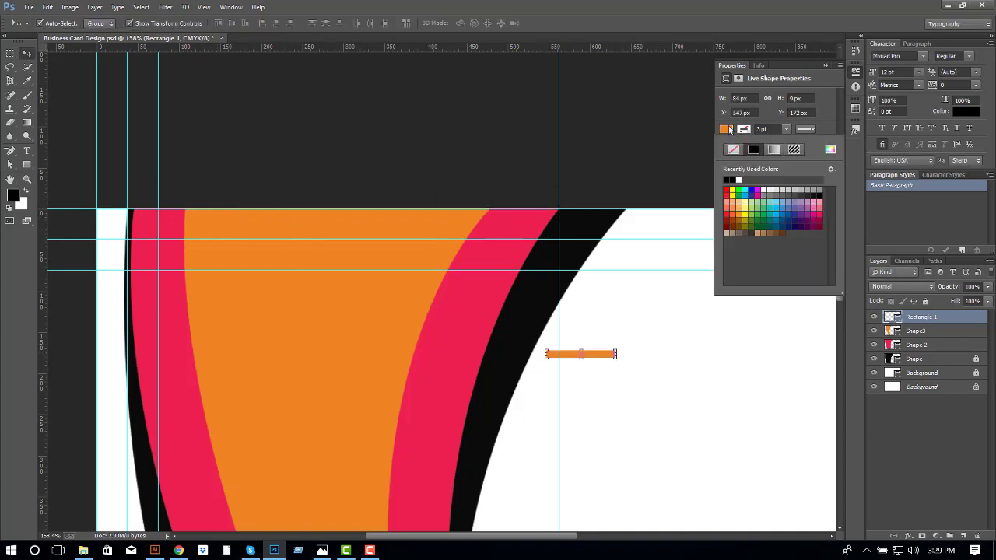
click(726, 193)
click(660, 382)
mouse_move(607, 356)
mouse_down()
mouse_move(248, 244)
mouse_move(186, 213)
mouse_up()
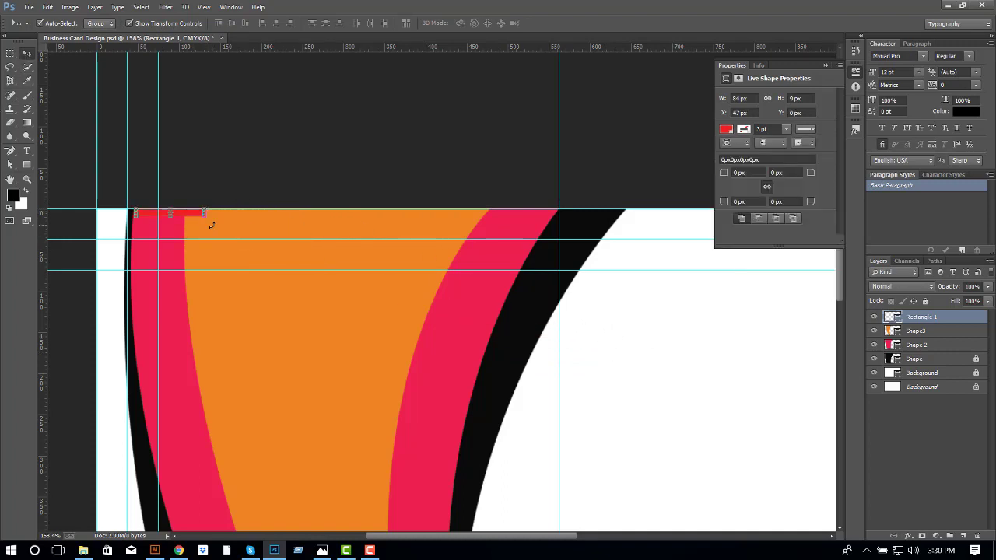
- Select the Shape3 layer and shift the orange band's left edge slightly right
click(231, 231)
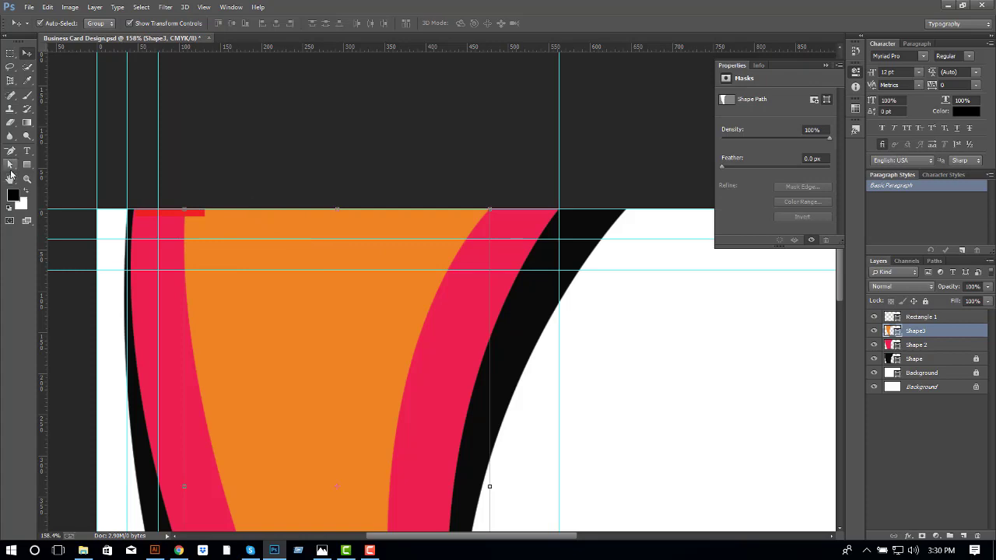
click(11, 166)
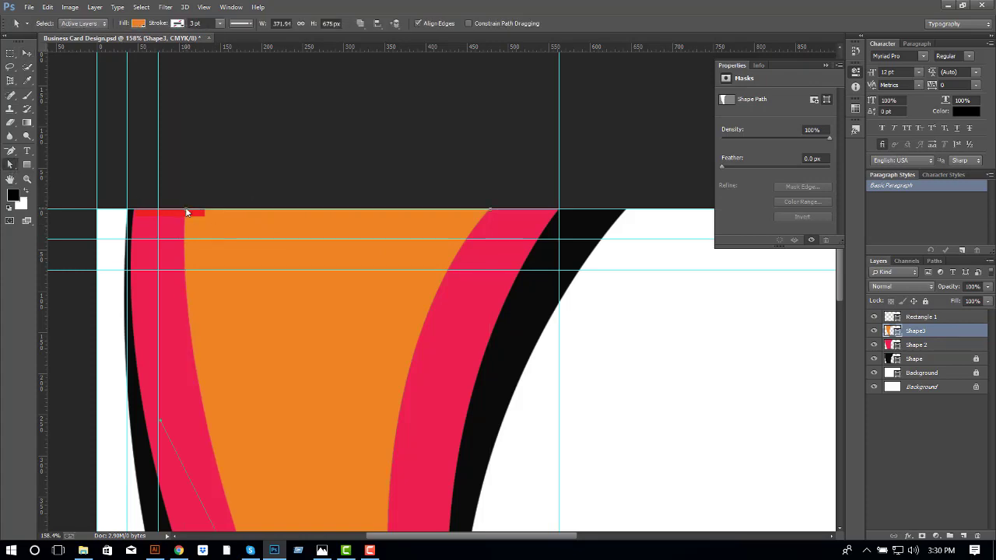
drag(205, 210, 210, 214)
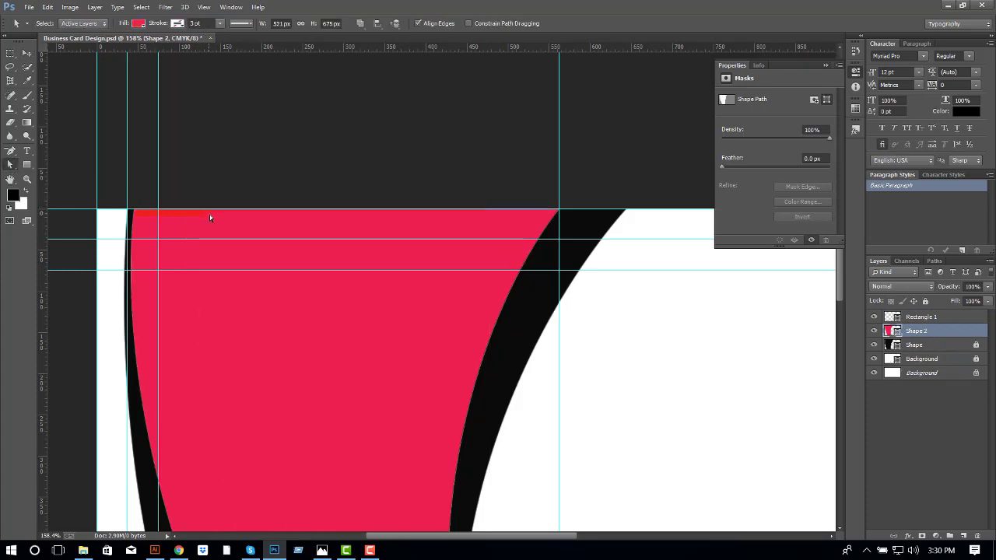
- Delete the Rectangle 1 layer and fit the whole card in view
key(v)
click(194, 215)
key(Delete)
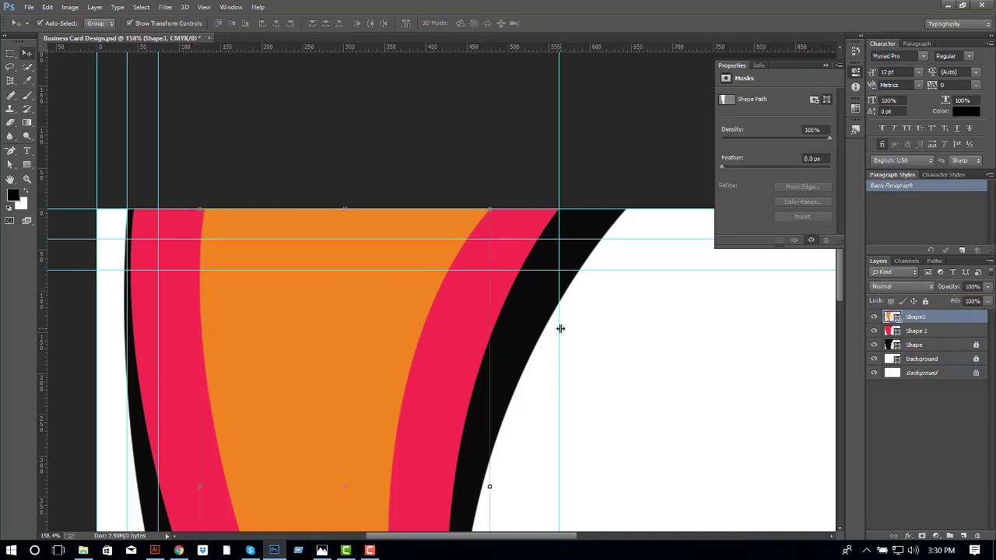
key(ctrl+0)
- Bulge the orange band's left curve slightly outward with the Direct Selection tool
click(599, 360)
scroll(480, 338, down, 1)
click(277, 201)
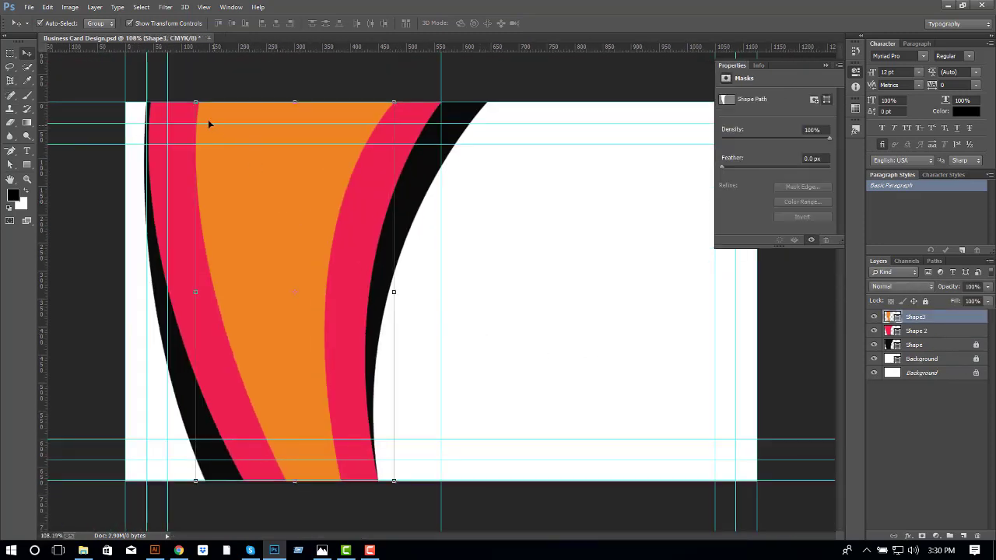
key(a)
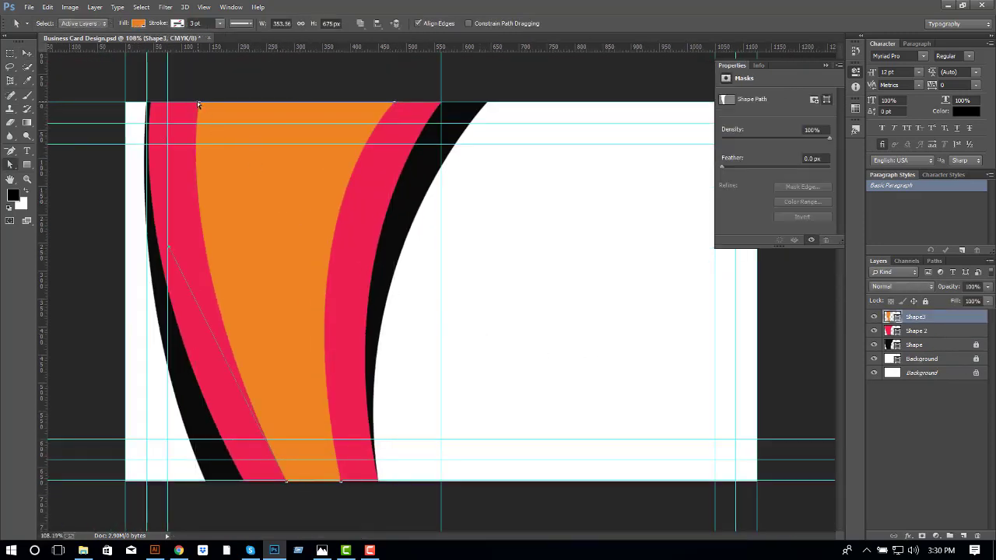
drag(197, 103, 213, 152)
key(v)
- Align the orange Shape3 band with the pink Shape 2 band
shift+click(361, 193)
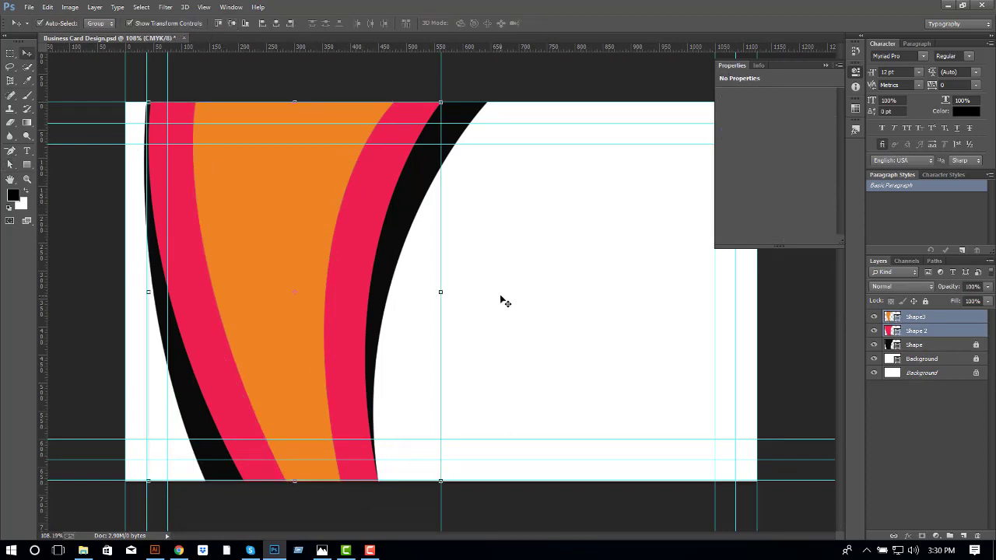
click(276, 23)
click(515, 288)
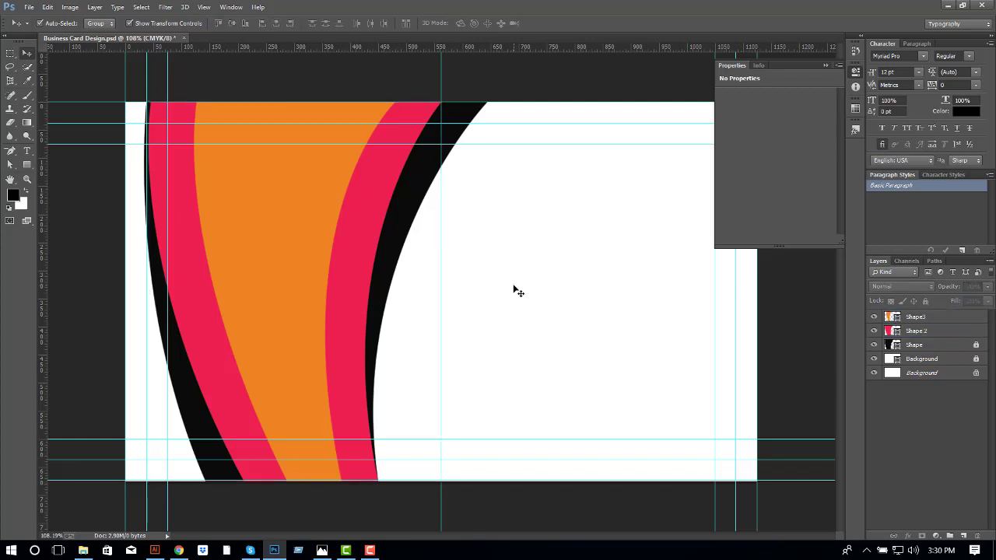
alt+scroll(515, 288, down, 1)
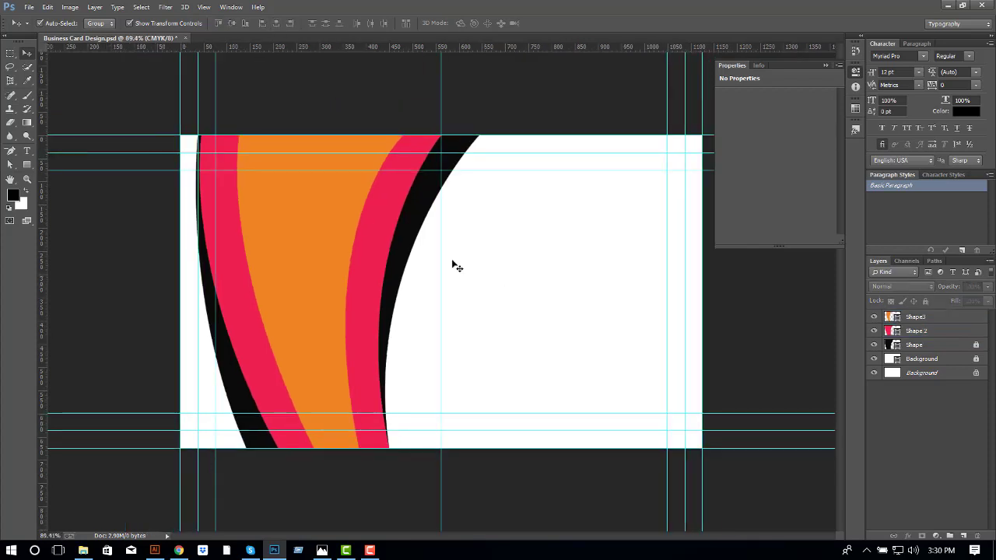
- Duplicate the pink Shape 2 layer
click(373, 208)
click(413, 262)
click(349, 223)
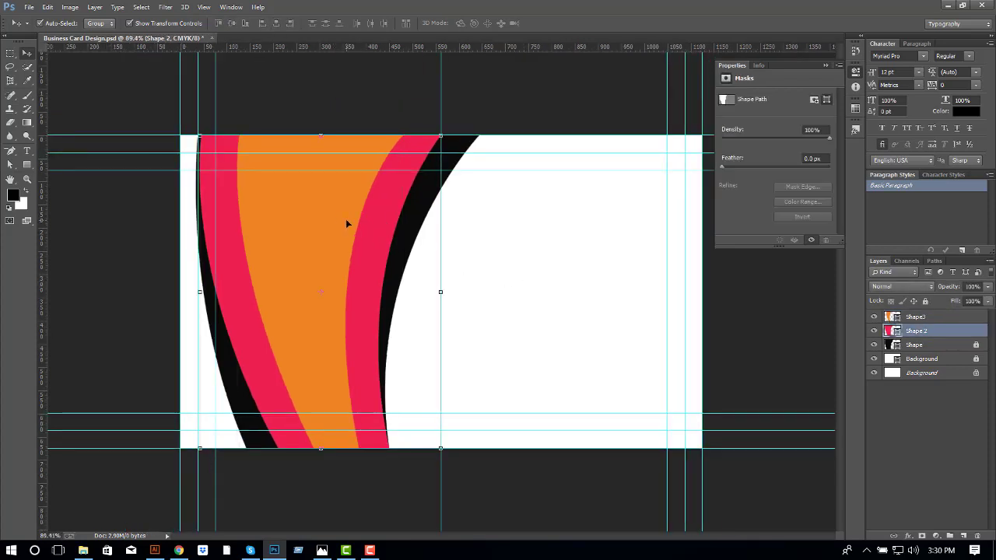
click(413, 262)
click(874, 317)
click(873, 316)
click(873, 316)
click(873, 317)
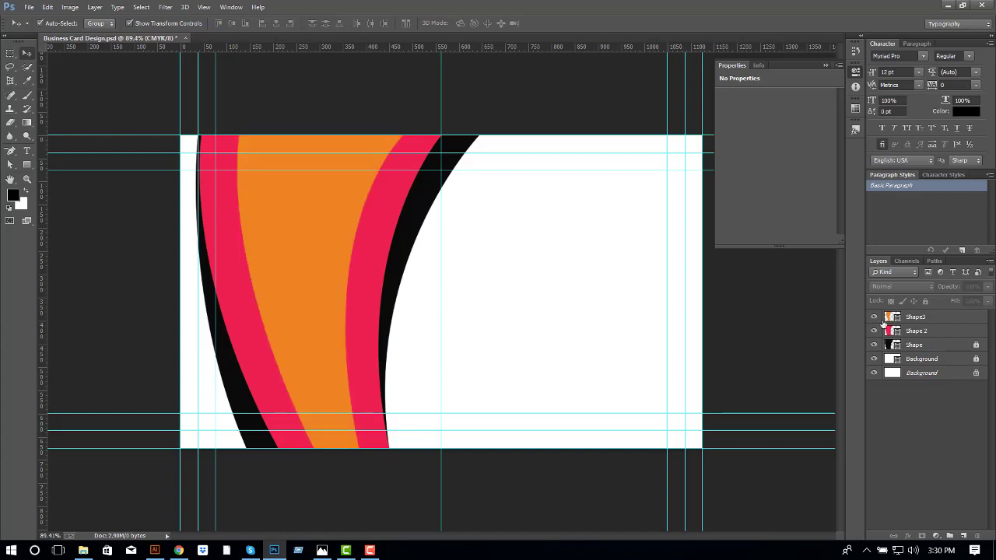
click(925, 331)
key(ctrl+j)
- Rename the copy to Shape 3 and the orange layer to Shape4
double_click(927, 332)
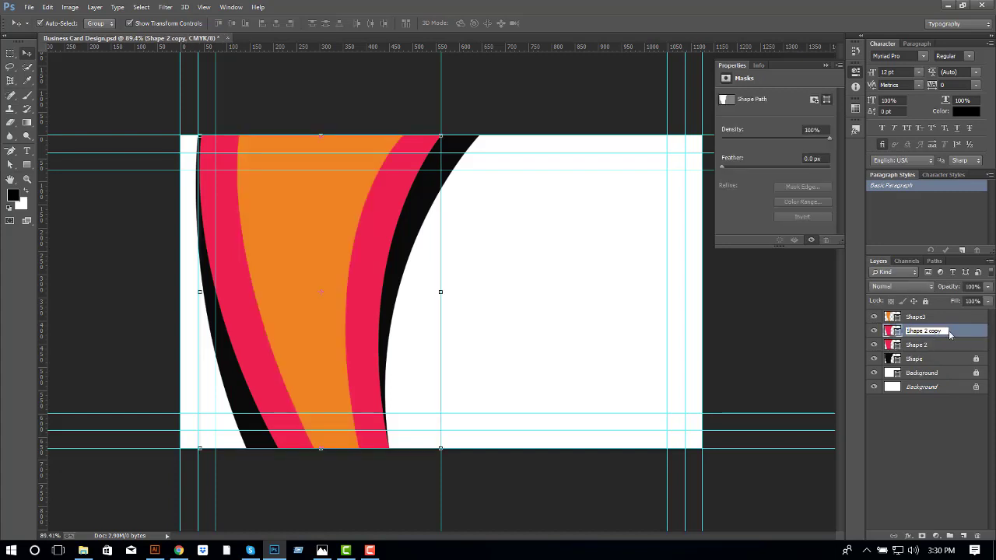
drag(941, 332, 922, 332)
text(3)
click(928, 317)
double_click(928, 316)
key(Return)
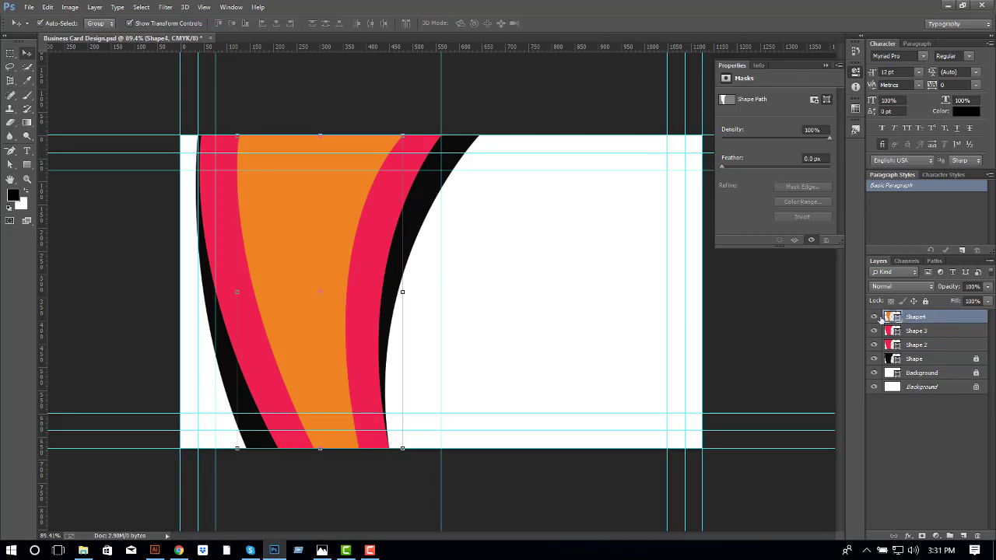
- Cut the pink copy out of the orange band with Layer > Combine Shapes > Subtract Front Shape
click(873, 317)
click(873, 317)
shift+click(918, 331)
click(70, 7)
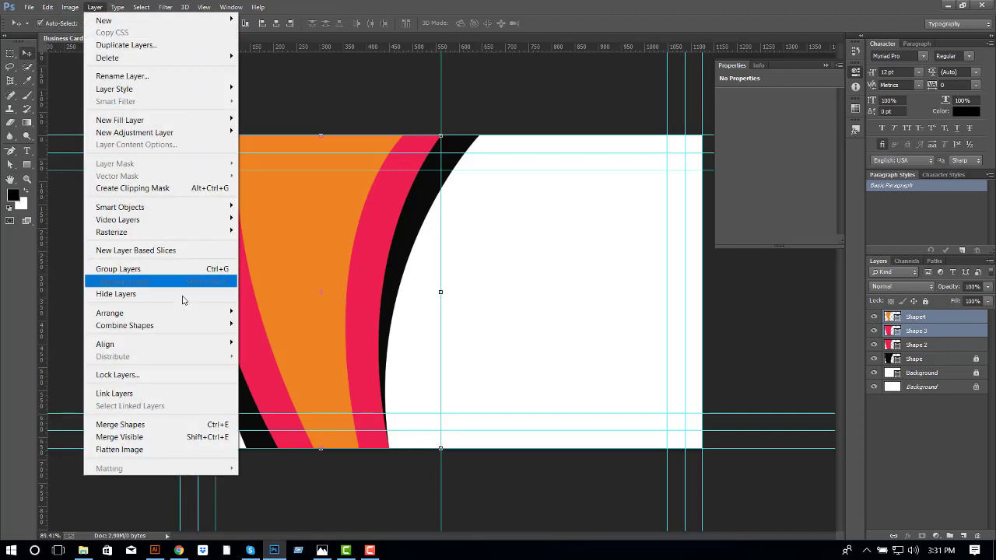
click(266, 339)
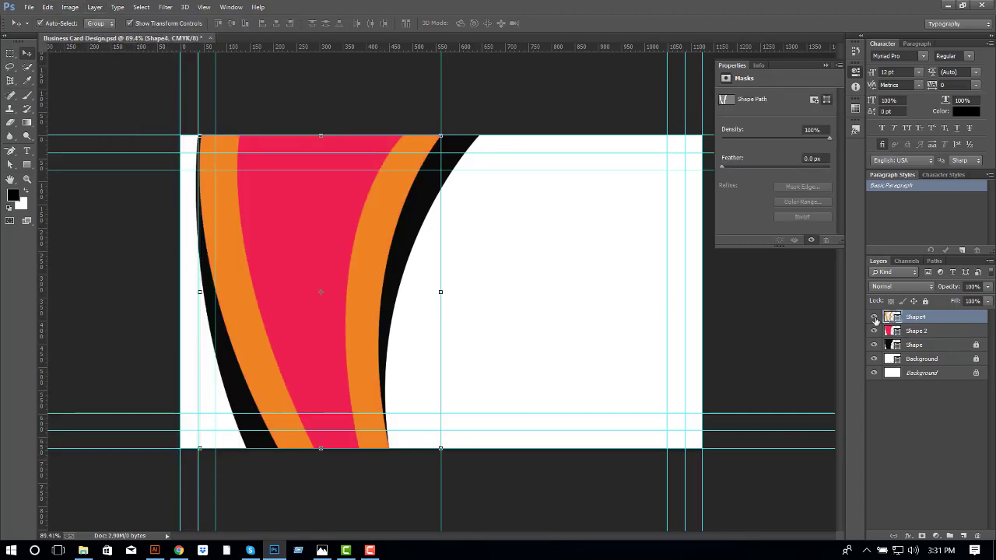
- Recolour the cut band's fill to teal
double_click(891, 316)
click(444, 401)
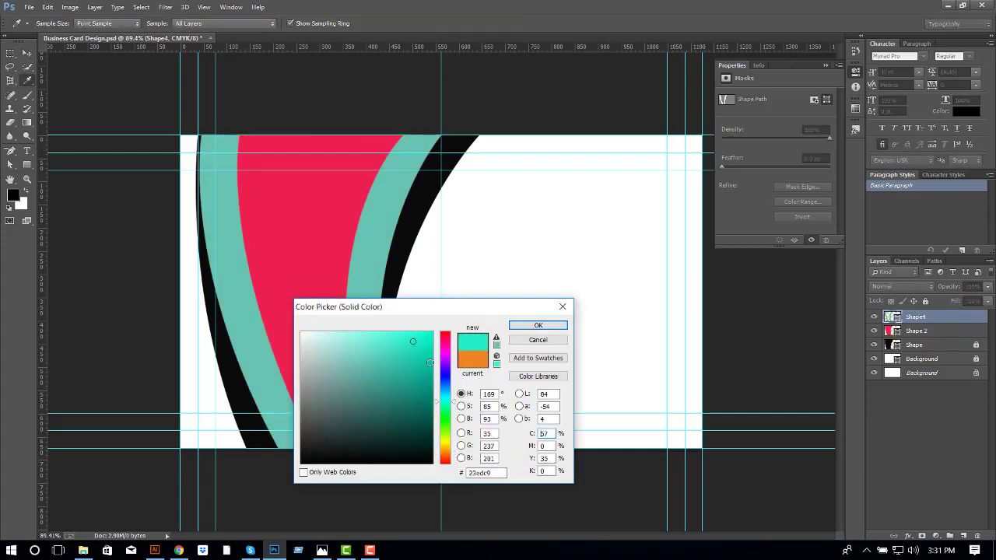
click(538, 325)
click(331, 248)
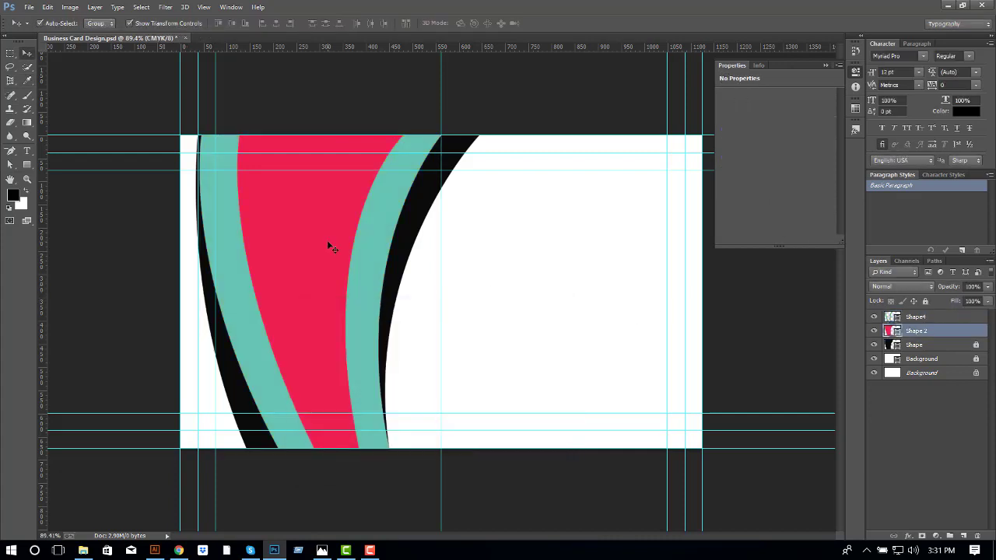
click(764, 313)
- Save the document with maximum compatibility and select the name text layer
key(ctrl+s)
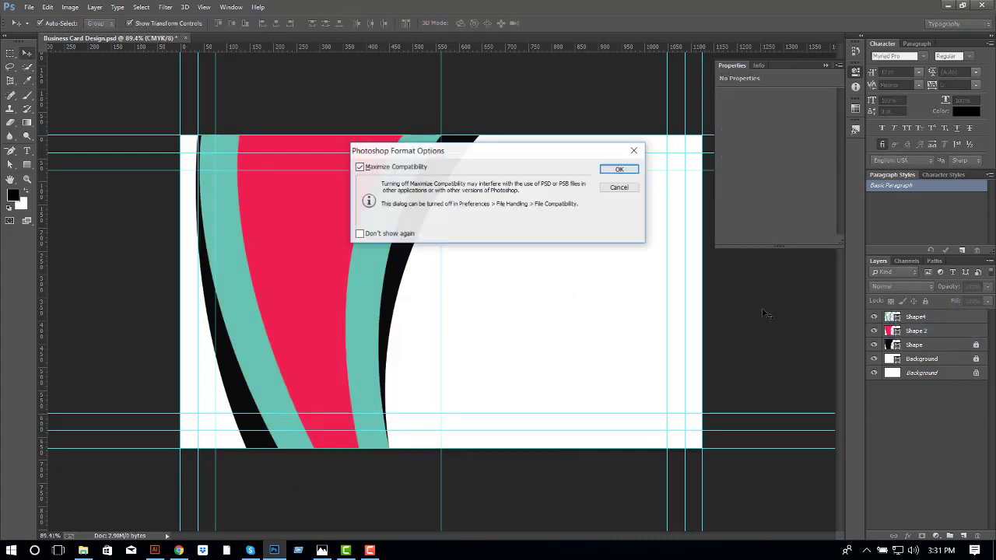
click(614, 168)
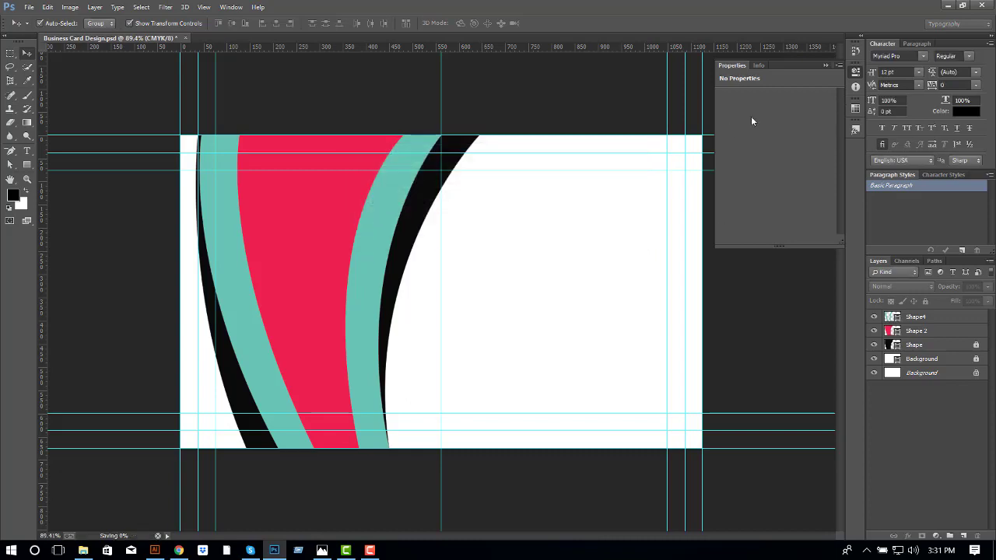
click(826, 65)
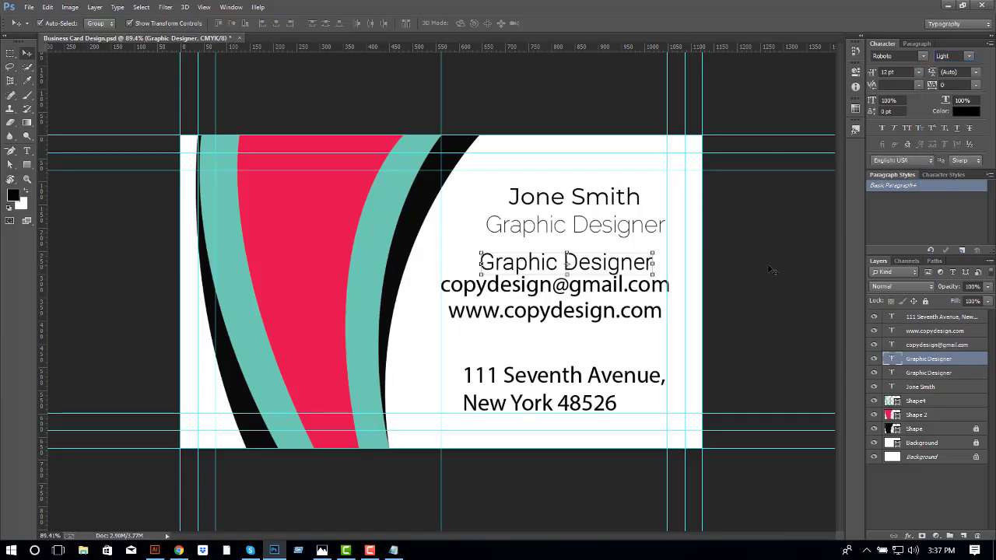
click(770, 269)
click(585, 202)
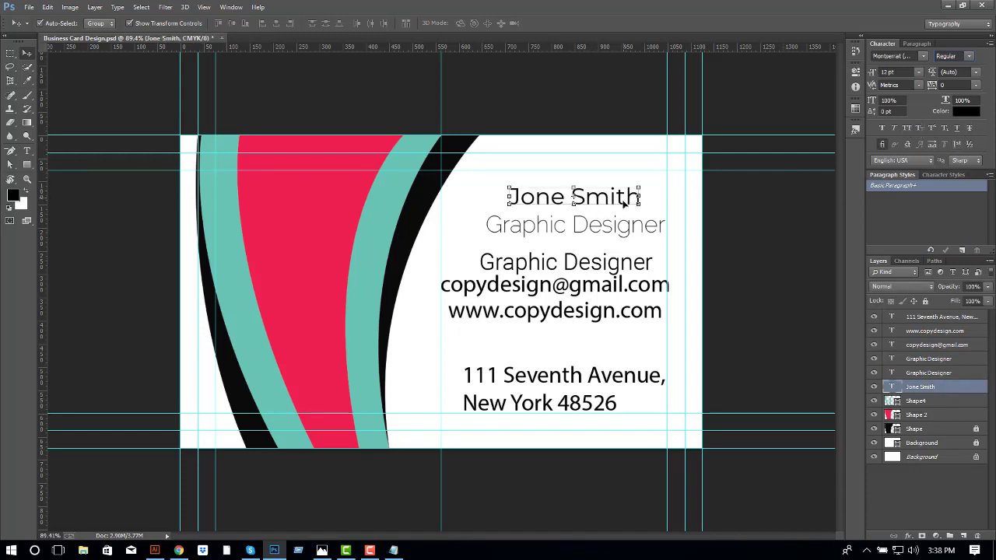
- Set the name in All Caps with a Bold first name, sized 11 pt
click(903, 127)
double_click(545, 197)
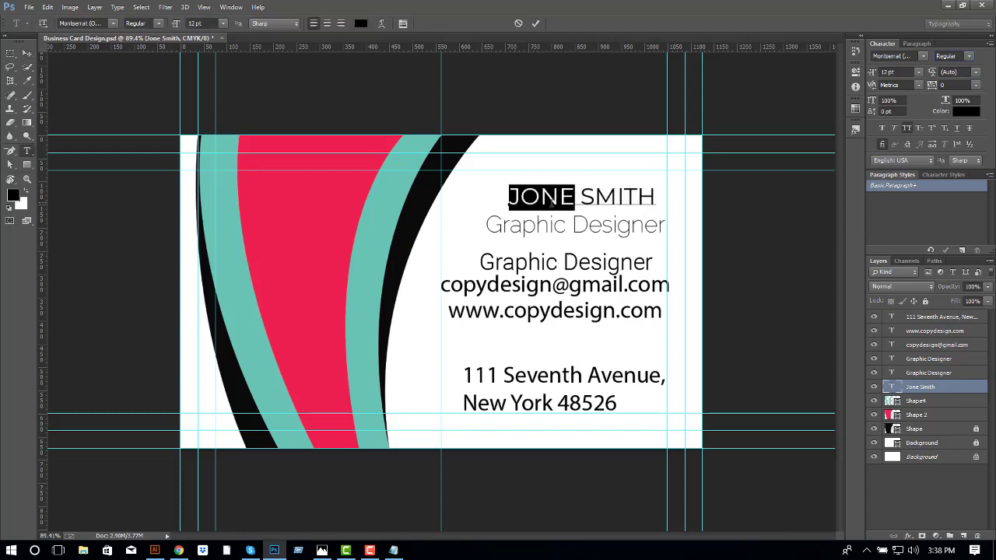
click(968, 57)
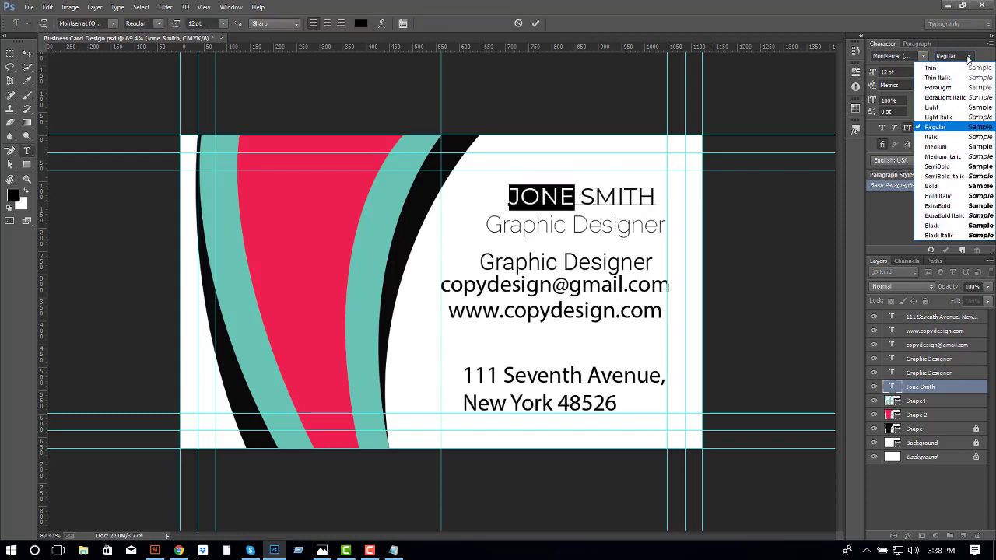
click(933, 165)
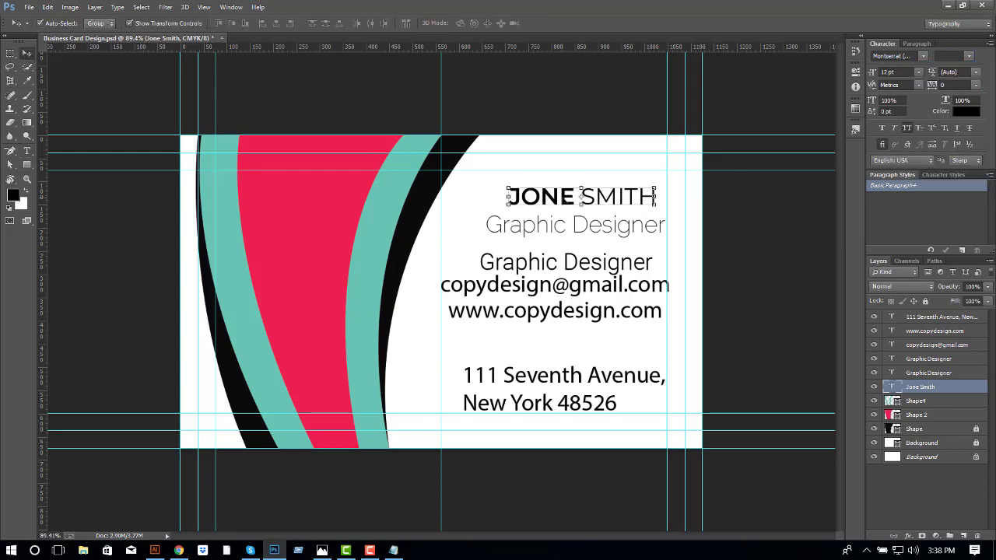
click(970, 56)
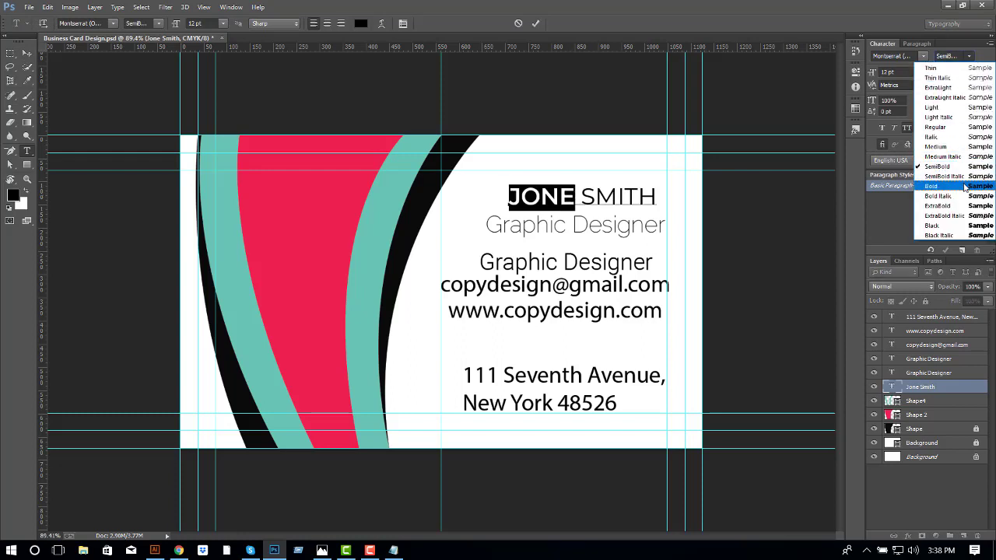
click(937, 186)
drag(579, 196, 679, 192)
click(968, 56)
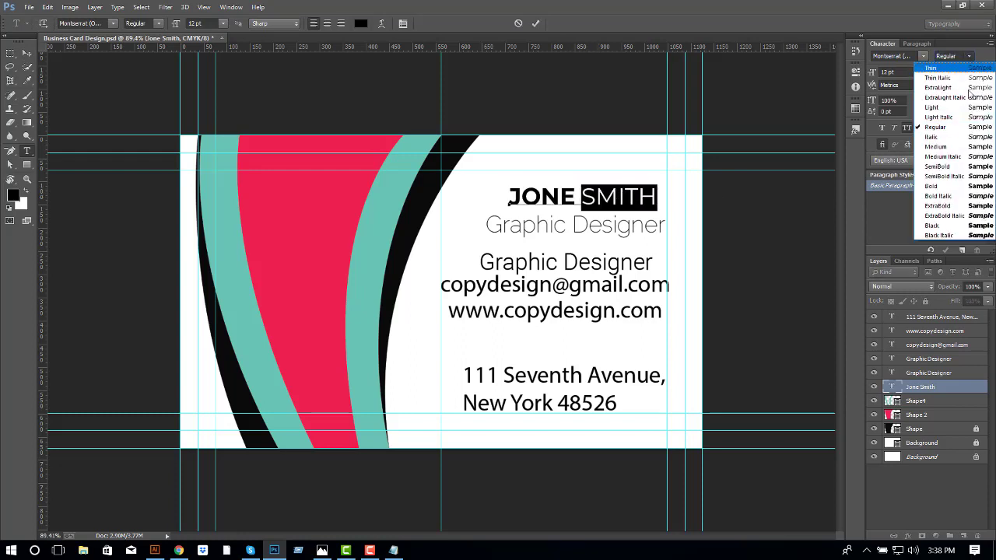
key(ctrl+Return)
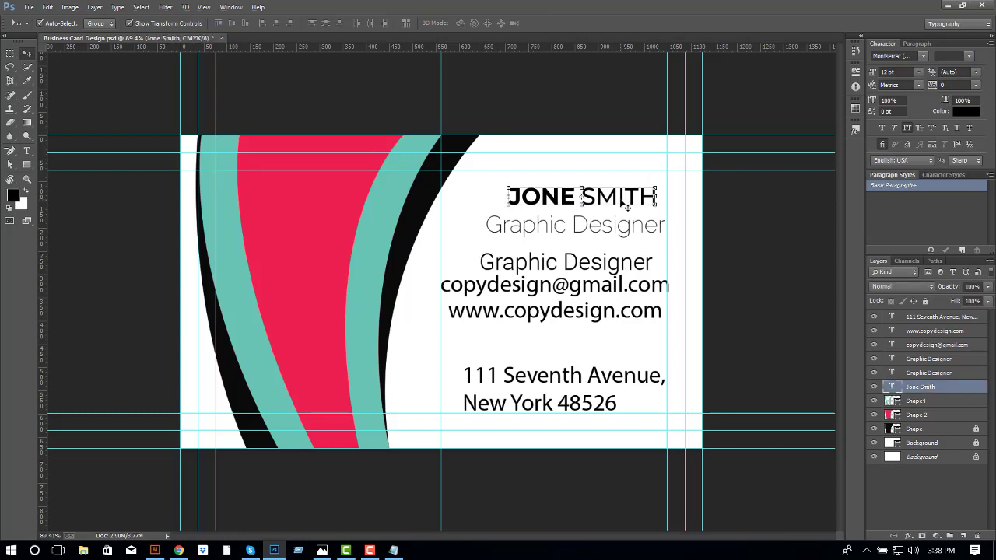
key(ctrl+shift+comma)
- Make the surname Thin weight
click(622, 231)
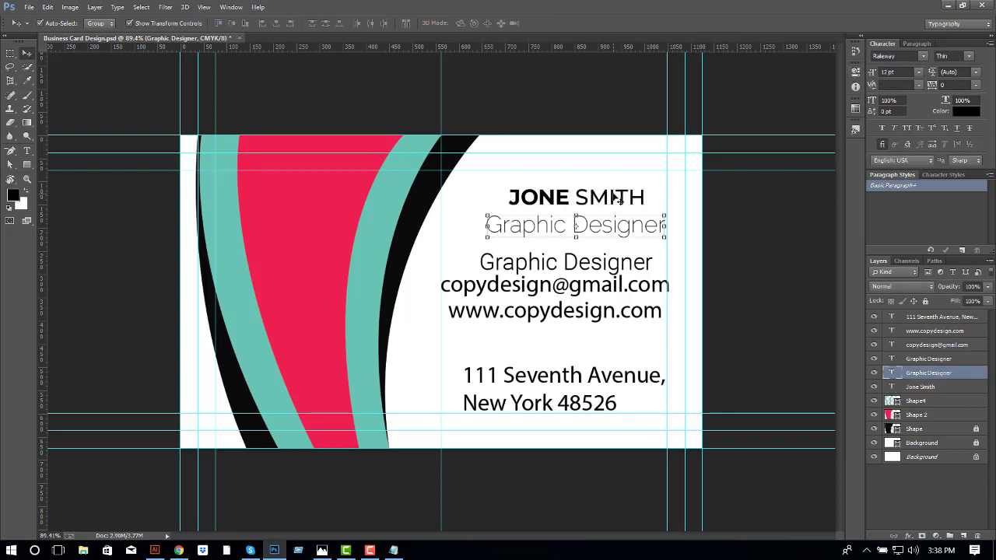
click(581, 200)
key(ctrl+t)
double_click(581, 201)
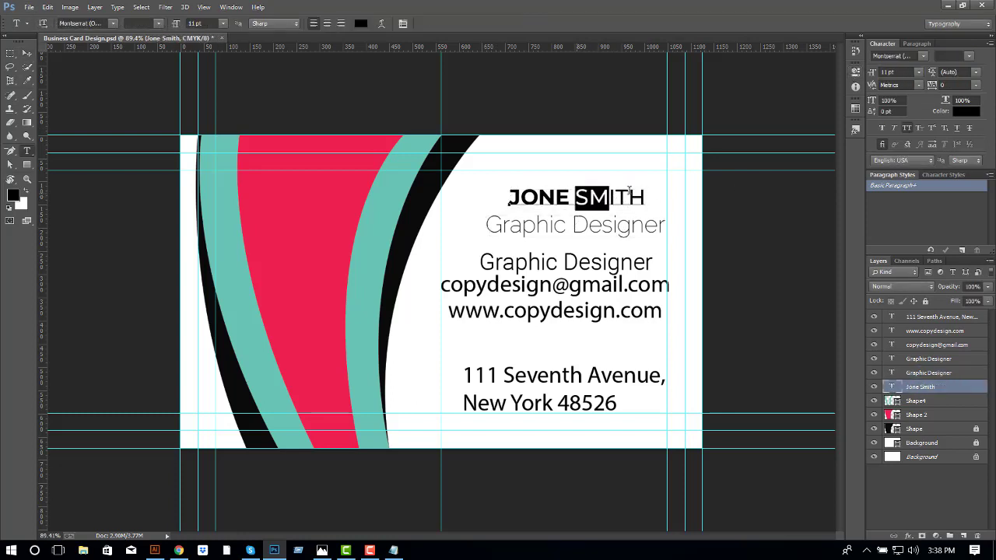
drag(576, 197, 645, 200)
click(968, 57)
click(957, 87)
key(ctrl+Return)
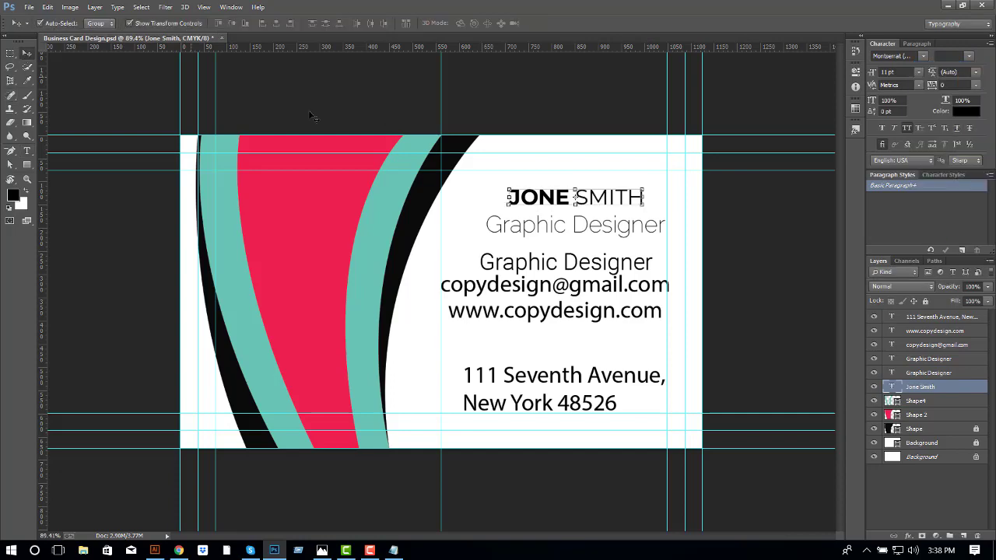
- Copy the colour code #2caae2 from the notes
click(393, 550)
double_click(188, 394)
key(ctrl+c)
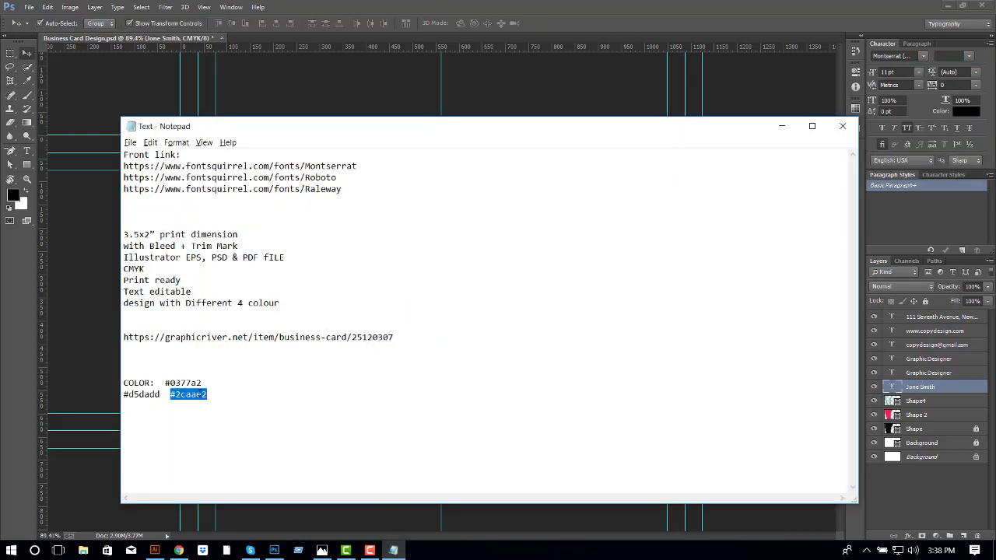
key(alt+Tab)
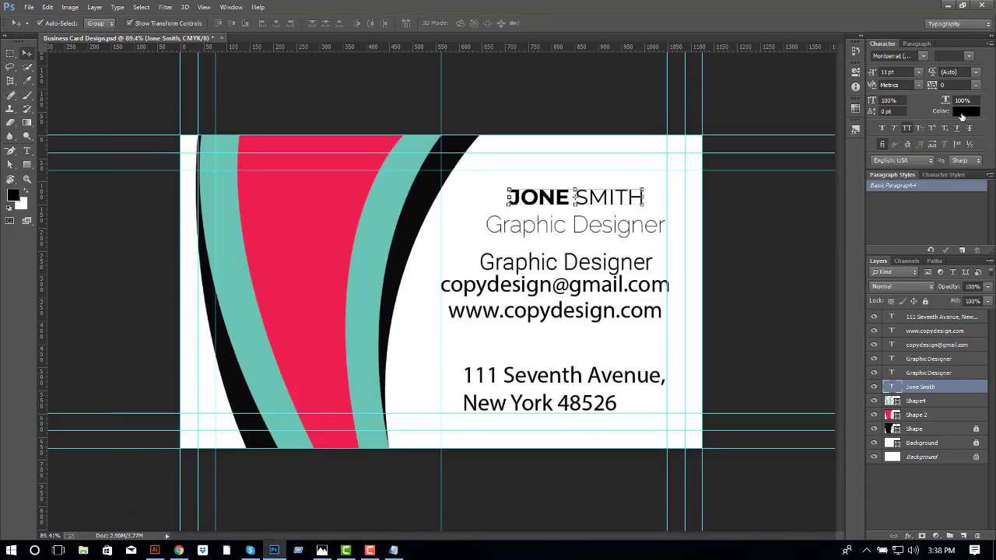
- Colour the name text blue #2caae2
click(962, 116)
double_click(482, 472)
key(ctrl+v)
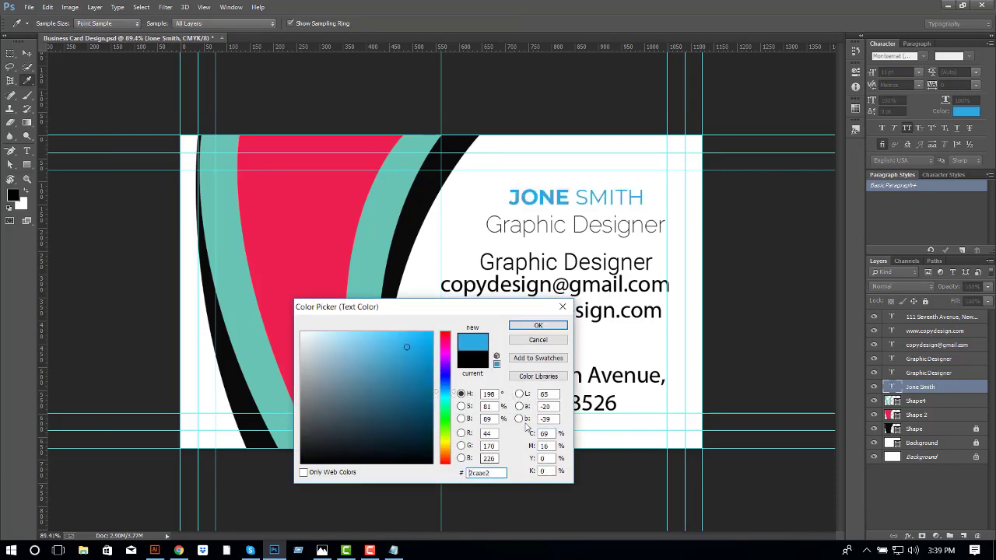
click(537, 325)
click(11, 53)
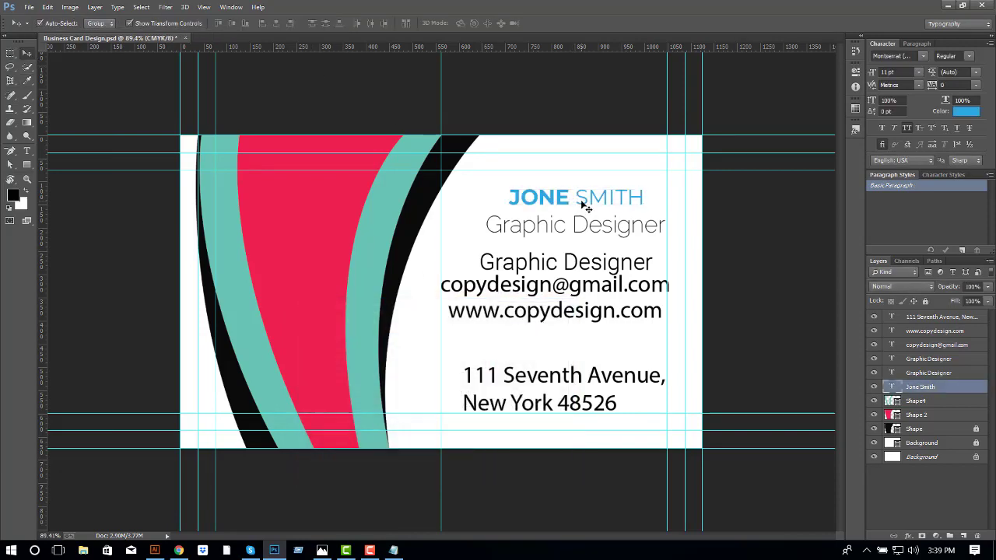
- Scale the job title down to 64%
key(alt+Tab)
mouse_move(615, 233)
mouse_down()
mouse_move(589, 241)
mouse_move(647, 174)
mouse_move(689, 183)
mouse_up()
key(Return)
scroll(588, 240, up, 2)
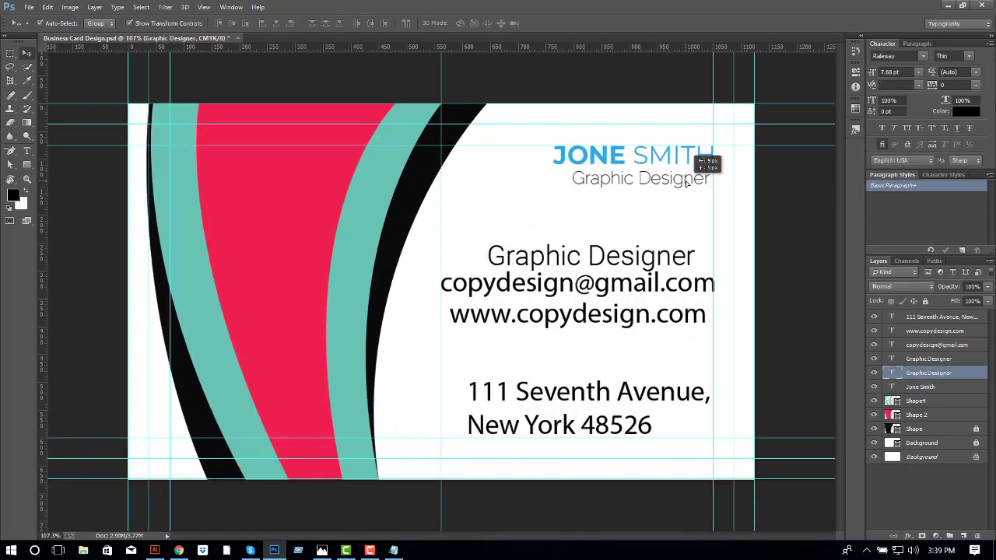
- Nudge the Graphic Designer subtitle up and set its style to Raleway Regular
key(ctrl+t)
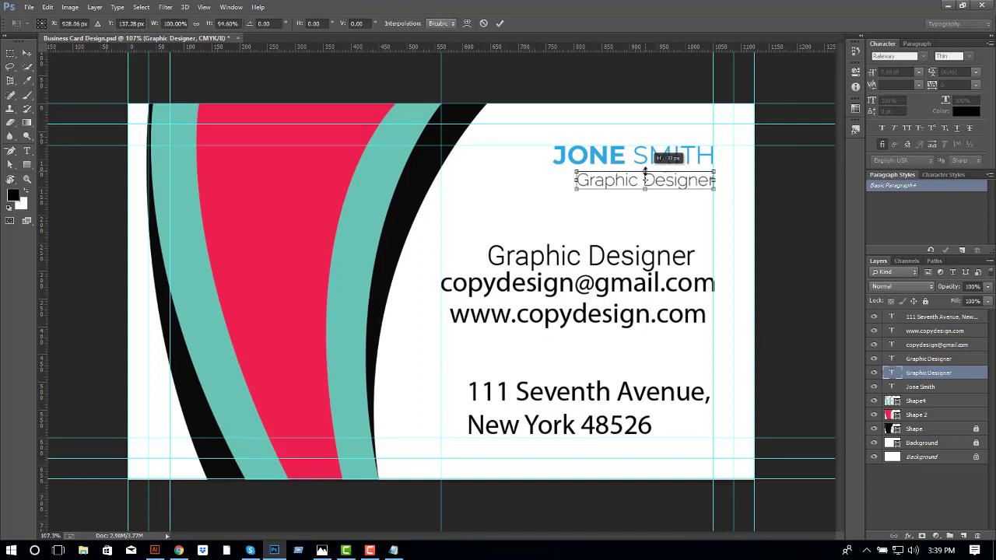
key(Return)
click(968, 56)
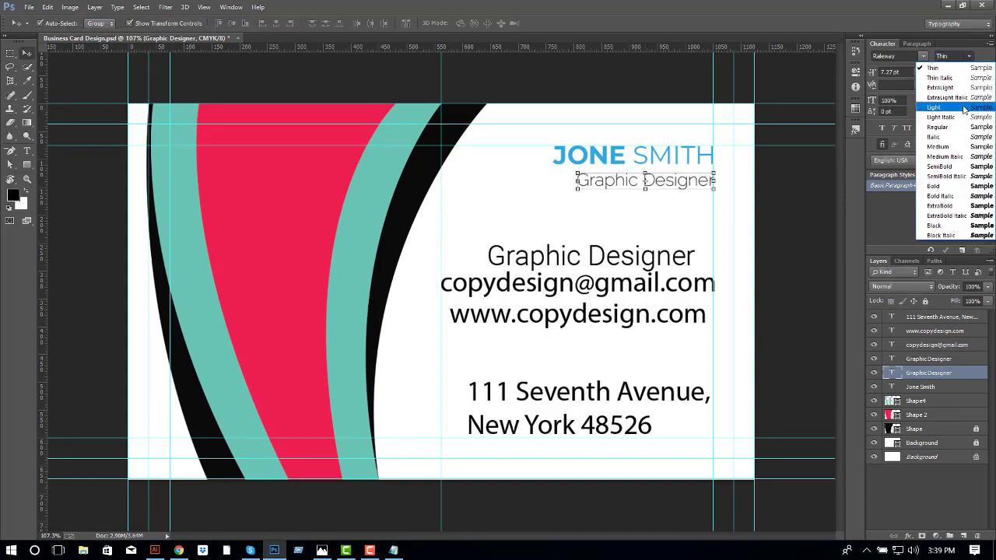
click(964, 117)
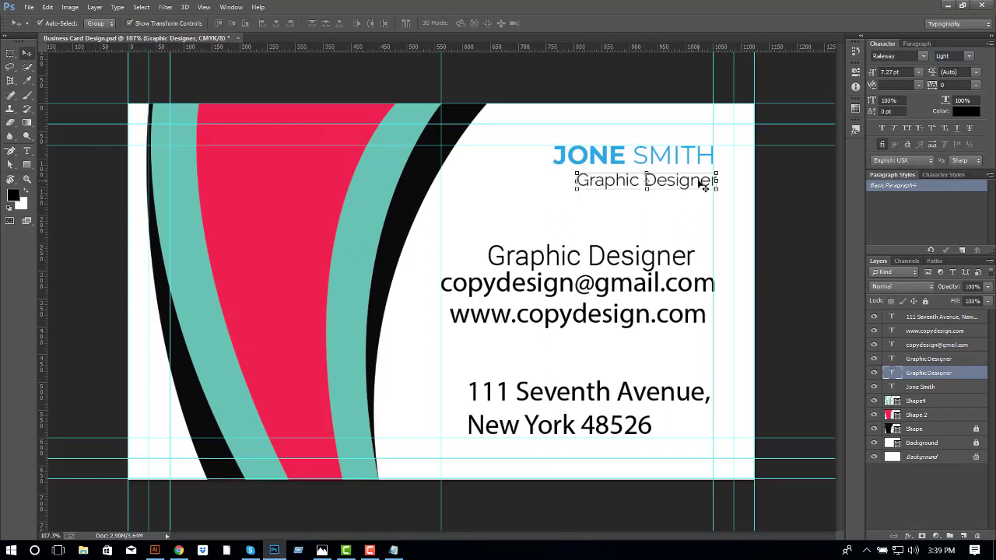
key(Down)
- Scale the subtitle down to about 7 pt so it fits under the name
key(ctrl+t)
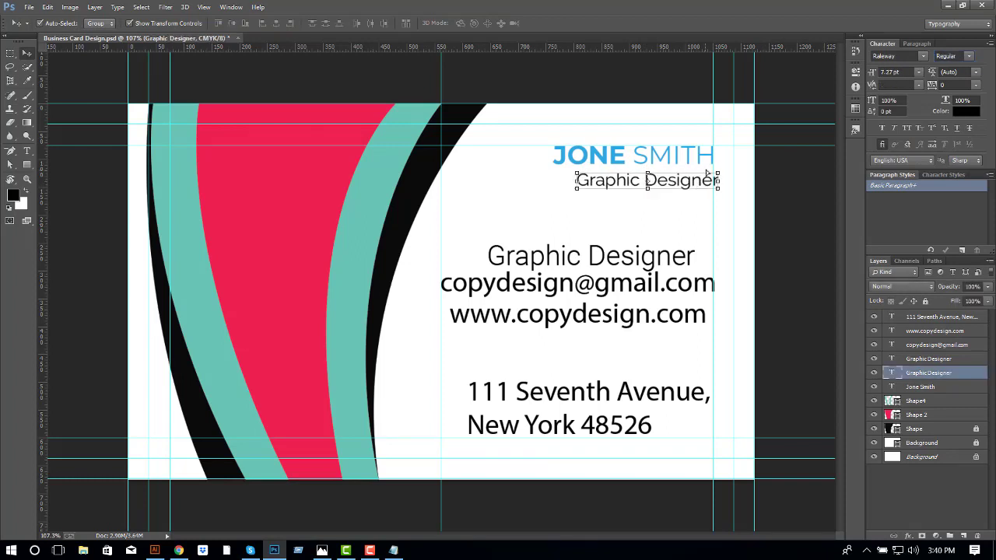
scroll(609, 210, up, 2)
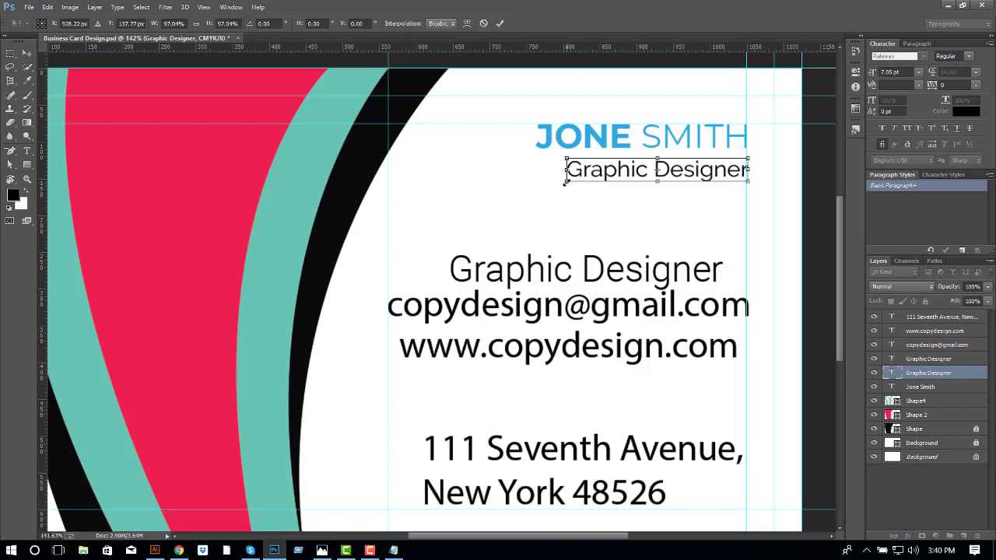
drag(566, 181, 577, 180)
key(Return)
- Delete the large Graphic Designer line above the email
key(ctrl+minus)
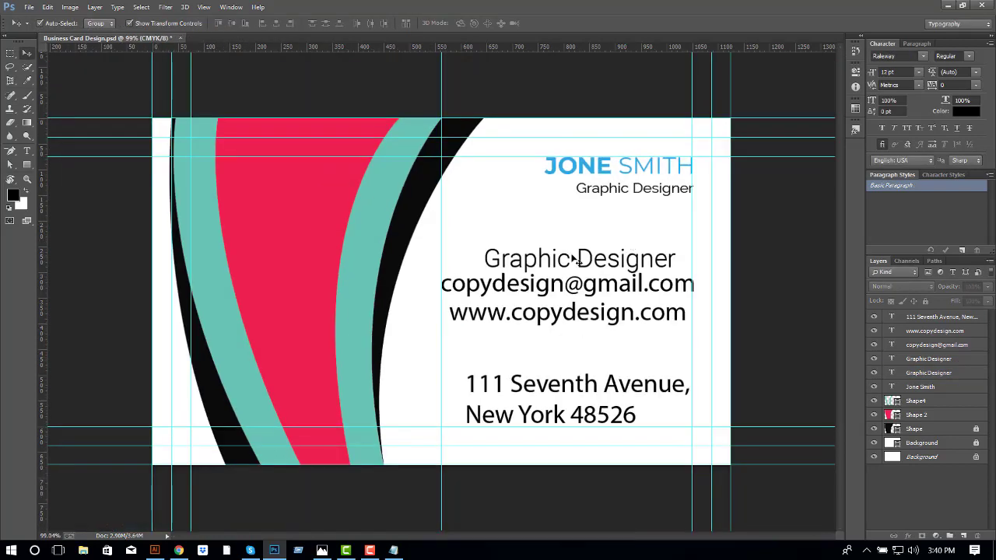
click(580, 258)
key(Delete)
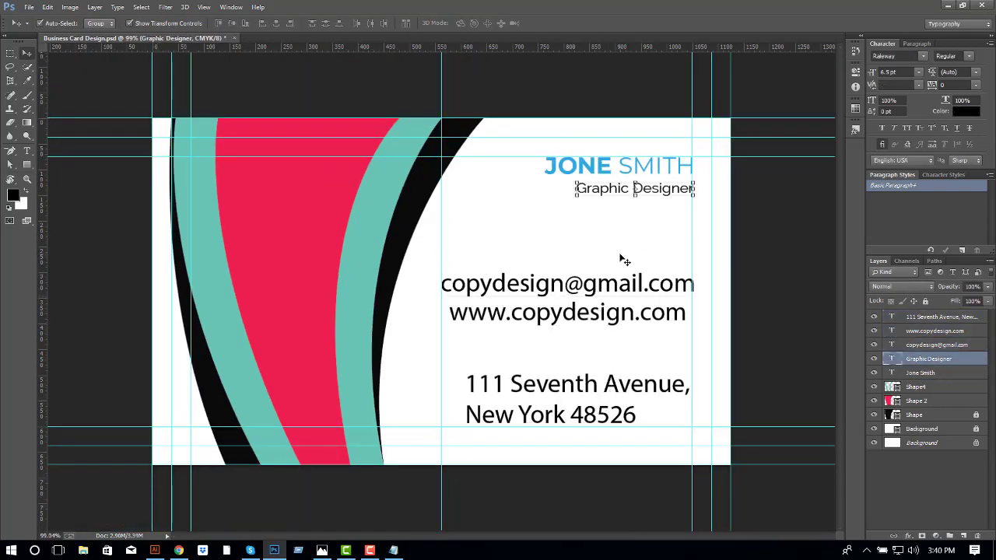
drag(689, 257, 646, 436)
drag(689, 260, 644, 408)
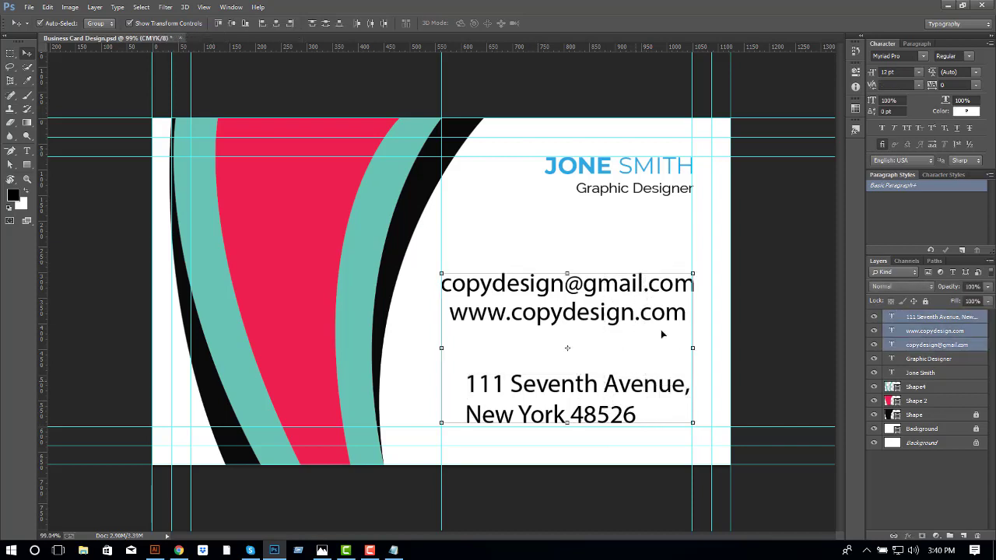
- Set the small Graphic Designer title to Roboto Light and select the email and website lines
click(675, 190)
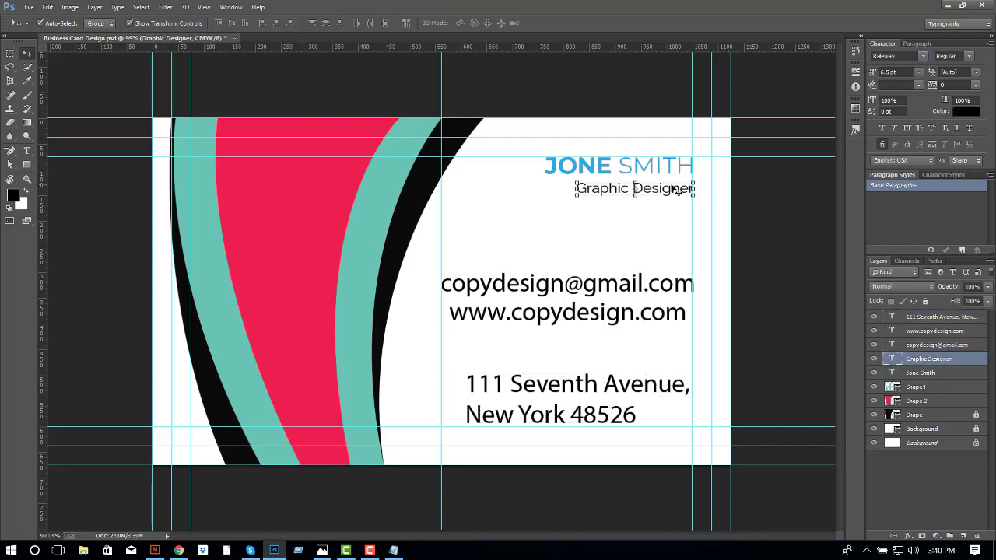
text(Roboto)
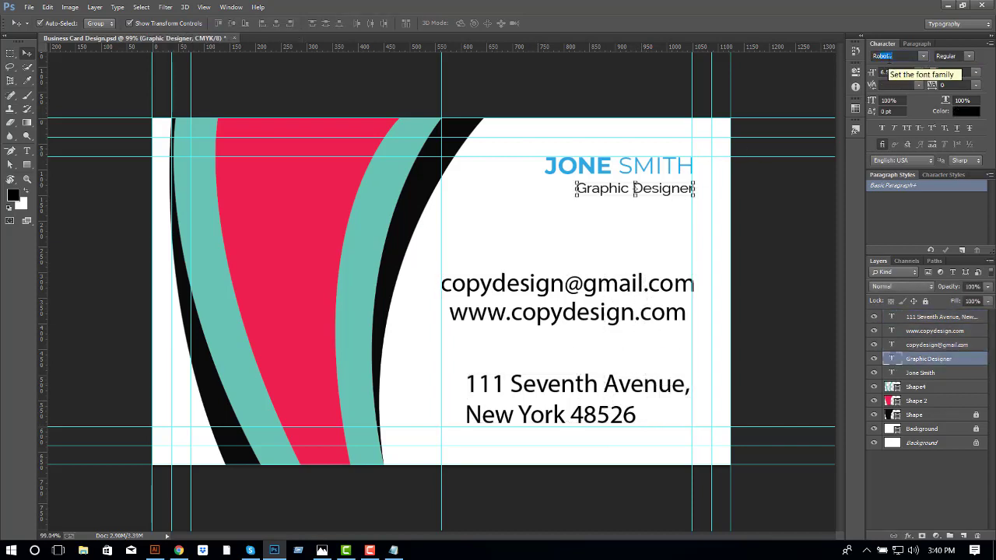
key(Return)
click(966, 58)
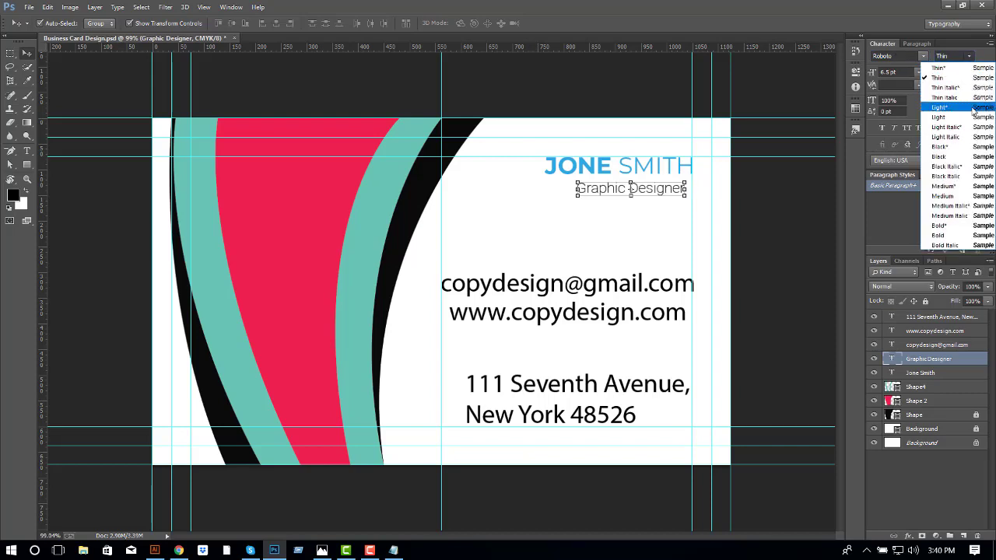
click(945, 108)
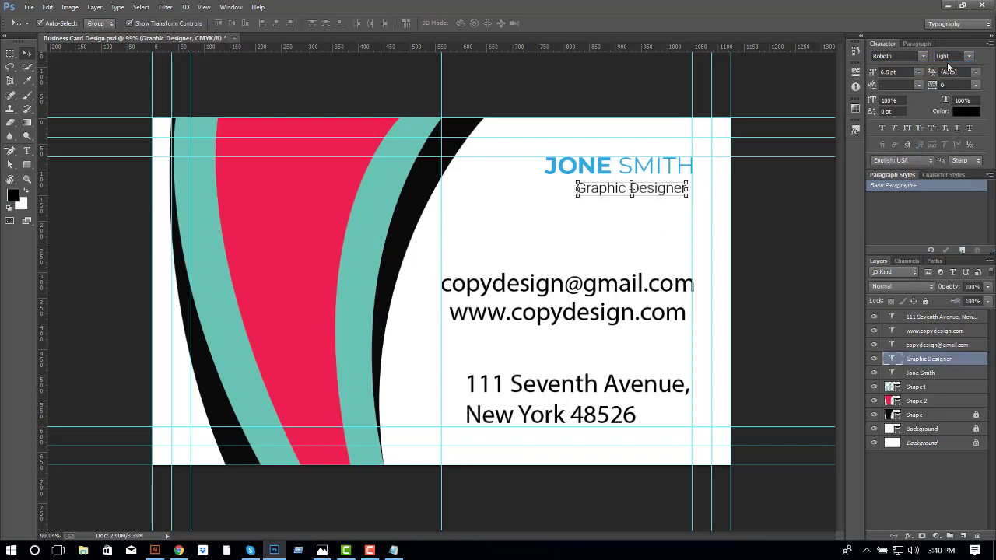
click(953, 56)
click(955, 154)
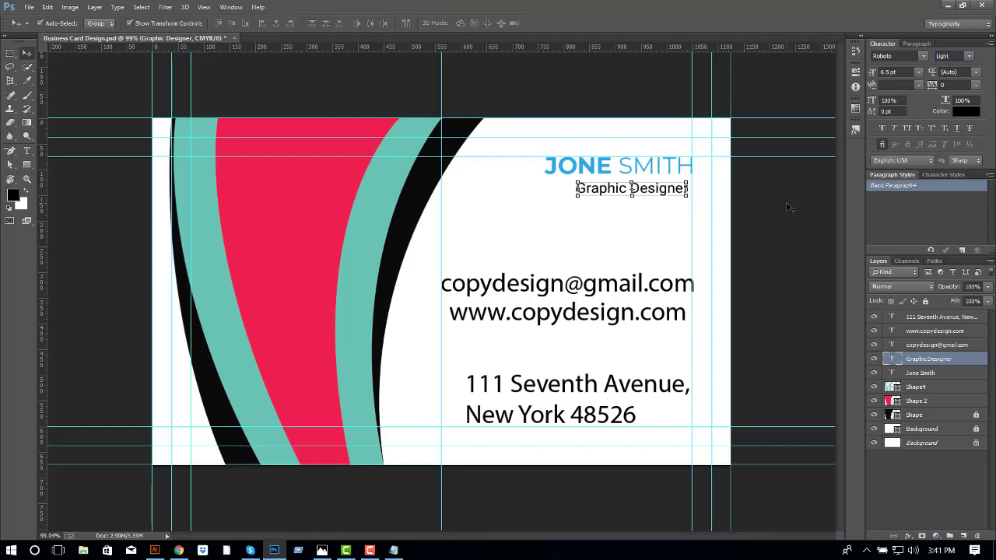
click(689, 284)
shift+click(657, 314)
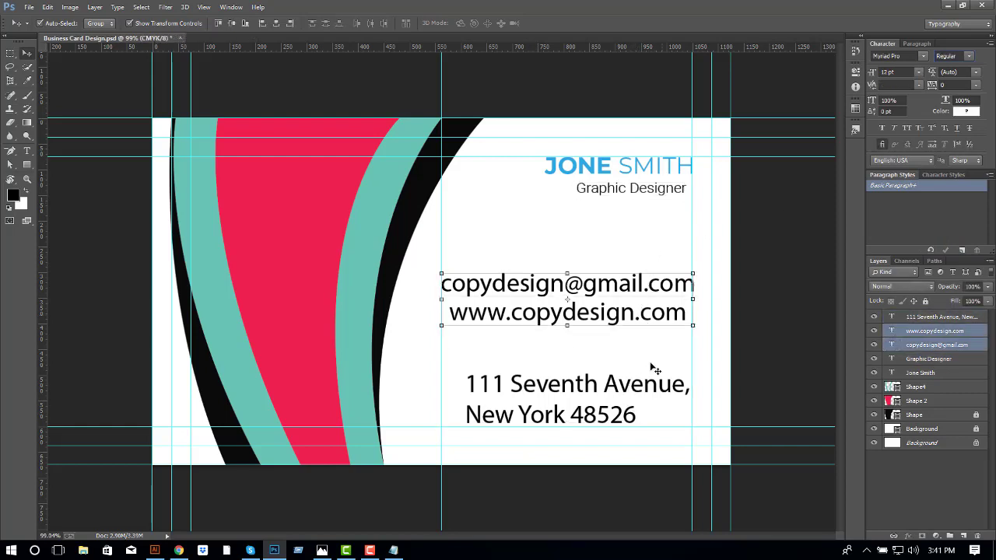
- Set the email, website and address text to Raleway 8 pt, moved right under the name
shift+click(639, 386)
text(Raleway)
key(Return)
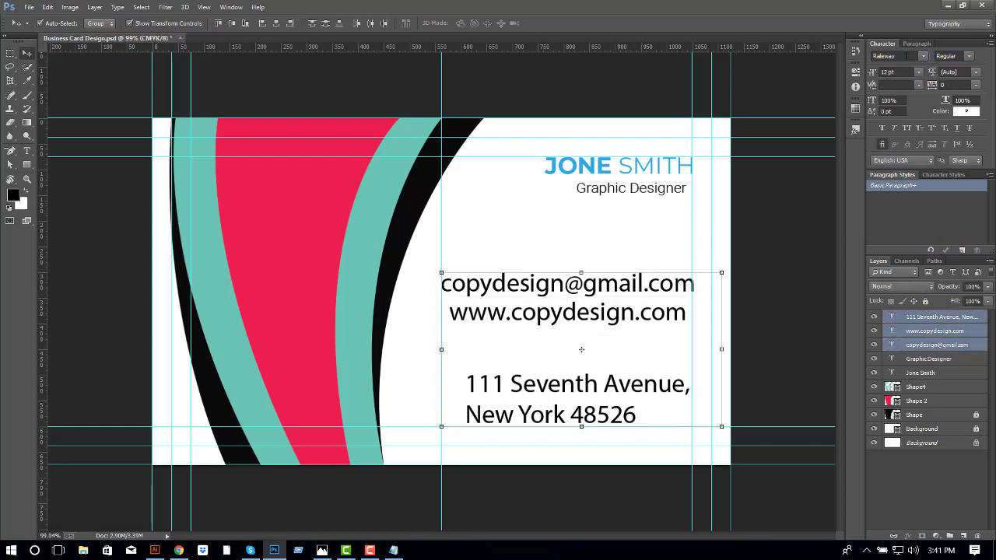
key(ctrl+t)
drag(692, 274, 686, 292)
key(Return)
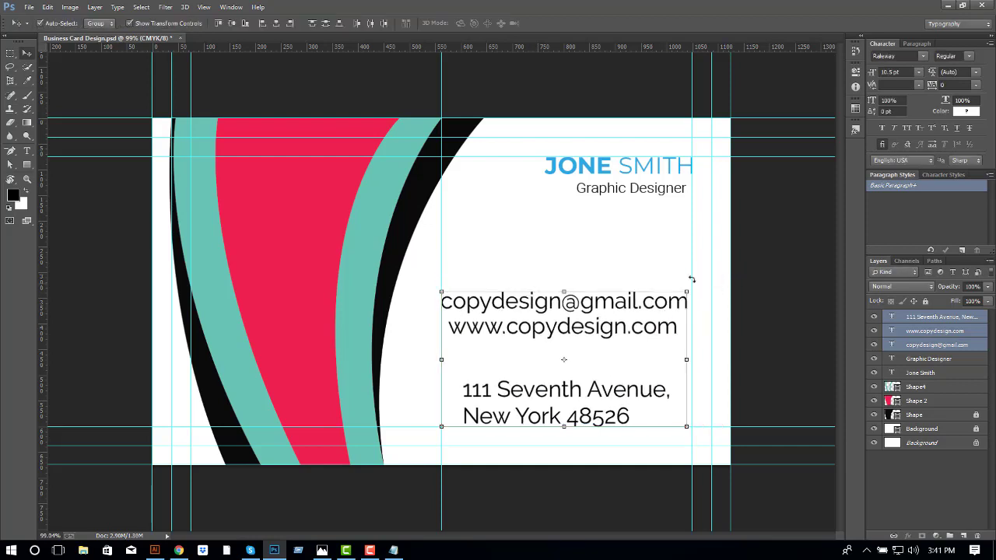
text(8)
key(Return)
drag(591, 305, 666, 301)
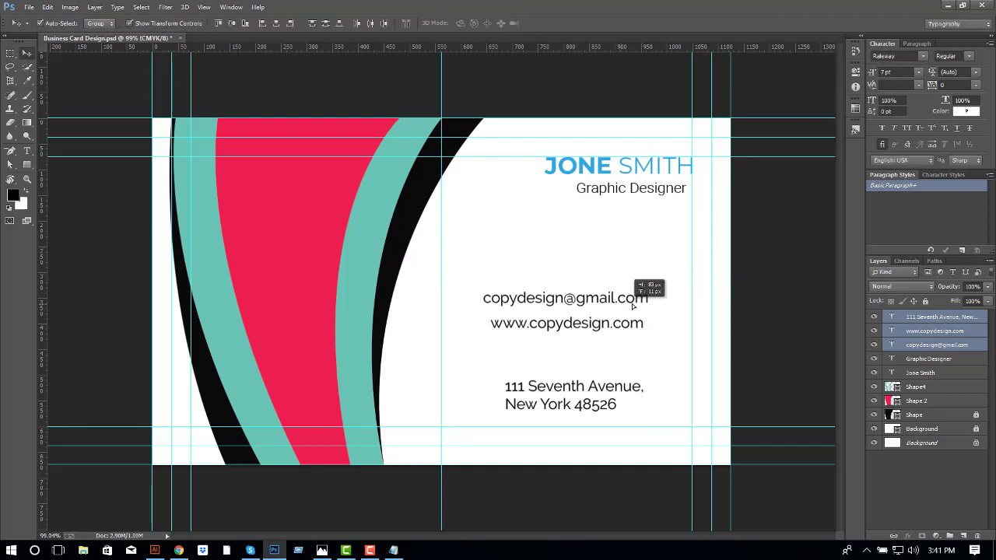
- Add a phone number line above the email, copy it below, and bring up the Open dialog
key(t)
click(534, 263)
text(+000 - 1234 - 5678)
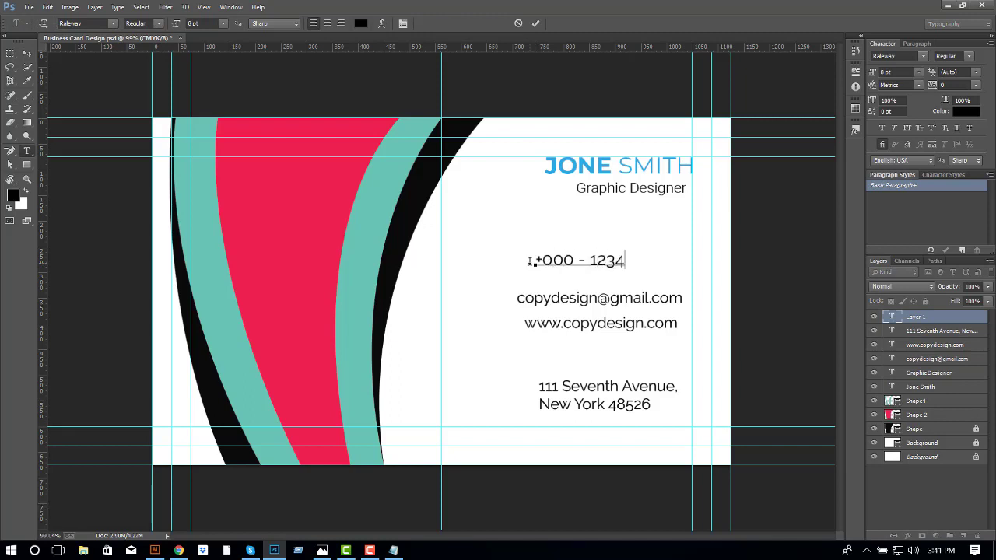
click(27, 53)
mouse_move(665, 267)
mouse_down()
mouse_move(661, 256)
mouse_move(662, 272)
mouse_up()
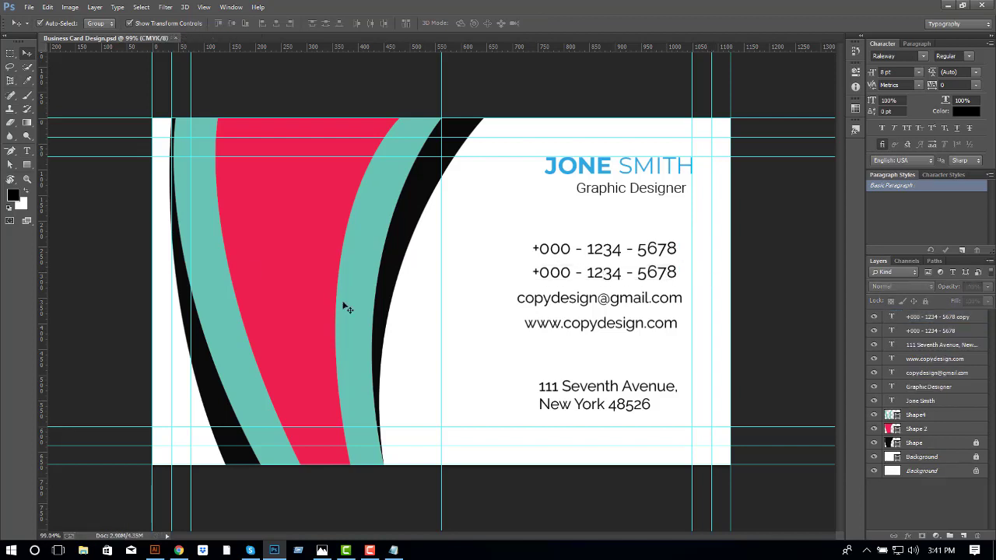
key(ctrl+o)
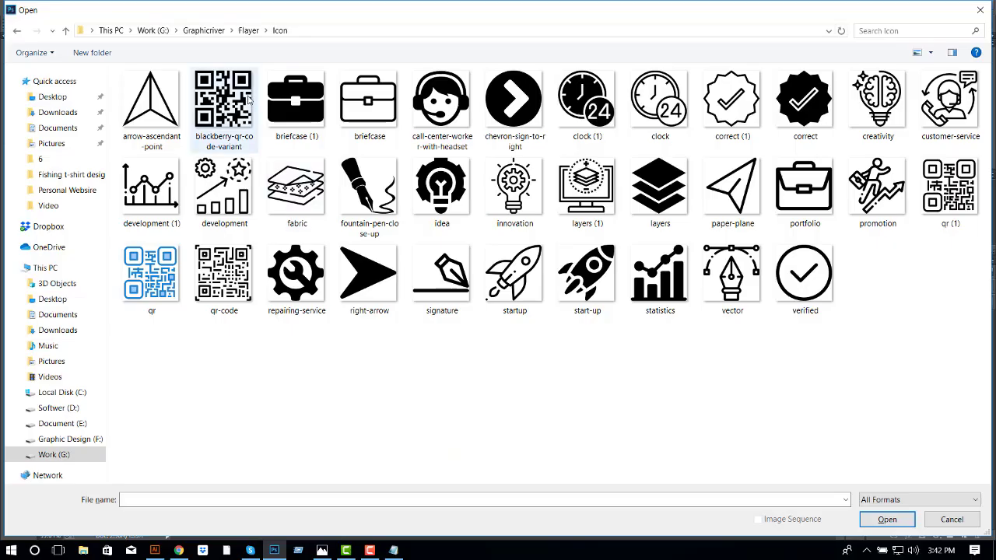
- Place blackberry-qr-code-variant.png on the card, scaled small beside the address, then reopen the Open dialog
double_click(247, 100)
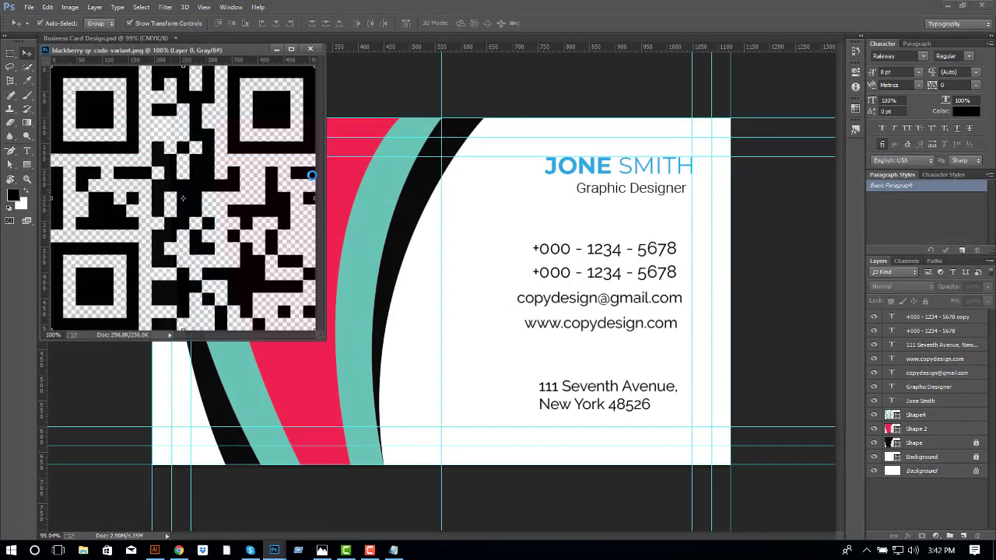
drag(179, 195, 303, 358)
click(310, 48)
key(ctrl+t)
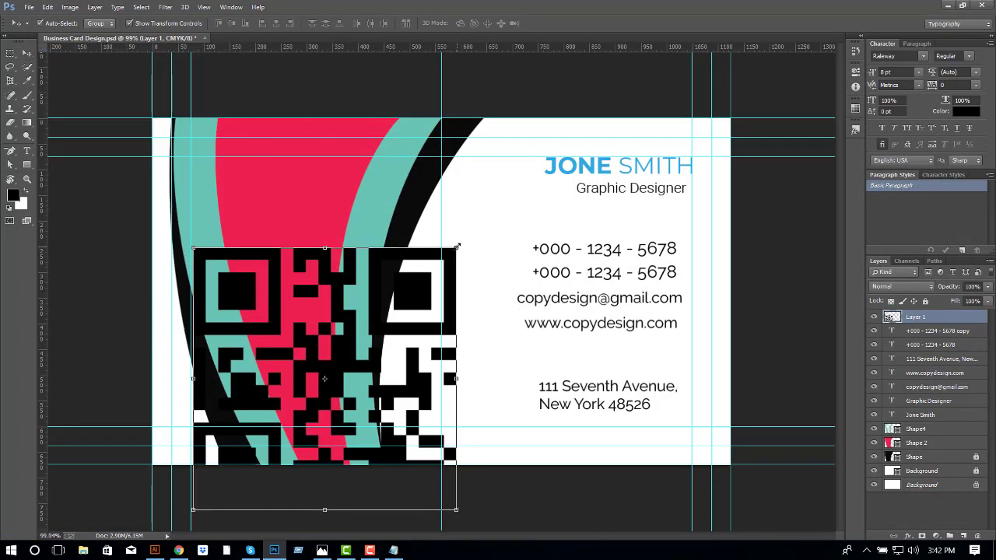
mouse_move(456, 262)
mouse_down()
mouse_move(411, 318)
mouse_move(365, 352)
mouse_move(481, 340)
mouse_move(460, 355)
mouse_up()
drag(436, 389, 449, 379)
key(Return)
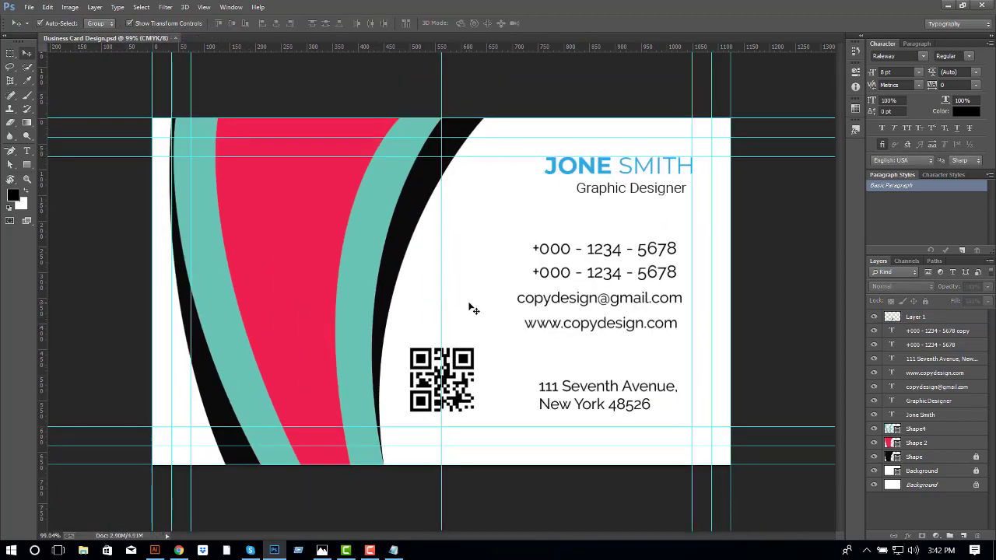
key(ctrl+o)
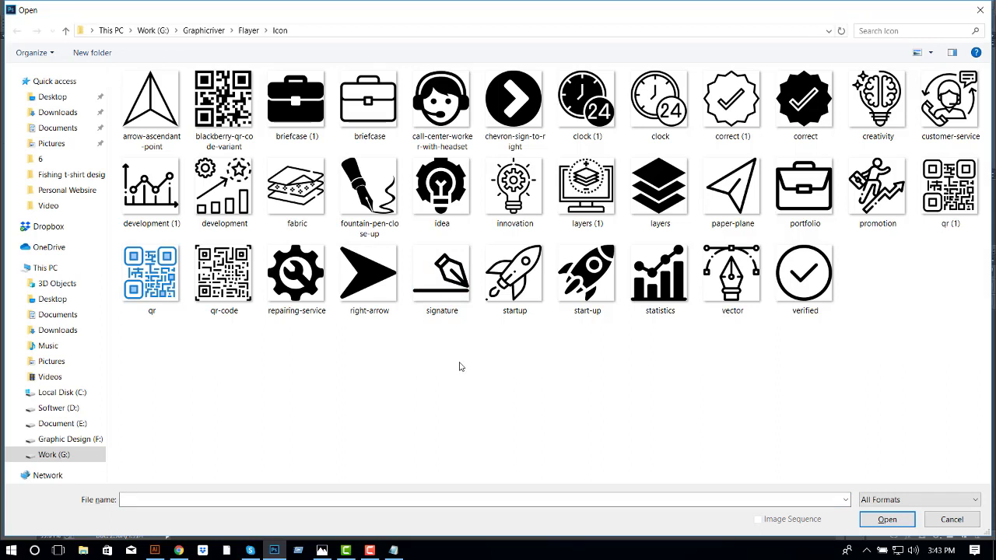
- Open the globe and telephone icons from the Business card's Icon folder
key(alt+Up)
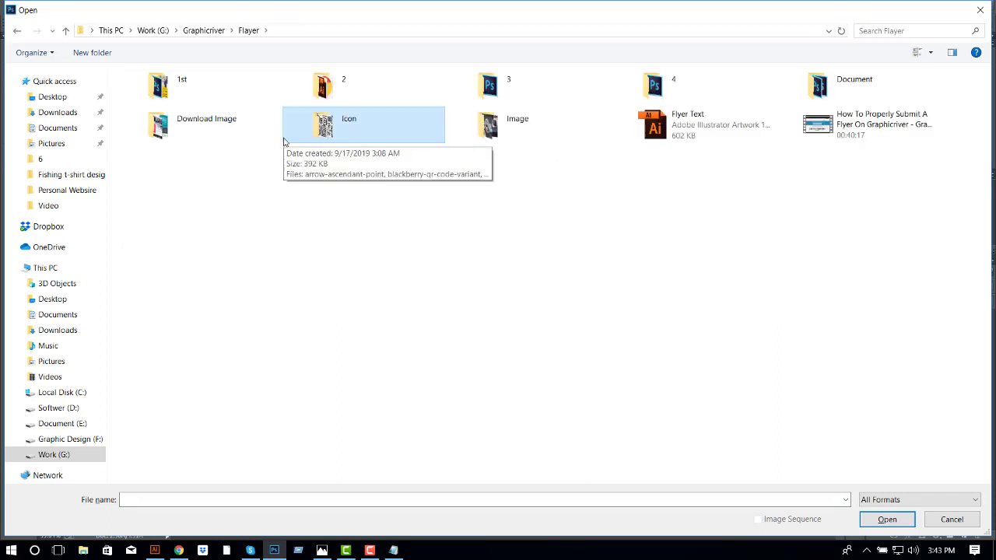
key(alt+Up)
double_click(156, 98)
click(195, 109)
double_click(195, 109)
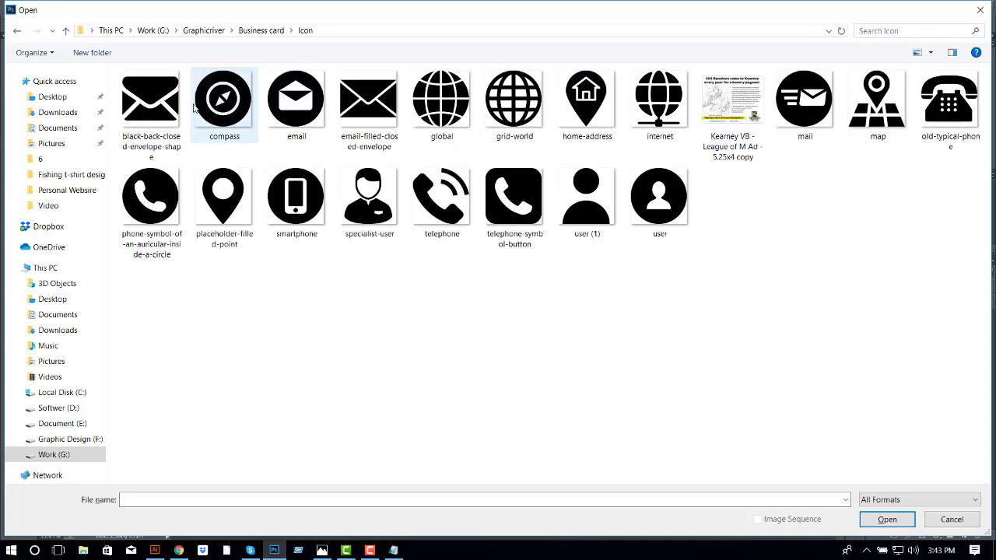
click(441, 198)
ctrl+click(493, 146)
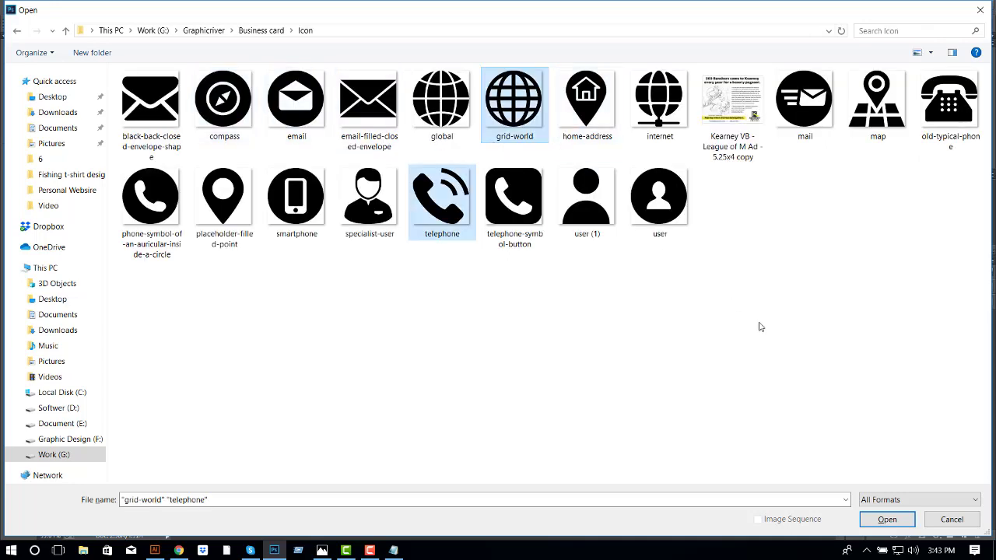
click(876, 516)
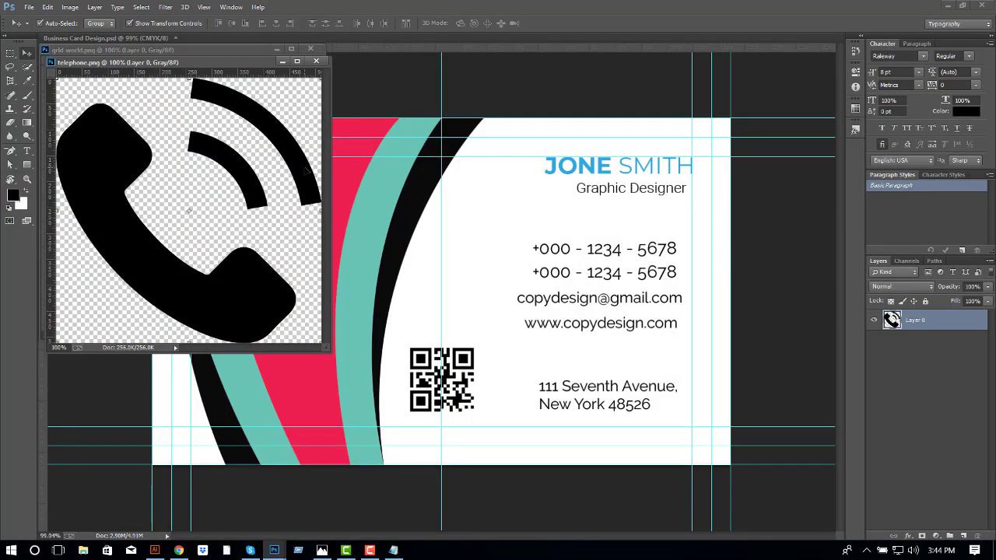
- Bring the telephone and globe icons onto the card, scaling the globe down beside the name
click(315, 61)
drag(183, 195, 493, 227)
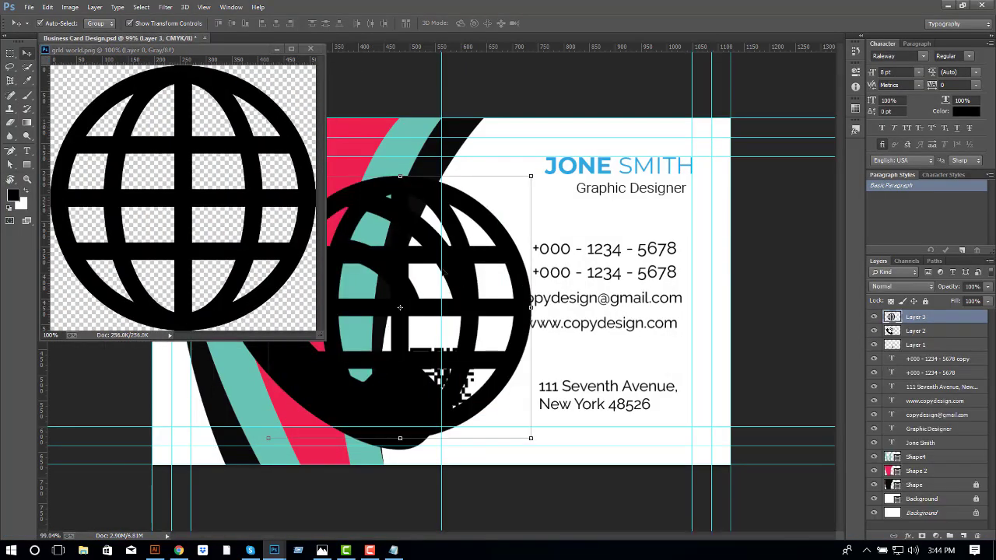
click(310, 49)
key(ctrl+t)
drag(533, 440, 471, 396)
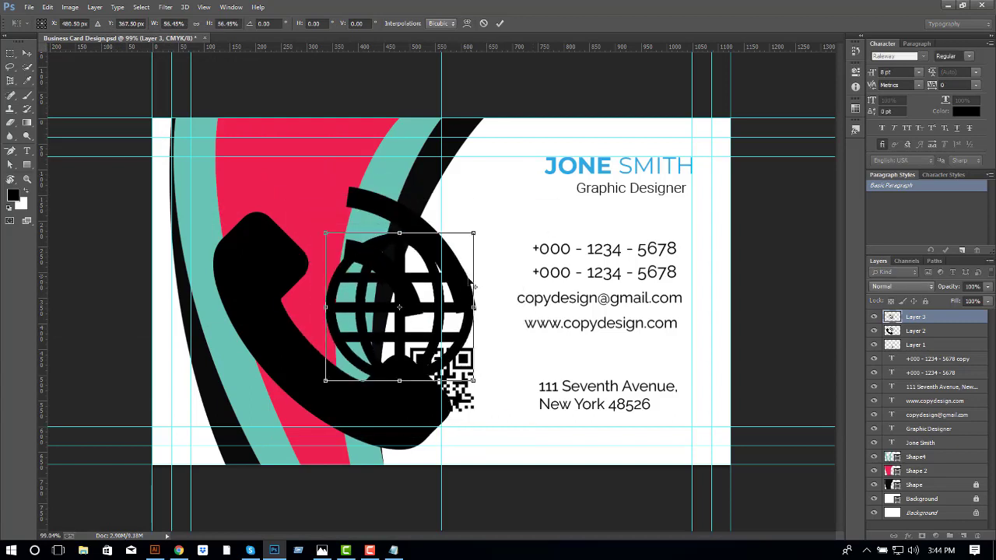
drag(438, 290, 550, 204)
key(Return)
- Lasso and erase the stray wifi arcs on Layer 2, then open a new browser tab
key(l)
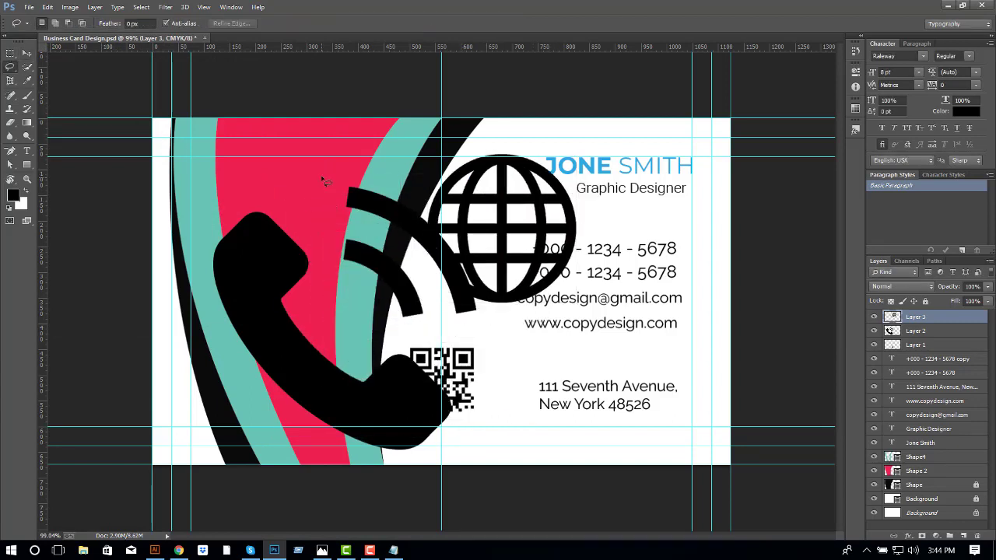
drag(354, 298, 331, 164)
click(933, 331)
key(ctrl+d)
key(v)
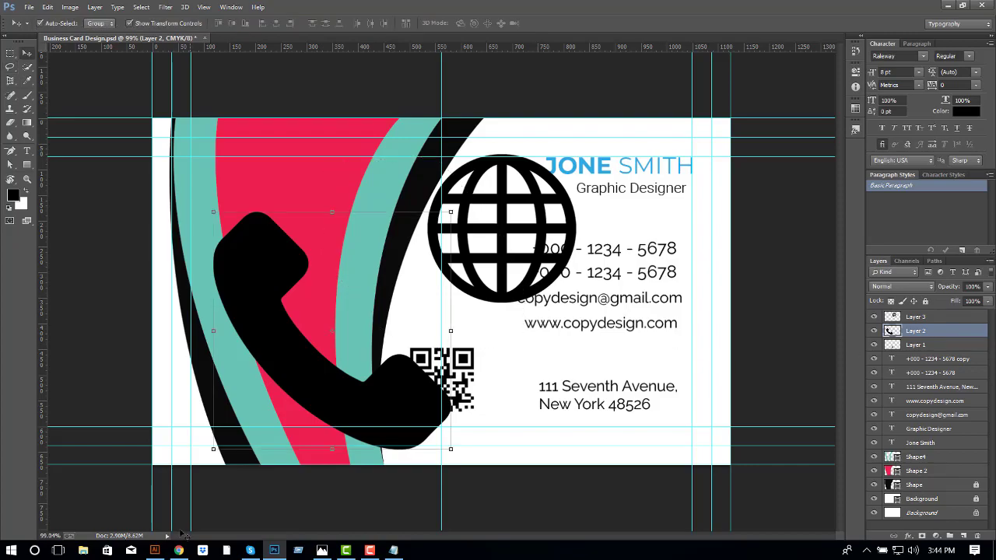
click(179, 550)
key(ctrl+t)
- Go to the Flaticon website and search it for 'Home' icons
text(flat)
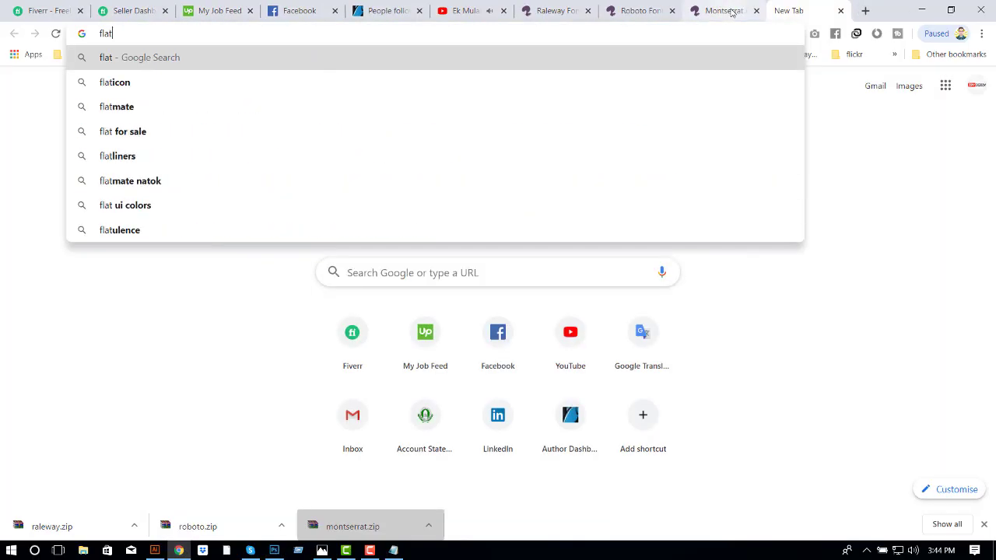
text(icon)
key(Return)
click(136, 182)
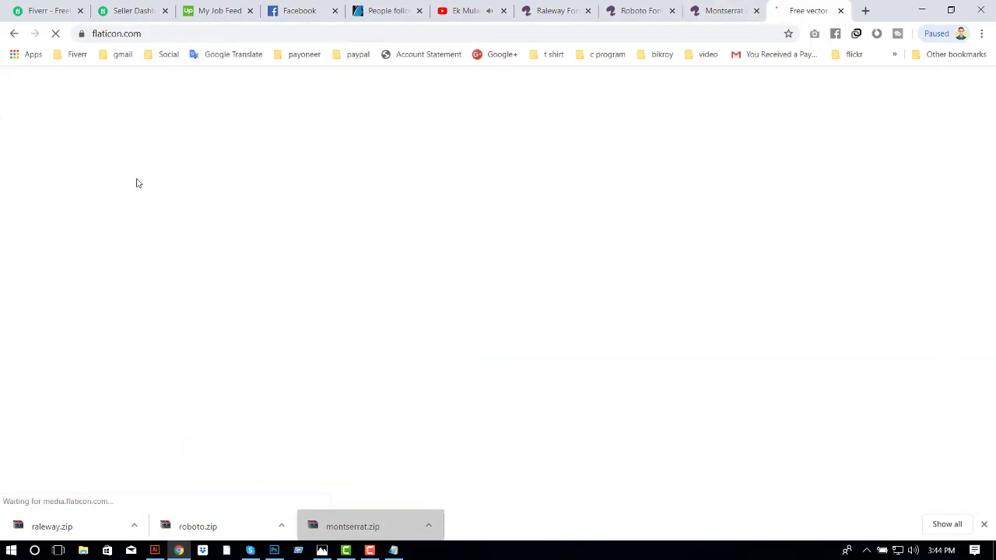
text(H)
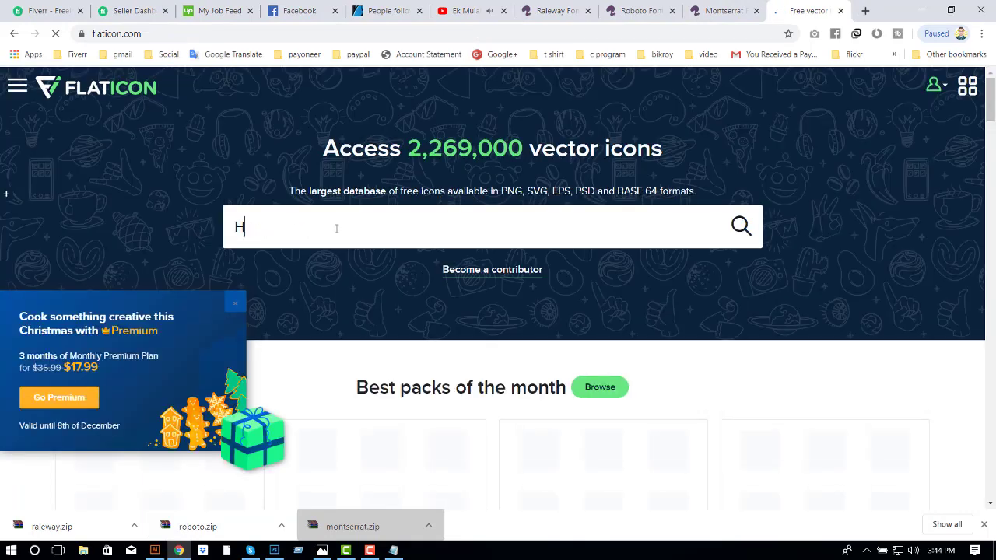
text(ome)
key(Return)
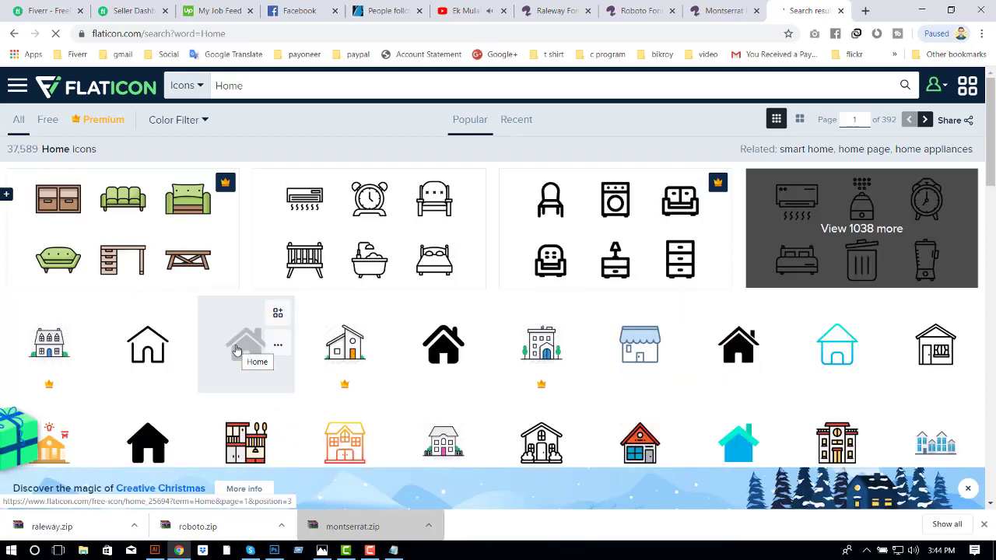
scroll(242, 346, down, 3)
scroll(493, 316, down, 2)
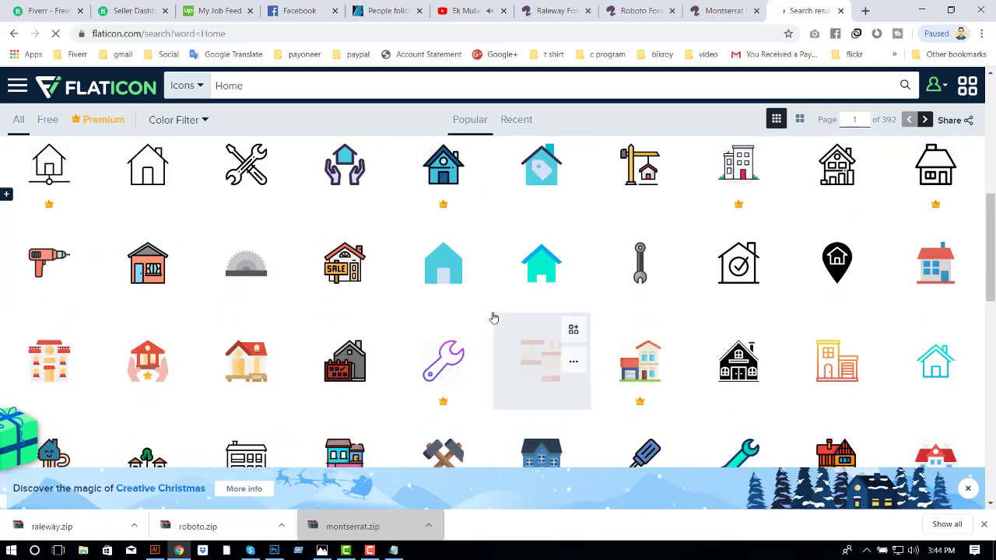
scroll(493, 316, down, 2)
- Download the solid black house icon as a free PNG
click(245, 342)
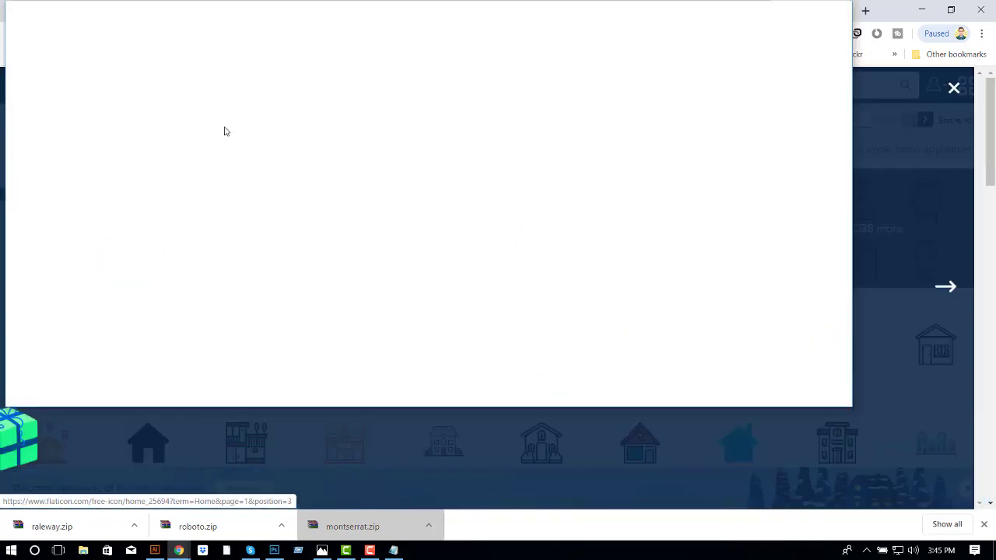
click(807, 11)
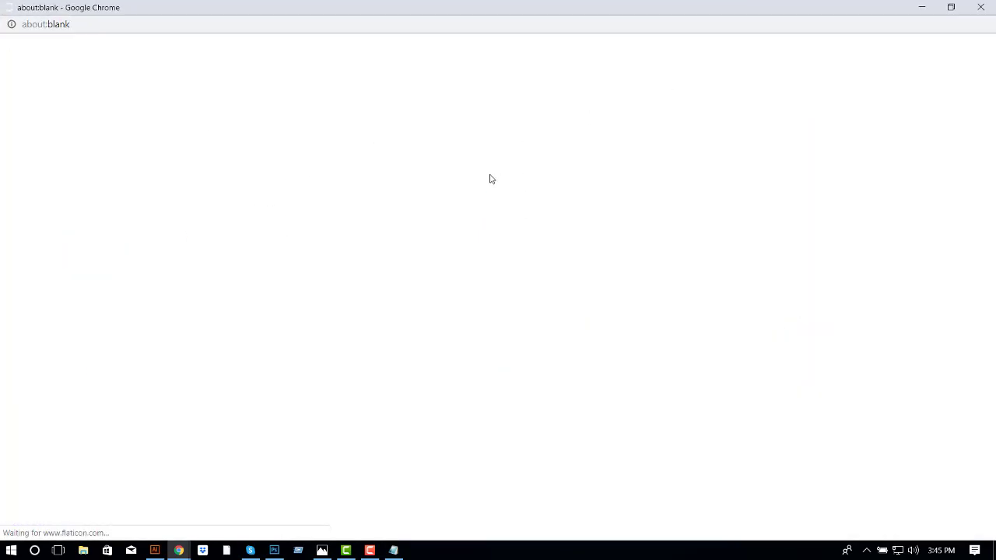
click(950, 7)
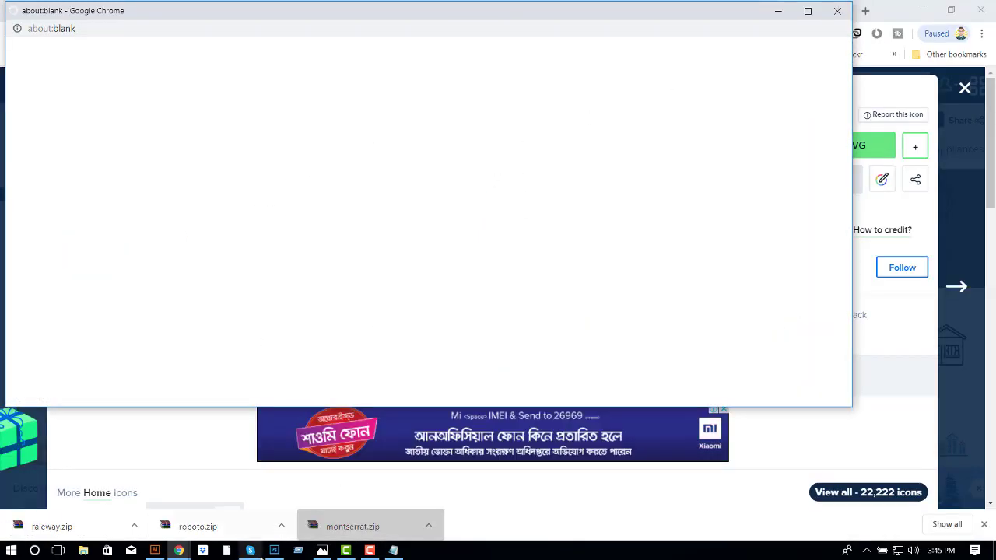
mouse_move(179, 550)
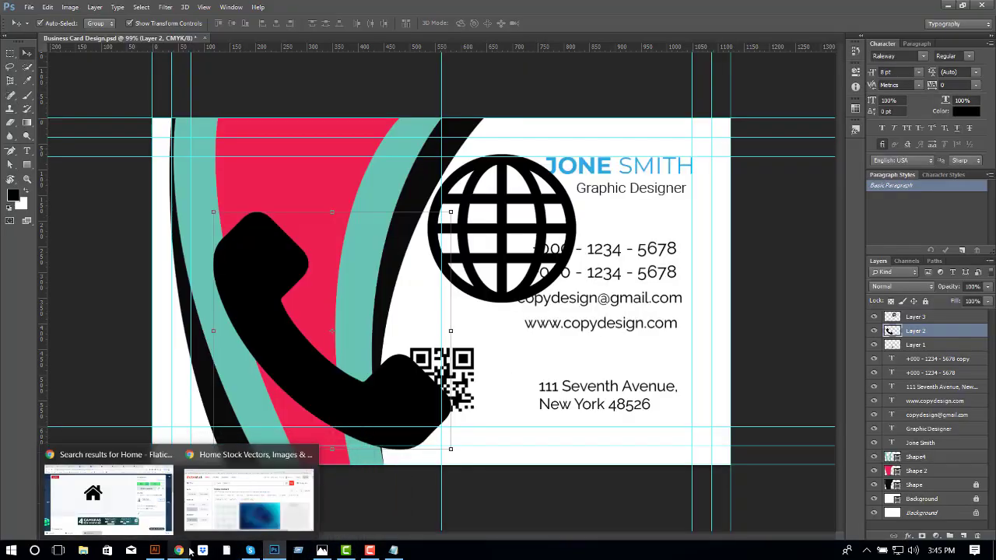
click(133, 515)
click(757, 150)
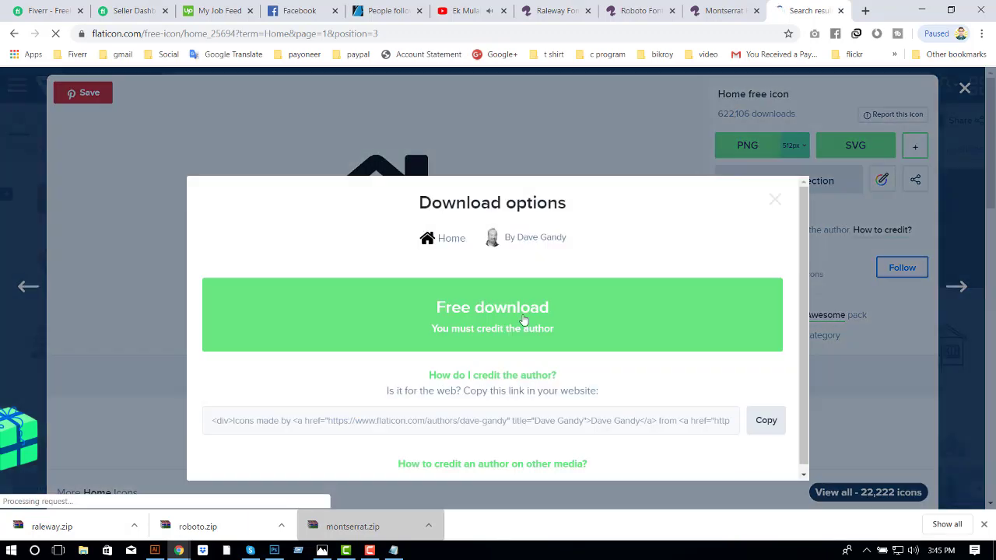
click(524, 320)
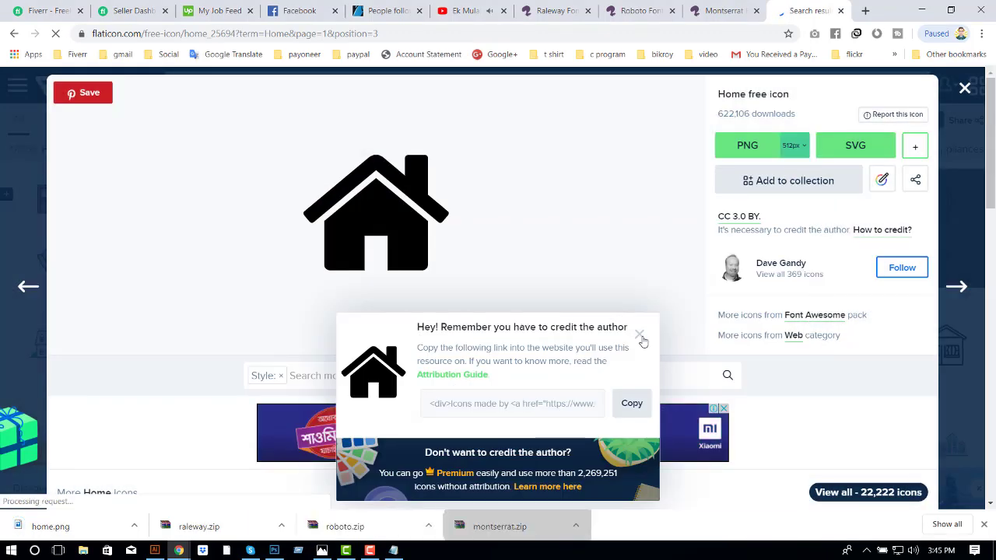
key(ctrl+w)
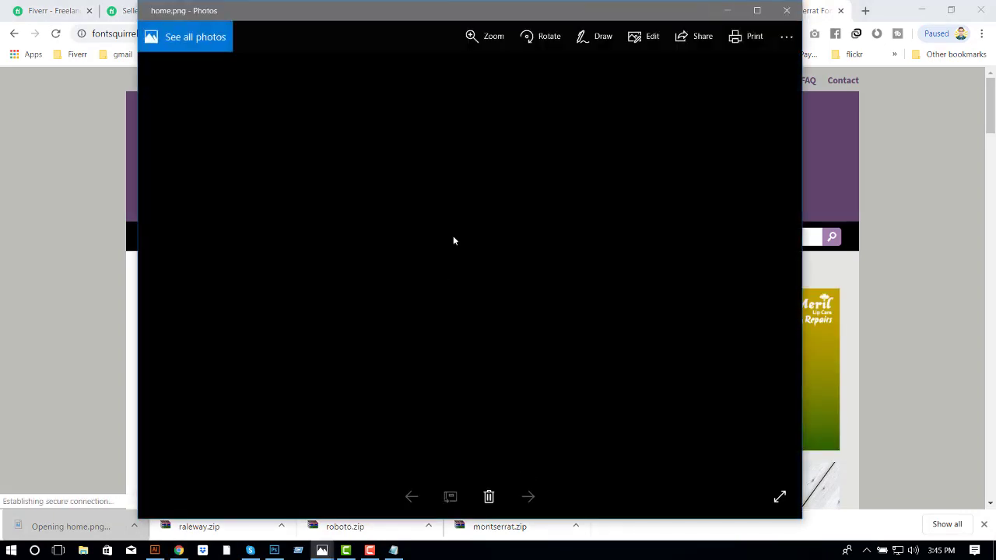
- Open the downloaded home.png with Photoshop CC
right_click(453, 236)
click(470, 407)
click(232, 188)
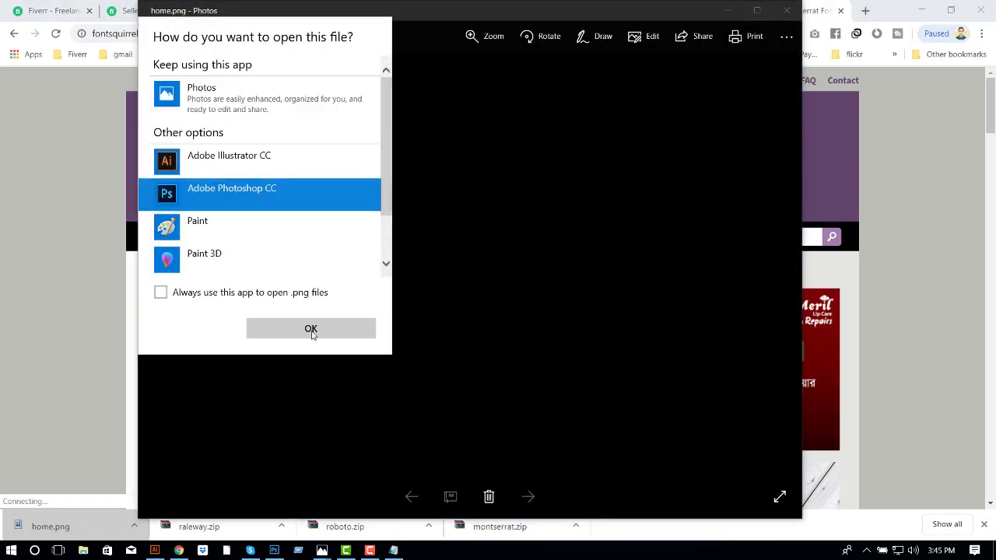
click(311, 329)
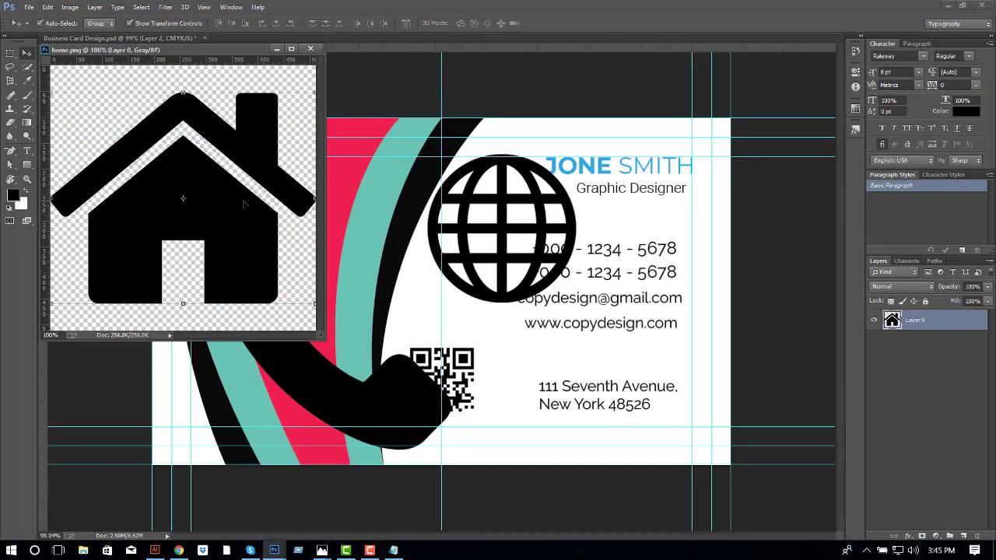
- Drag home.png onto the card, scale it to about a third, and place it beside the QR code
drag(182, 186, 413, 353)
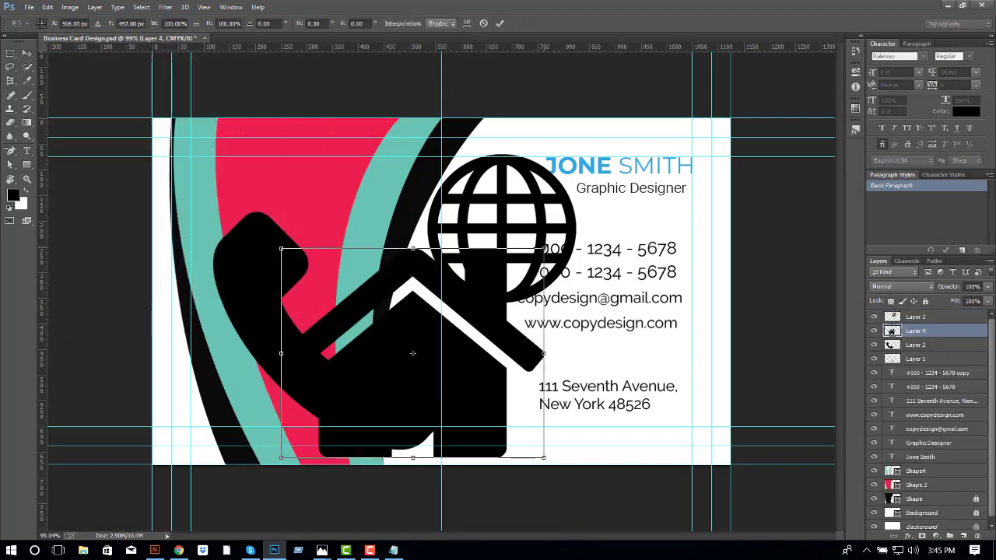
drag(542, 457, 462, 392)
mouse_move(412, 353)
mouse_down()
mouse_move(410, 277)
mouse_move(517, 396)
mouse_up()
key(Return)
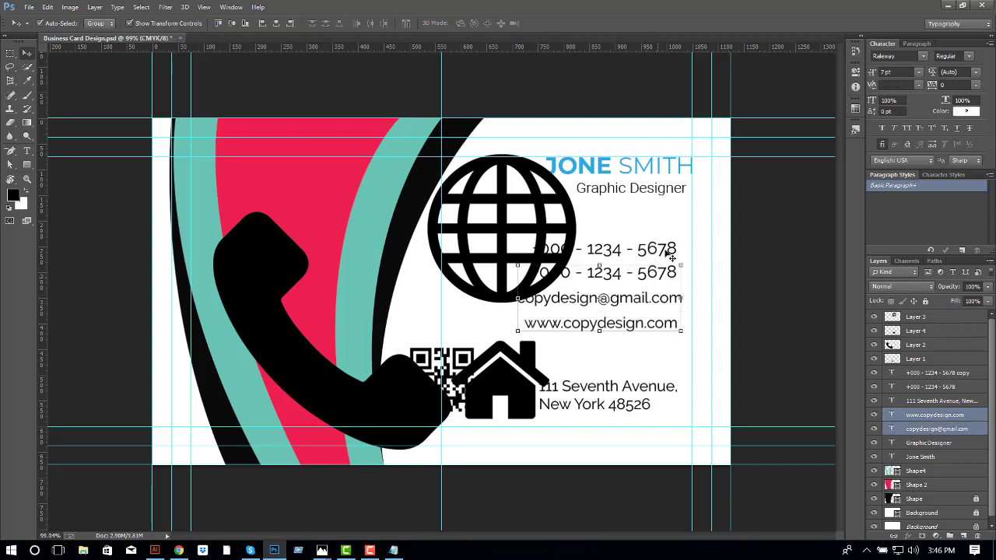
drag(673, 257, 652, 377)
- Shift the contact text block to the left
key(shift+Left)
key(shift+Left)
key(shift+Left)
key(shift+Left)
key(ctrl+alt+a)
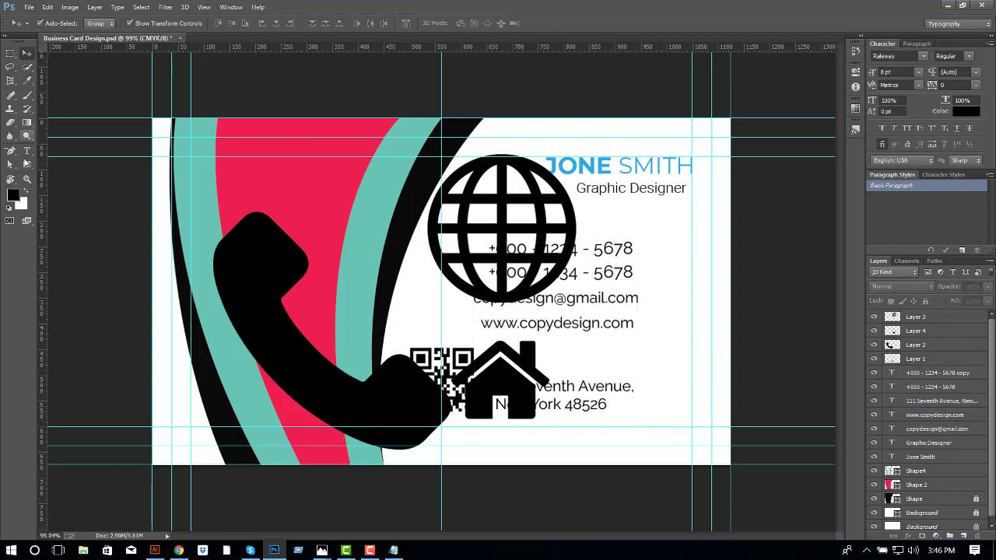
click(27, 166)
key(ctrl+plus)
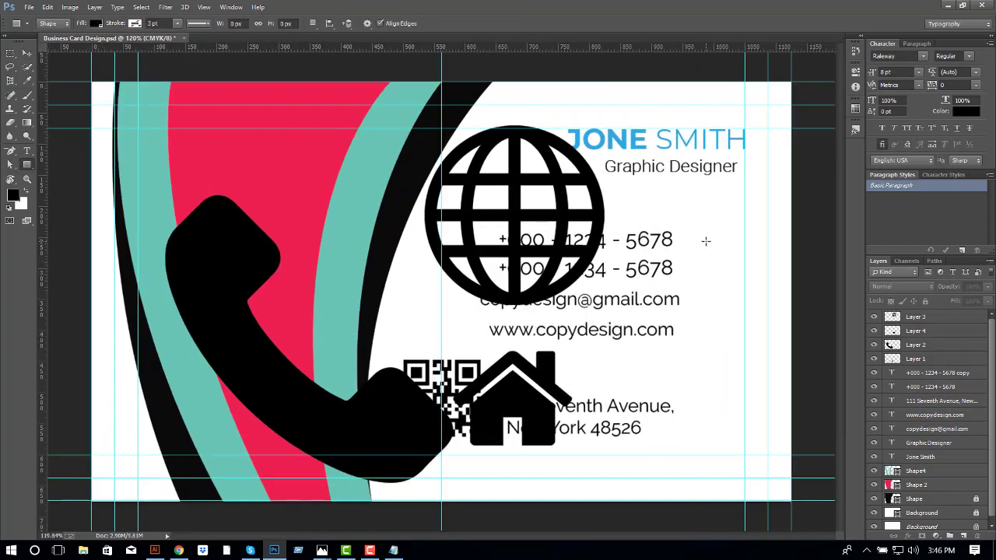
- Draw a 63 px square right of the phone numbers and fill it with the name's blue
drag(705, 241, 744, 281)
click(825, 66)
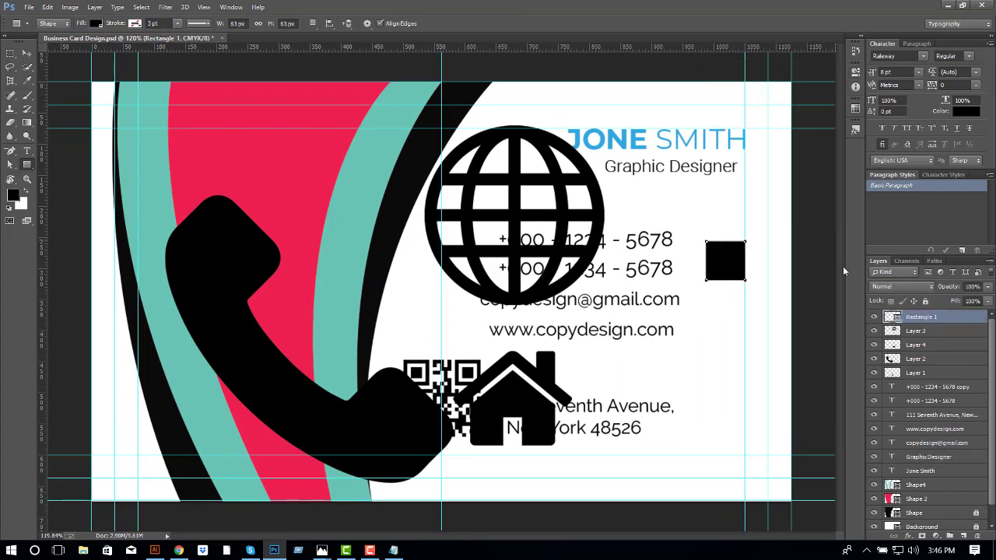
double_click(899, 319)
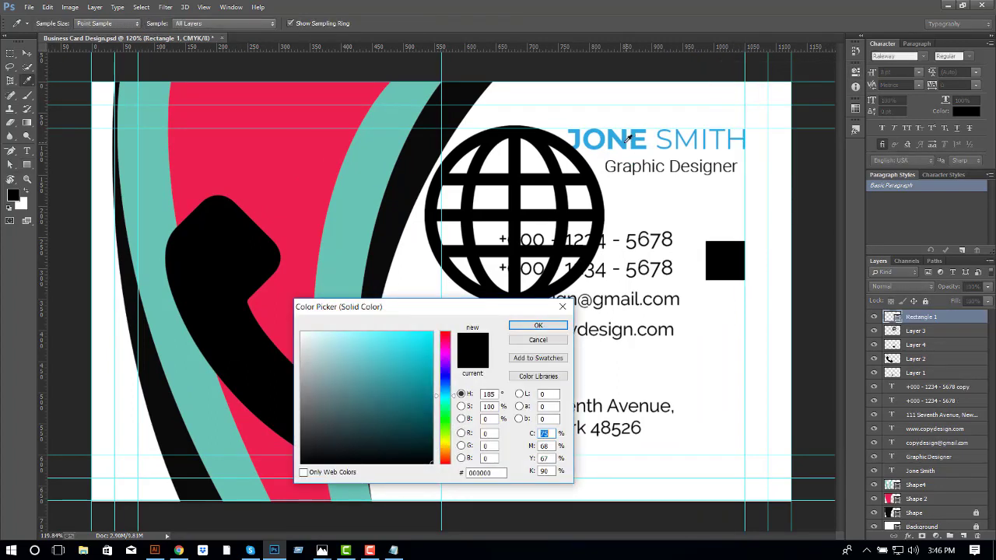
click(630, 139)
click(545, 327)
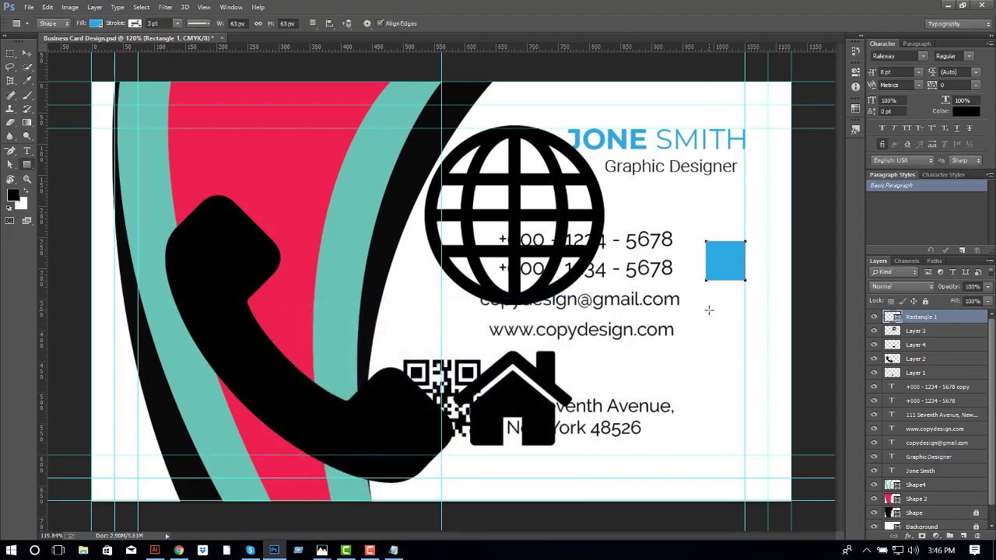
click(26, 53)
click(680, 312)
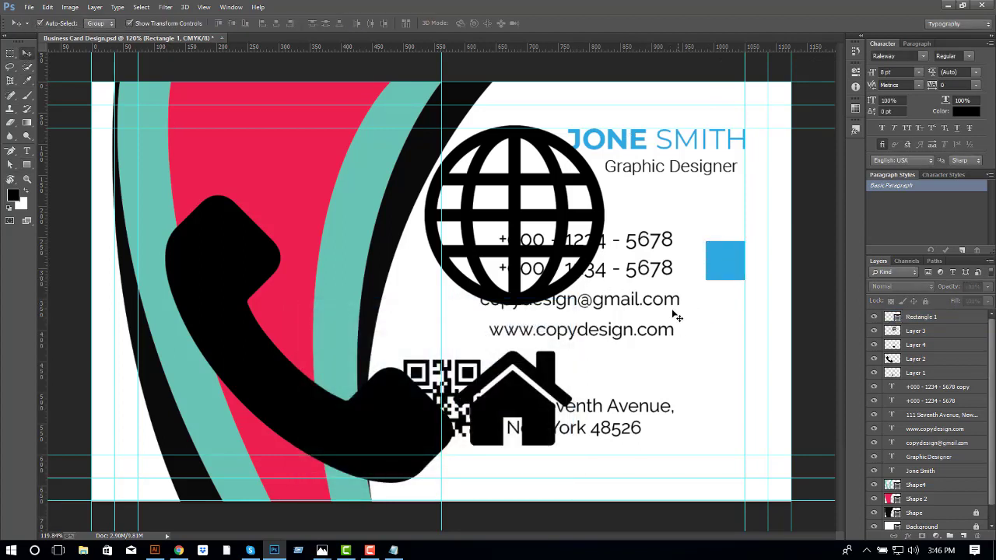
- Move the house icon right of the QR code and zoom in on it
drag(557, 410, 711, 400)
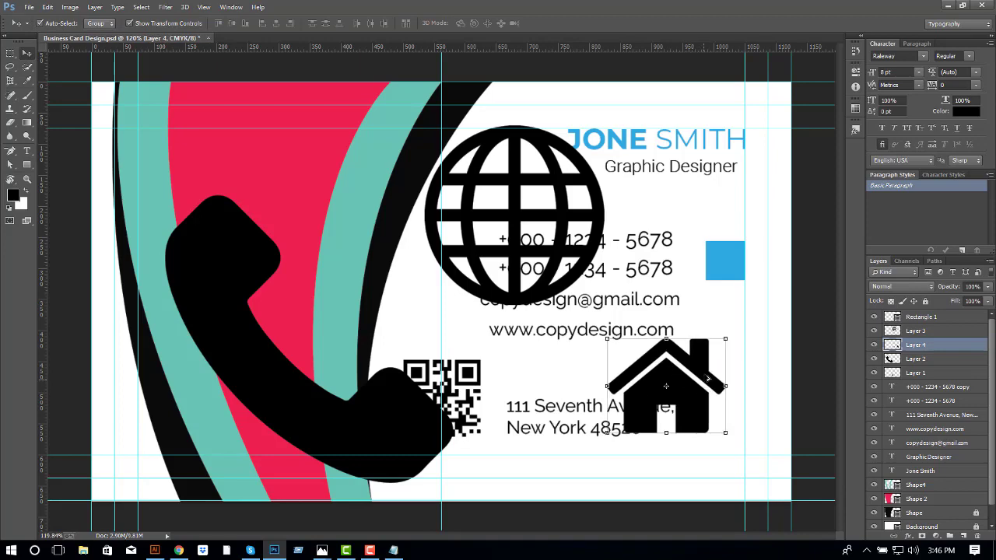
scroll(729, 368, up, 2)
scroll(728, 368, up, 2)
scroll(743, 377, up, 1)
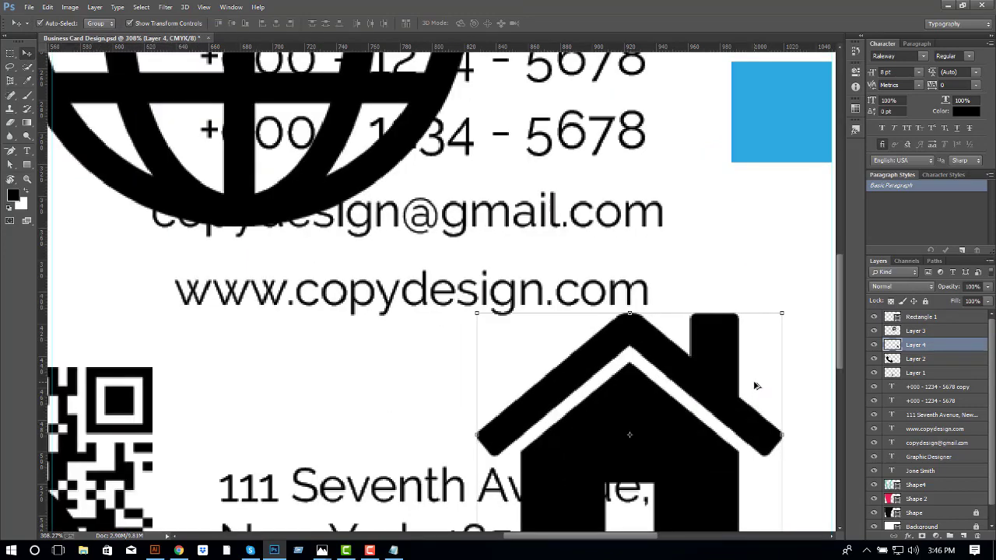
key(p)
click(725, 387)
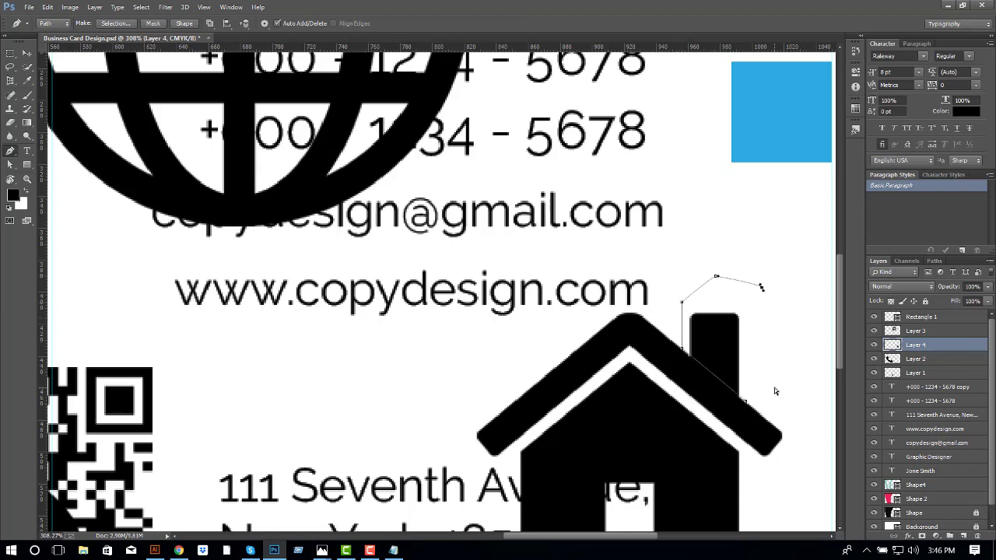
key(Delete)
key(Delete)
- Erase the house's chimney and move the house up toward the blue square
scroll(753, 412, up, 1)
scroll(752, 412, up, 1)
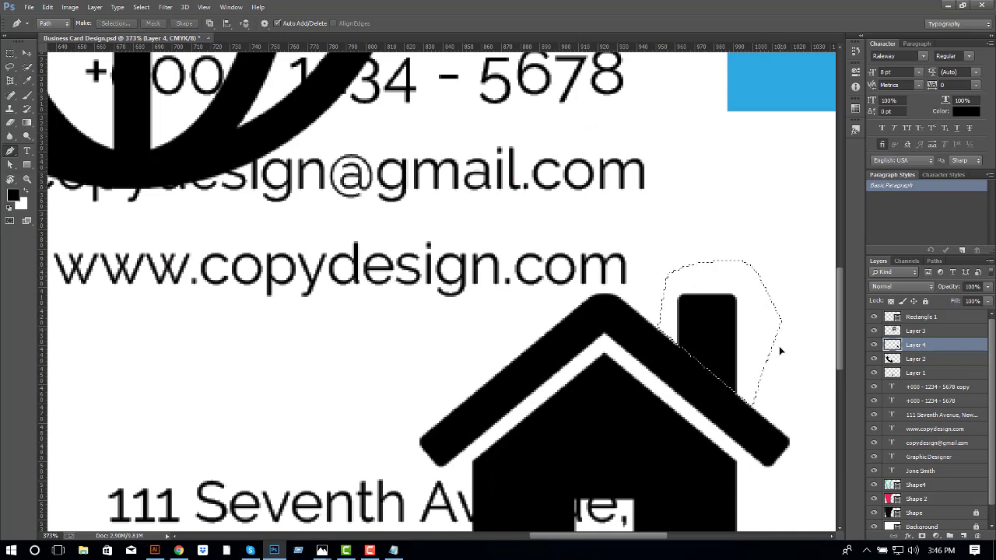
key(Delete)
key(ctrl+d)
key(v)
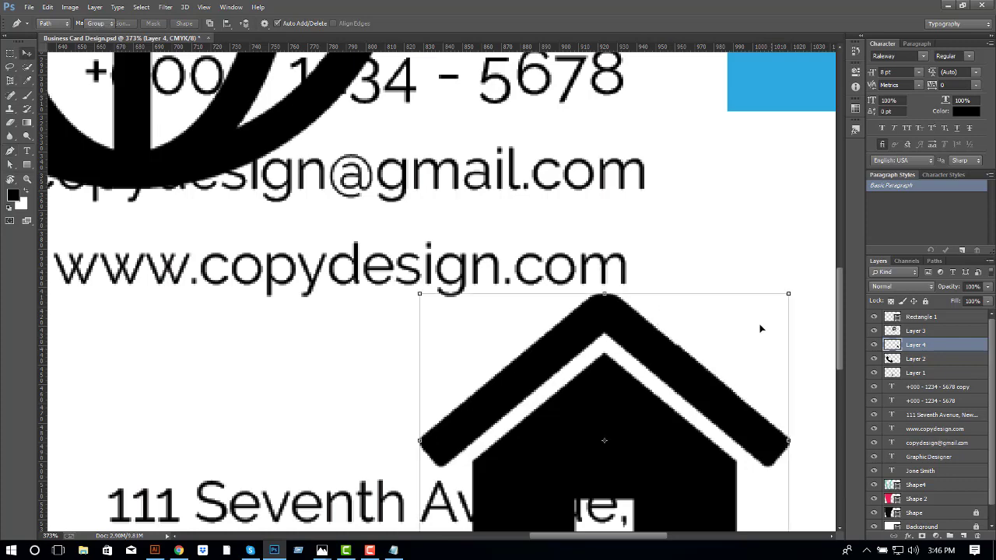
scroll(726, 349, down, 2)
scroll(725, 352, down, 1)
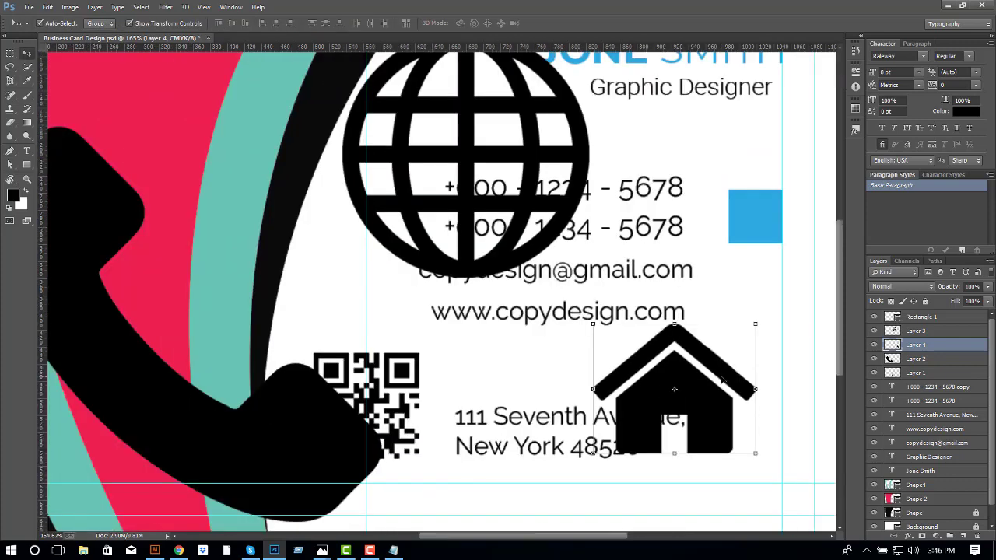
drag(723, 351, 760, 184)
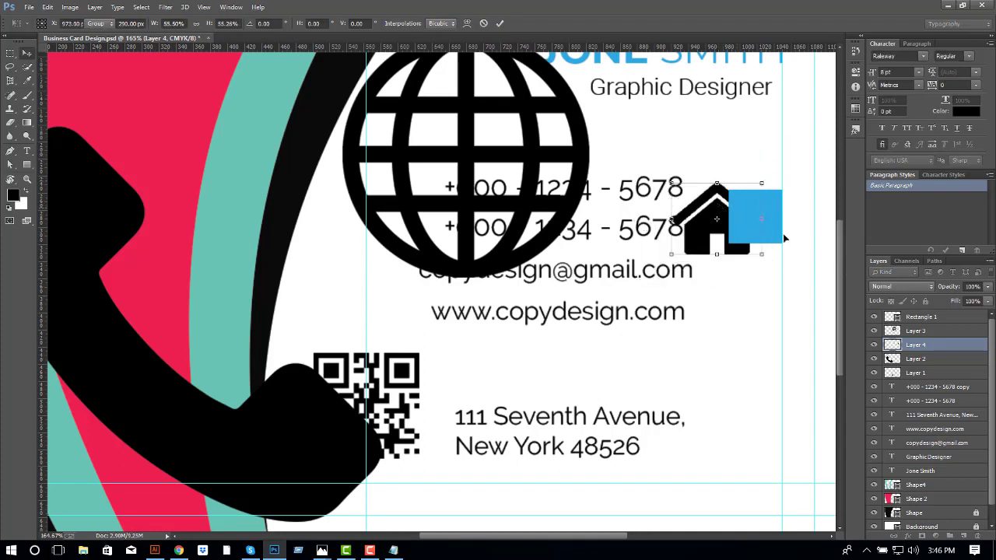
- Shrink the house icon to fit the blue square, with the square layer beneath the icons
key(Return)
drag(939, 320, 934, 372)
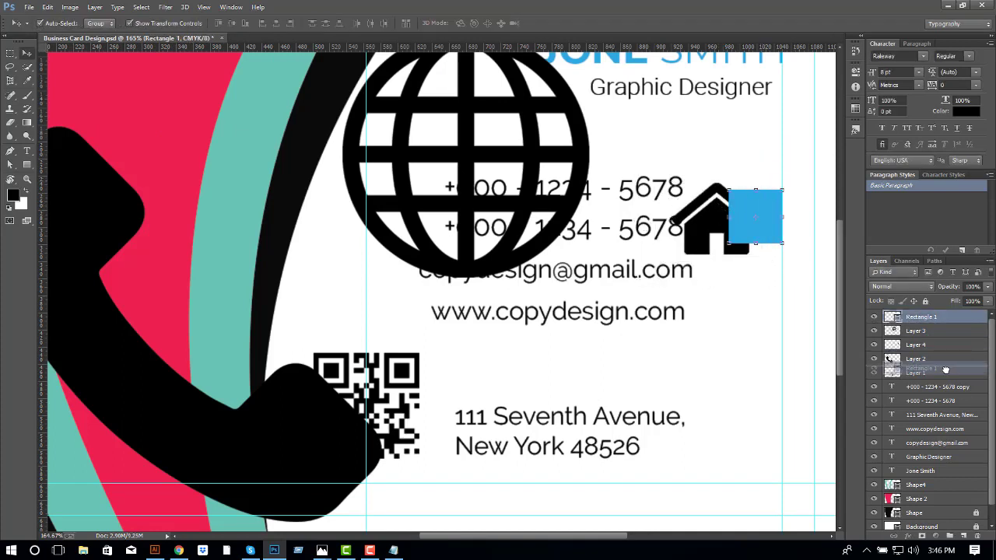
click(723, 230)
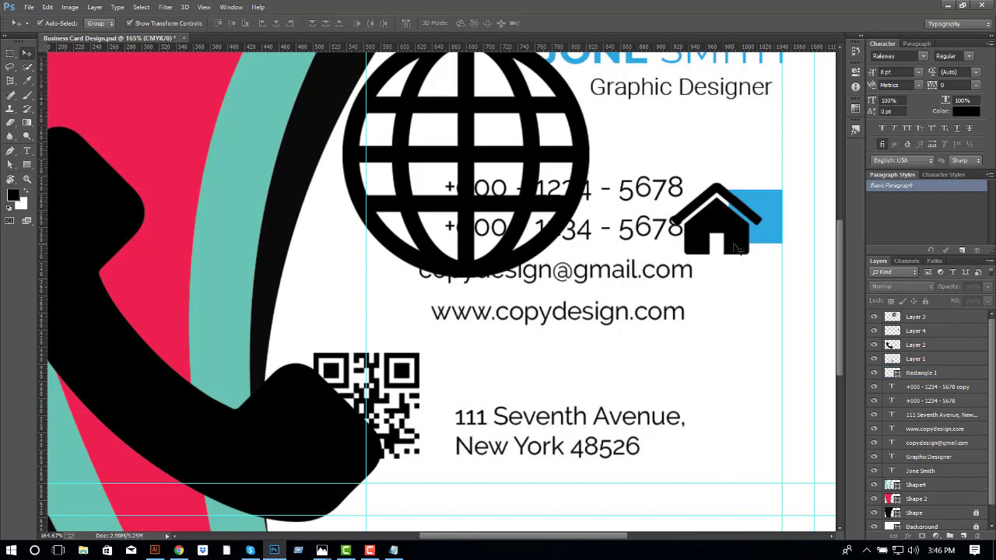
key(ctrl+t)
mouse_move(761, 188)
mouse_down()
mouse_move(740, 220)
mouse_move(768, 221)
mouse_up()
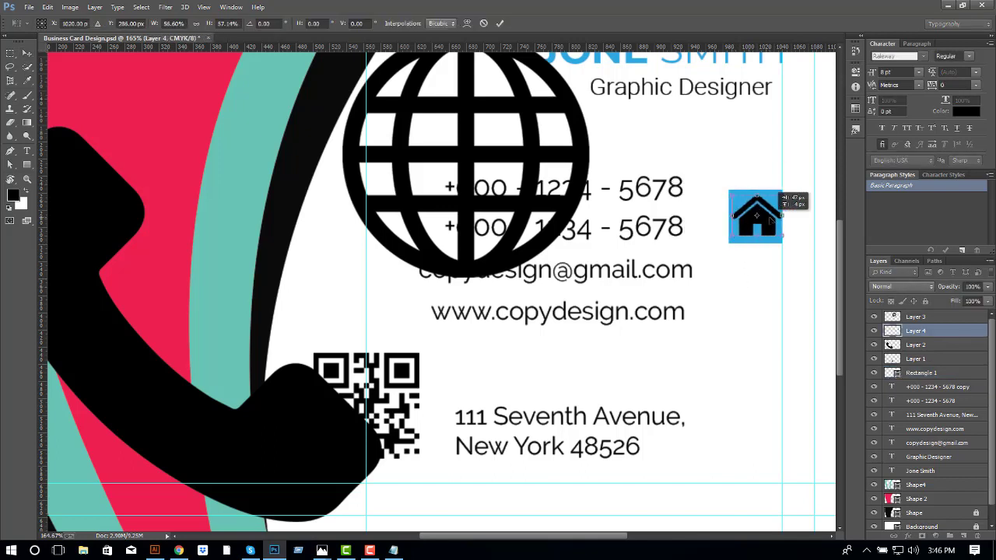
key(Return)
alt+scroll(778, 204, up, 2)
alt+scroll(785, 206, up, 2)
alt+scroll(801, 210, up, 1)
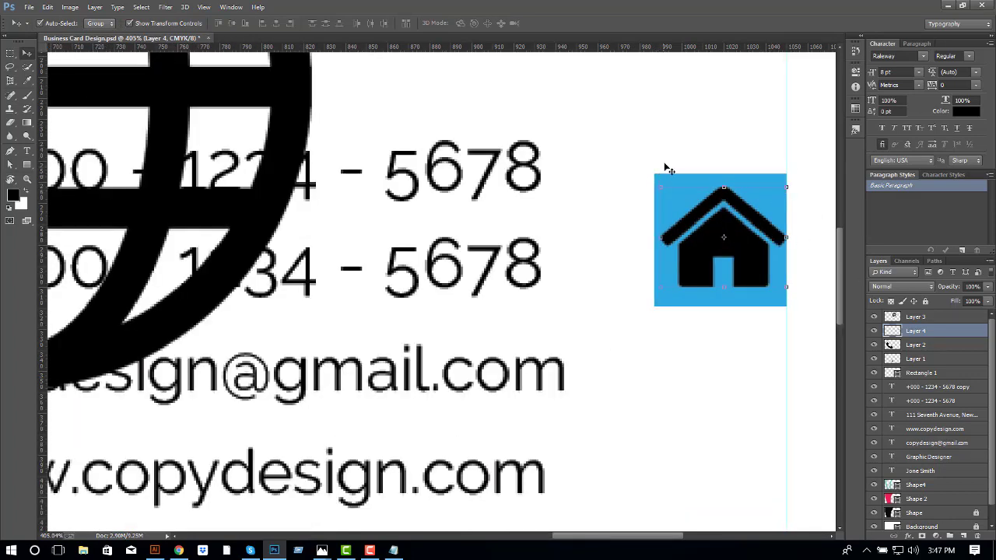
- Centre the house vertically and horizontally in the blue square and shrink it slightly more
shift+click(720, 198)
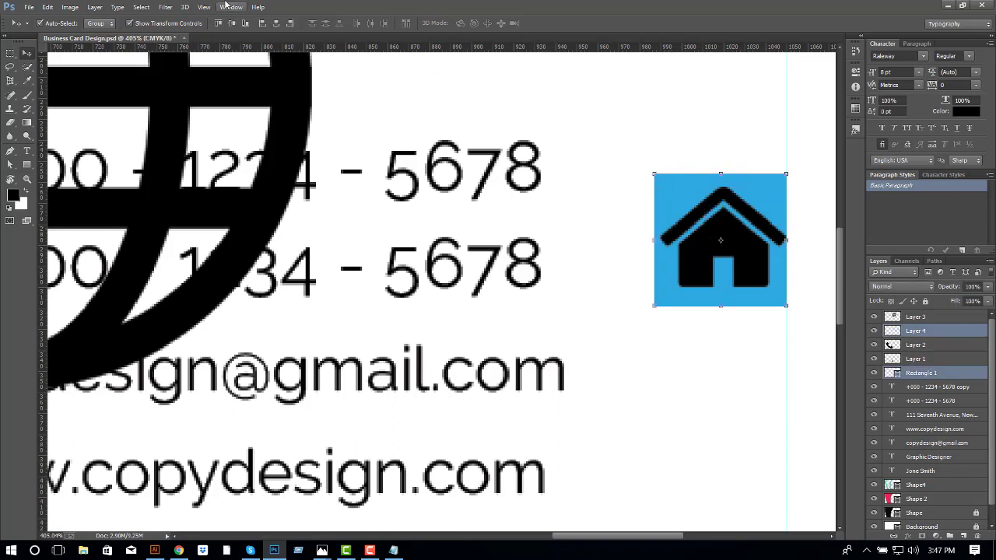
click(232, 24)
click(277, 25)
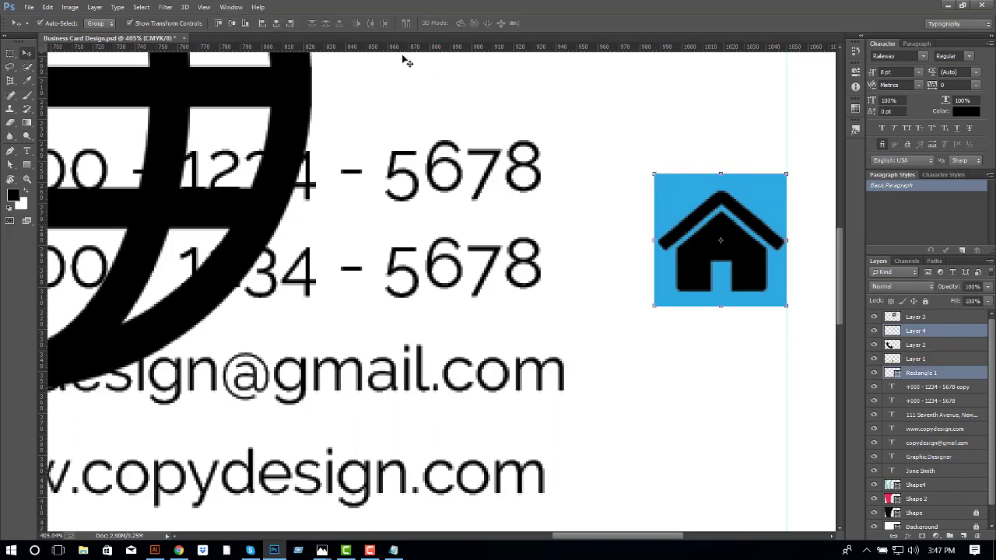
click(720, 234)
key(ctrl+t)
drag(784, 190, 771, 203)
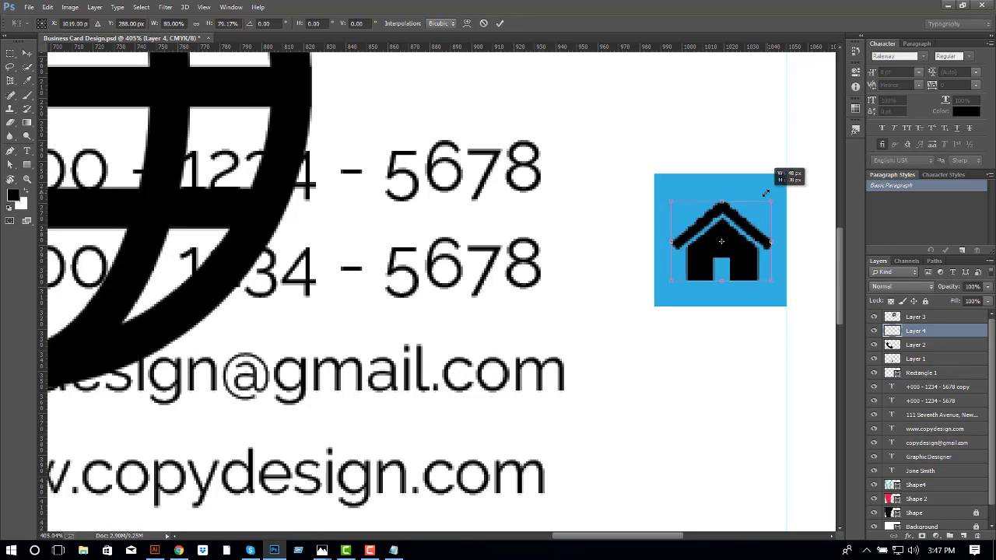
key(Return)
scroll(758, 366, down, 3)
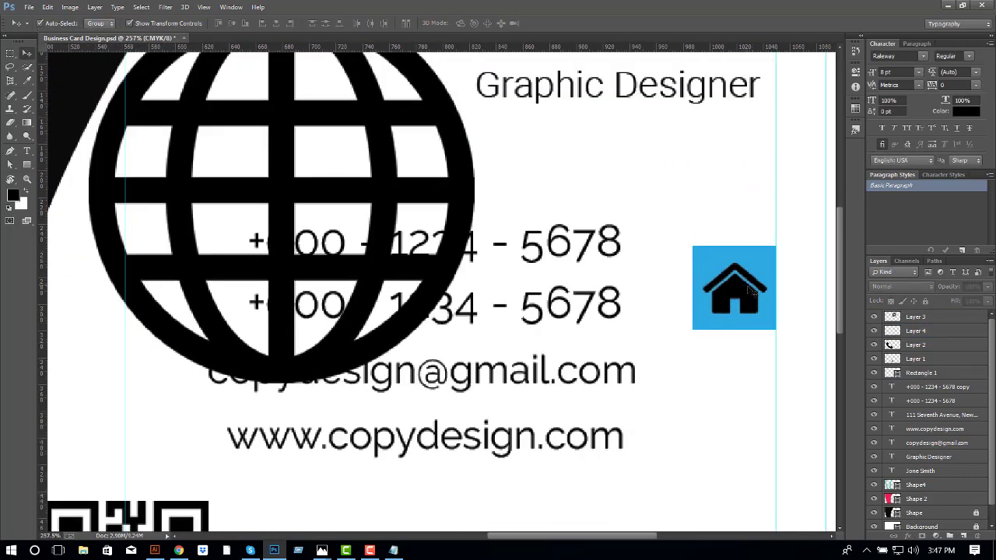
click(749, 292)
click(740, 379)
- Add a vertical guide along the blue square's left edge, then select the house and square
scroll(736, 378, down, 3)
scroll(708, 361, down, 2)
click(570, 299)
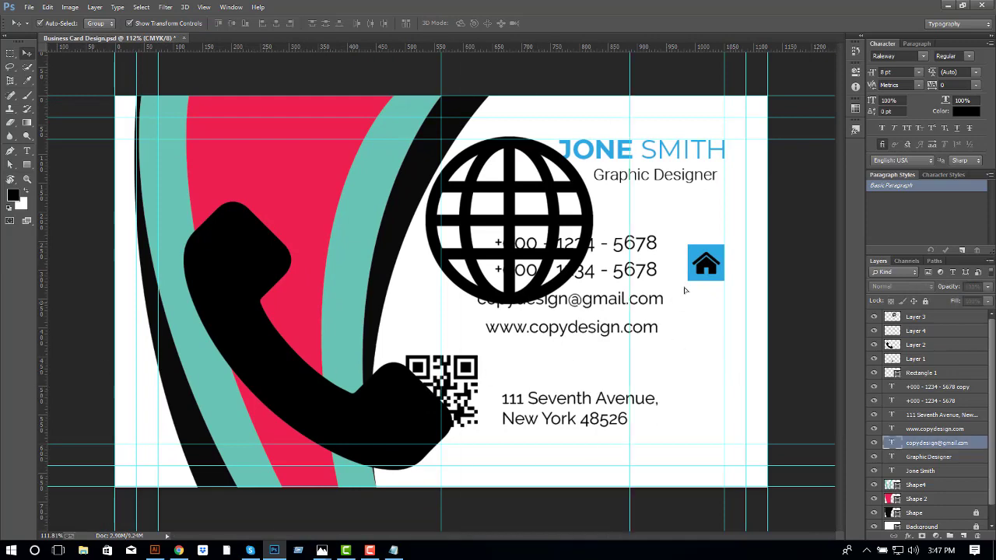
drag(680, 363, 687, 371)
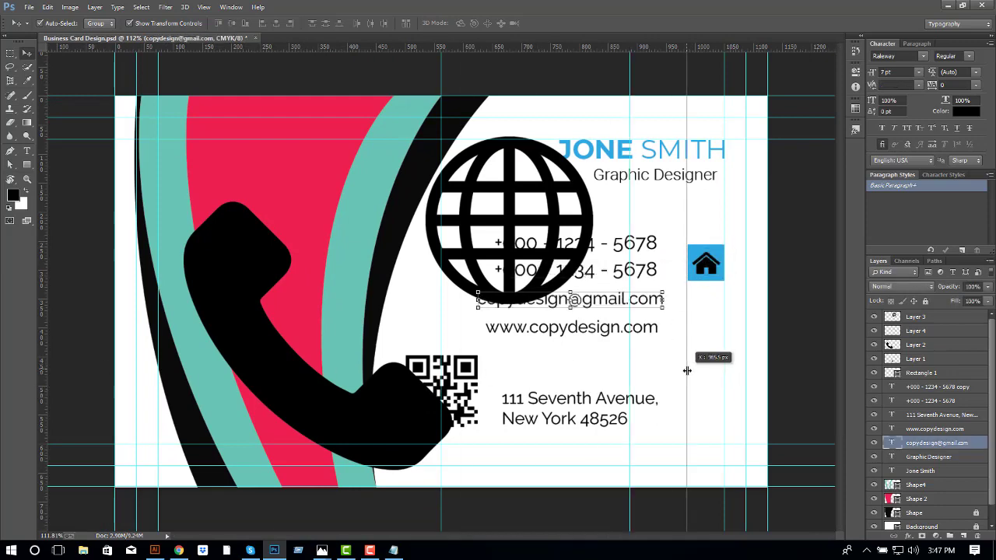
scroll(687, 373, up, 2)
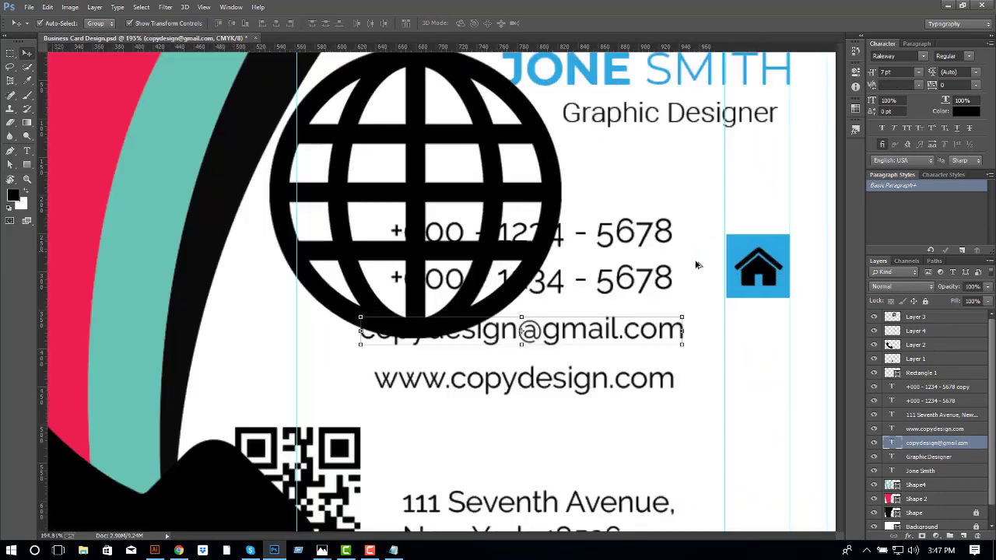
scroll(695, 262, up, 3)
scroll(711, 194, up, 2)
drag(686, 373, 717, 216)
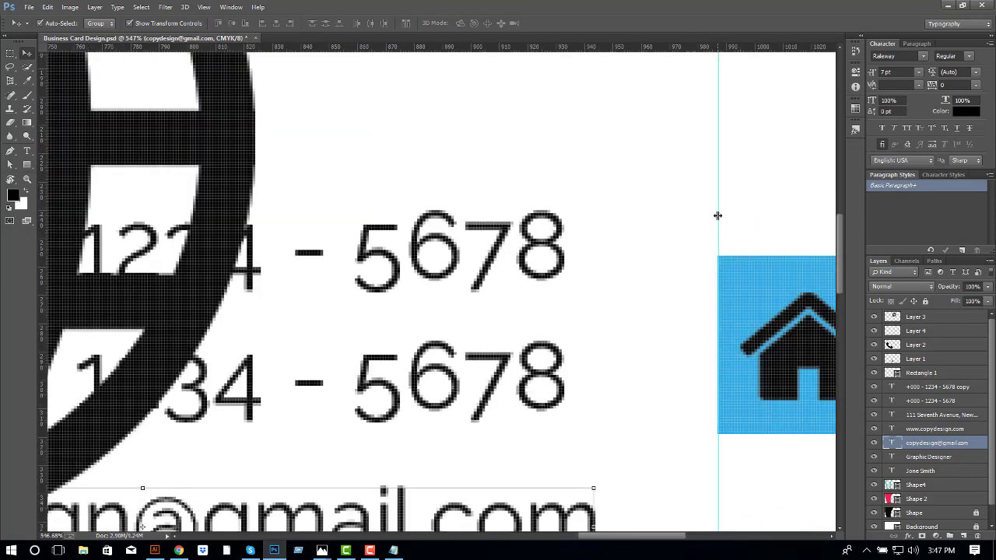
scroll(715, 216, down, 1)
scroll(767, 236, right, 3)
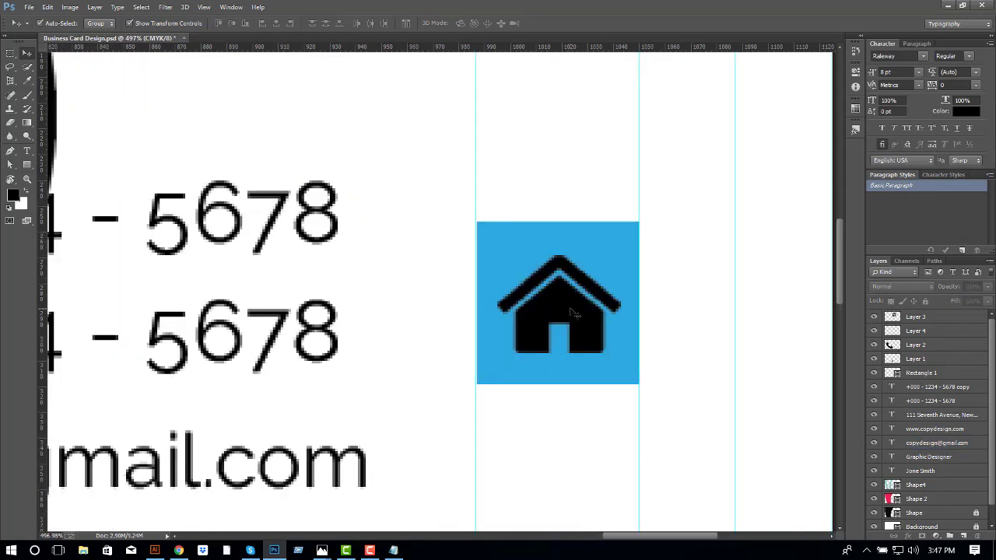
click(608, 233)
shift+click(608, 233)
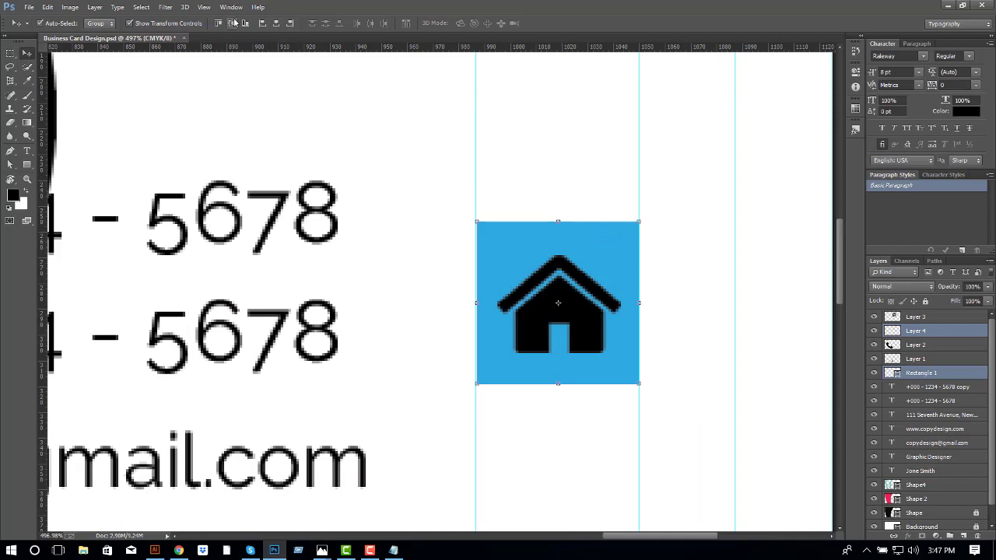
- Duplicate the blue square below the house tile and move the phone icon beside it
scroll(579, 210, down, 3)
drag(576, 269, 575, 405)
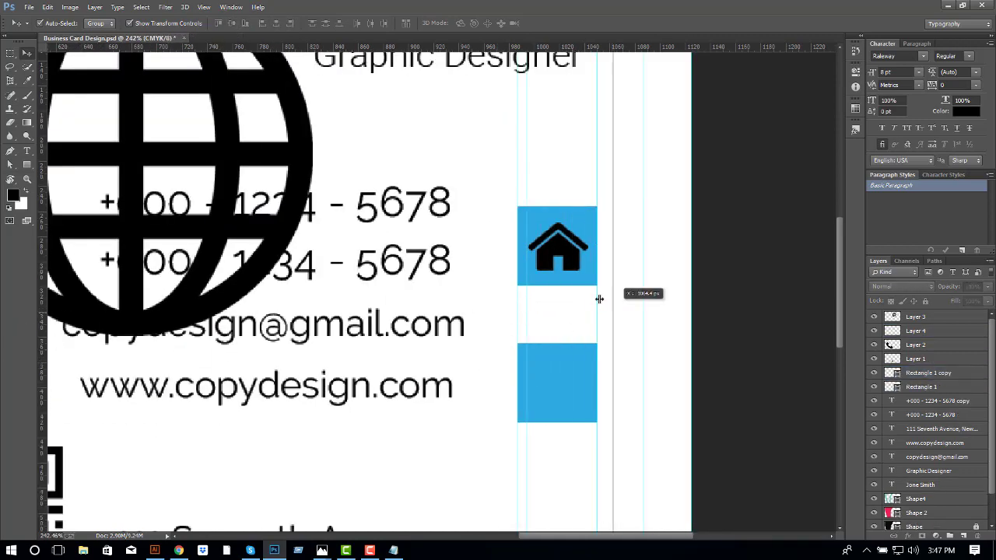
scroll(449, 209, down, 3)
click(449, 208)
mouse_move(449, 209)
mouse_down()
mouse_move(351, 311)
mouse_move(678, 372)
mouse_move(722, 335)
mouse_up()
- Shrink the phone icon to fit the new square, then copy another square below it
scroll(719, 309, up, 2)
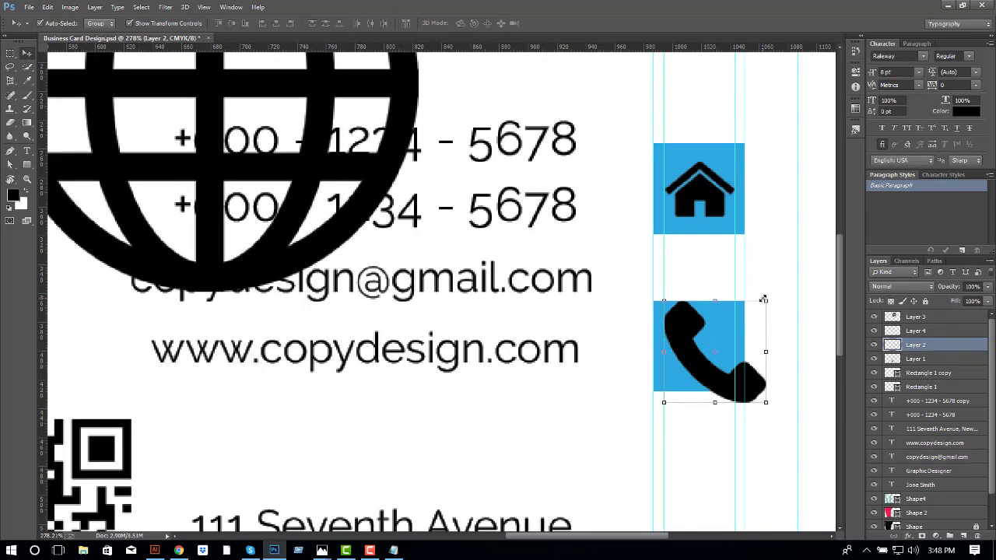
drag(763, 299, 725, 369)
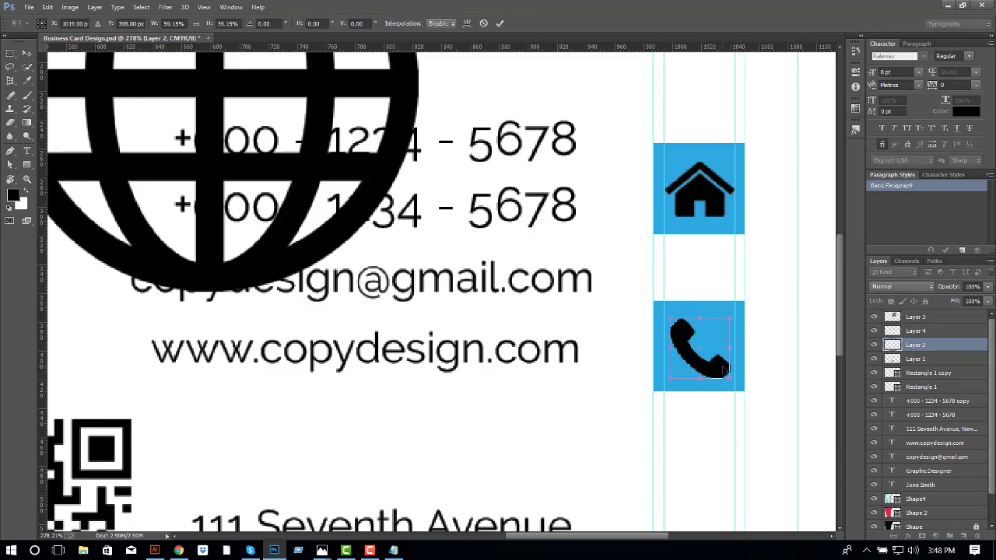
key(Return)
click(783, 333)
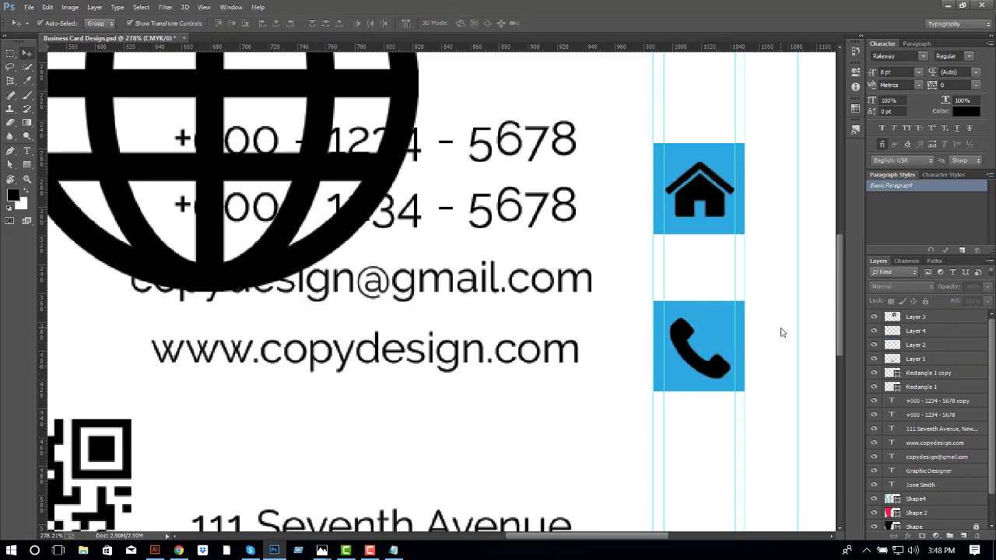
scroll(750, 351, down, 5)
drag(674, 310, 674, 364)
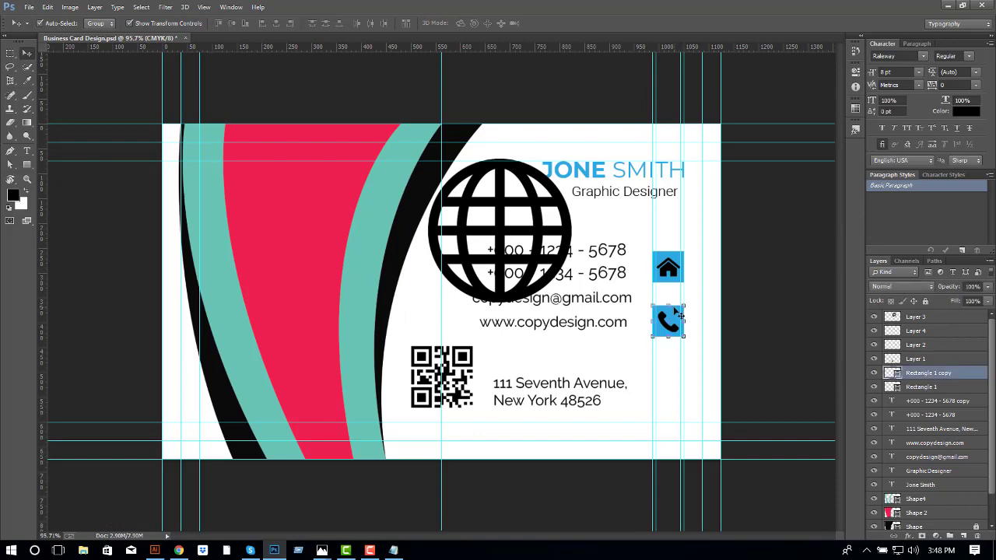
- Shrink the globe icon to fit the third blue square and centre it there
click(571, 231)
key(ctrl+t)
mouse_move(571, 231)
mouse_down()
mouse_move(524, 231)
mouse_move(655, 364)
mouse_up()
scroll(731, 374, up, 3)
scroll(727, 358, up, 3)
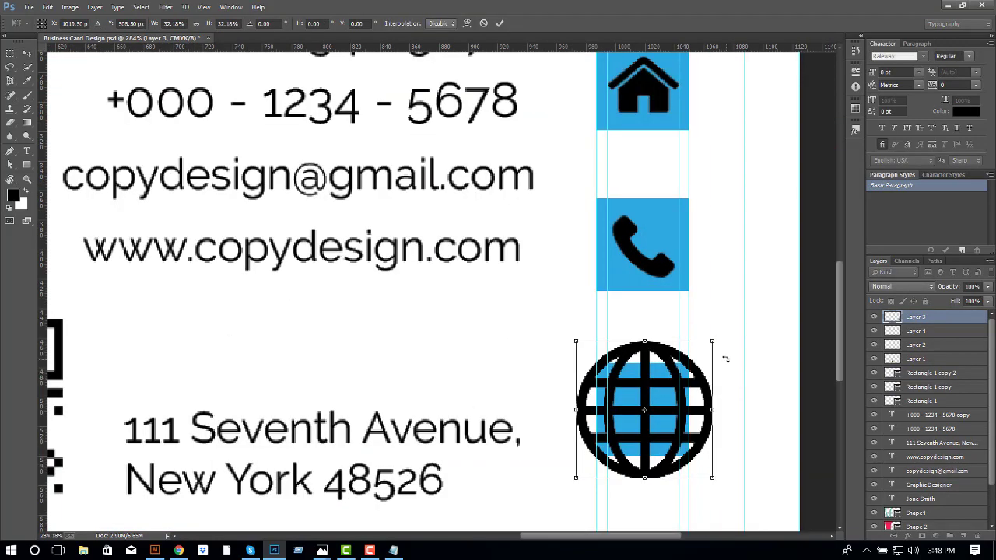
drag(717, 346, 678, 374)
scroll(652, 415, up, 2)
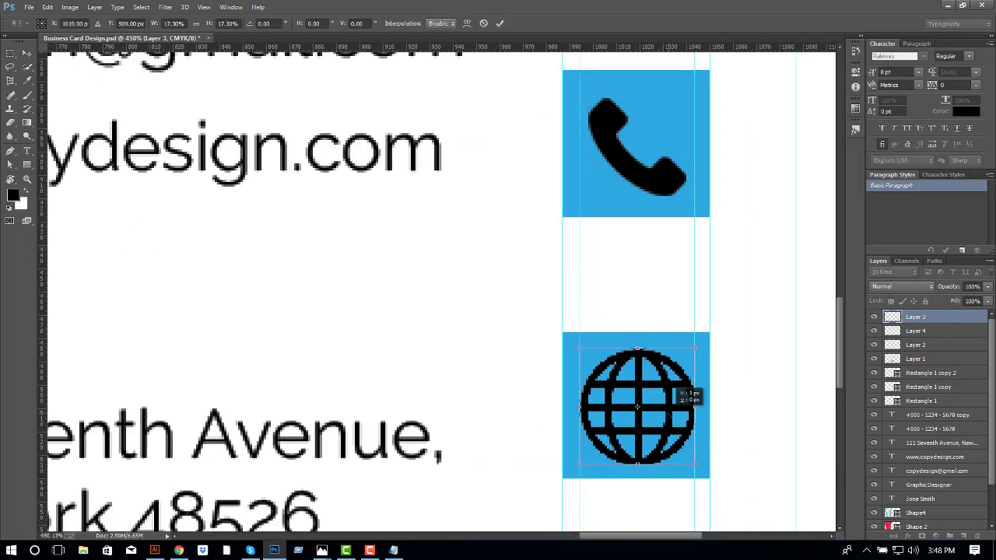
key(Return)
shift+click(641, 333)
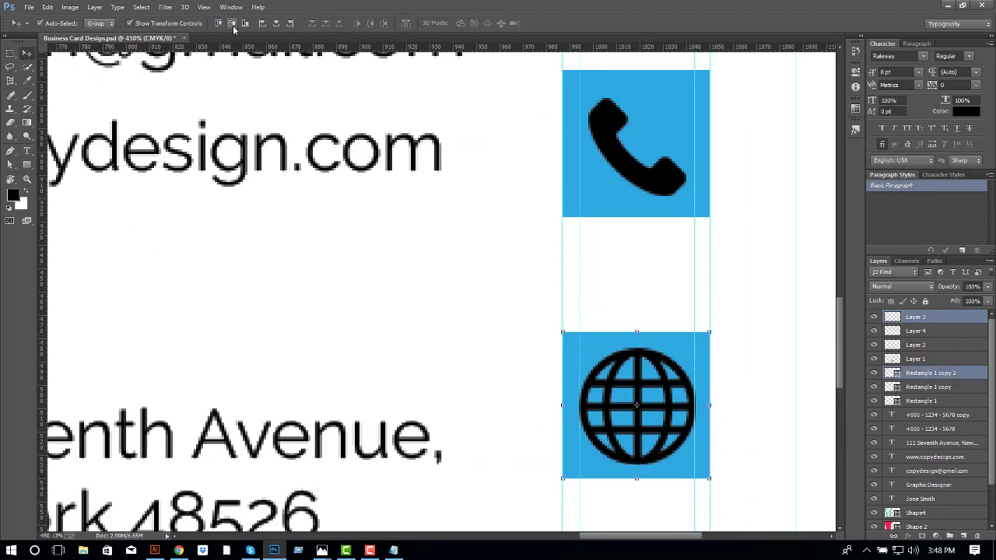
click(599, 204)
- Centre the phone icon in its square and enlarge it slightly
shift+click(645, 89)
click(275, 24)
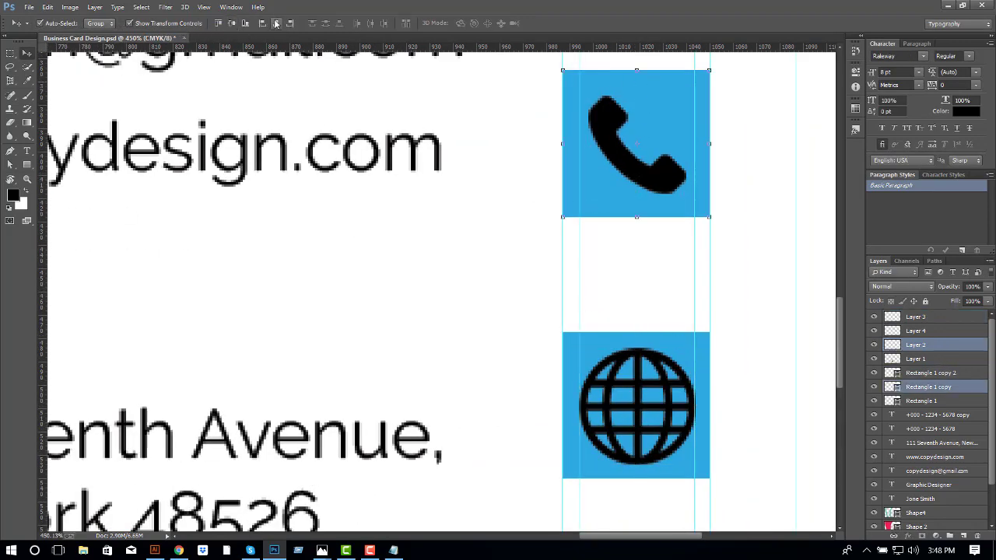
click(685, 171)
key(ctrl+t)
drag(686, 95, 689, 92)
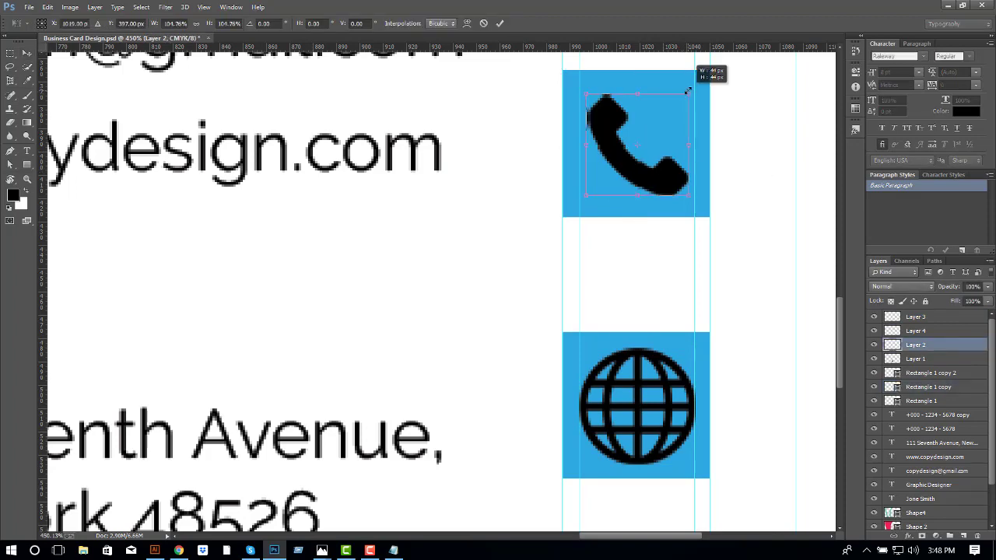
key(Return)
scroll(732, 207, down, 1)
scroll(731, 207, down, 3)
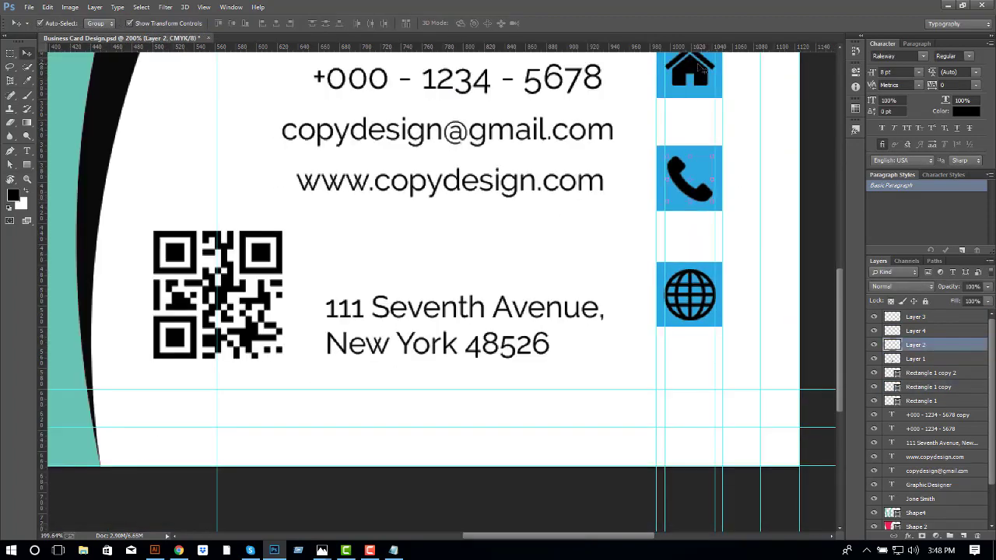
- Give the globe icon a white Color Overlay layer style
shift+click(692, 288)
double_click(942, 319)
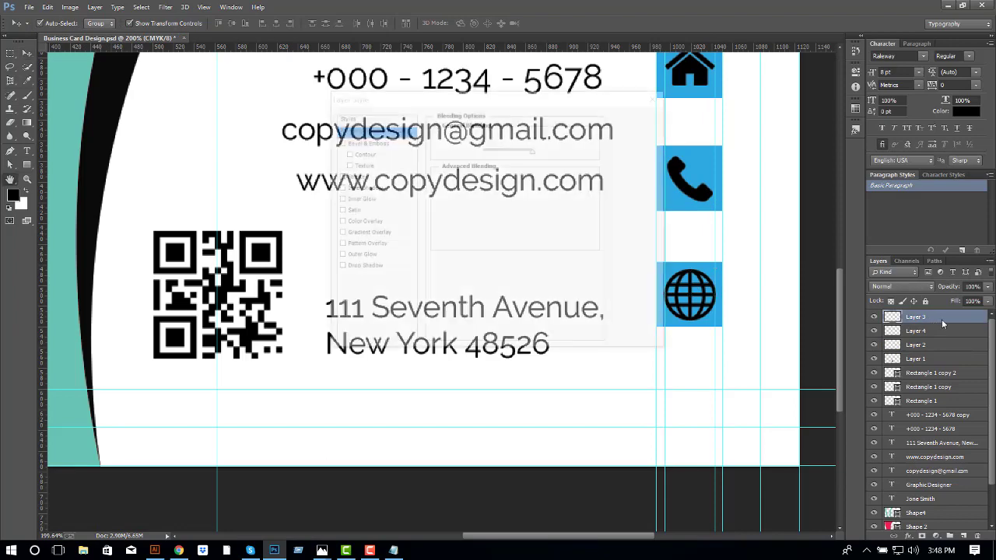
click(361, 221)
click(552, 137)
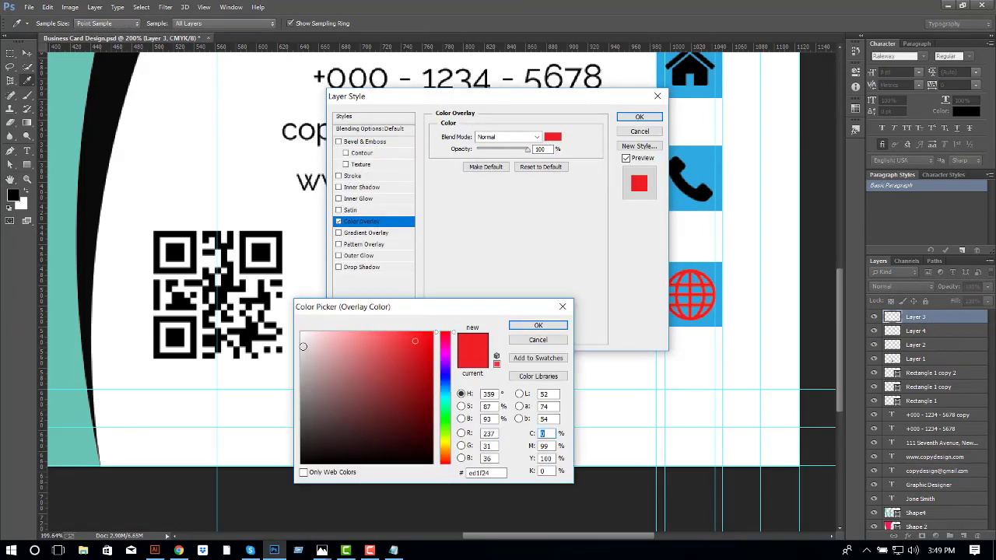
click(302, 333)
click(537, 325)
click(638, 117)
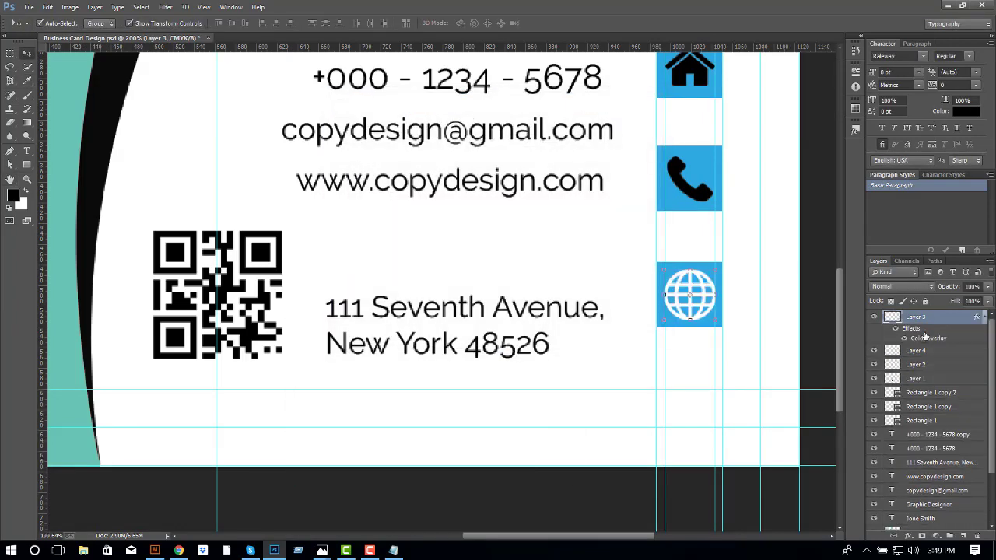
- Apply the same white Color Overlay to the house icon
double_click(936, 354)
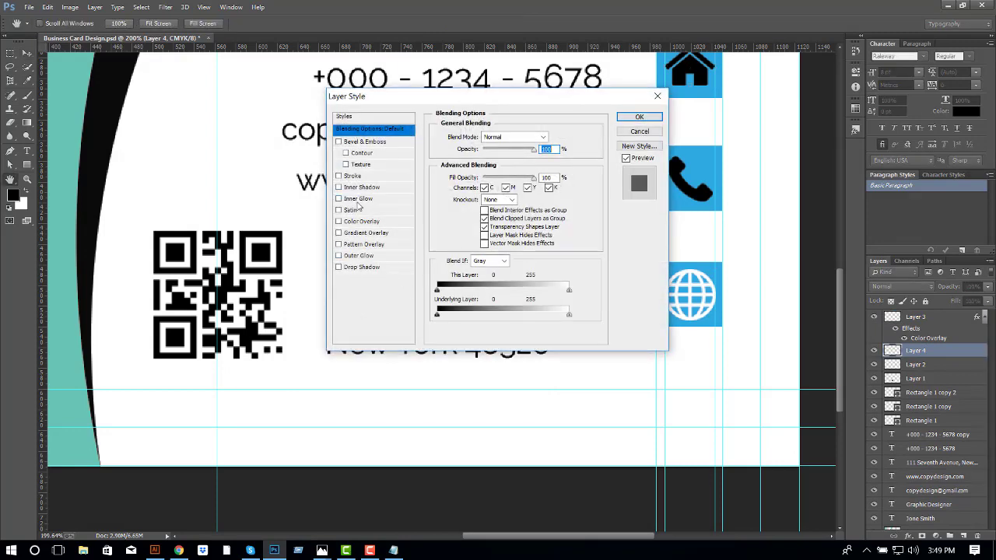
click(361, 221)
click(552, 137)
click(311, 334)
click(537, 325)
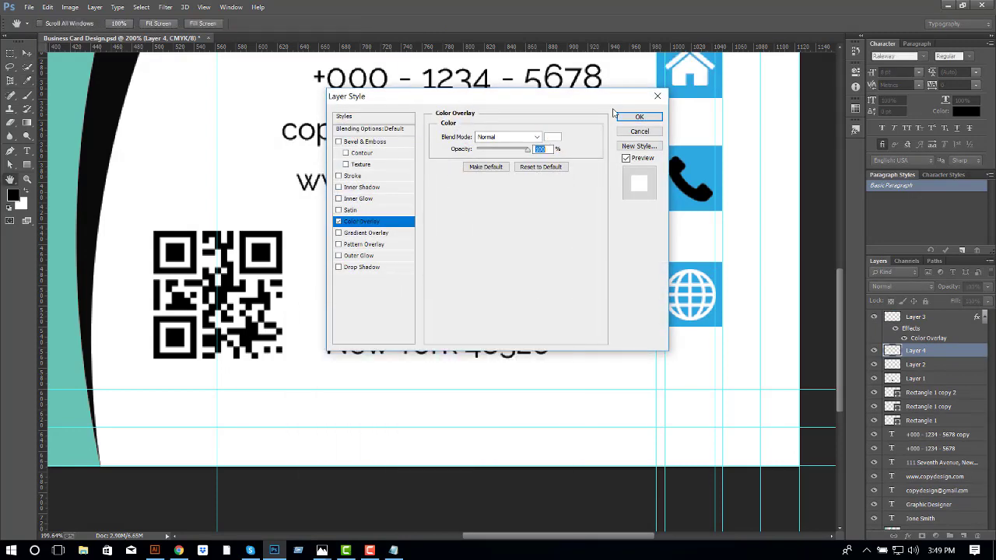
click(638, 116)
- Turn the phone icon on Layer 2 white with a Color Overlay, then fit the card on screen
click(924, 385)
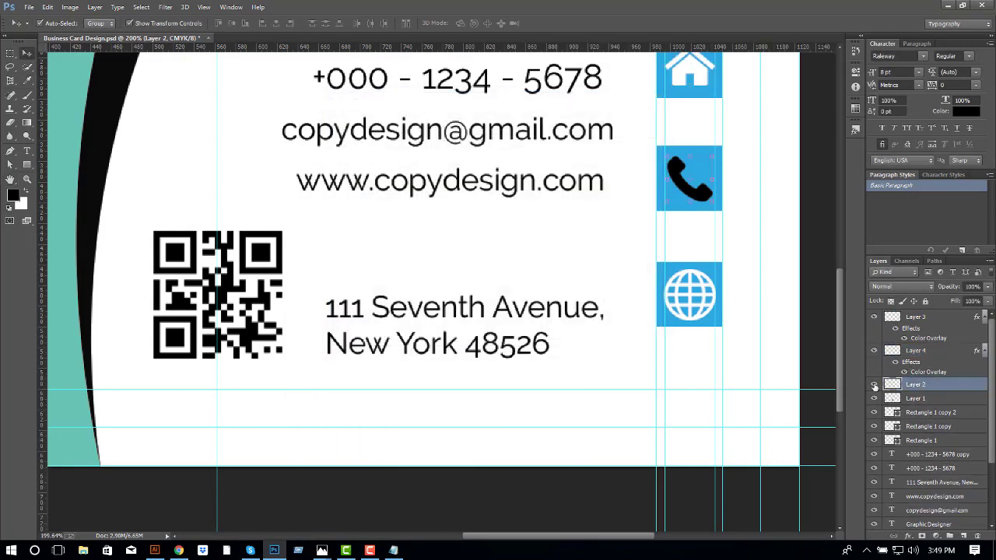
click(873, 385)
click(873, 385)
double_click(941, 389)
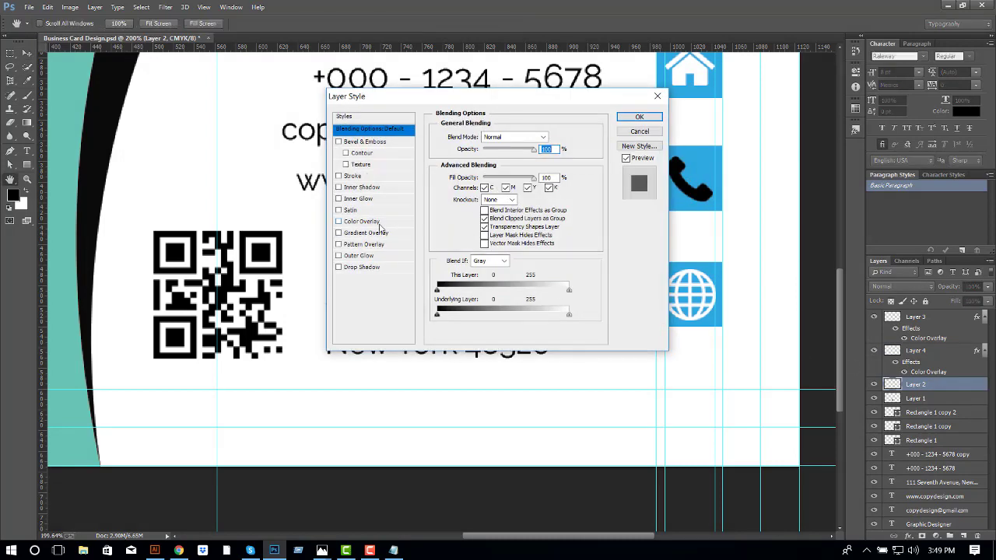
click(366, 221)
click(551, 138)
click(305, 384)
key(Return)
key(Return)
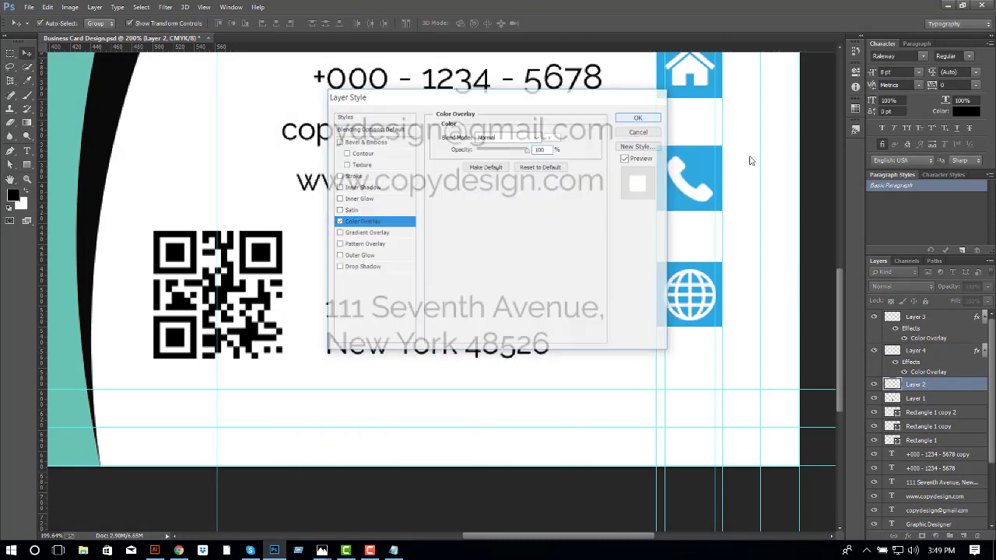
key(ctrl+0)
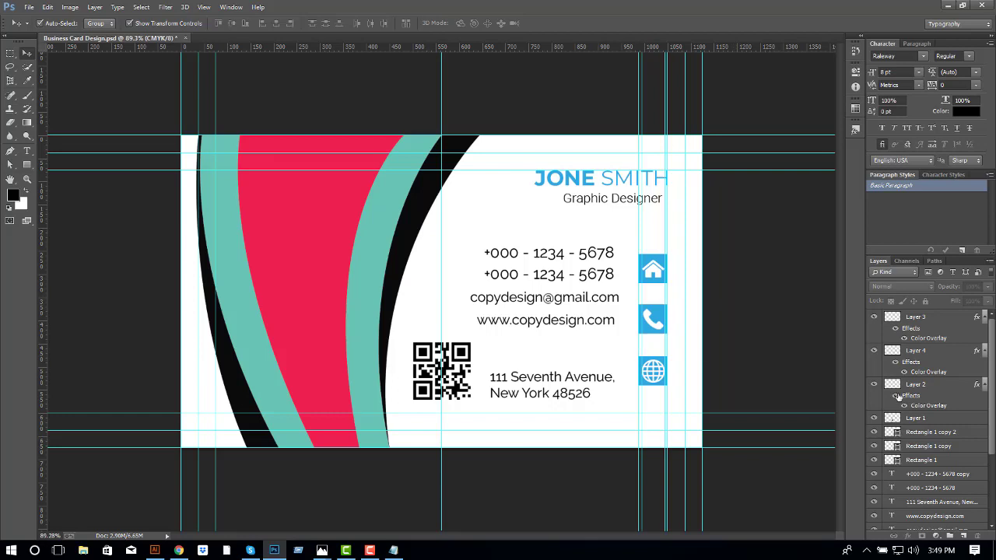
- Toggle icon layer visibility to identify the globe and phone layers, leaving both visible
click(872, 318)
click(873, 318)
click(873, 318)
click(872, 318)
click(872, 318)
click(873, 318)
click(872, 318)
click(872, 318)
click(873, 384)
click(873, 318)
click(872, 317)
- Group the globe icon with its blue square and name the group Website Icon
click(873, 431)
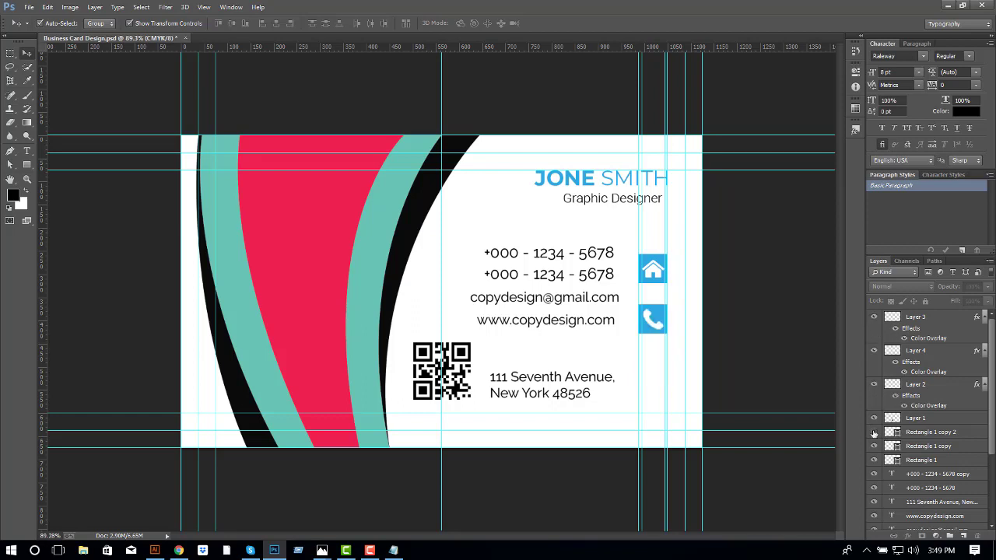
click(873, 431)
click(920, 433)
ctrl+click(933, 317)
key(ctrl+g)
double_click(913, 316)
text(Website Icon)
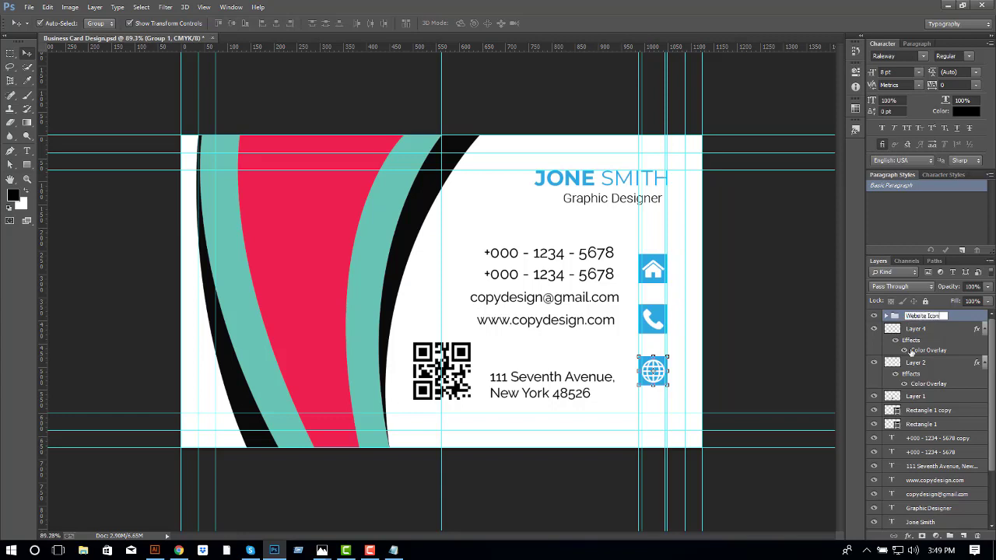
key(Return)
- Group the house icon with its blue square as Address Icon
click(921, 330)
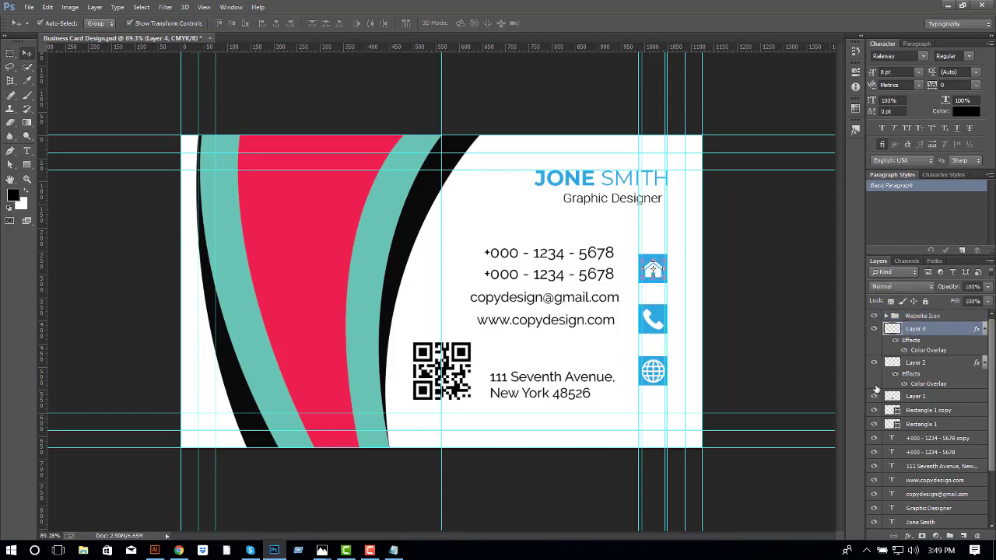
click(872, 424)
click(873, 424)
ctrl+click(925, 424)
key(ctrl+g)
text(Address Icon)
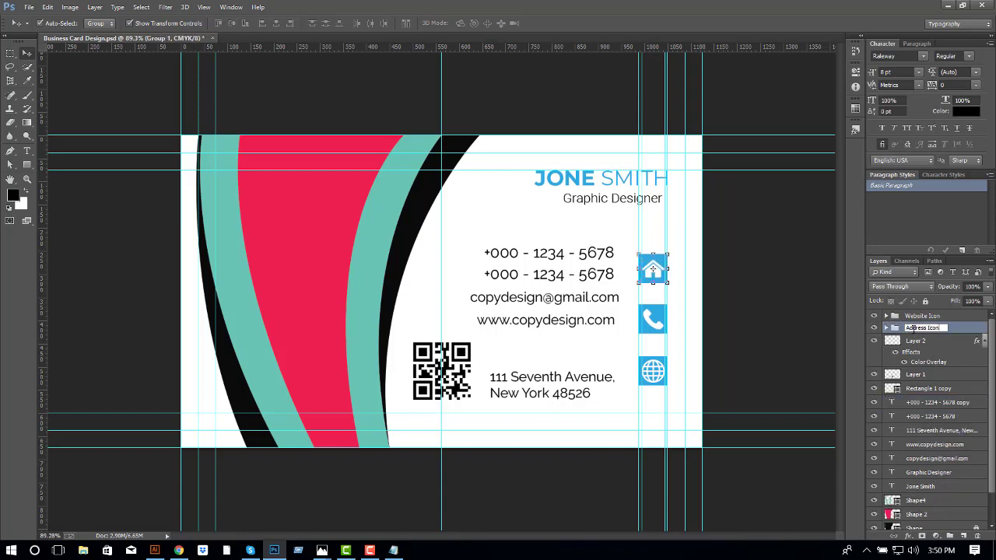
click(965, 339)
- Group the phone icon with its blue square as Phone Icon, then deselect all layers
click(872, 340)
click(872, 340)
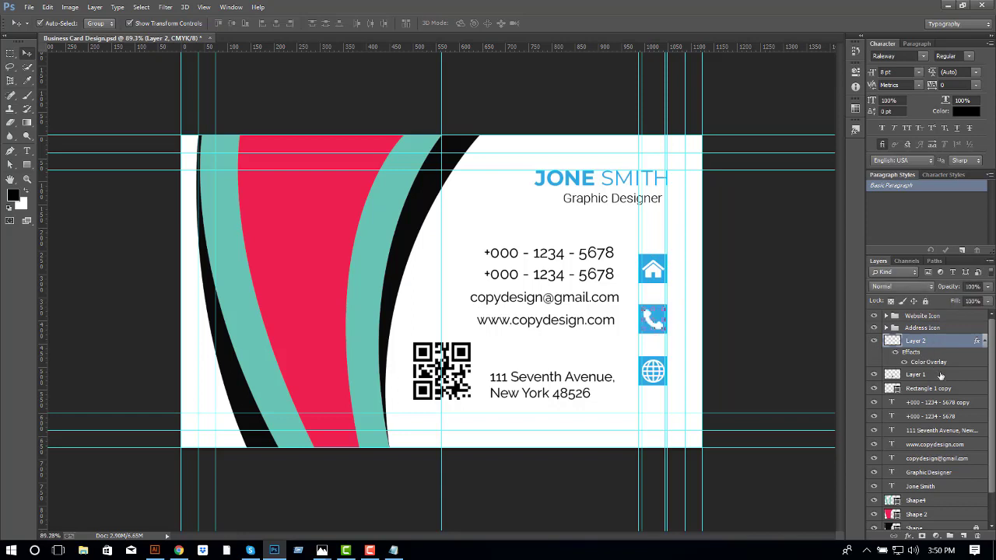
ctrl+click(939, 374)
ctrl+click(938, 375)
ctrl+click(938, 388)
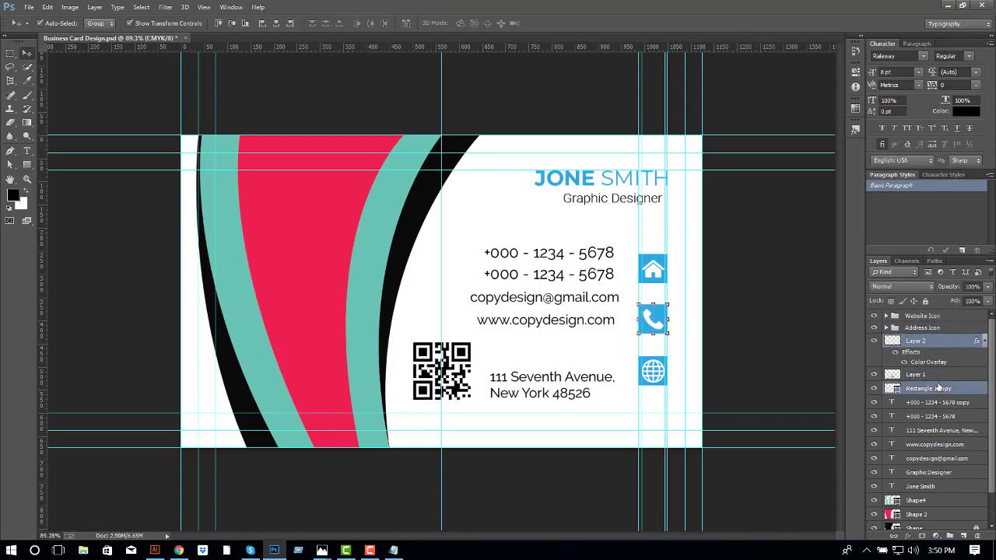
key(ctrl+g)
double_click(916, 340)
text(Phone Icon)
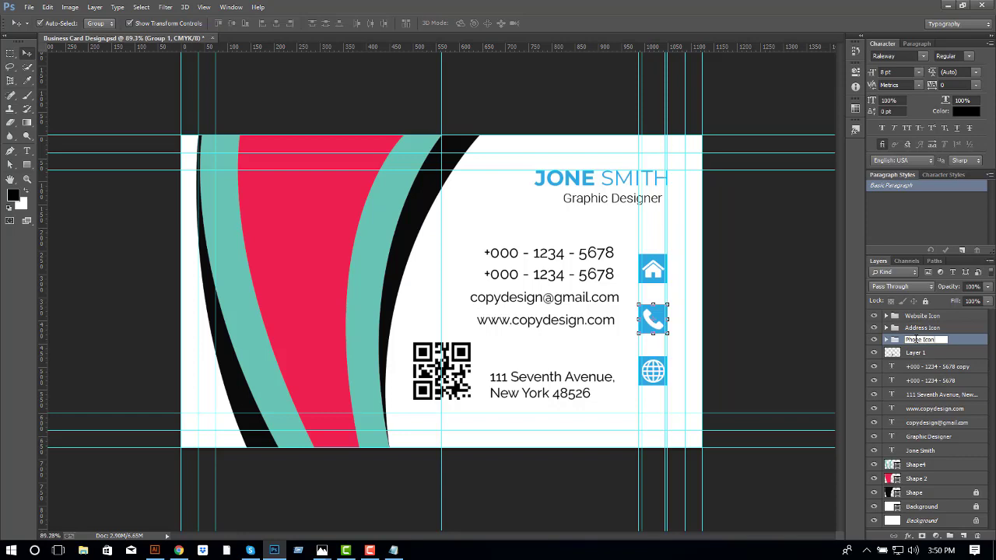
key(Return)
click(795, 319)
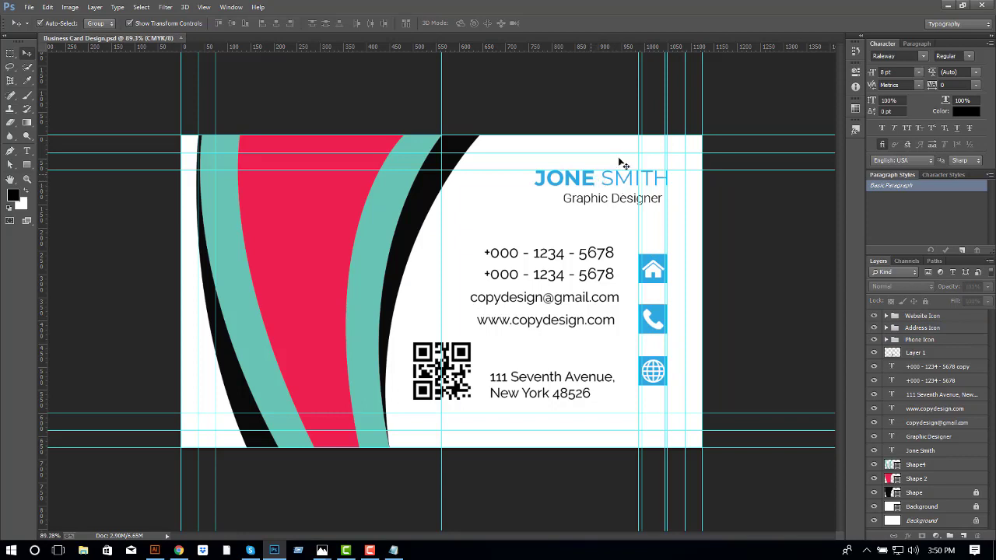
- Recolour the JONE SMITH name text to the blue 1e99d1
click(574, 185)
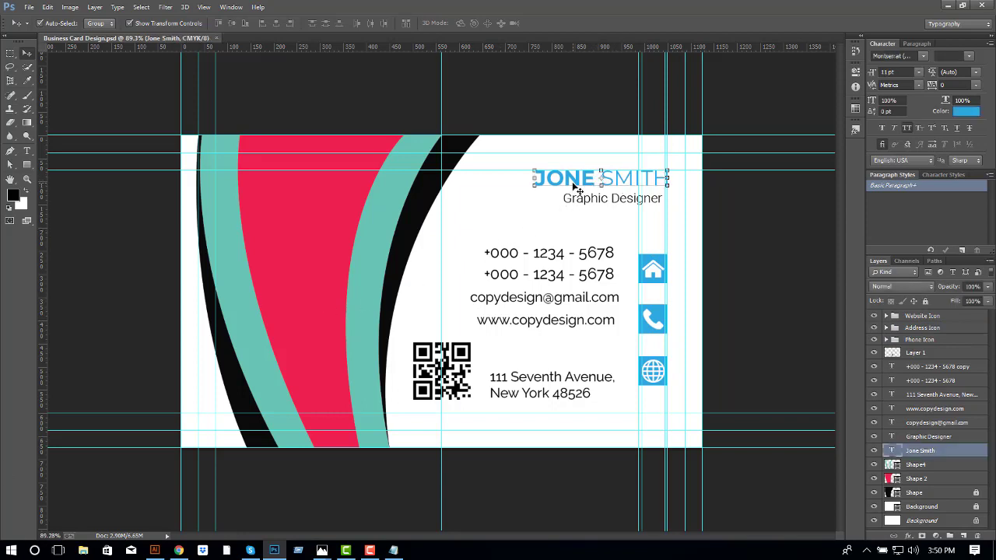
click(963, 111)
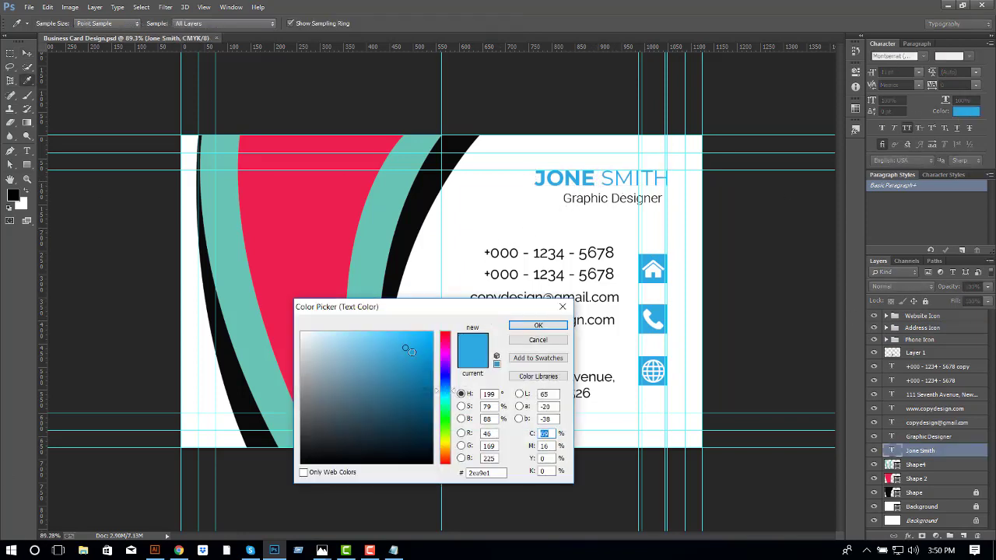
drag(408, 349, 413, 355)
click(536, 325)
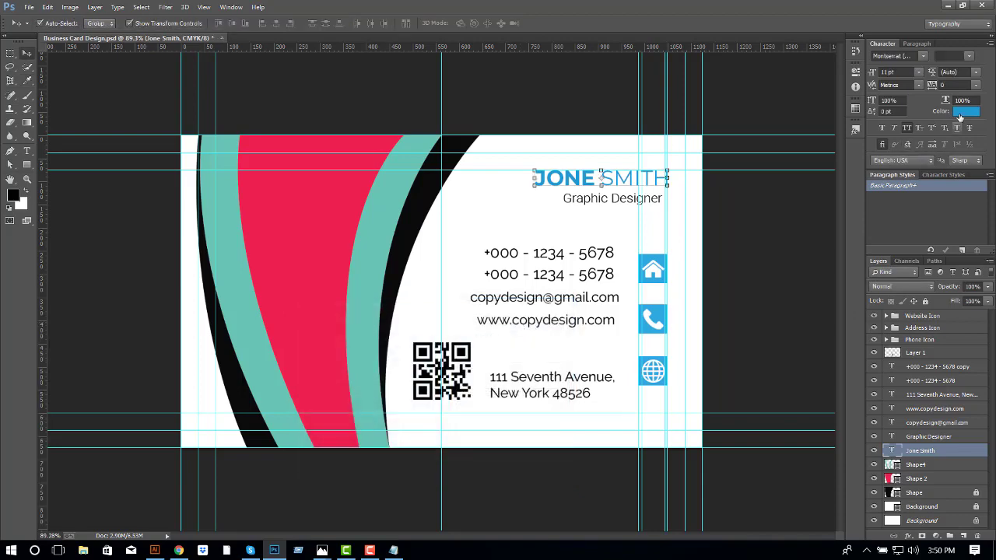
click(963, 111)
click(415, 379)
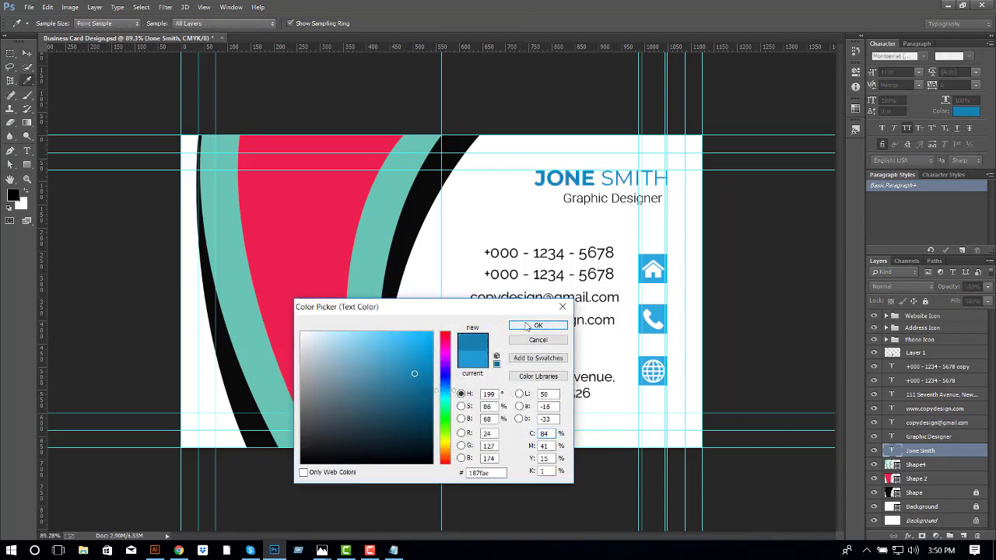
click(537, 325)
click(963, 111)
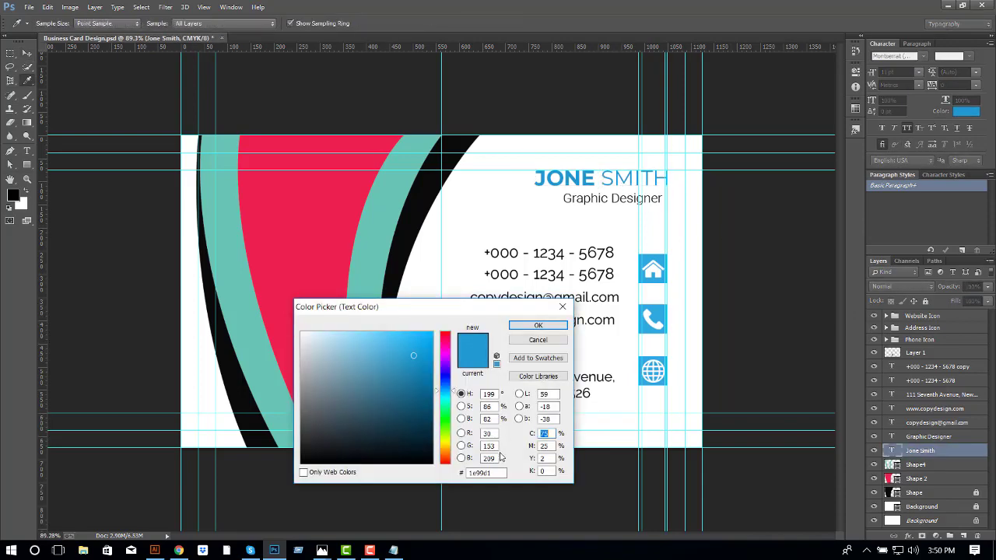
click(536, 325)
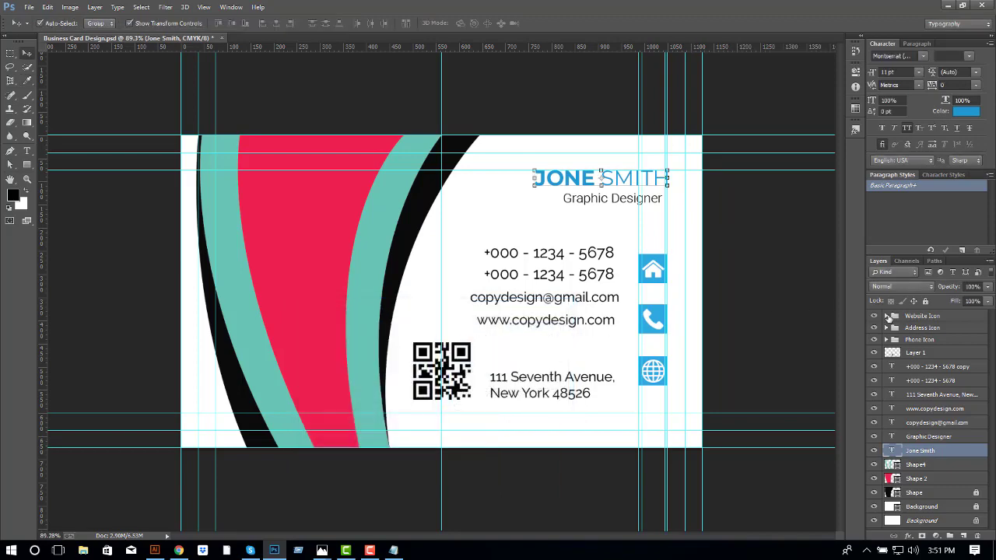
- Set the globe square's Solid Color fill to #1e99d1
click(886, 315)
double_click(961, 363)
key(Escape)
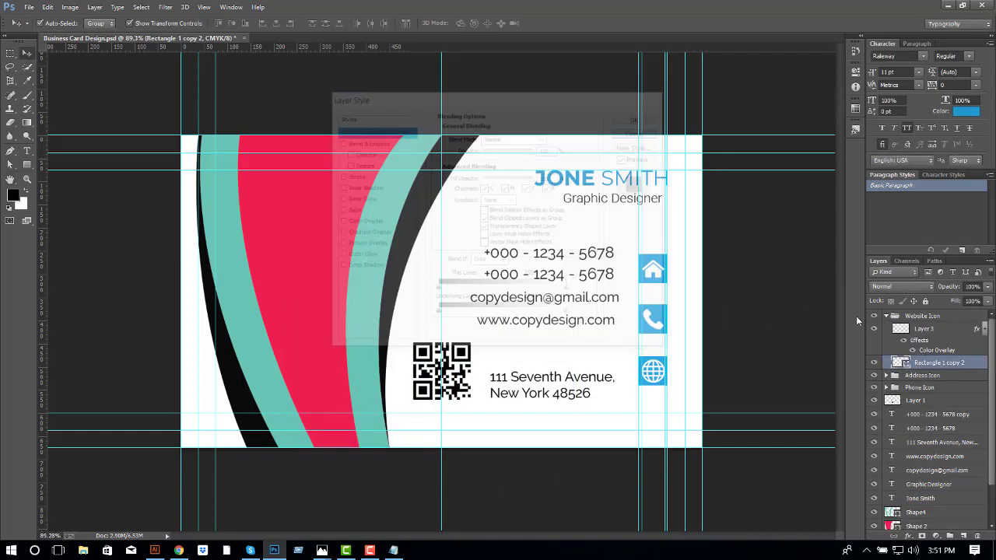
double_click(901, 362)
double_click(482, 472)
text(1e99d1)
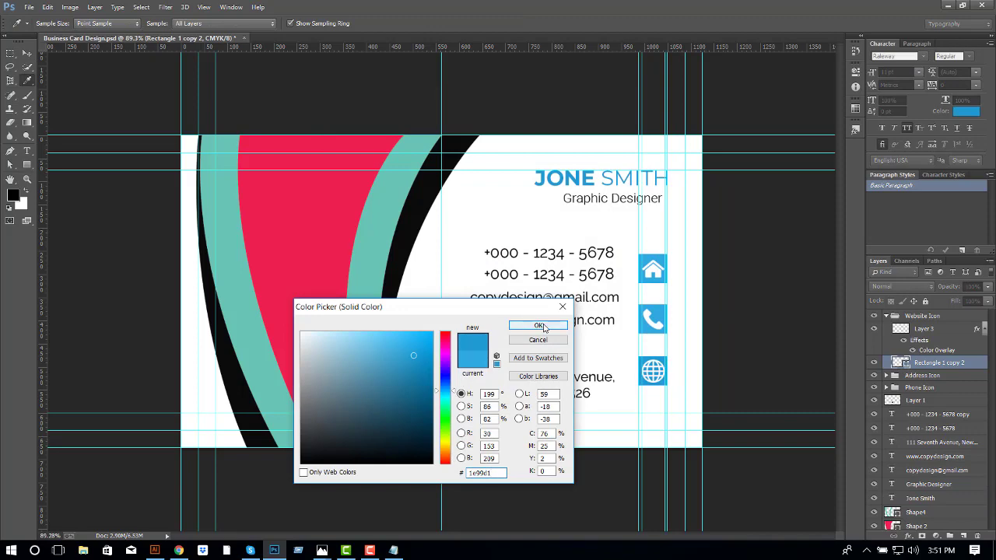
click(539, 326)
- Set the house and phone squares' Solid Color fills to #1e99d1
click(886, 316)
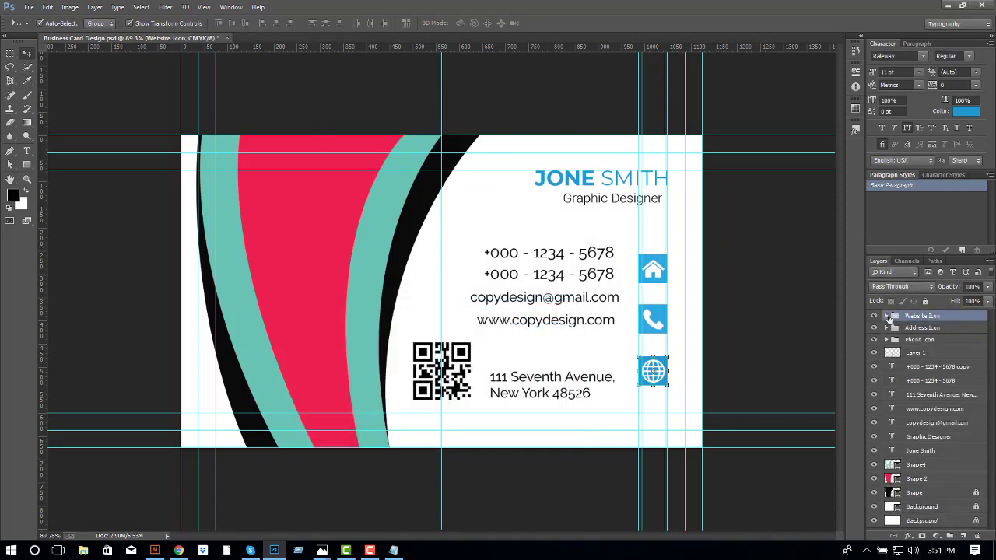
click(886, 328)
double_click(900, 374)
double_click(482, 472)
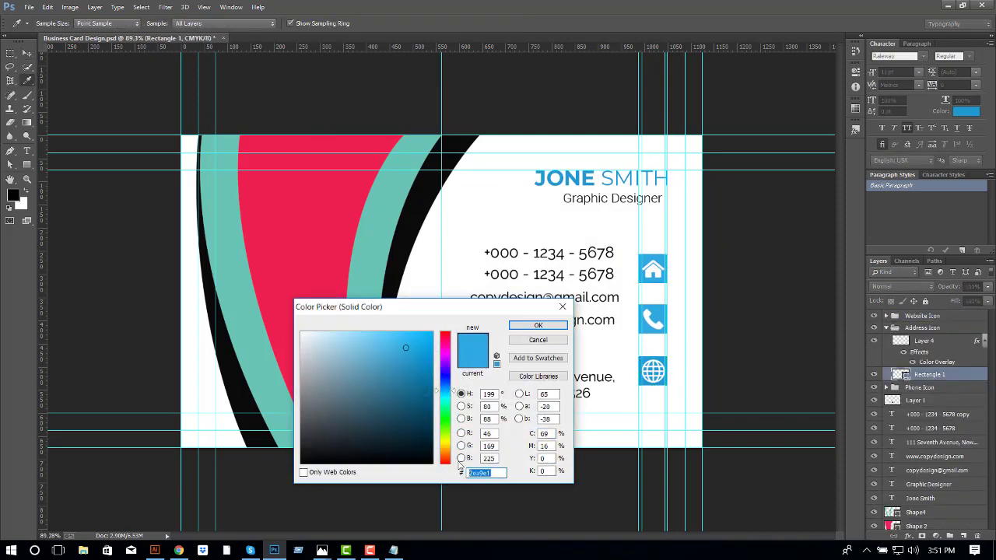
text(1e99d1)
click(539, 326)
click(886, 388)
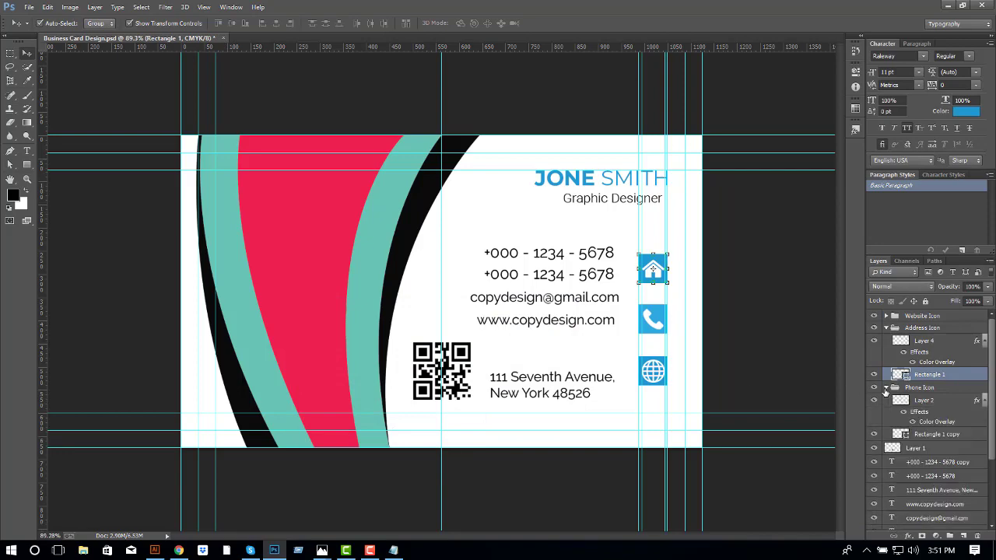
double_click(900, 434)
double_click(482, 472)
text(1e99d1)
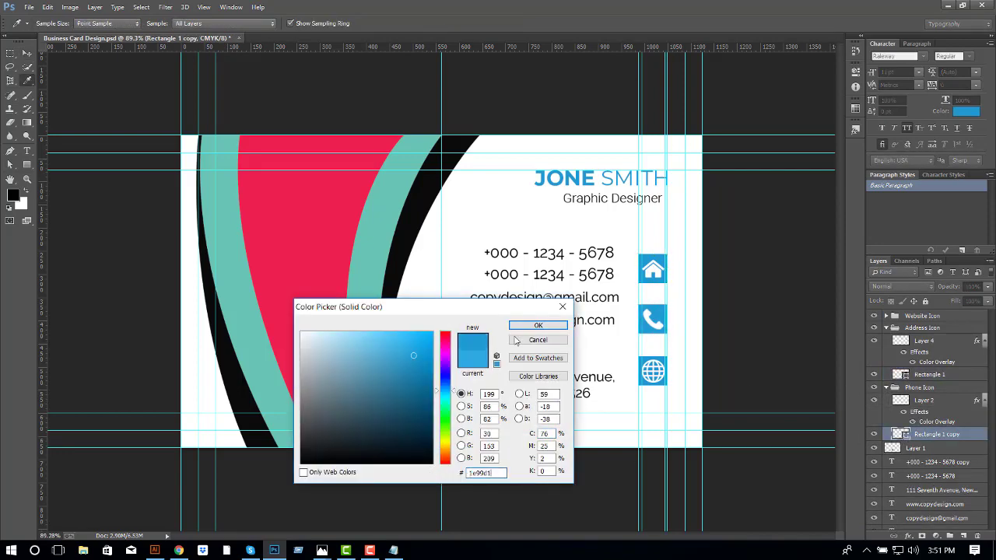
click(534, 324)
- Paste 1e99d1 into the Notepad colour notes in place of #2caae2
click(393, 550)
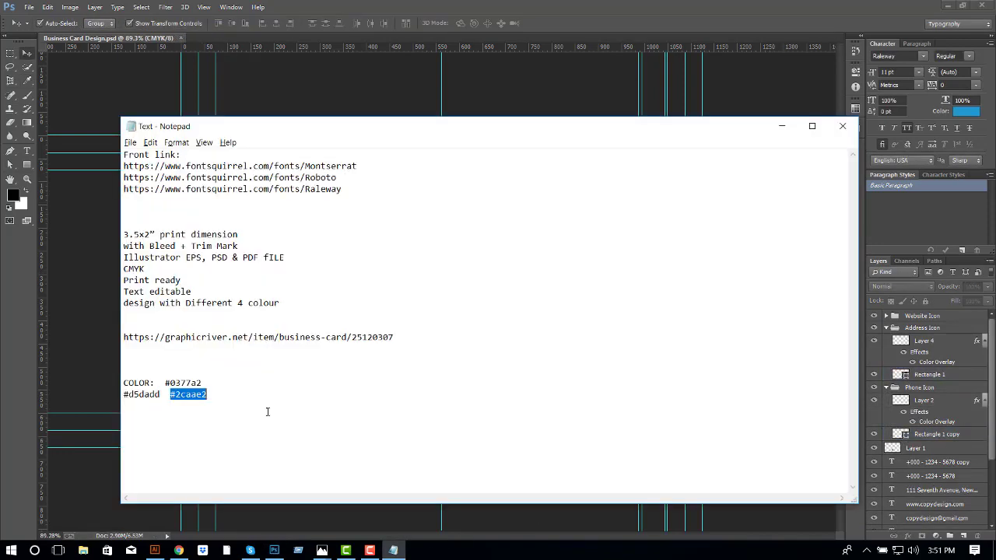
key(ctrl+v)
key(ctrl+a)
click(782, 126)
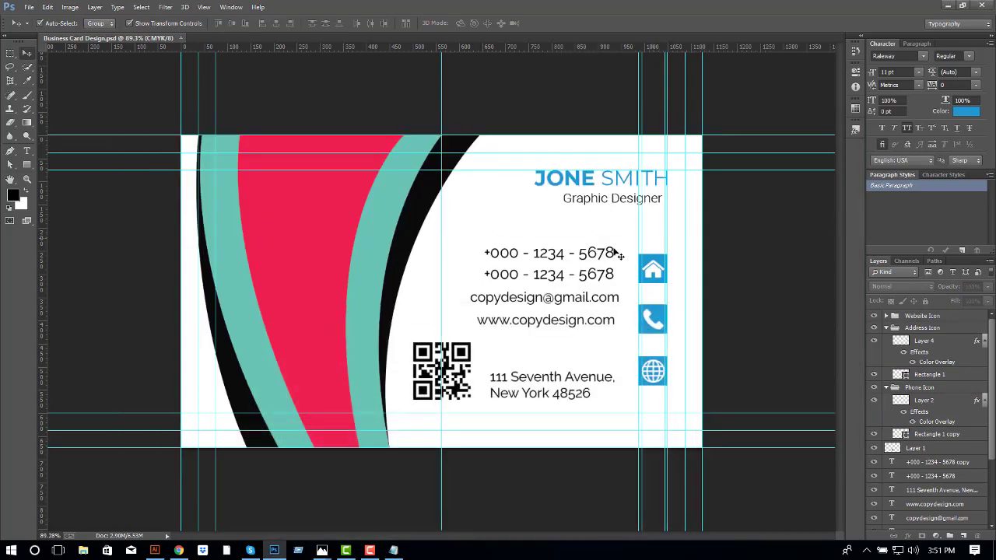
- Collapse the icon groups and shift the Website Icon group down with Free Transform
scroll(617, 259, up, 2)
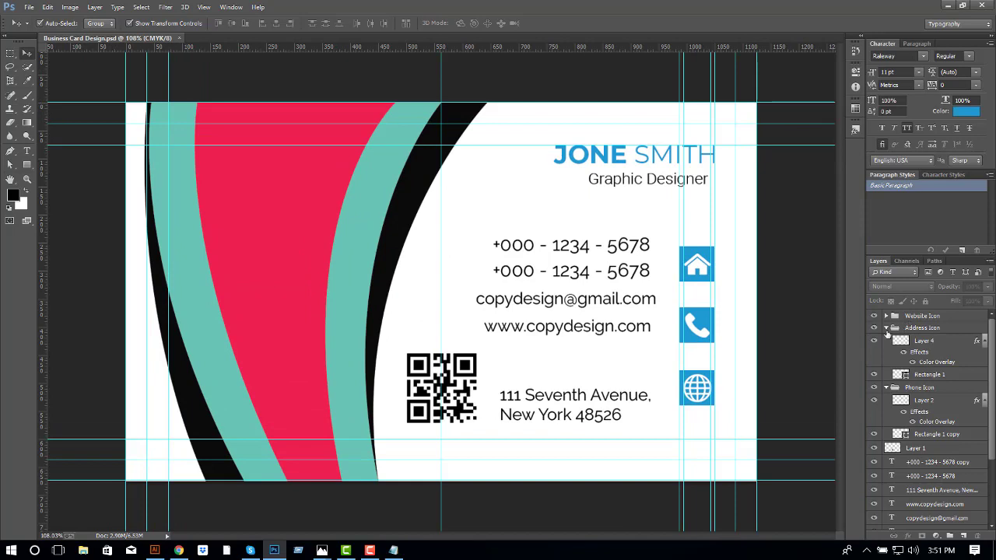
click(885, 327)
click(885, 340)
click(928, 320)
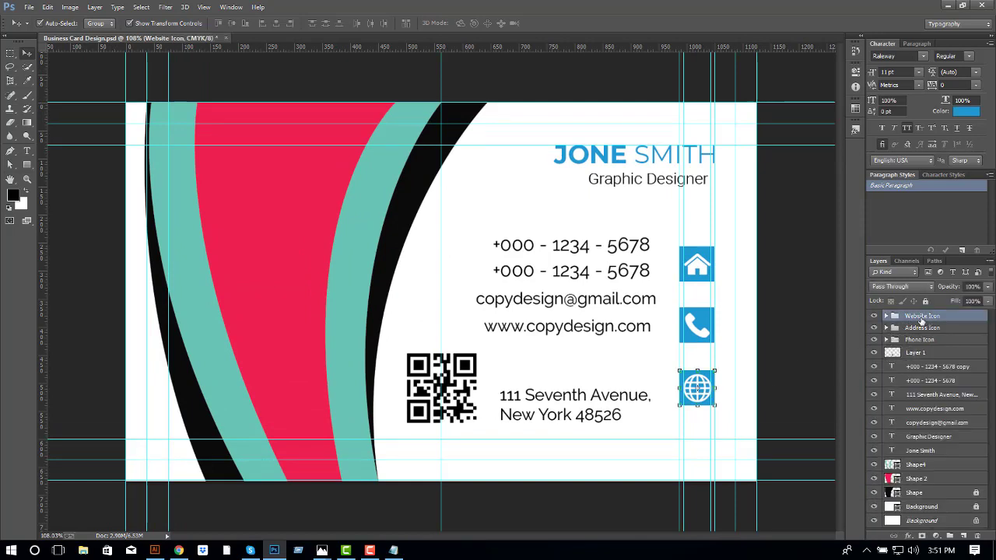
key(ctrl+t)
drag(704, 388, 704, 412)
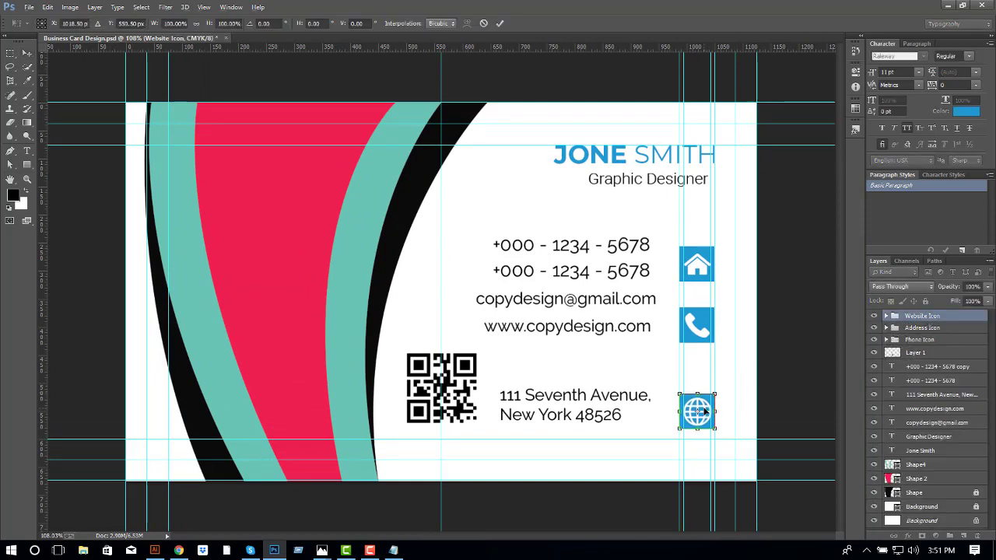
key(Return)
- Move the Address Icon group down beside the address and the Phone Icon group up
click(914, 327)
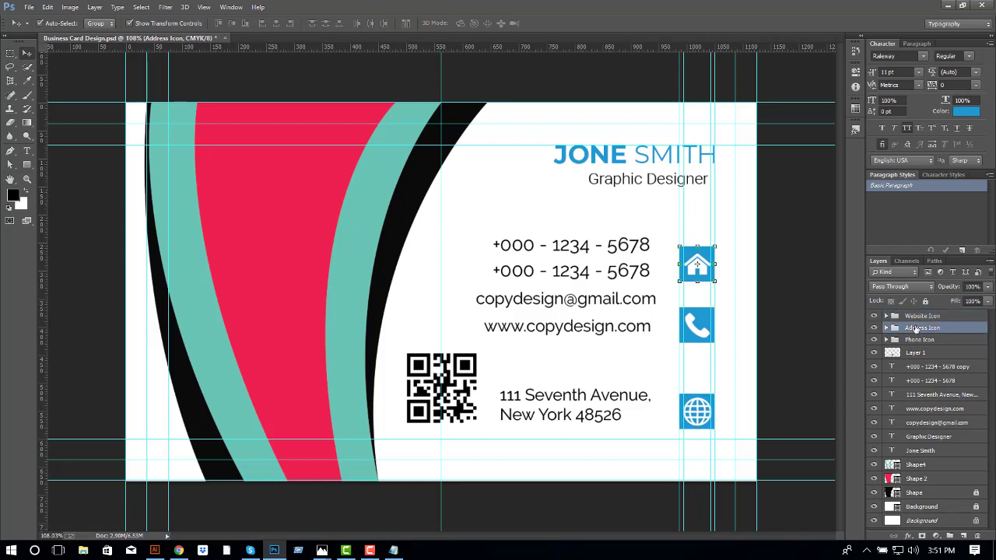
key(ctrl+t)
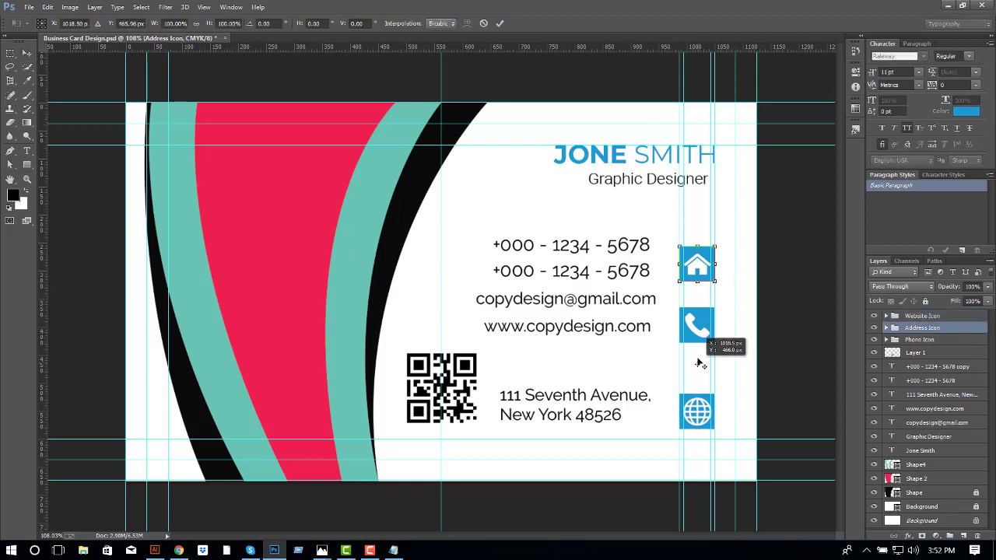
drag(697, 264, 702, 382)
key(Return)
click(918, 339)
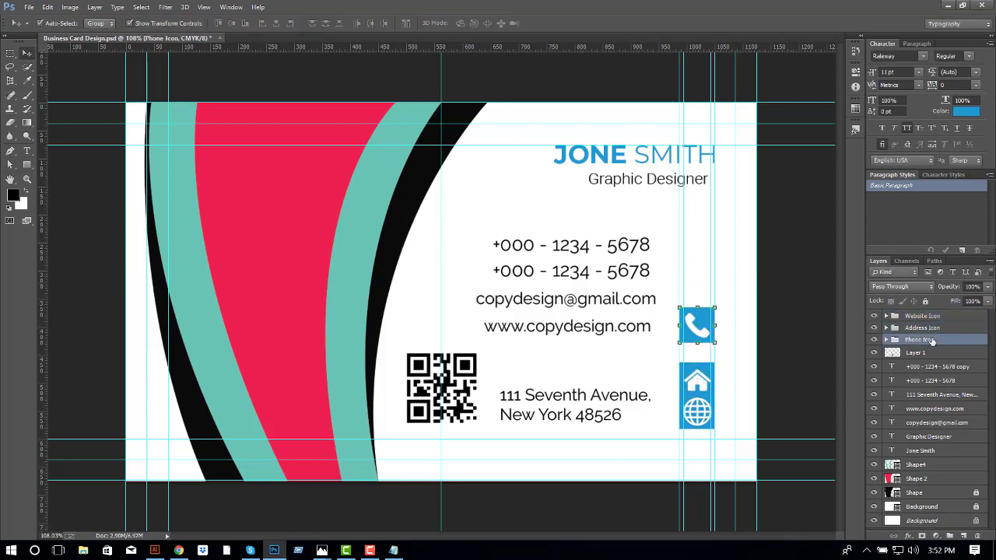
key(ctrl+t)
drag(707, 324, 706, 274)
key(Return)
- Move the Website Icon group between the phone and house icons
click(921, 328)
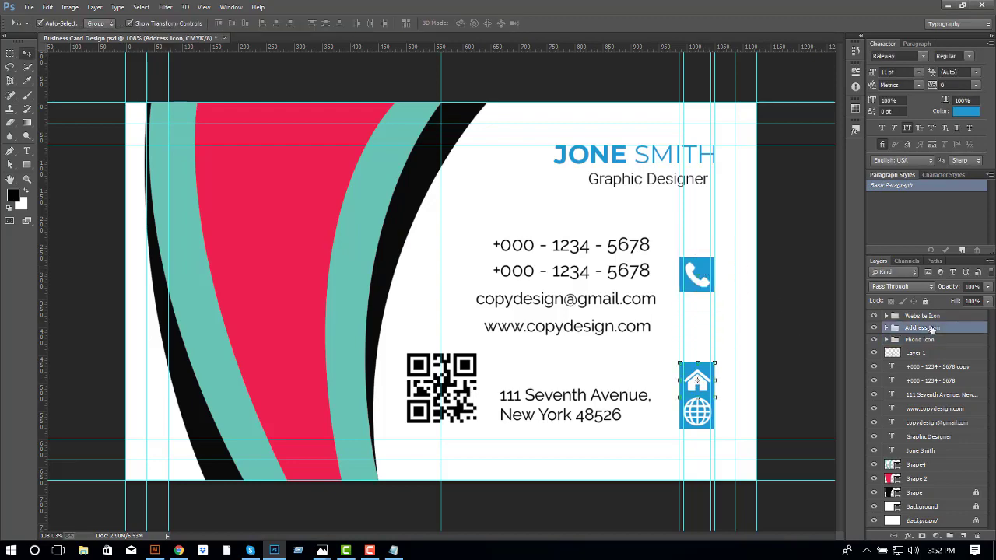
click(922, 315)
key(ctrl+t)
drag(697, 411, 697, 322)
key(Return)
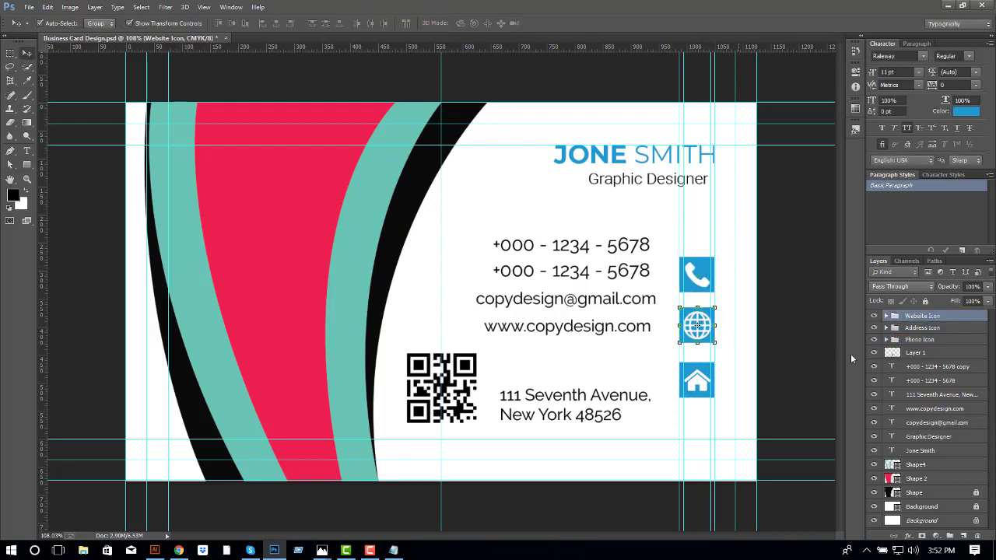
- Drag the house icon group further down, level with the address text
key(ctrl+minus)
key(ctrl+minus)
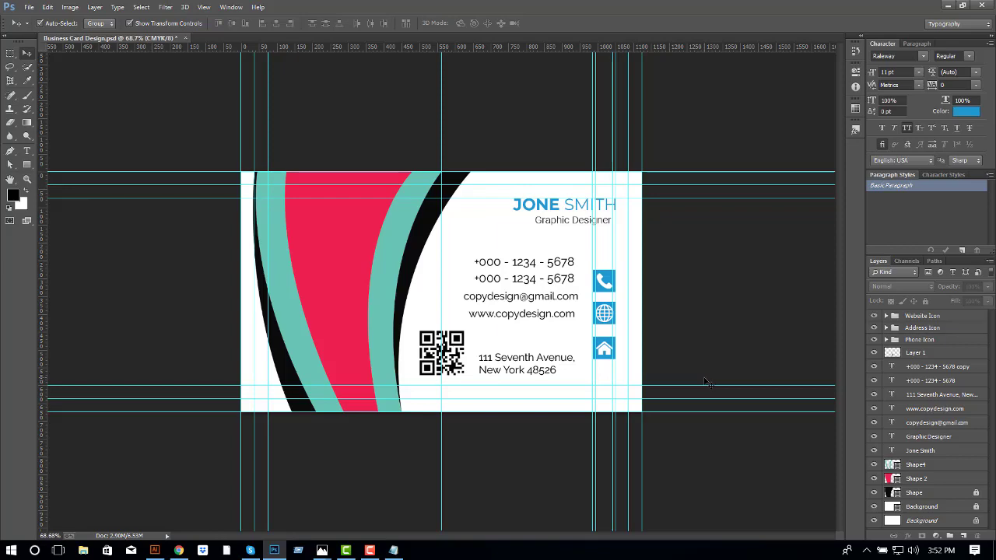
key(ctrl+plus)
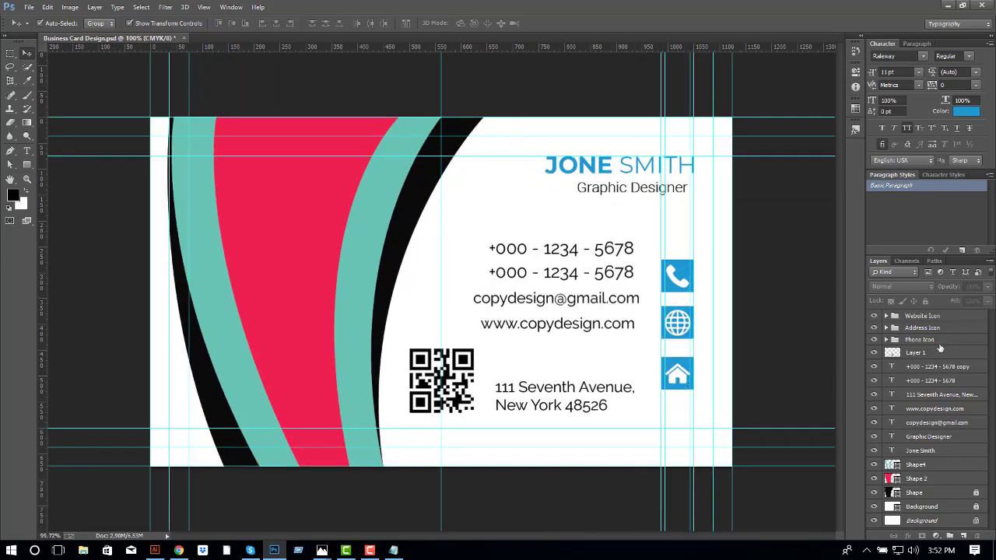
click(948, 330)
drag(704, 373, 704, 408)
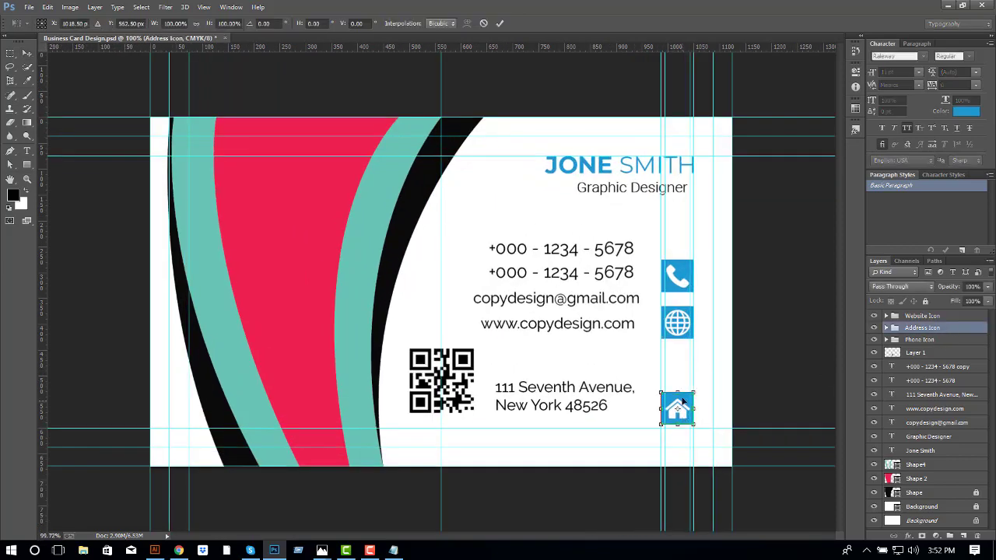
- Right-align the address text, move it beside the house icon, and add an alignment guide
click(628, 381)
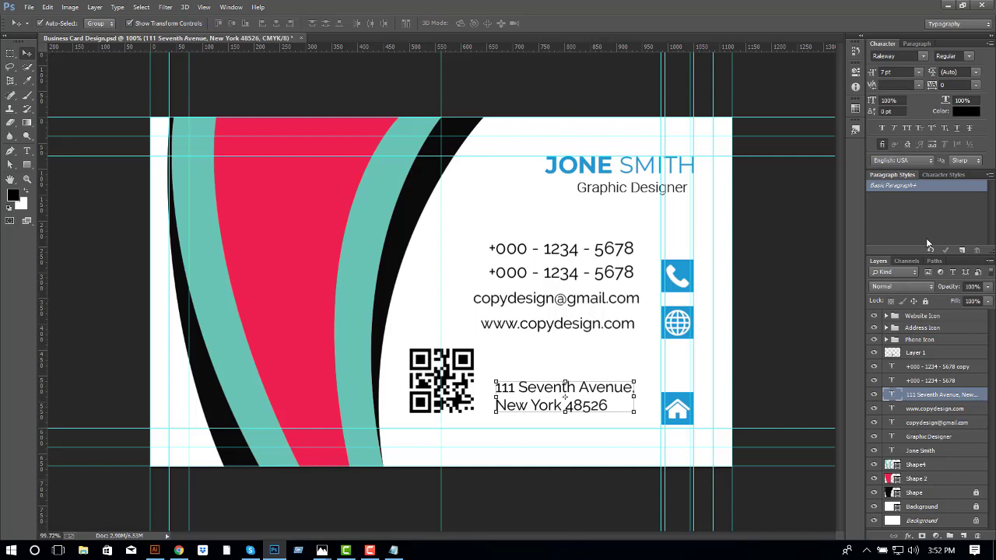
click(922, 44)
click(908, 57)
mouse_move(560, 397)
mouse_down()
mouse_move(508, 397)
mouse_move(639, 400)
mouse_up()
mouse_move(41, 392)
mouse_down()
mouse_move(642, 446)
mouse_move(611, 423)
mouse_up()
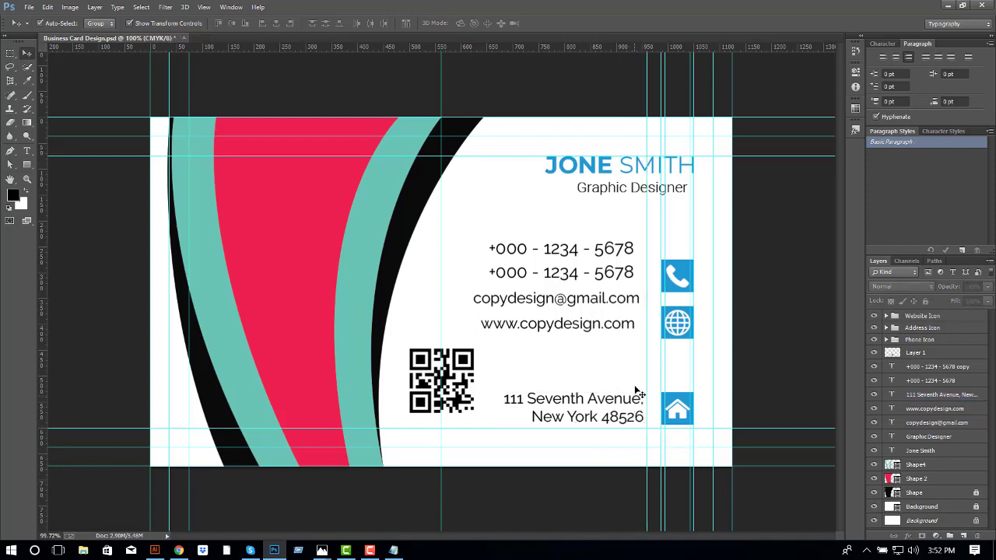
drag(642, 364, 645, 368)
- Zoom in and use a temporary rectangle to measure spacing beside the house icon, then delete it
scroll(730, 443, up, 1)
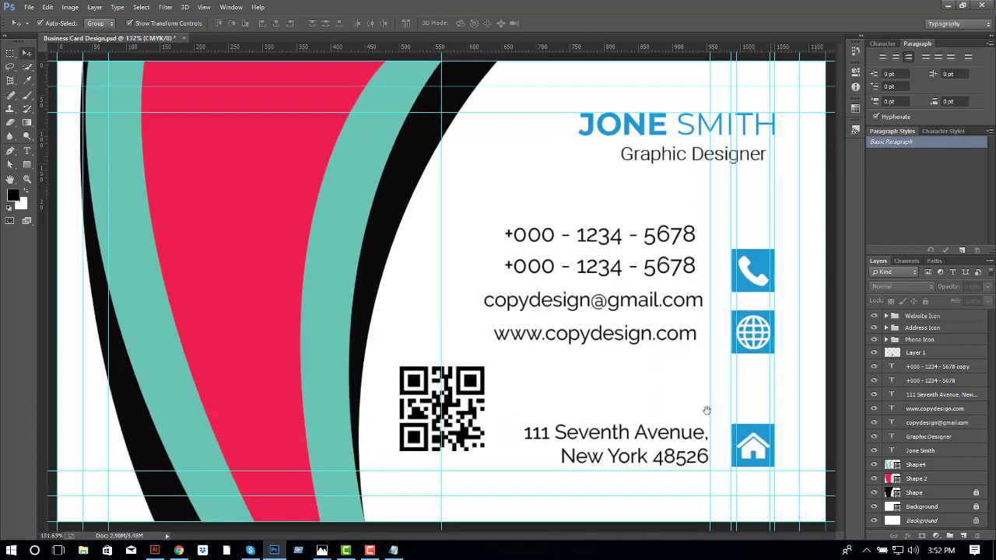
scroll(706, 410, up, 1)
scroll(700, 401, up, 1)
scroll(695, 389, up, 1)
key(u)
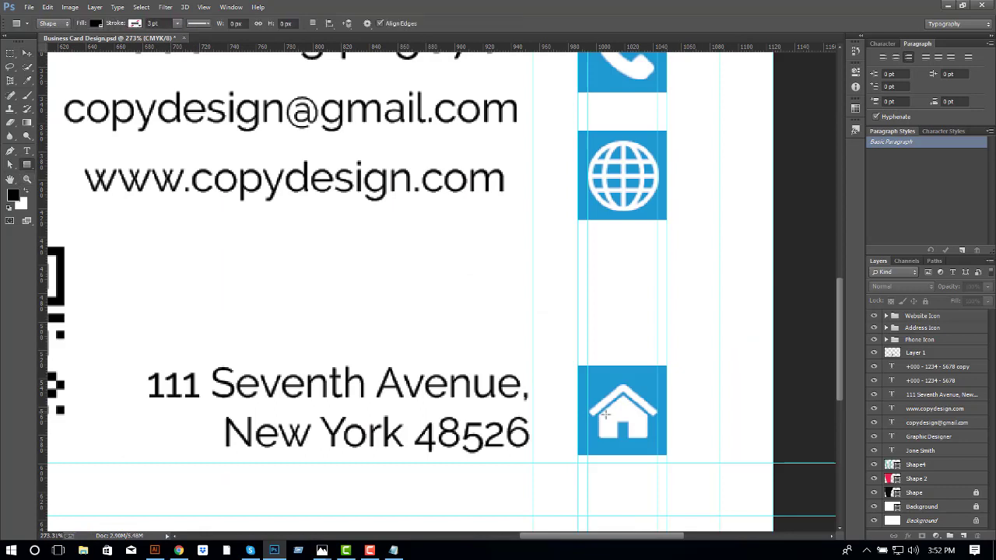
drag(719, 450, 667, 376)
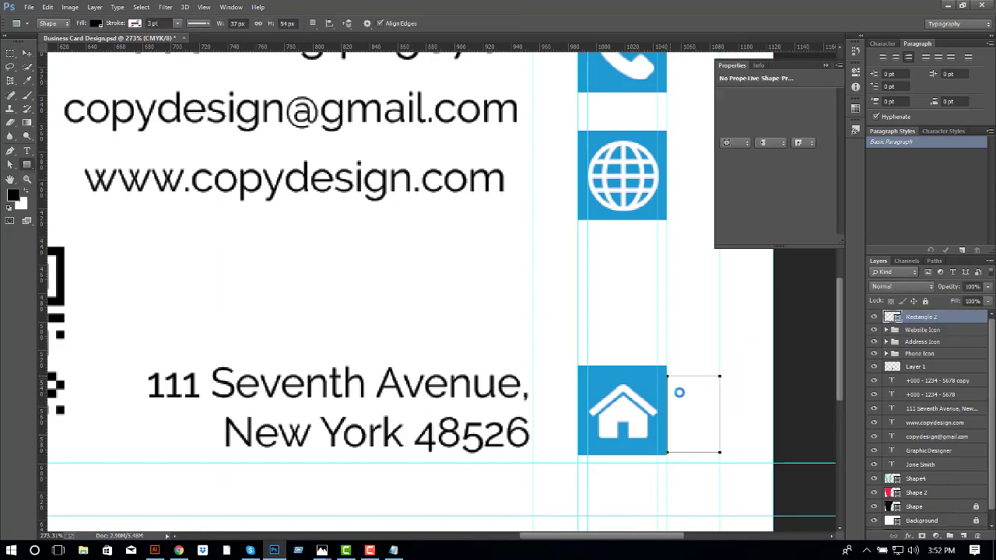
key(v)
drag(704, 402, 563, 402)
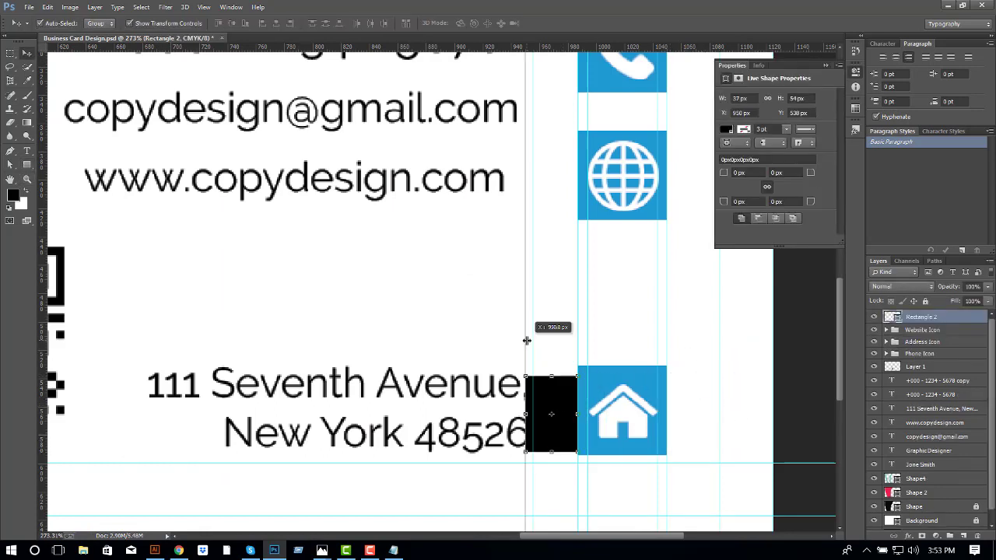
key(Delete)
- Nudge the house icon and the address text each down two pixels
click(592, 398)
key(Down)
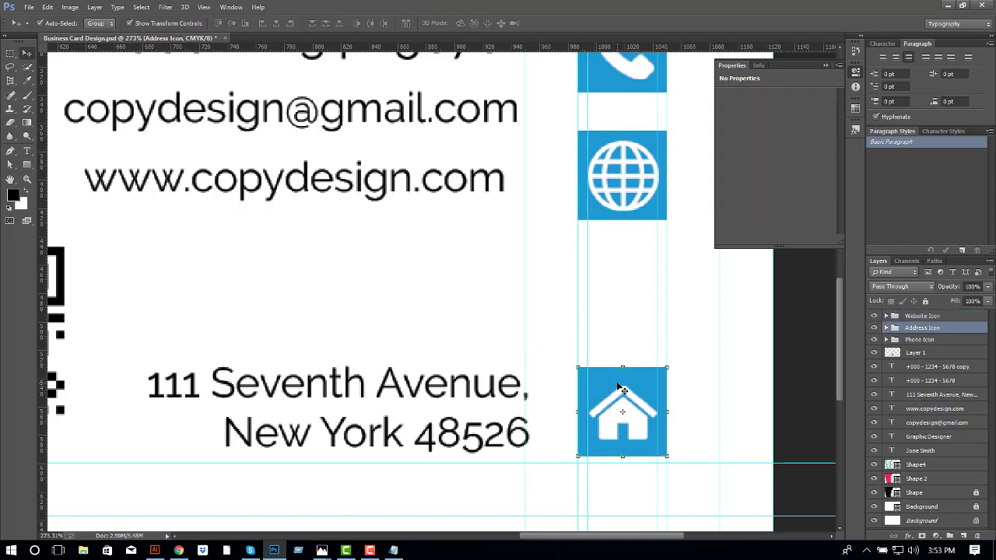
key(Down)
key(Down)
click(504, 391)
key(Down)
key(Down)
key(Down)
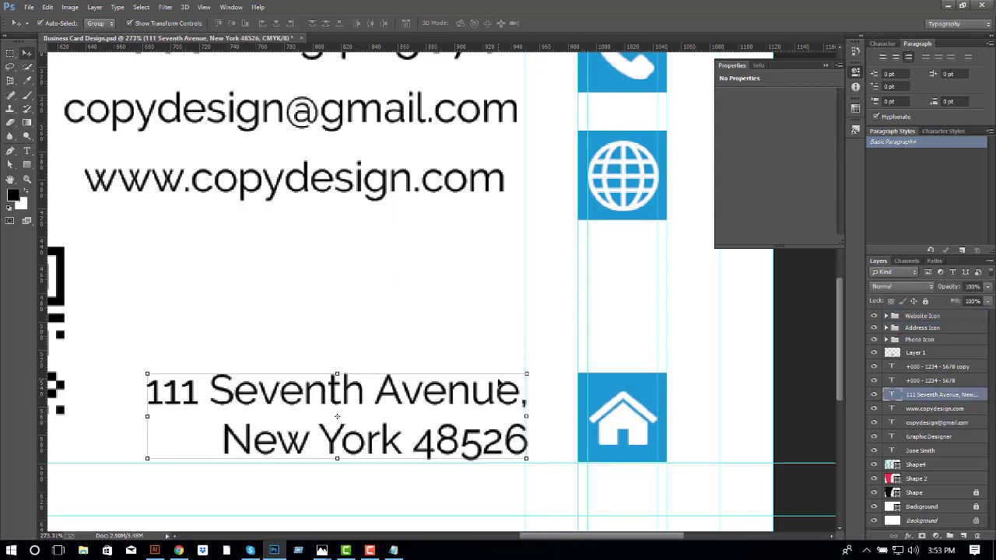
key(Down)
- Add a horizontal guide at the house icon's top edge, then select the website text
mouse_move(553, 48)
mouse_down()
mouse_move(599, 332)
mouse_move(619, 373)
mouse_up()
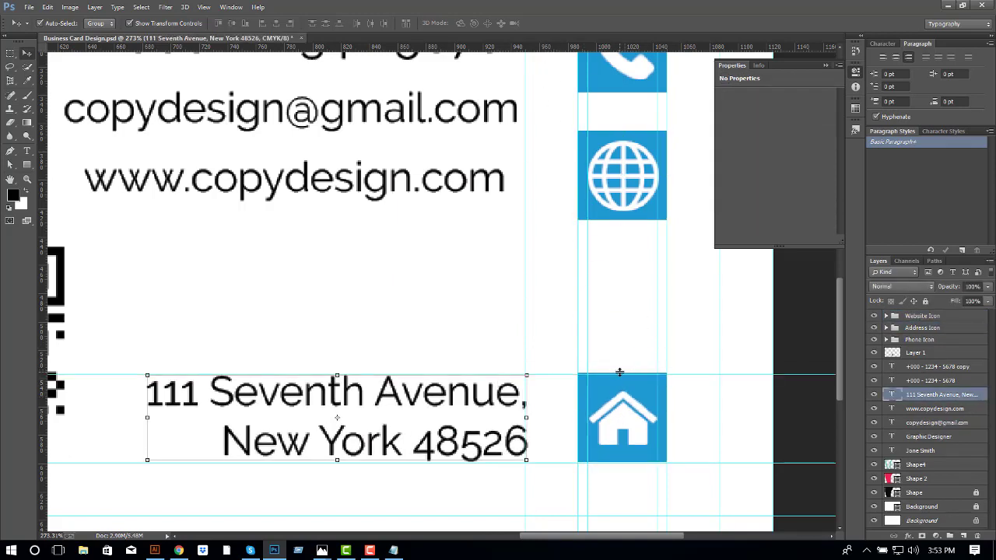
scroll(642, 326, down, 2)
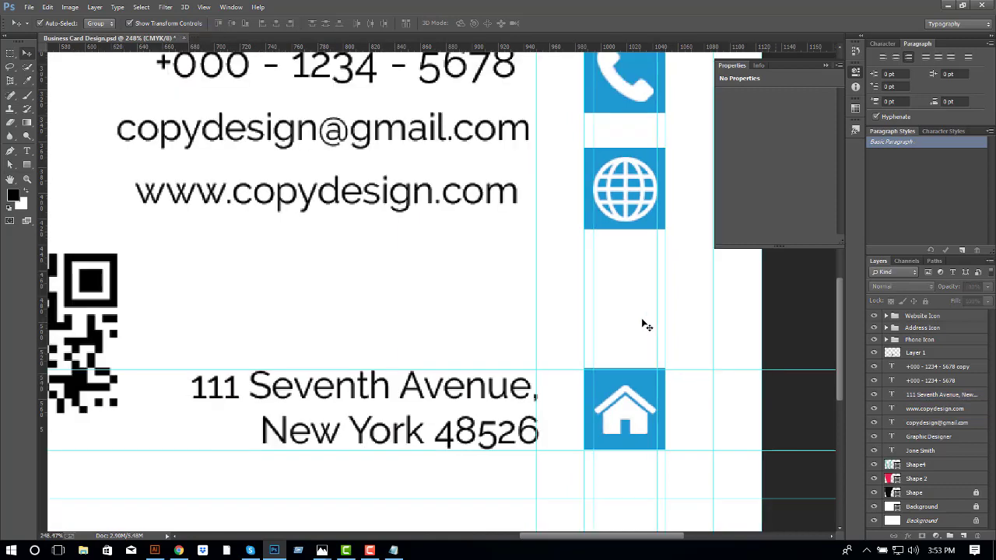
scroll(640, 332, down, 3)
click(640, 331)
scroll(642, 306, down, 1)
- Move the website address into the email text layer as its second line
shift+click(643, 305)
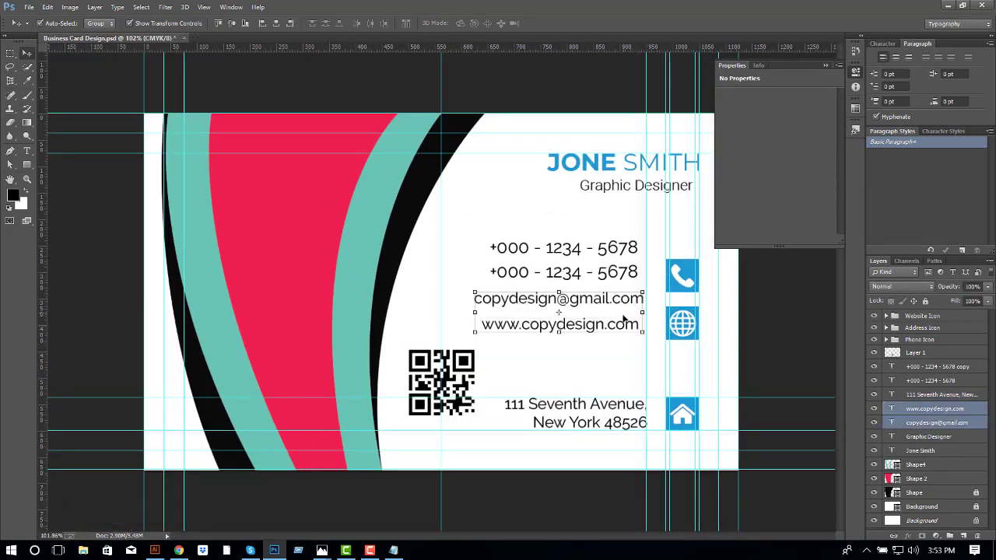
click(616, 327)
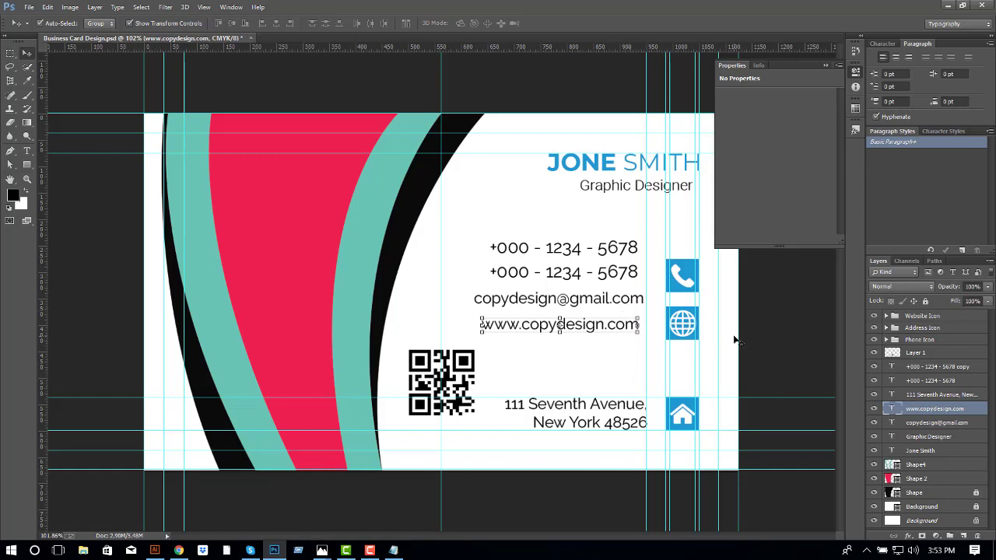
key(t)
key(Return)
key(BackSpace)
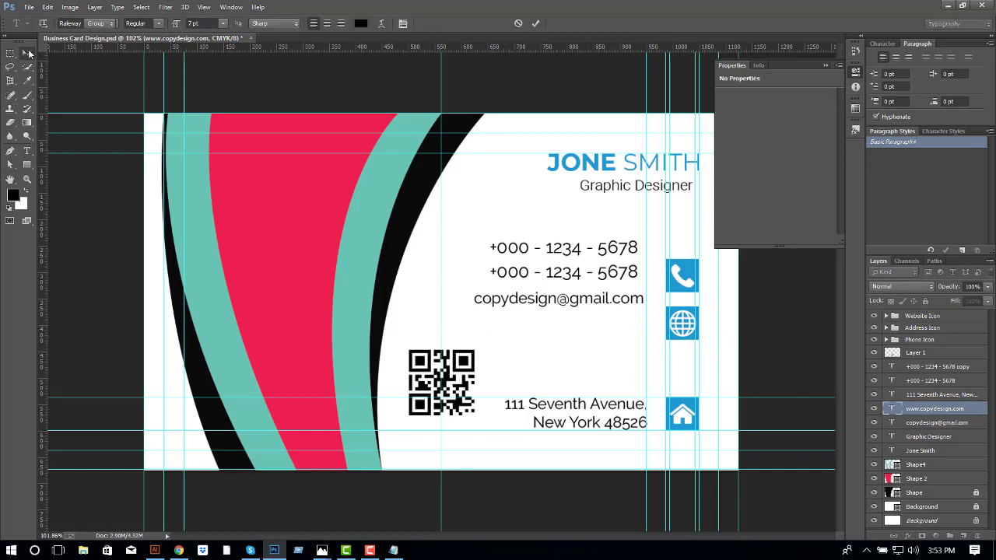
click(643, 298)
key(Return)
text(www.copydesign.com)
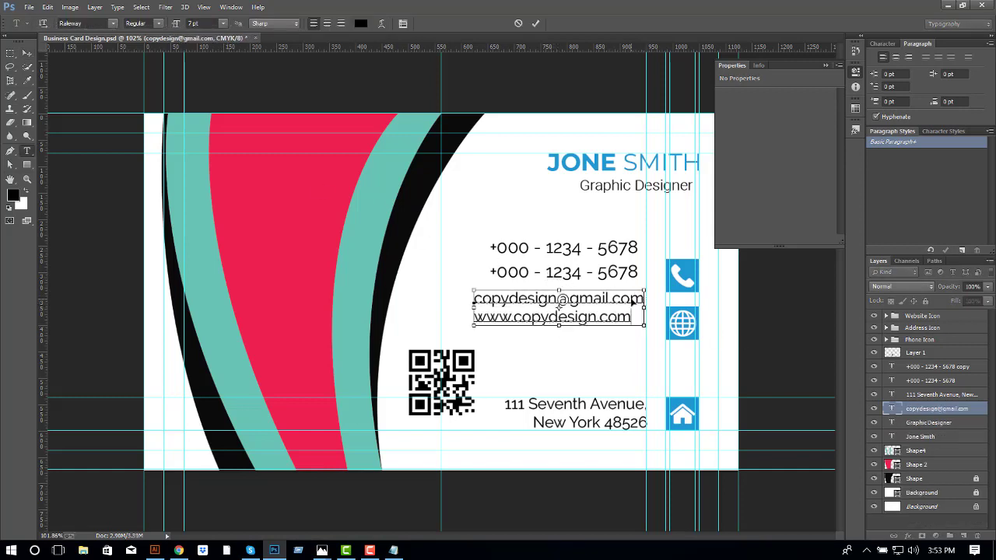
key(ctrl+Return)
- Right-align the two-line contact text beside the globe icon, with guides at its top and bottom
key(v)
click(907, 57)
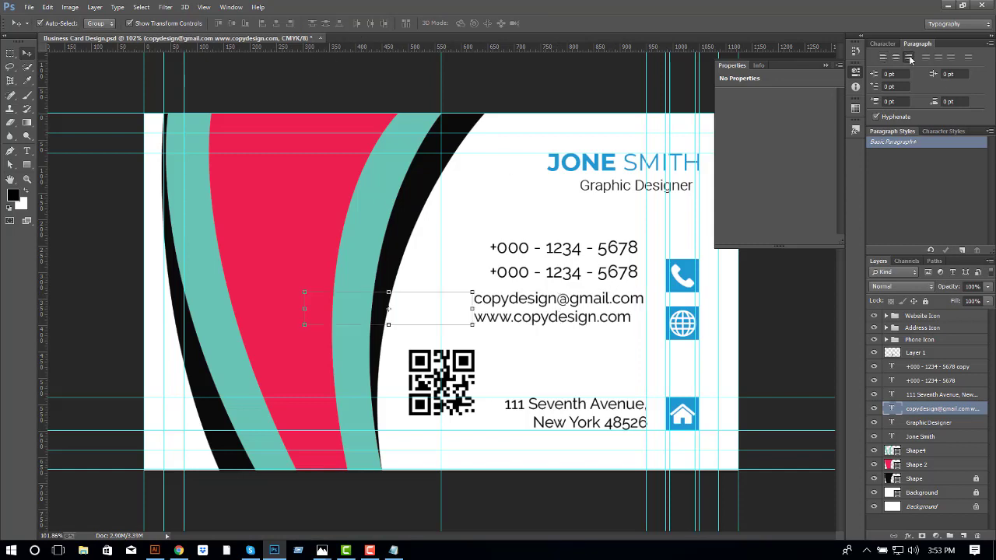
drag(464, 301, 633, 319)
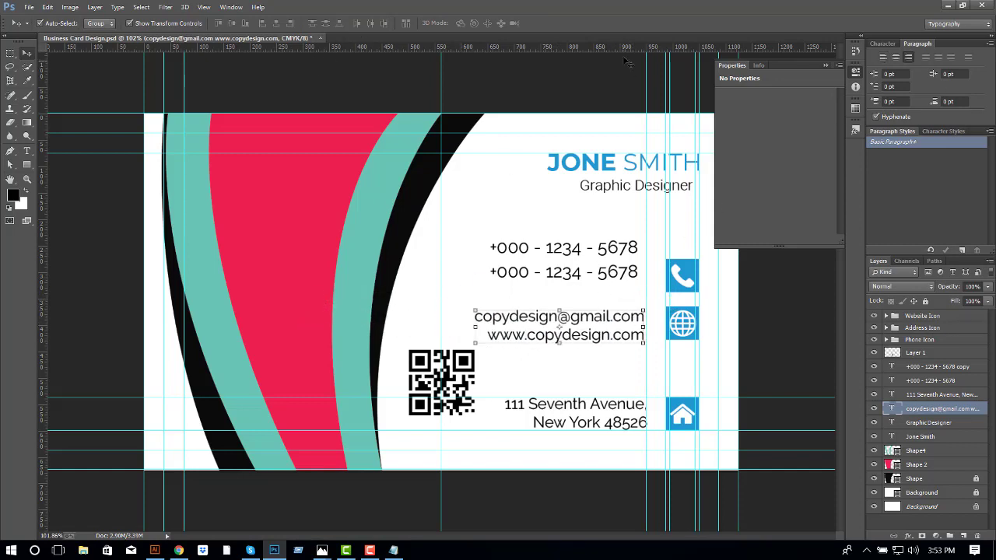
drag(629, 48, 692, 307)
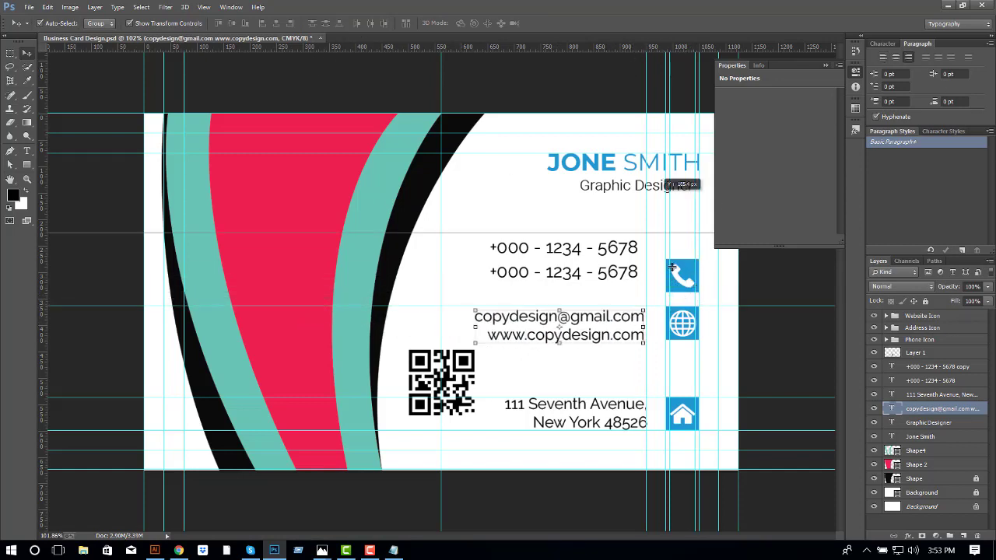
drag(685, 48, 703, 339)
key(ctrl+plus)
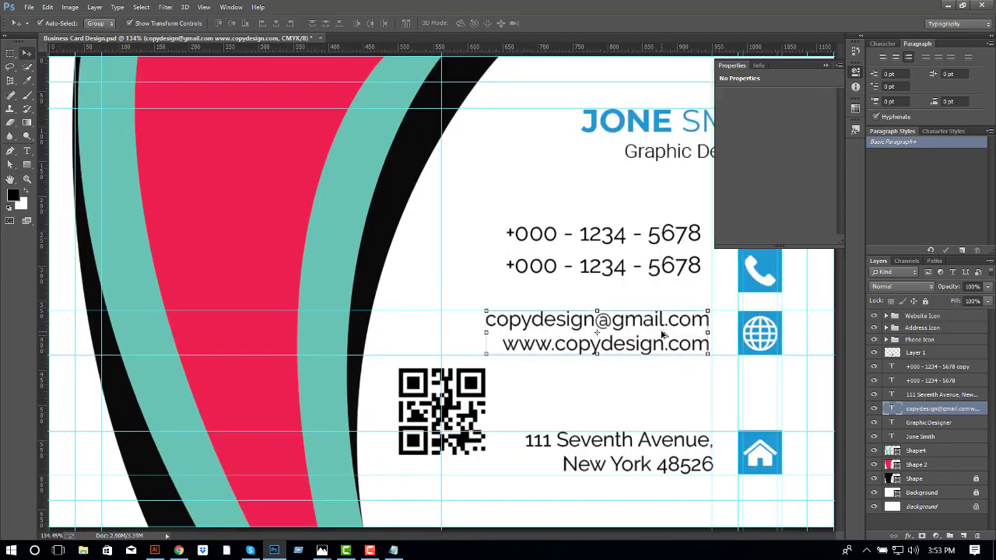
click(682, 291)
key(ctrl+0)
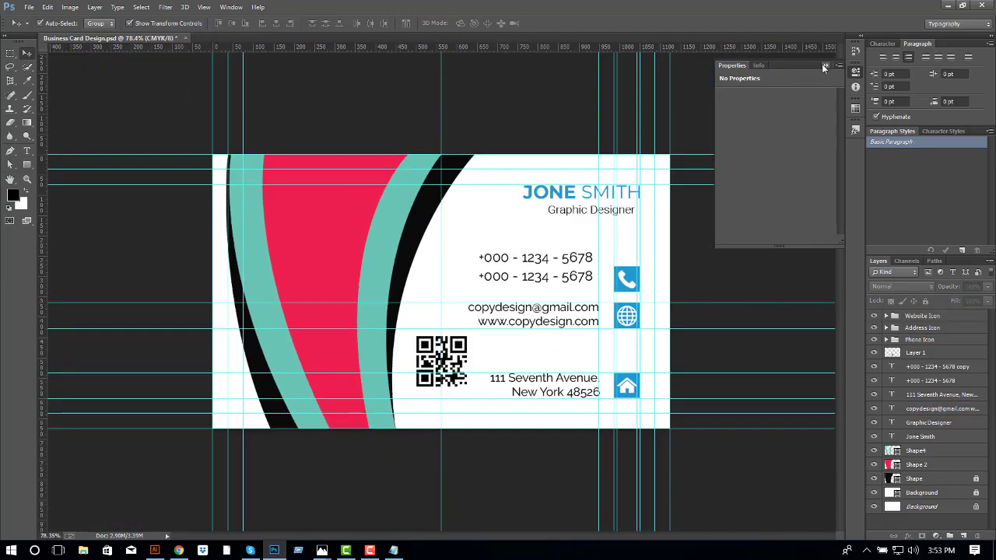
- Group the contact text with the globe icon and rename the new Group 1
click(823, 67)
key(ctrl+plus)
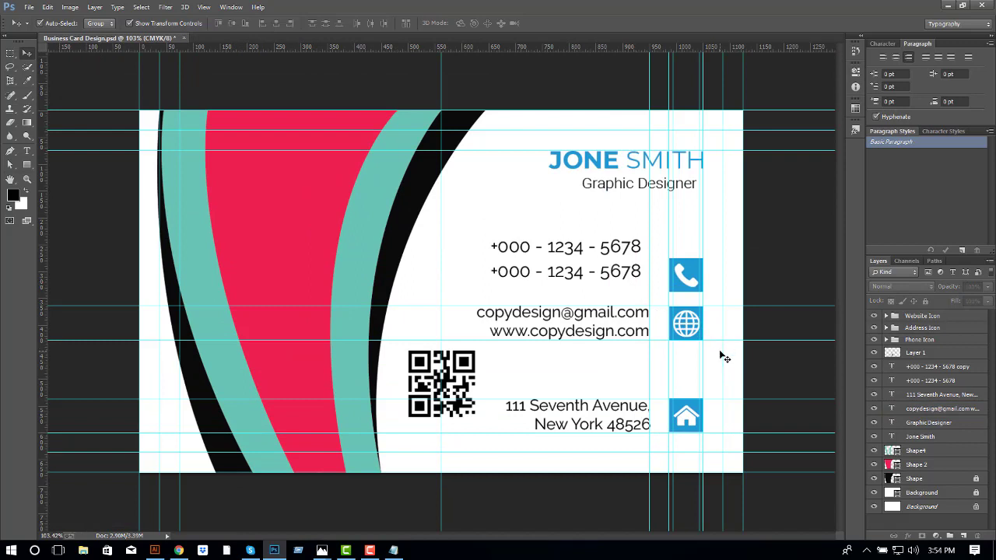
drag(719, 351, 473, 291)
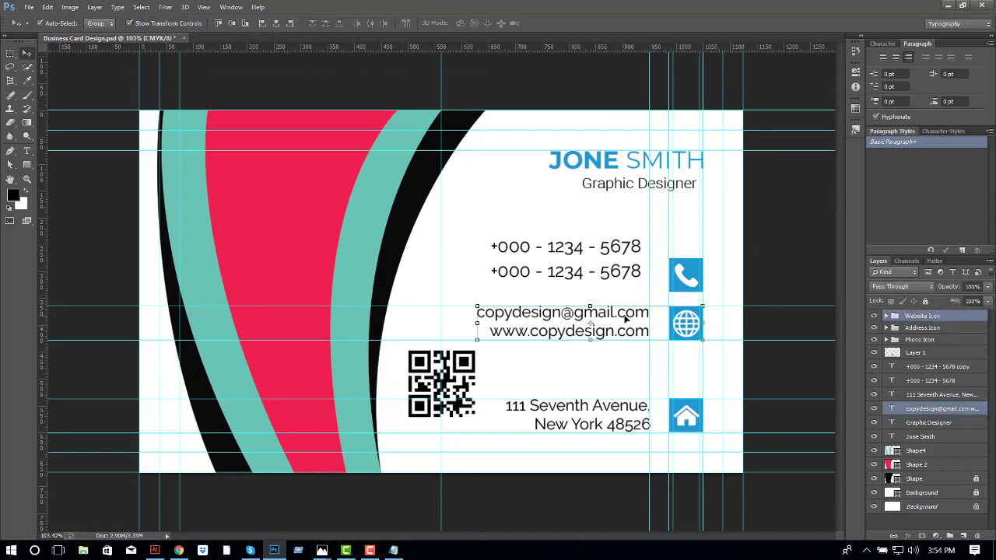
key(ctrl+g)
double_click(917, 316)
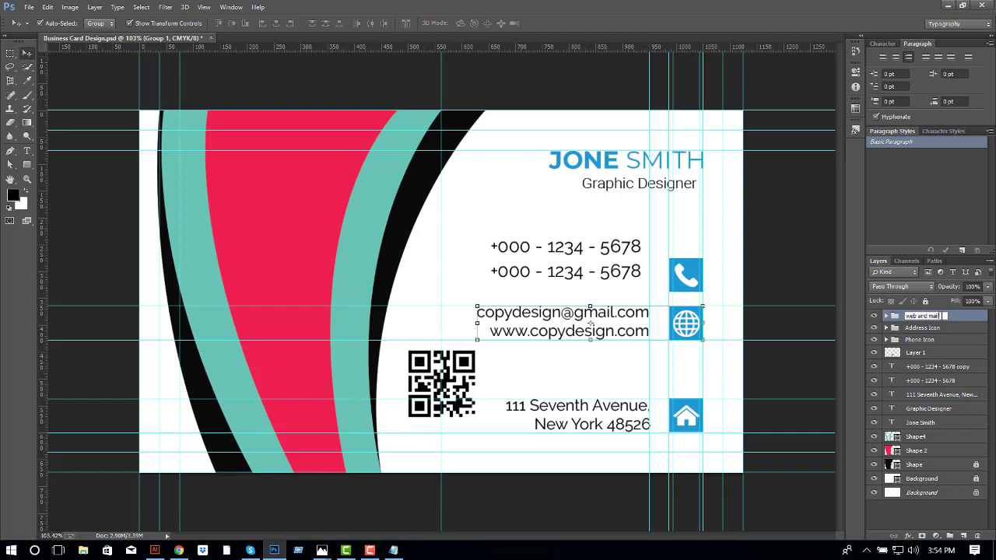
- Group the address text with the house icon as 'Address', and move the email/website block lower
key(Return)
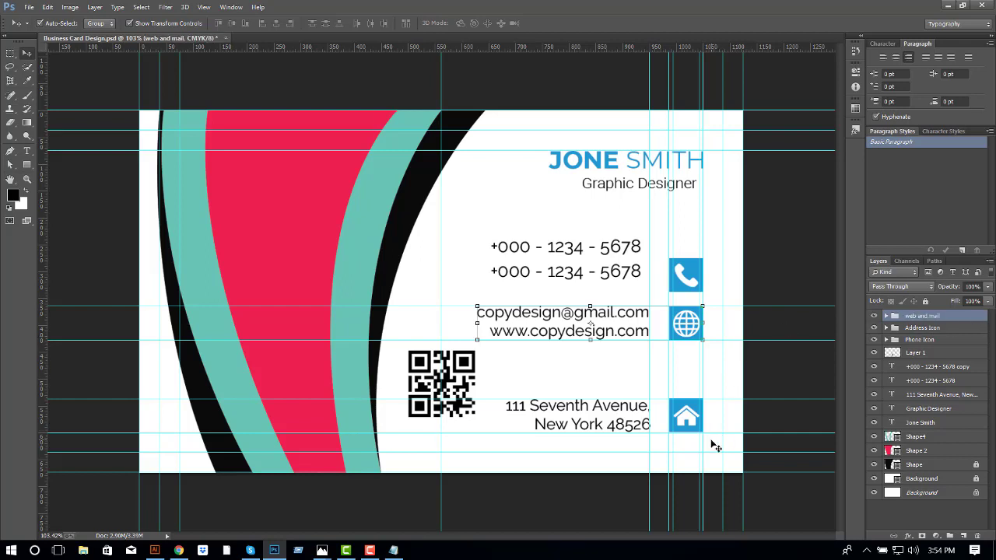
drag(710, 454, 506, 389)
key(ctrl+g)
double_click(921, 327)
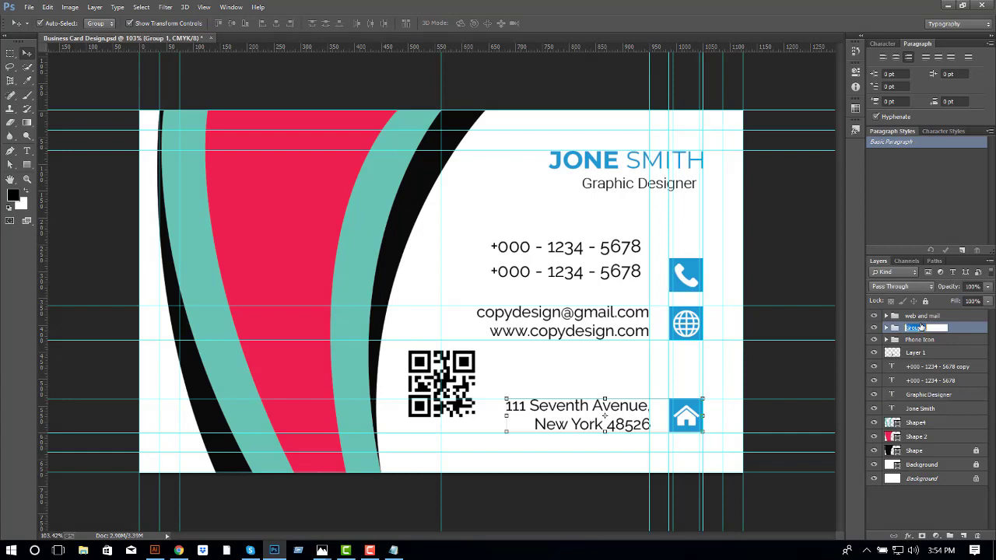
text(Address)
key(Return)
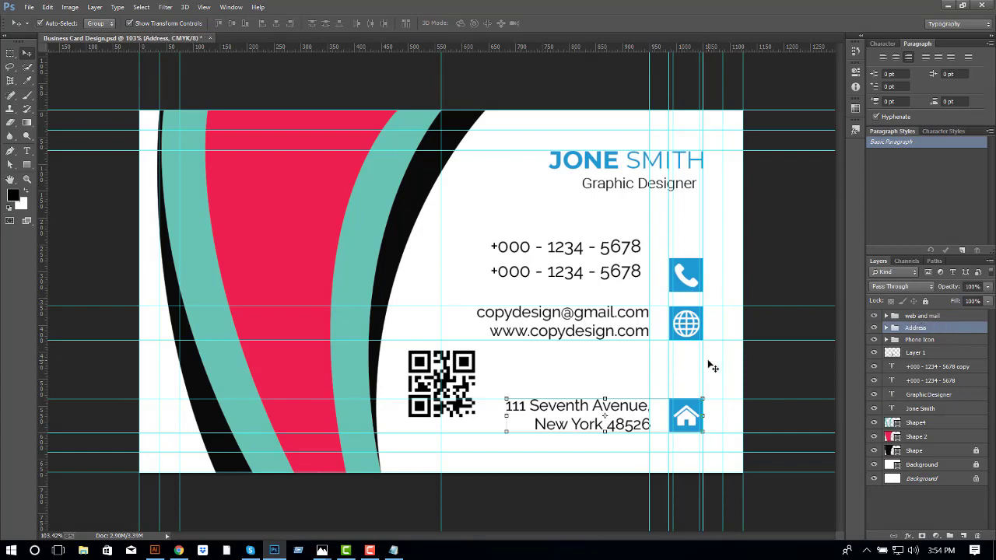
drag(544, 315, 544, 349)
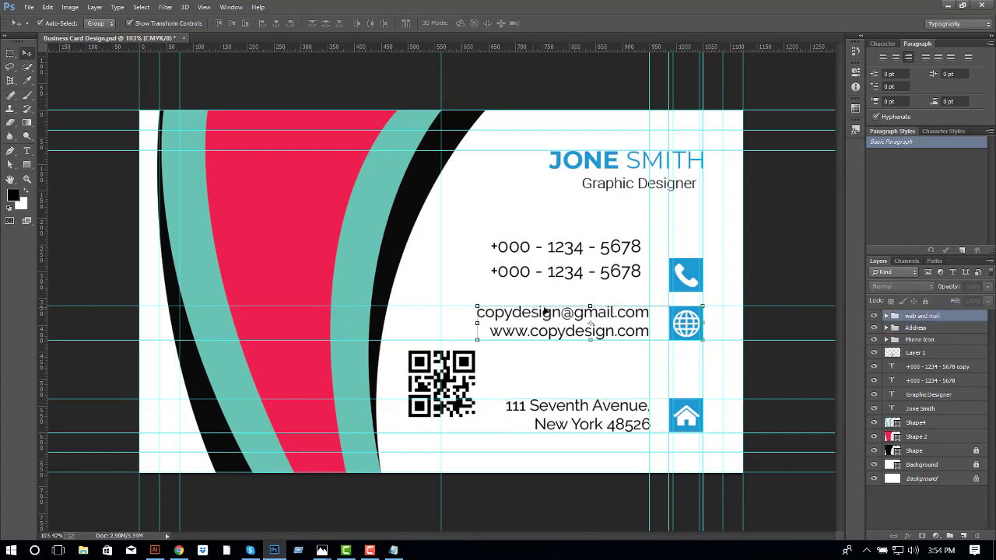
click(718, 295)
- Delete the duplicate phone layer and paste the second number as a new line in the phone text
click(636, 277)
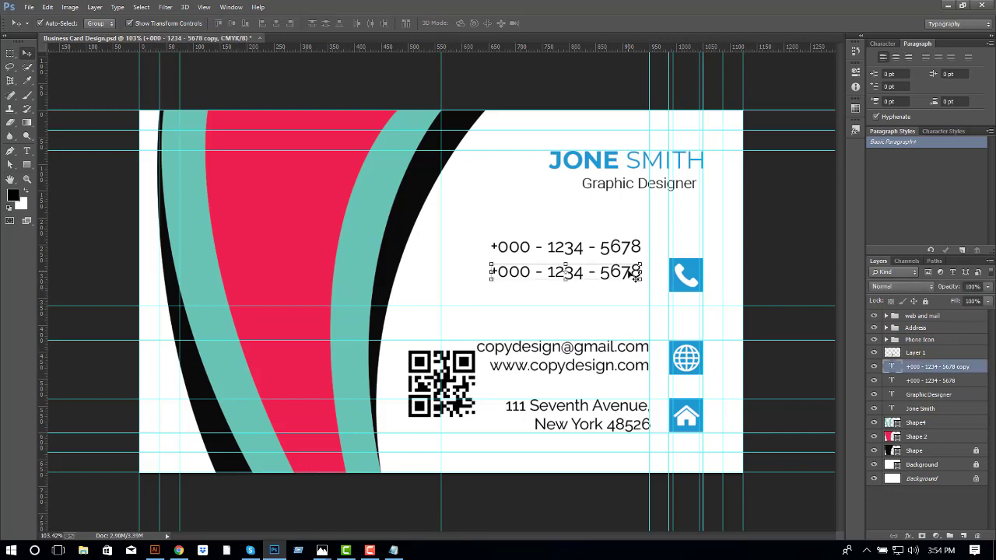
double_click(620, 272)
key(ctrl+c)
key(BackSpace)
key(ctrl+Return)
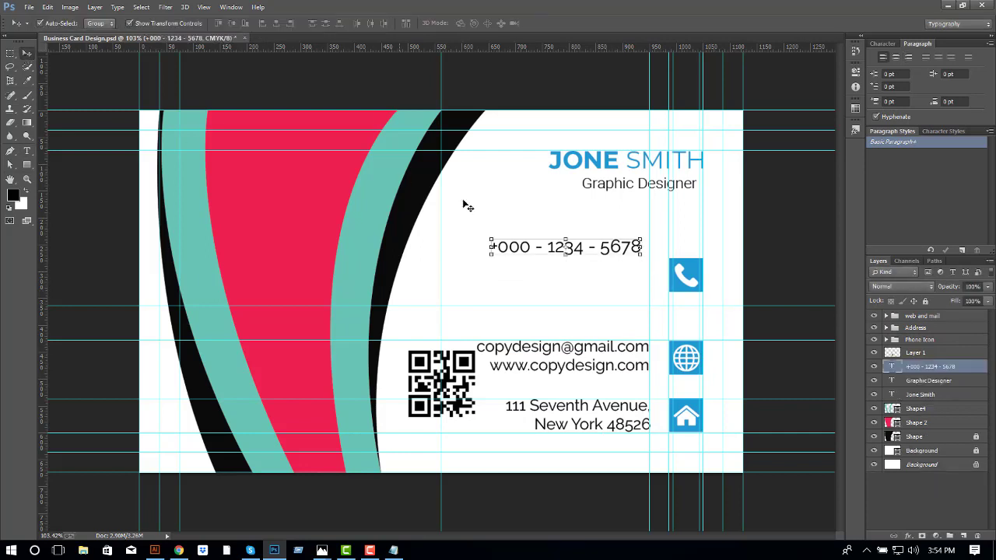
key(t)
click(639, 247)
key(Return)
key(ctrl+v)
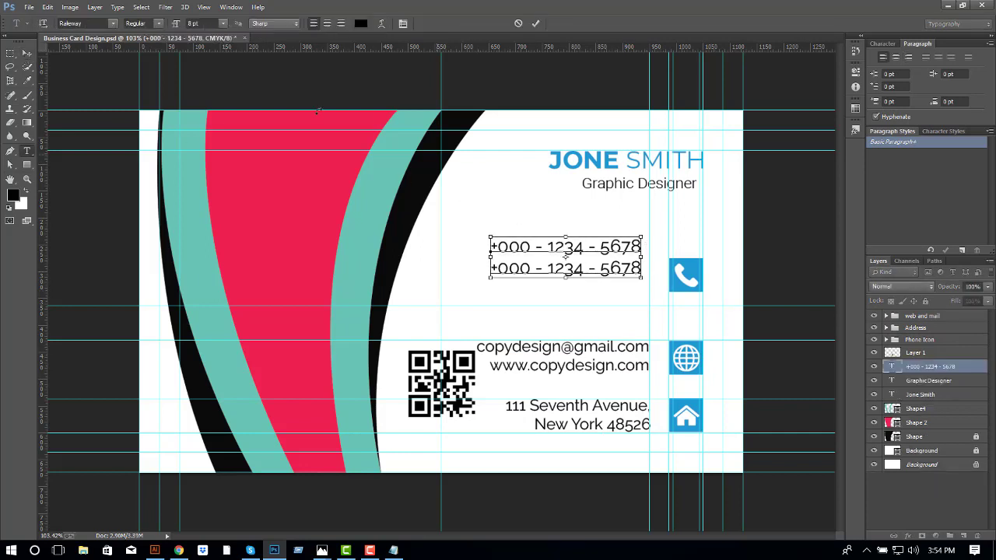
key(ctrl+Return)
- Right-align the two-line phone text and line it up with the phone icon using a guide
key(v)
click(907, 57)
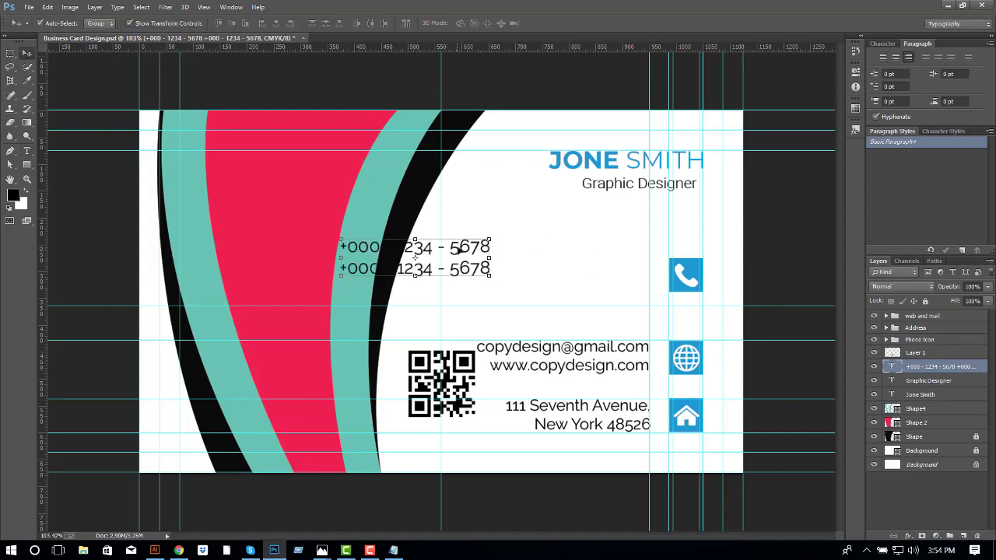
drag(459, 247, 622, 265)
scroll(441, 291, up, 1)
scroll(695, 254, up, 2)
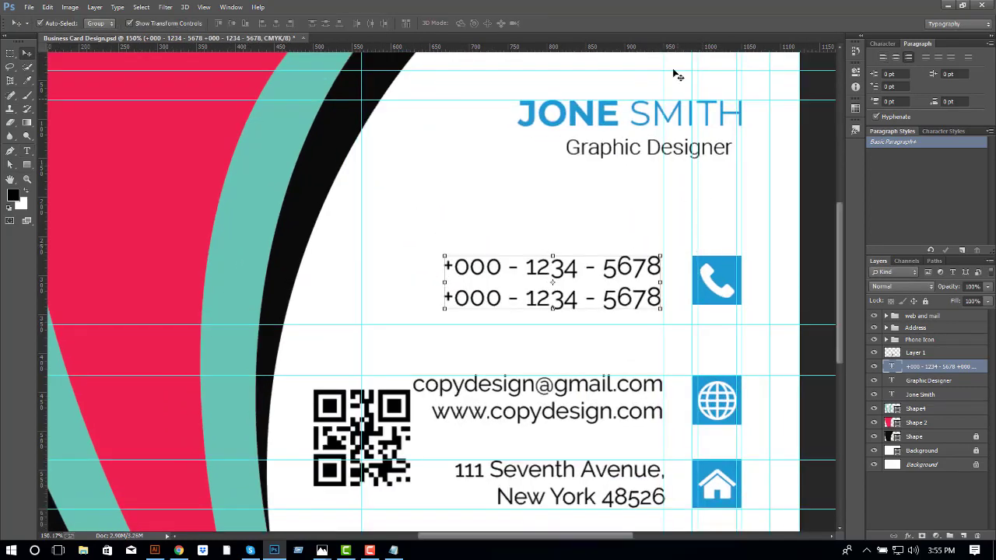
drag(697, 209, 717, 243)
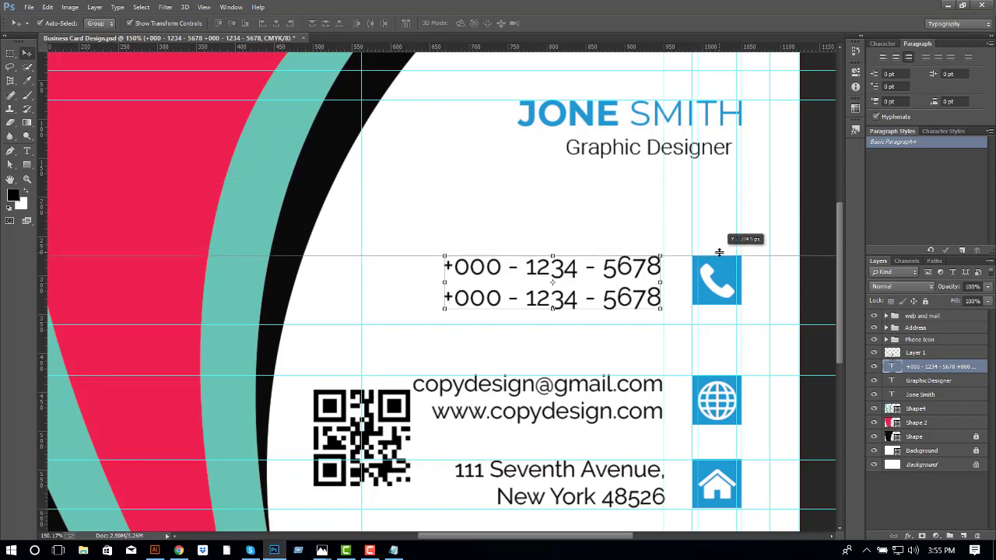
click(689, 160)
click(655, 53)
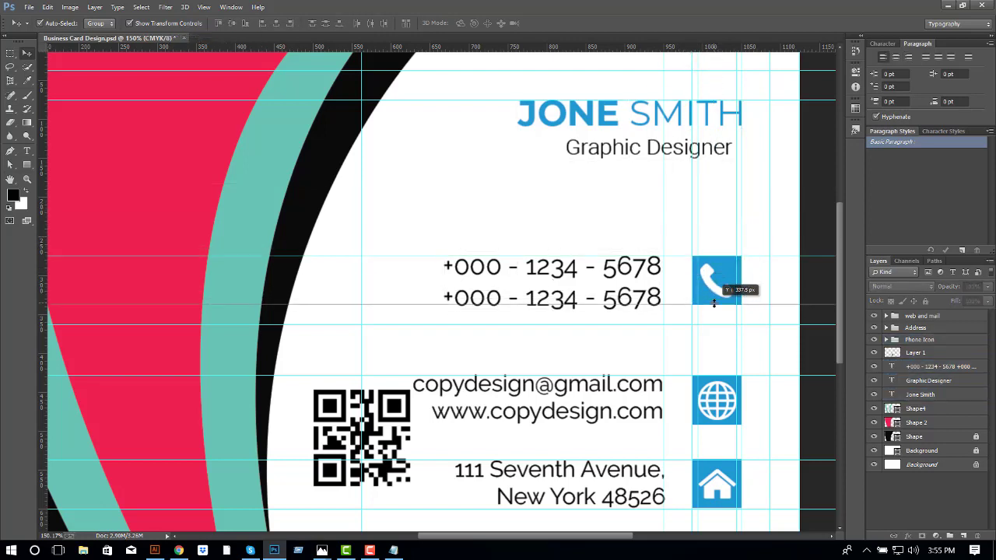
click(648, 292)
drag(659, 297, 662, 294)
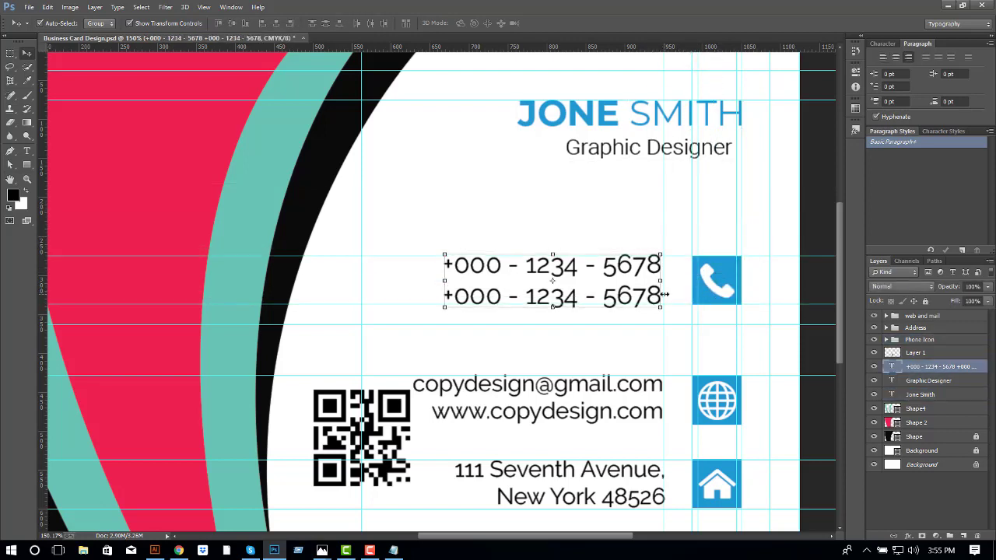
- Check the email/website and phone layers, expanding the web and mail group to inspect its contents
click(879, 47)
click(610, 389)
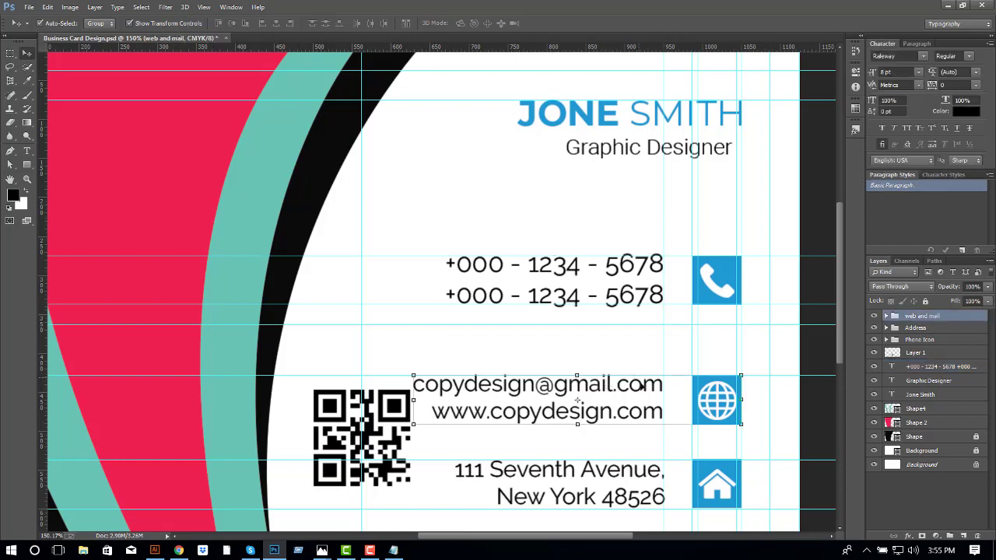
click(657, 291)
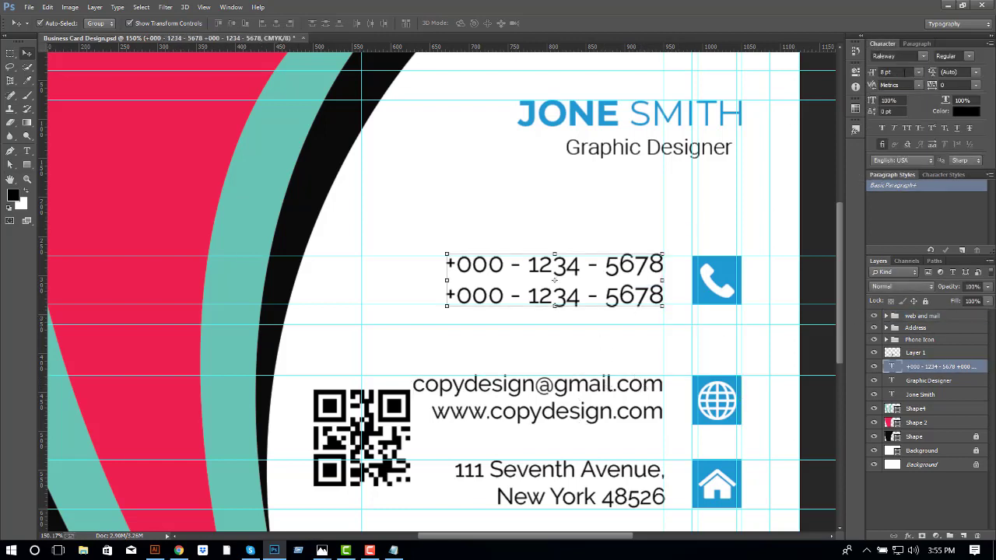
scroll(596, 228, down, 2)
click(870, 315)
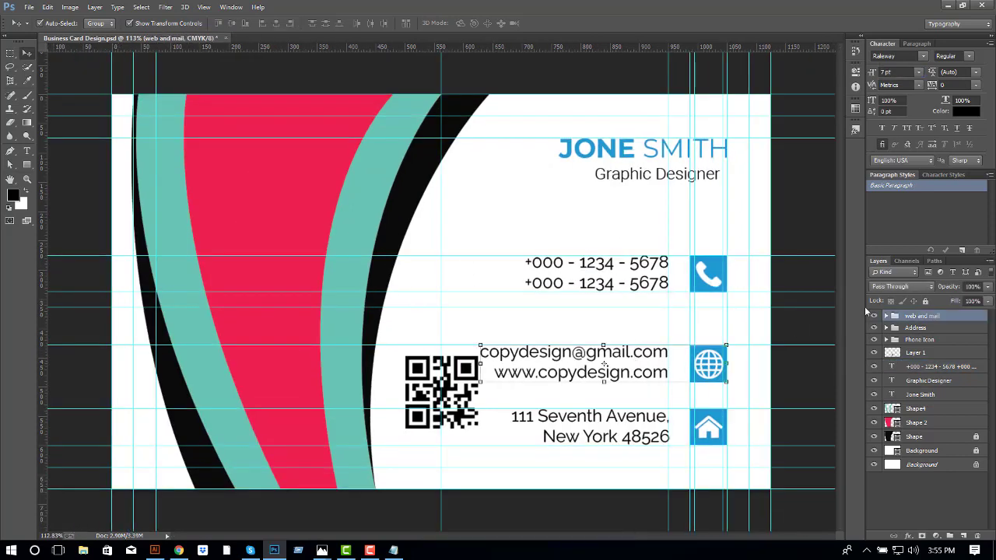
click(885, 316)
click(902, 340)
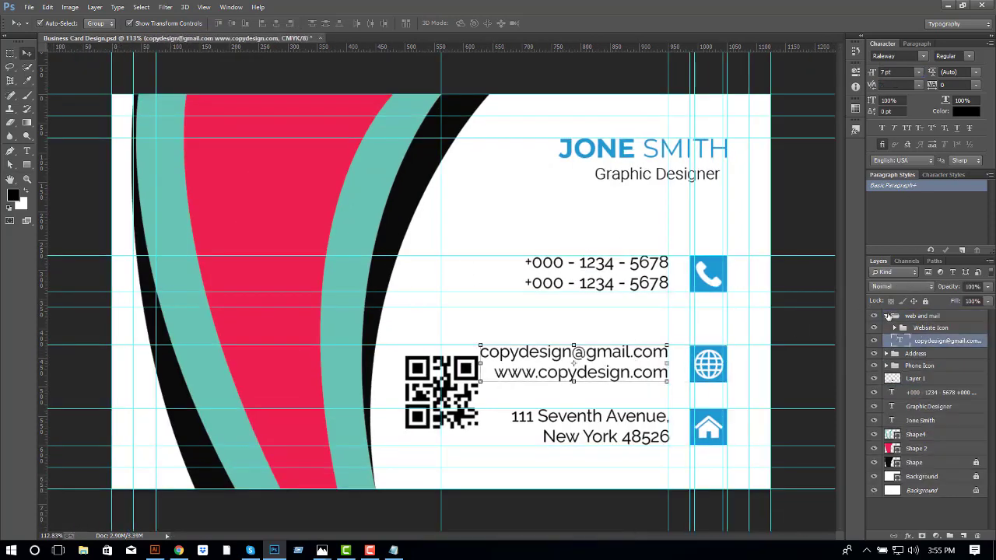
click(886, 315)
click(662, 288)
click(658, 319)
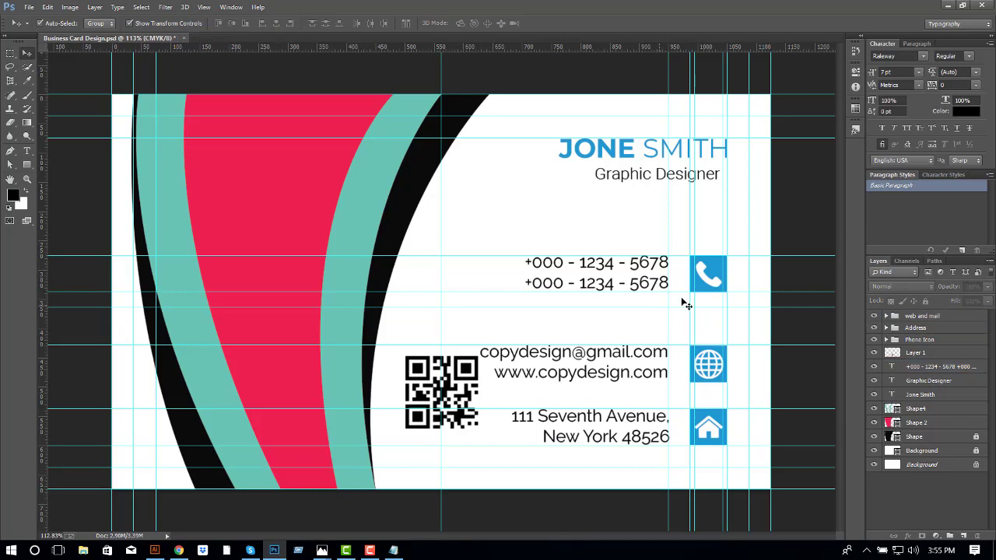
- Group the phone numbers and phone icon as 'Mobile Nuber'
drag(652, 257, 723, 278)
key(ctrl+g)
text(Mobile Nuber)
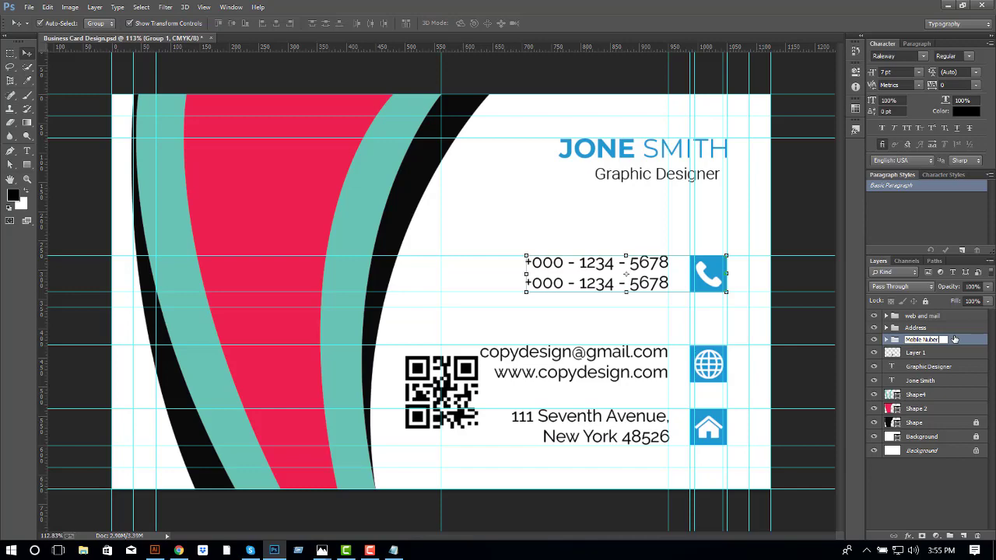
key(Return)
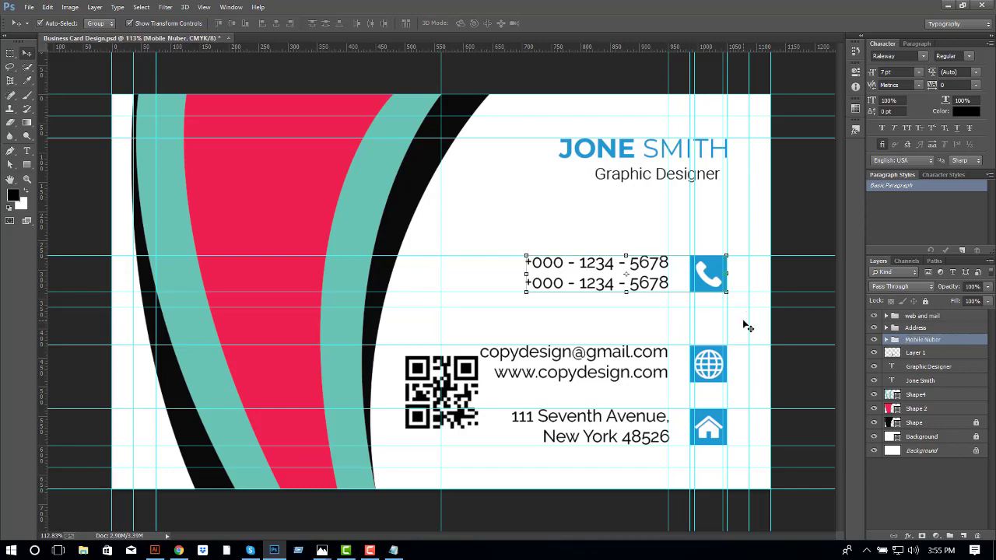
shift+click(920, 317)
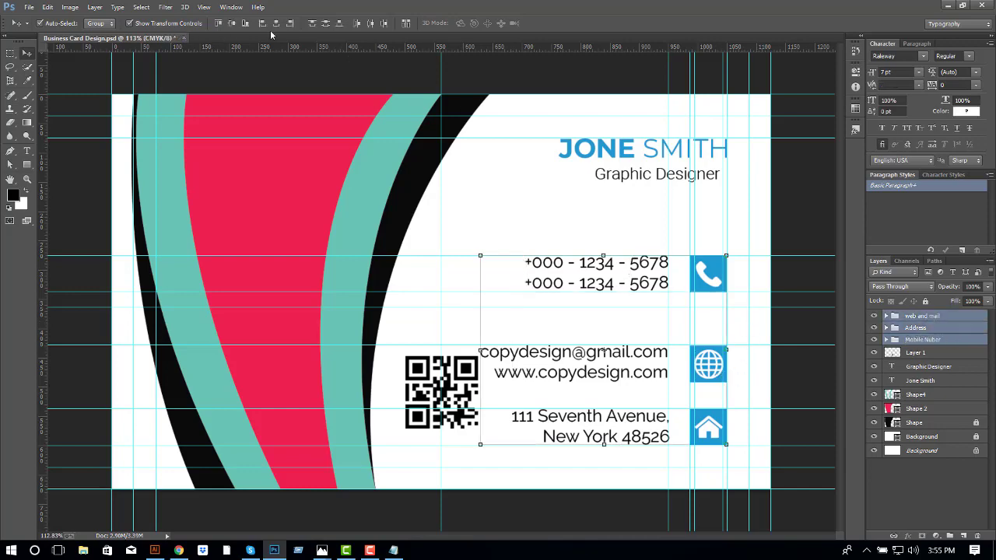
- Distribute the three contact groups' vertical centres and nudge the email/website block down
click(318, 24)
click(567, 224)
key(ctrl+0)
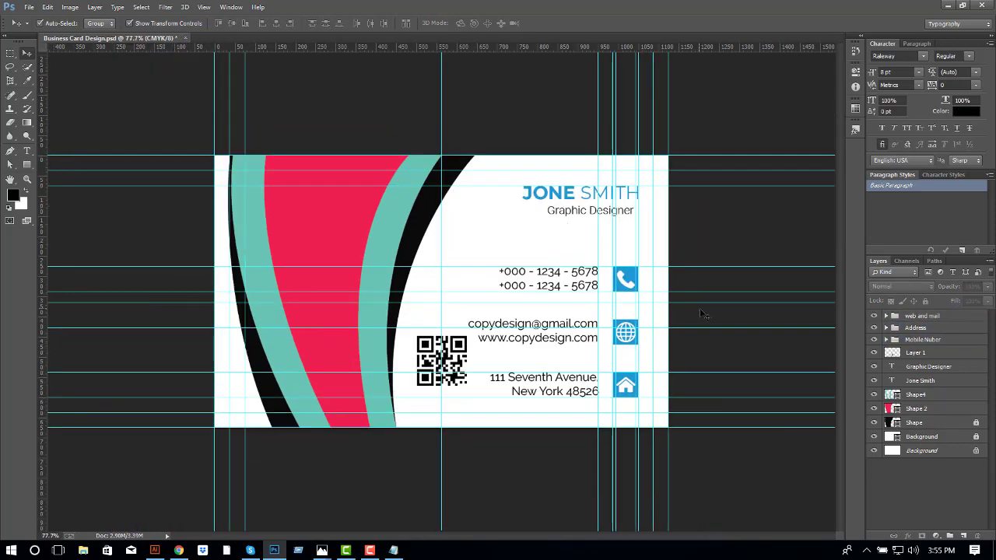
click(643, 345)
key(Down)
key(Down)
key(Down)
key(Down)
key(Down)
key(Down)
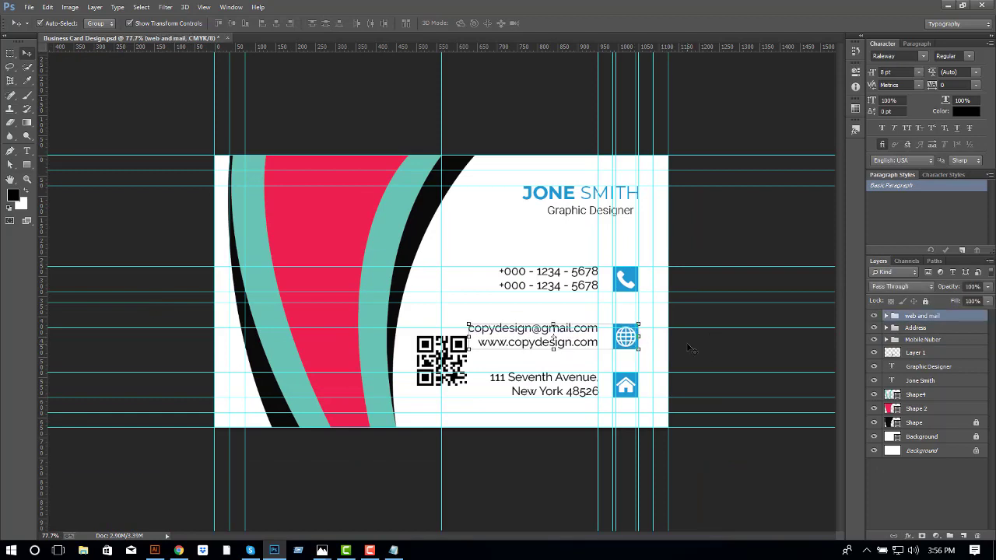
key(Down)
key(Down)
key(Down)
key(Down)
key(Down)
key(Down)
click(632, 284)
key(Down)
key(Down)
key(Down)
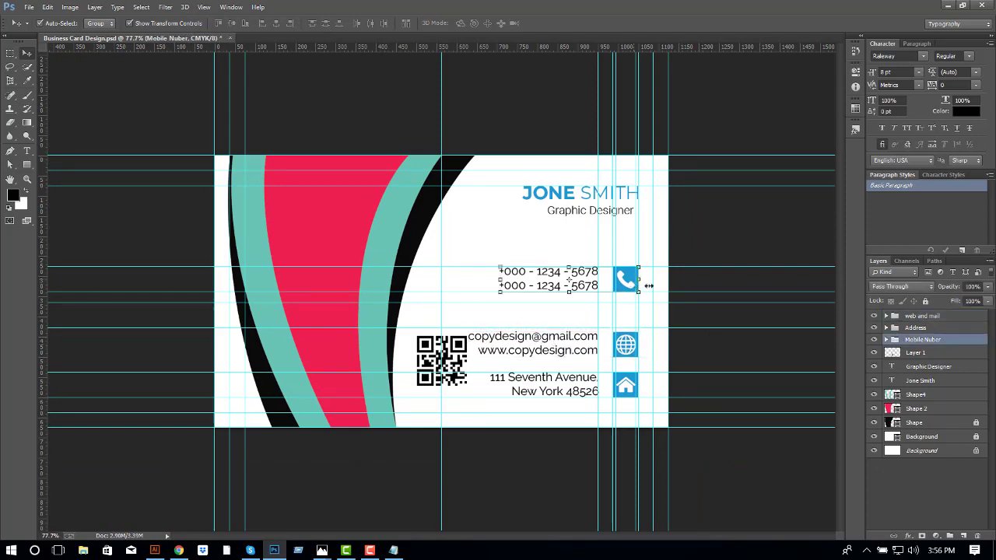
key(Down)
key(Down)
key(Down)
key(Down)
key(Down)
key(Down)
key(Down)
key(Down)
key(Down)
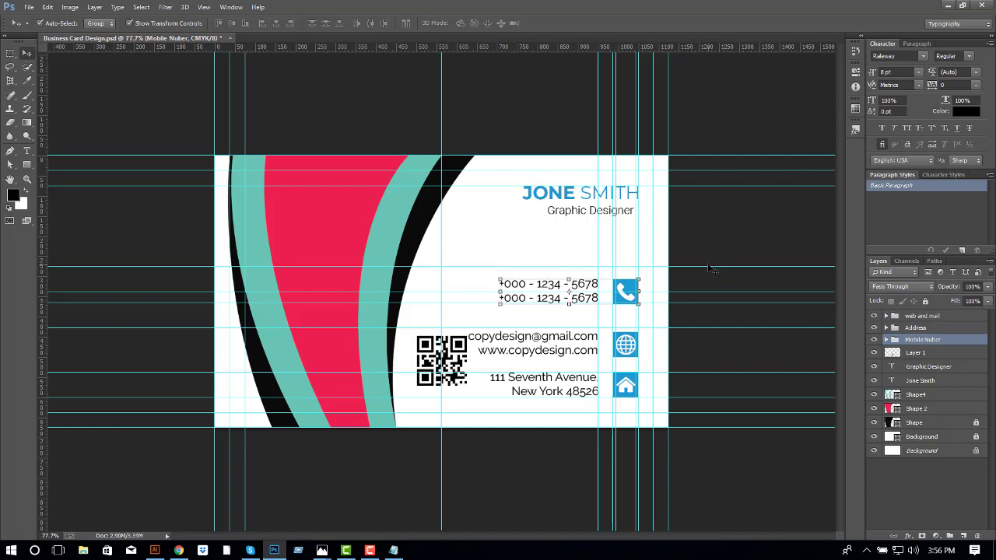
- Reposition the remaining guides, remove the unneeded ones, and nudge the phone block down
mouse_move(710, 268)
mouse_down()
mouse_move(716, 286)
mouse_move(741, 254)
mouse_move(707, 180)
mouse_up()
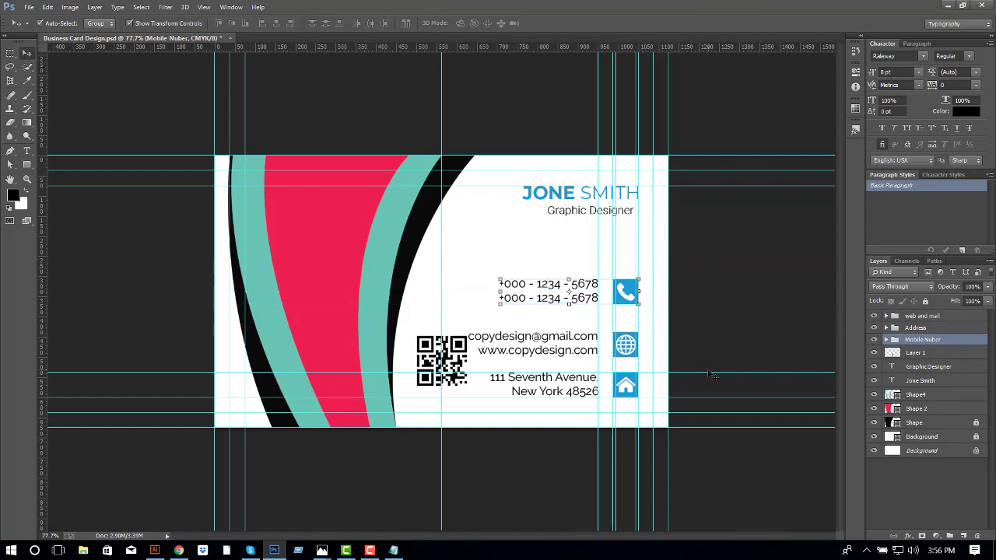
drag(713, 373, 681, 357)
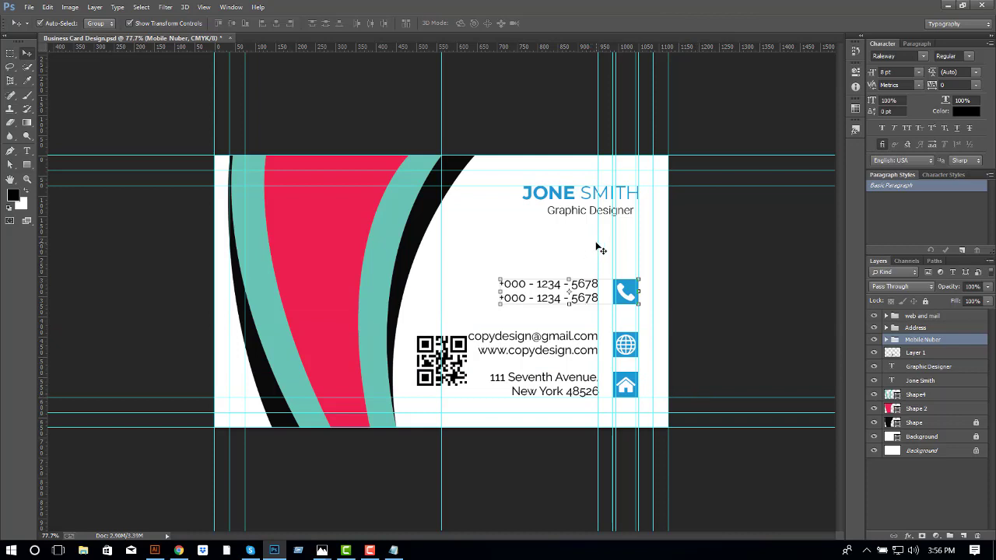
drag(615, 252, 613, 260)
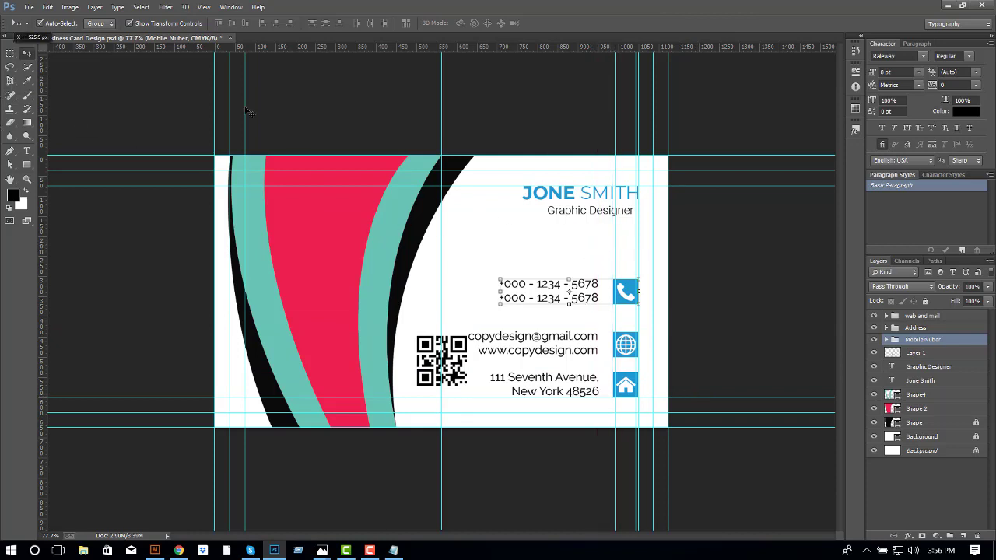
drag(248, 112, 249, 46)
key(Down)
key(Down)
key(Down)
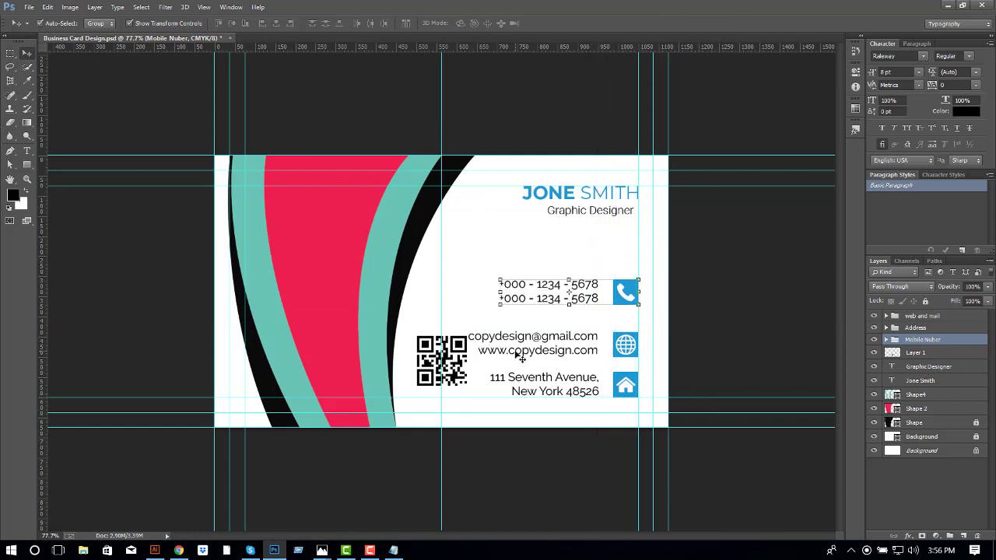
key(Down)
key(Down)
key(Down)
key(Down)
key(Down)
key(Down)
key(Down)
key(Down)
key(Down)
shift+click(536, 343)
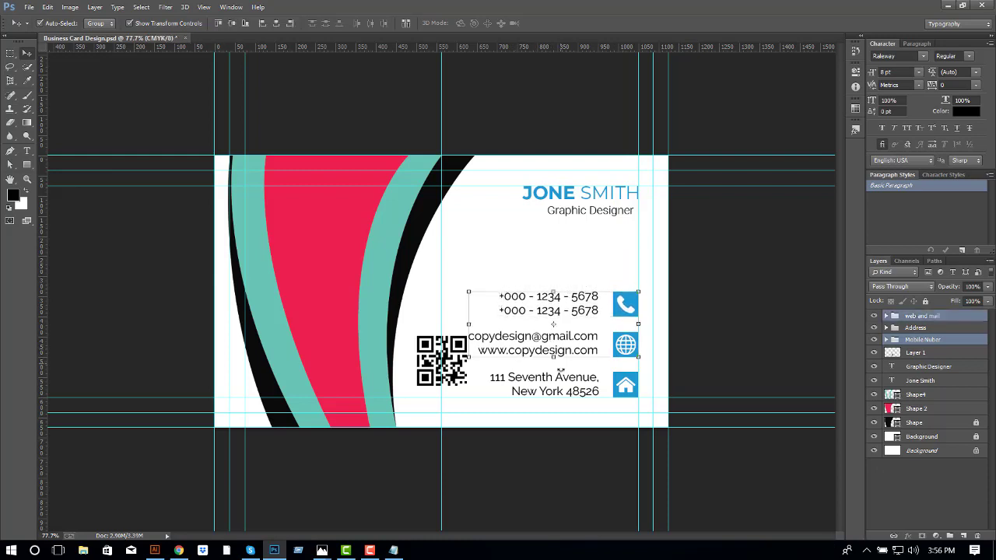
shift+click(544, 384)
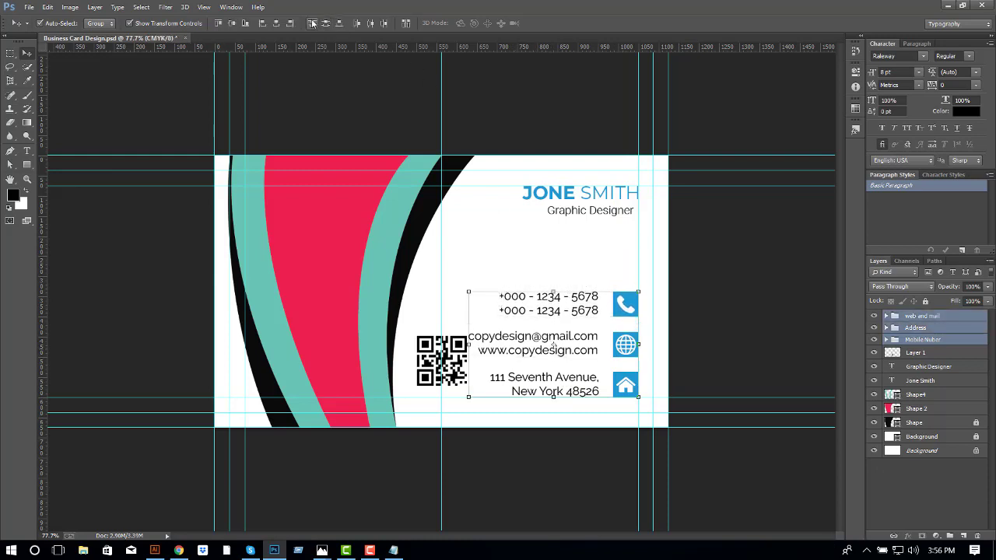
- Narrow the three curved red, teal and black bands
drag(422, 289, 242, 200)
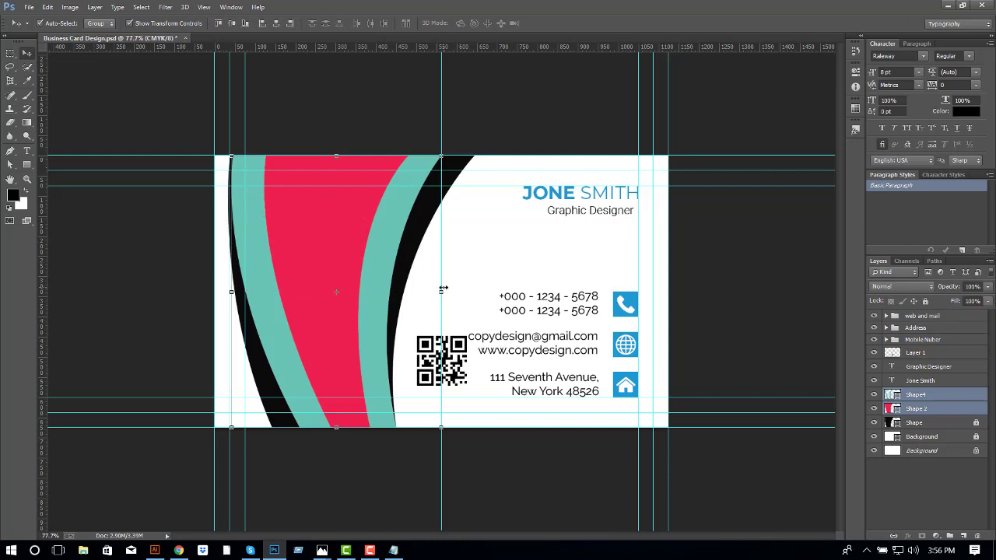
drag(435, 290, 247, 195)
key(Return)
click(914, 422)
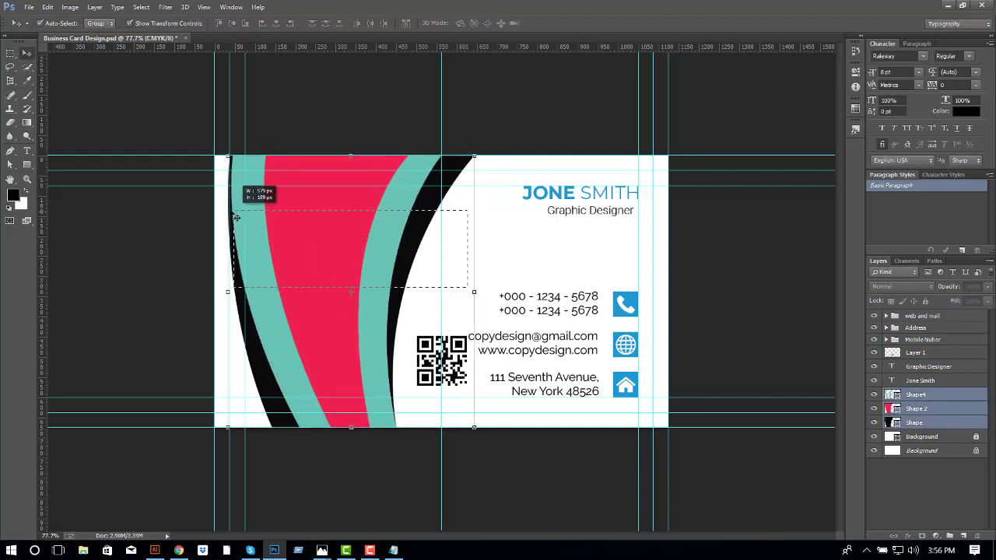
drag(474, 293, 449, 291)
key(Return)
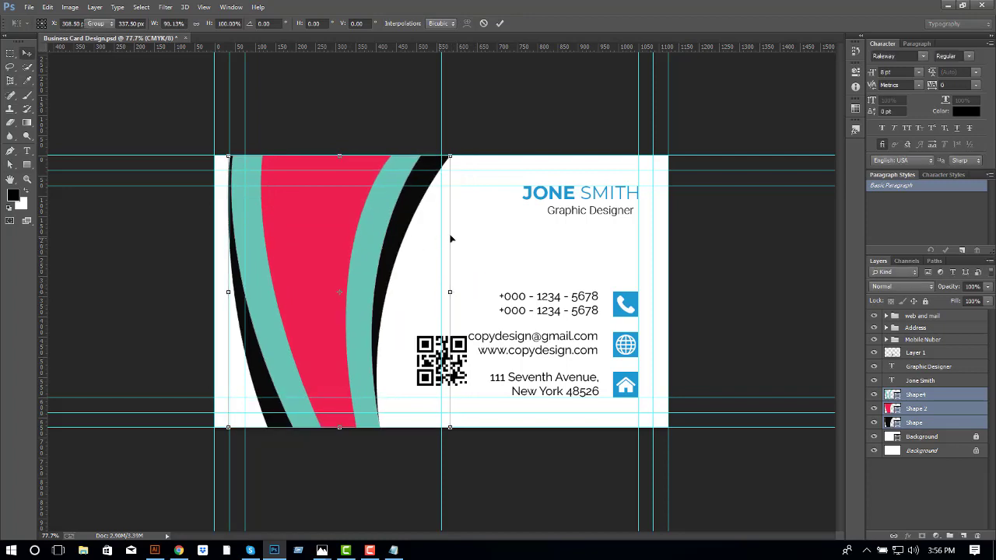
click(473, 385)
- Shrink the QR code and place it left of the email and address lines
click(466, 365)
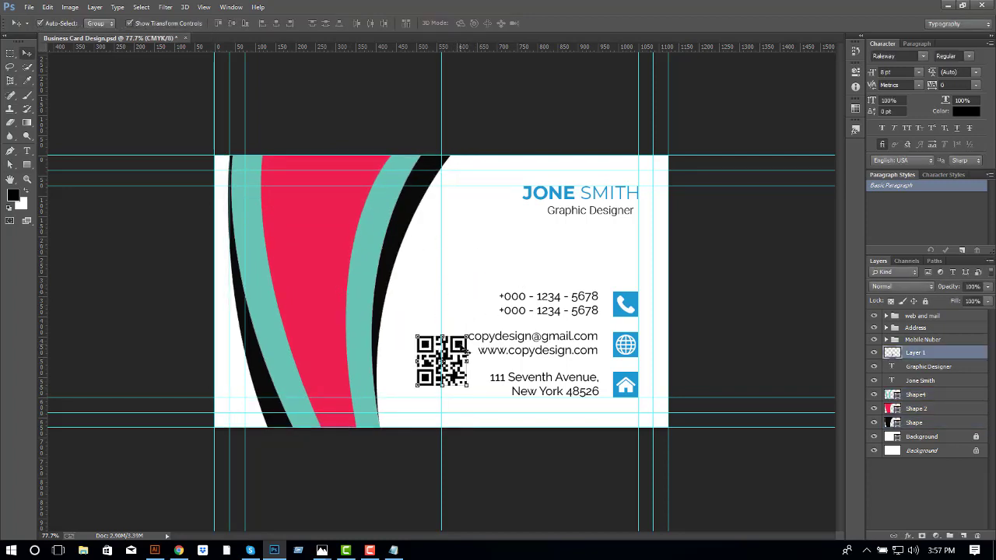
key(ctrl+t)
mouse_move(451, 366)
mouse_down()
mouse_move(429, 357)
mouse_move(438, 356)
mouse_up()
scroll(415, 291, up, 3)
key(Return)
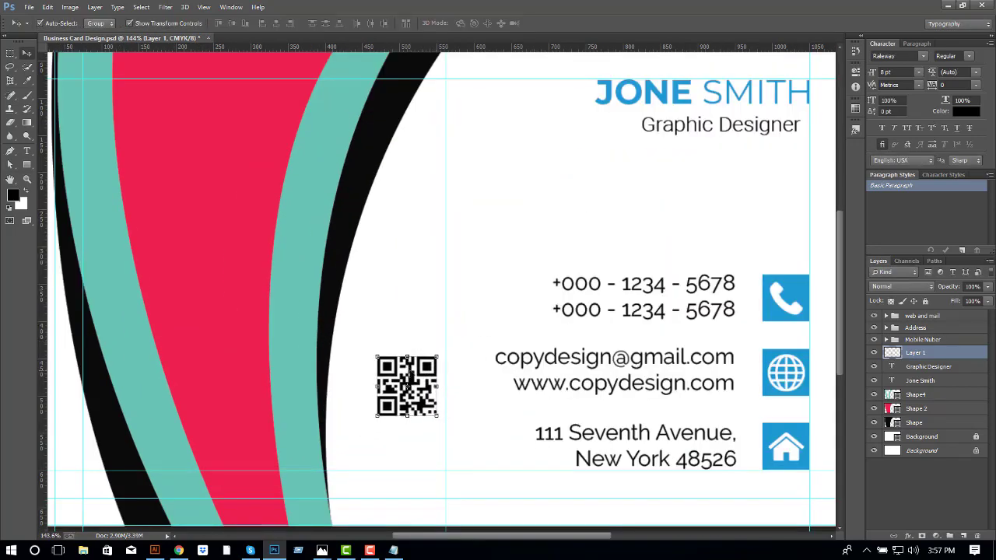
scroll(434, 381, down, 2)
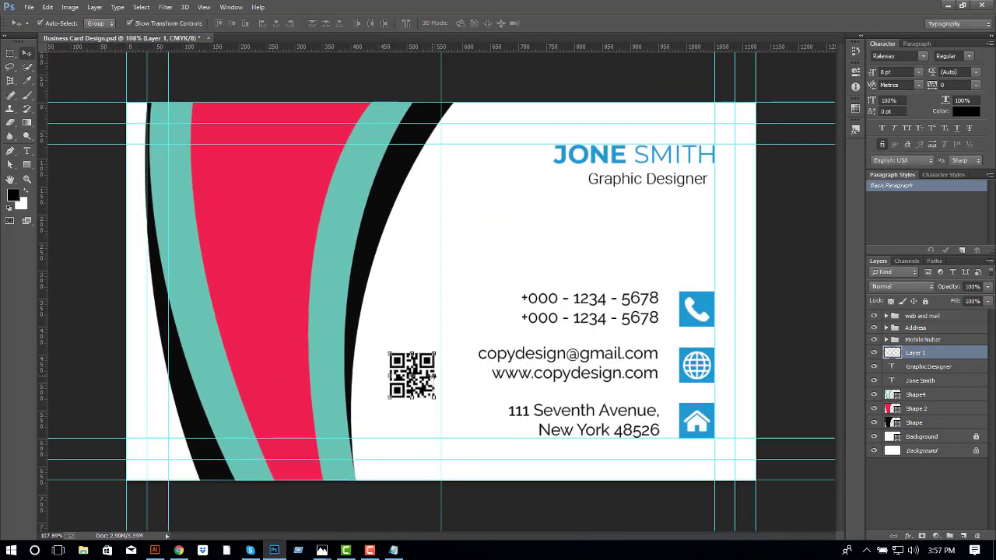
drag(430, 364, 428, 376)
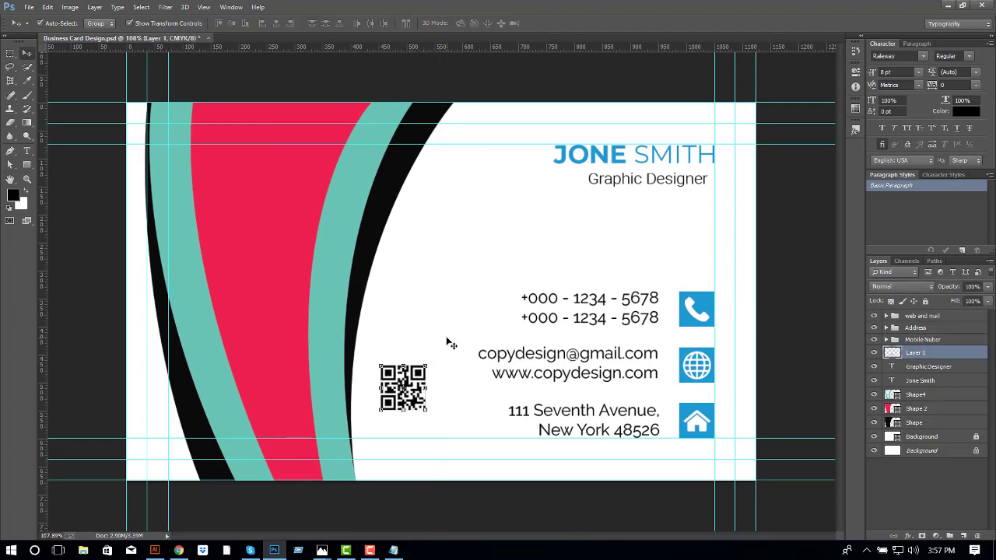
drag(446, 344, 413, 366)
scroll(413, 366, up, 3)
scroll(455, 427, up, 1)
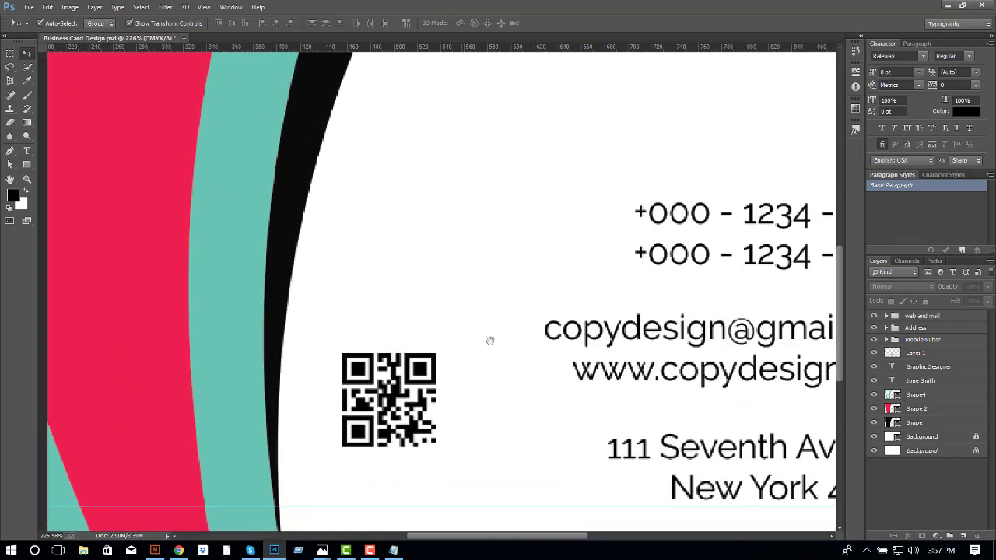
scroll(489, 339, up, 1)
scroll(436, 210, up, 1)
scroll(436, 210, up, 1)
- Draw a light grey square over the QR code and place it behind the code
key(u)
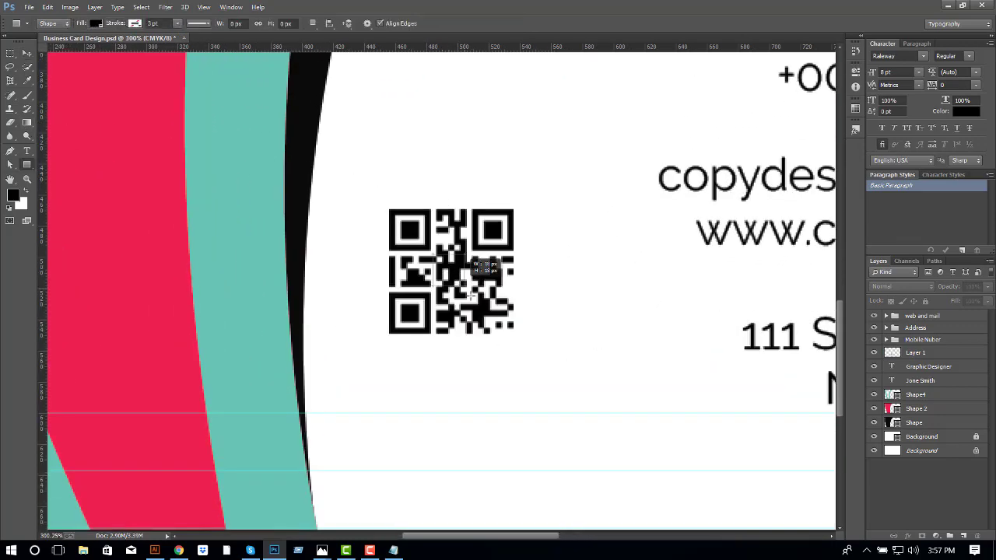
drag(471, 294, 524, 345)
key(v)
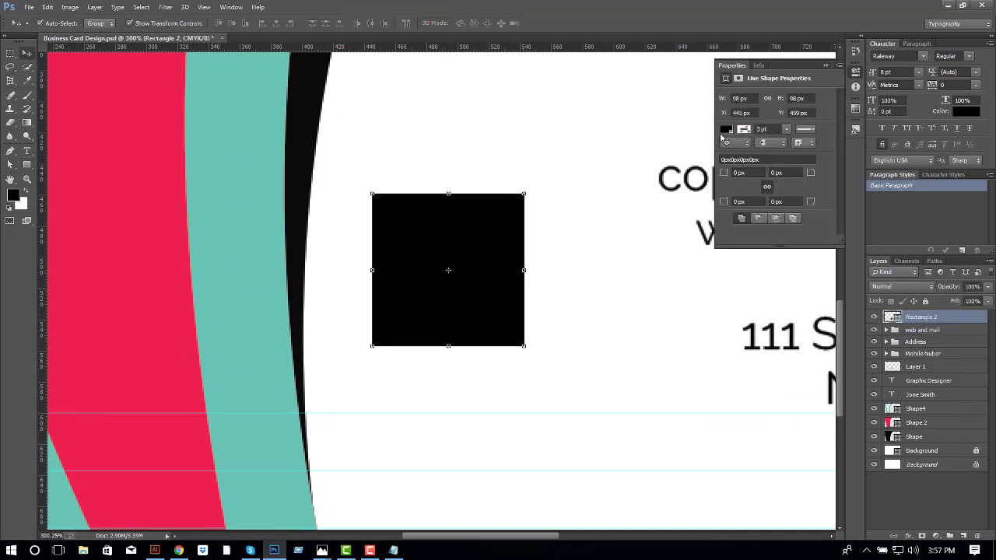
click(725, 130)
click(774, 187)
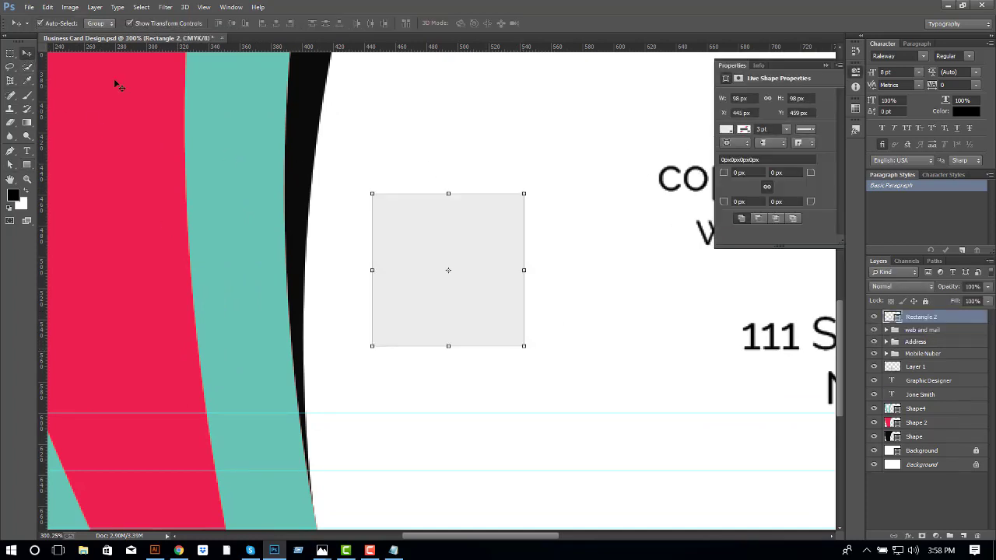
drag(963, 338, 933, 372)
scroll(536, 210, up, 1)
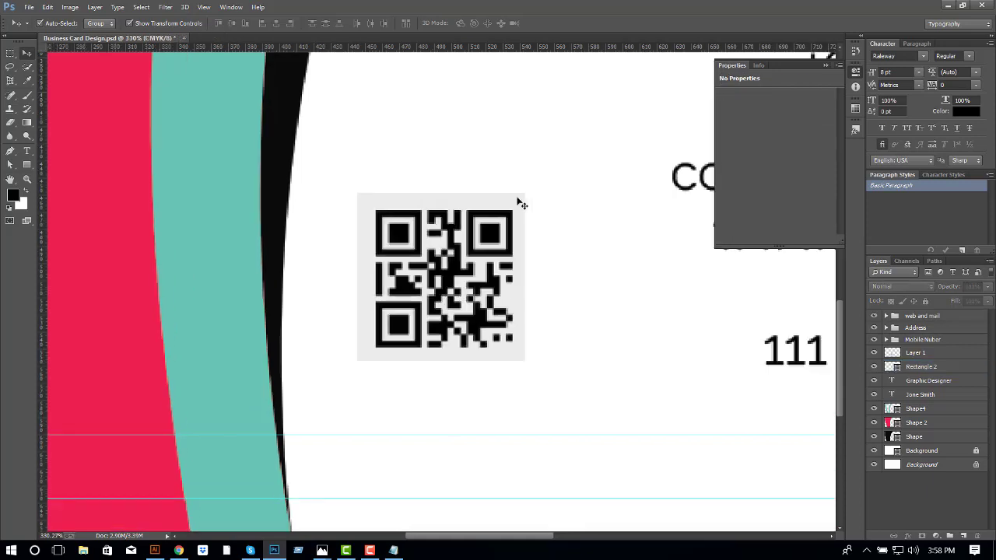
shift+click(518, 211)
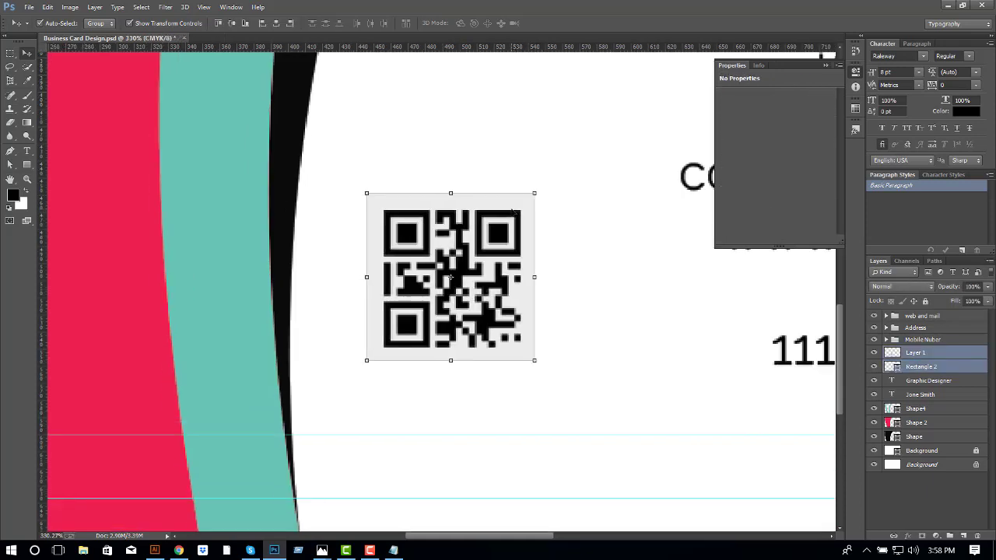
click(522, 200)
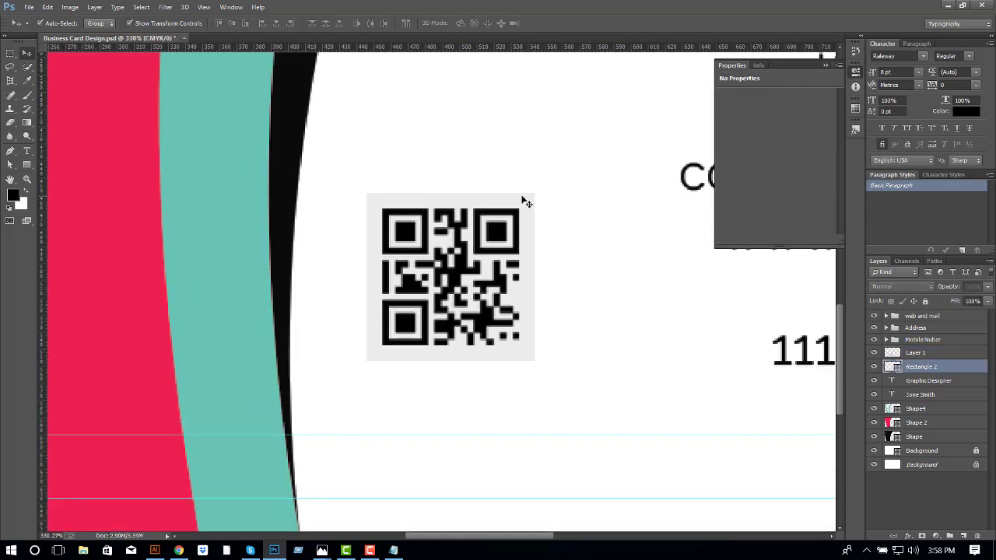
- Duplicate the grey square, fill the copy white, and shrink it slightly
key(ctrl+j)
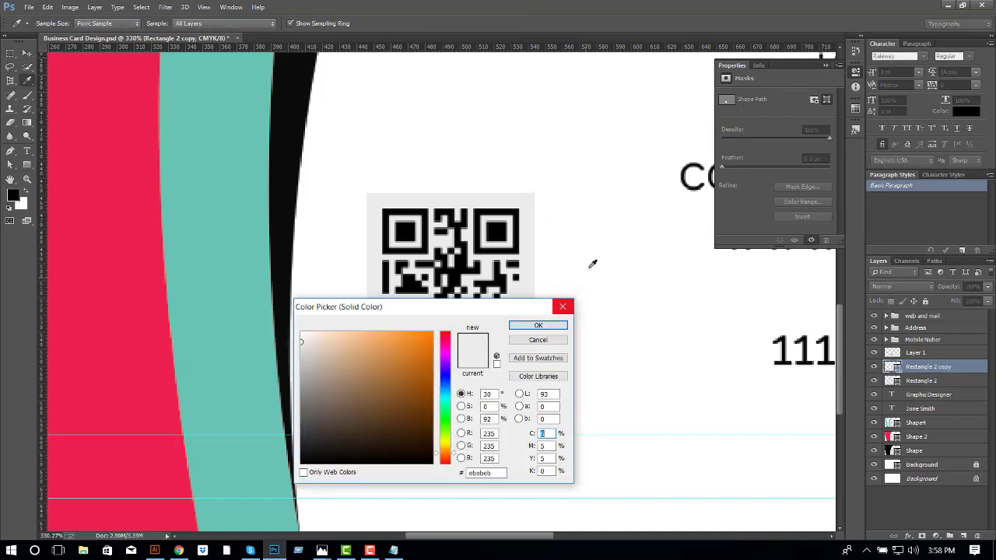
click(302, 340)
key(Return)
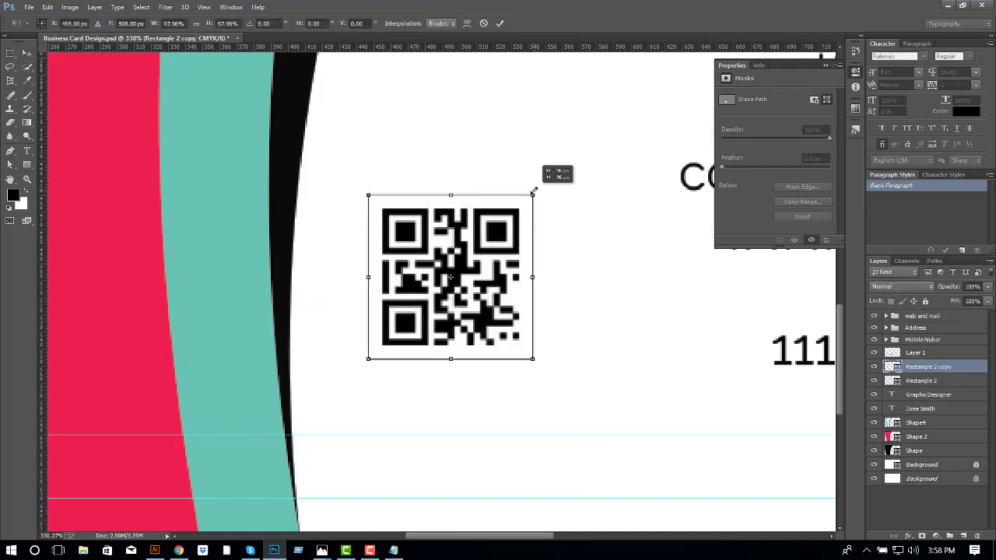
click(567, 219)
click(530, 205)
alt+scroll(531, 205, up, 2)
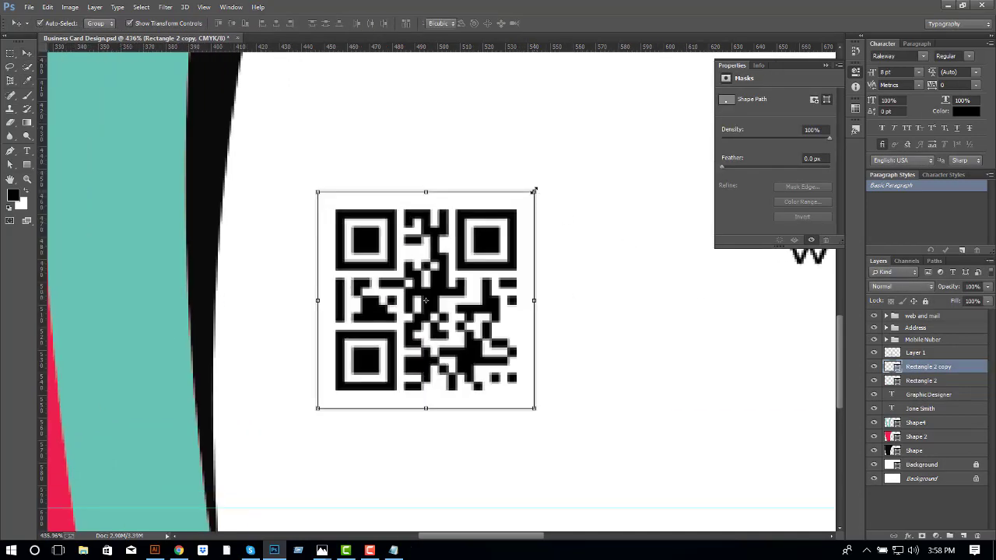
drag(532, 192, 528, 191)
key(Return)
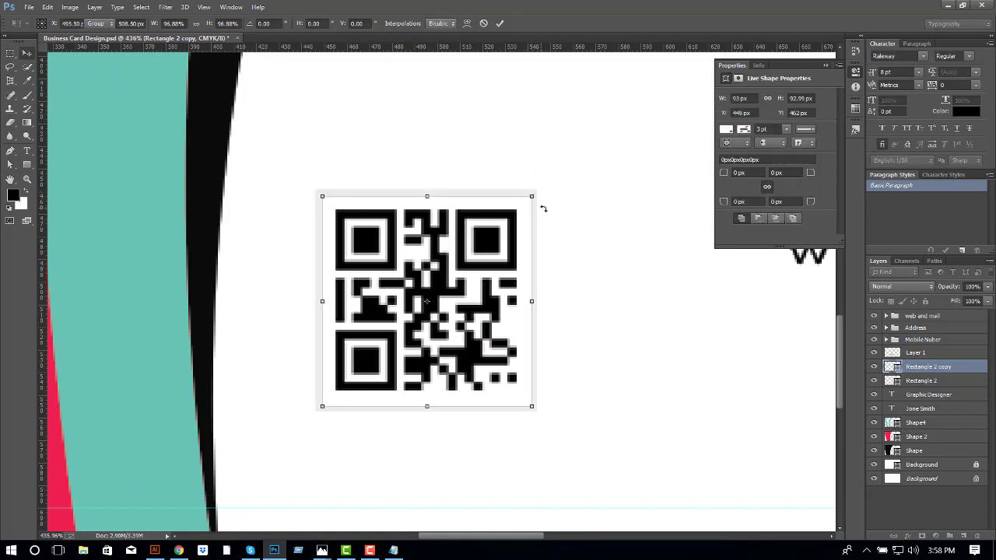
- Give the white square copy a pure white fill and shrink it inside the grey frame
drag(582, 260, 427, 174)
click(922, 381)
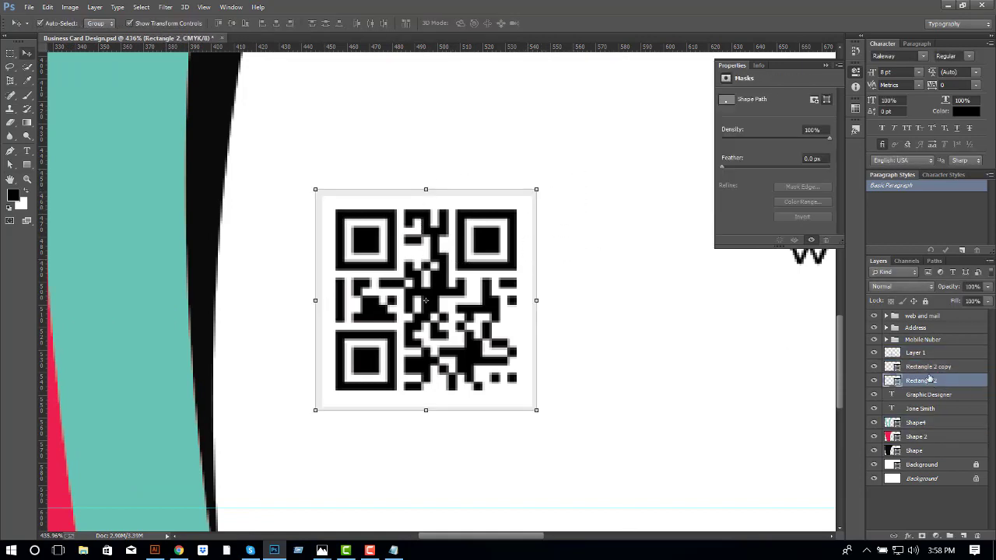
shift+click(906, 352)
click(577, 233)
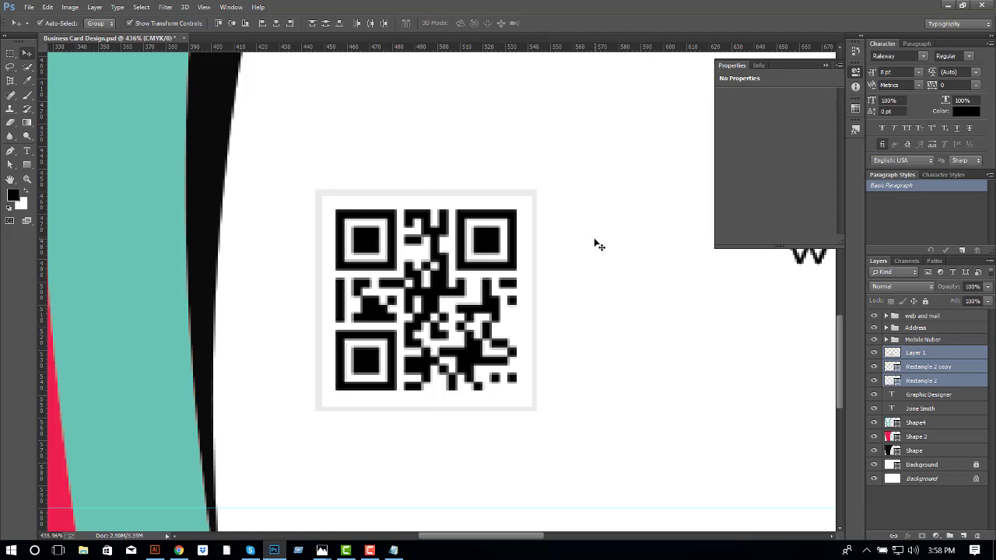
click(925, 367)
shift+click(922, 381)
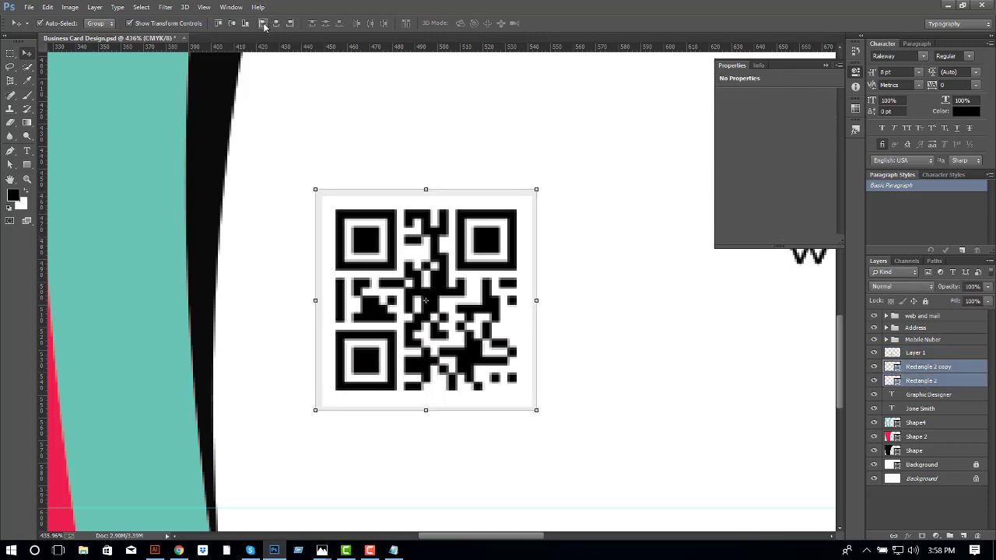
click(573, 218)
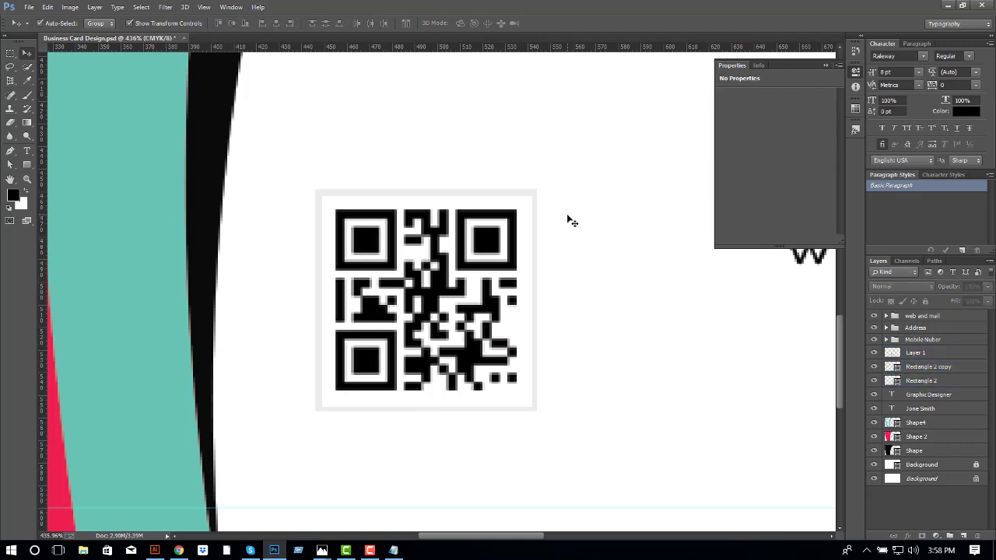
click(531, 217)
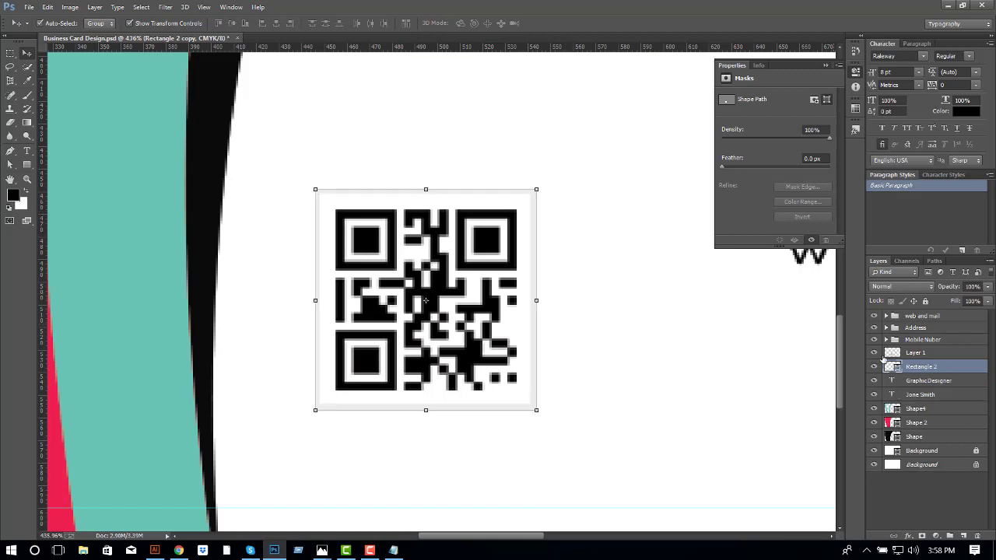
double_click(893, 366)
click(576, 233)
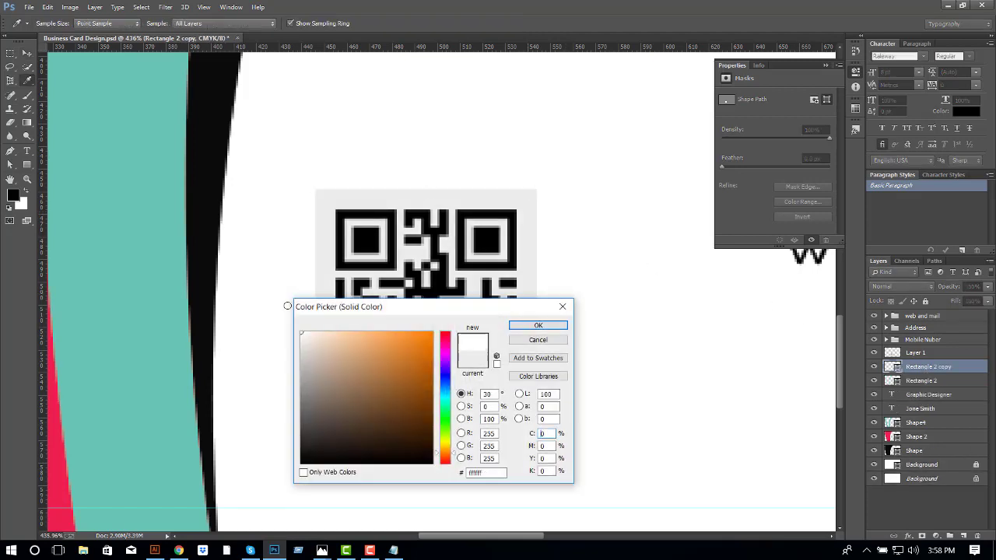
click(537, 325)
click(535, 188)
drag(534, 188, 530, 194)
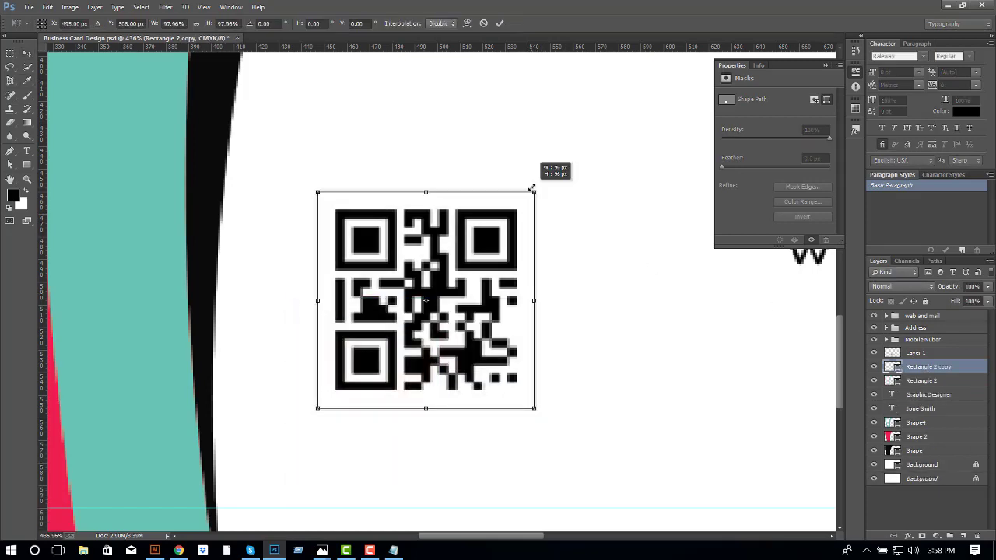
key(Return)
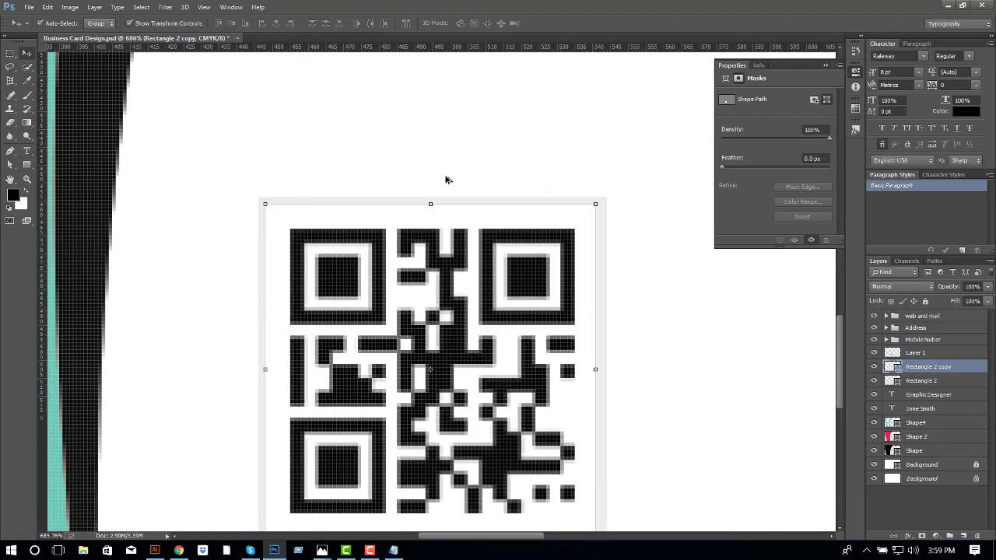
- Centre the white and grey squares on each other horizontally and vertically
scroll(446, 178, up, 3)
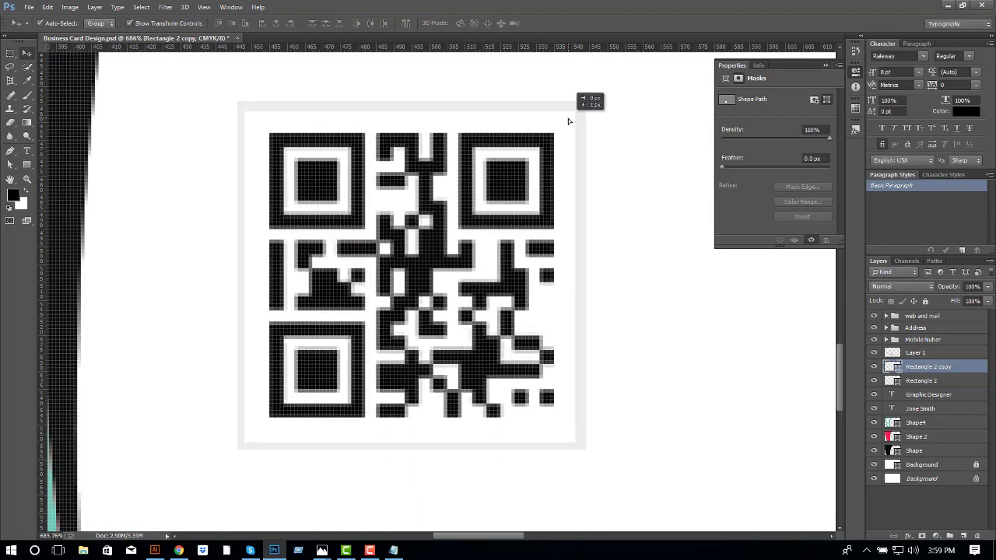
shift+click(568, 117)
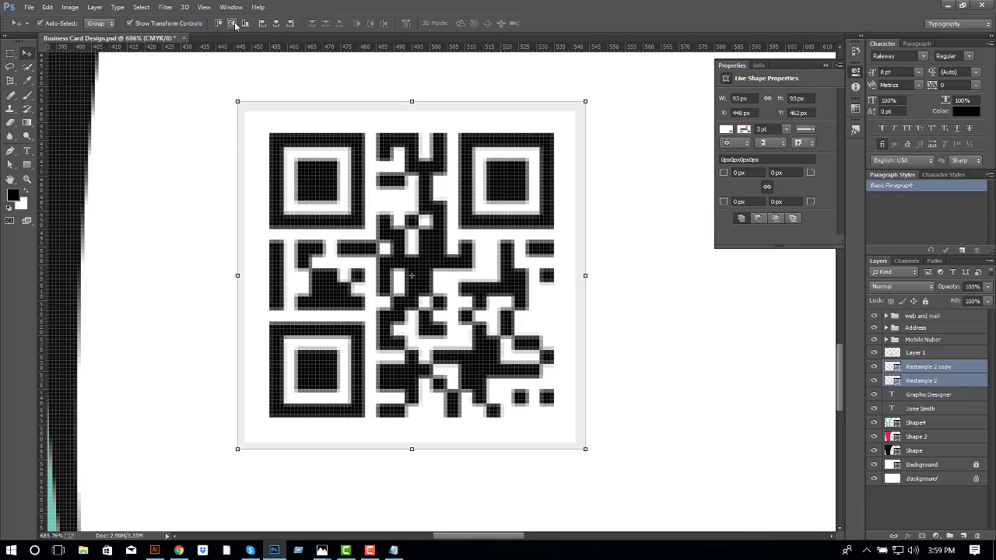
click(276, 24)
click(288, 24)
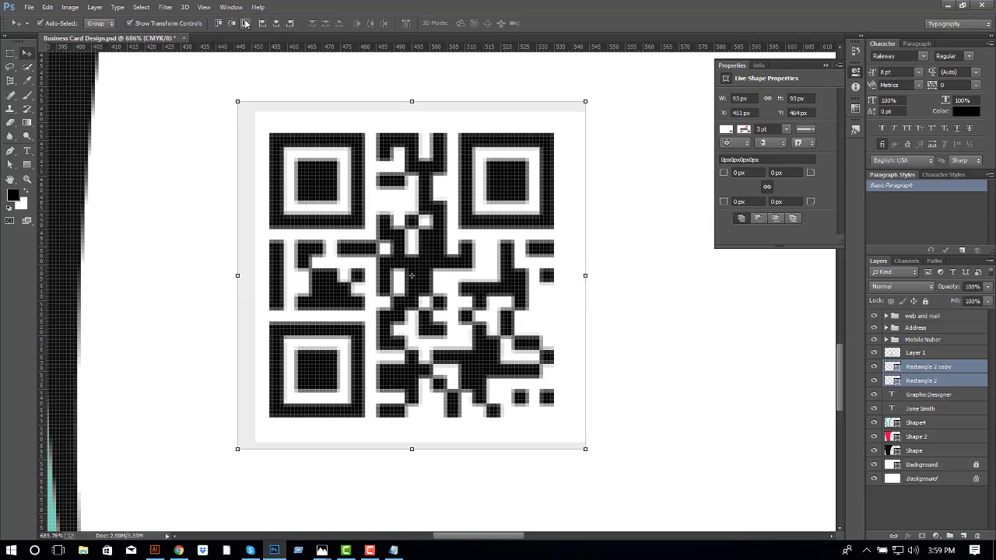
click(245, 23)
click(232, 23)
click(276, 23)
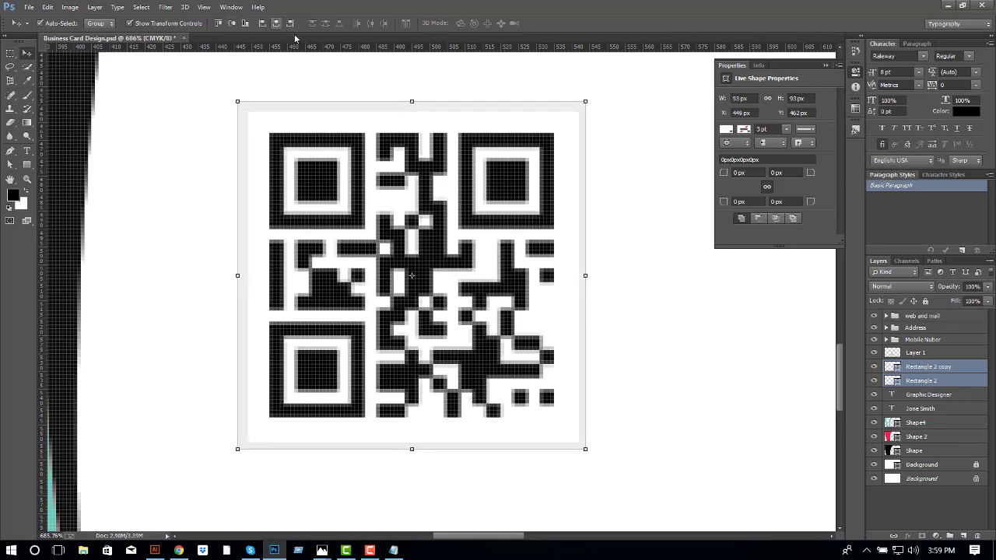
click(614, 229)
- Enlarge the white square slightly so it frames the QR code
scroll(614, 229, down, 1)
scroll(333, 137, up, 1)
scroll(362, 167, up, 2)
click(361, 167)
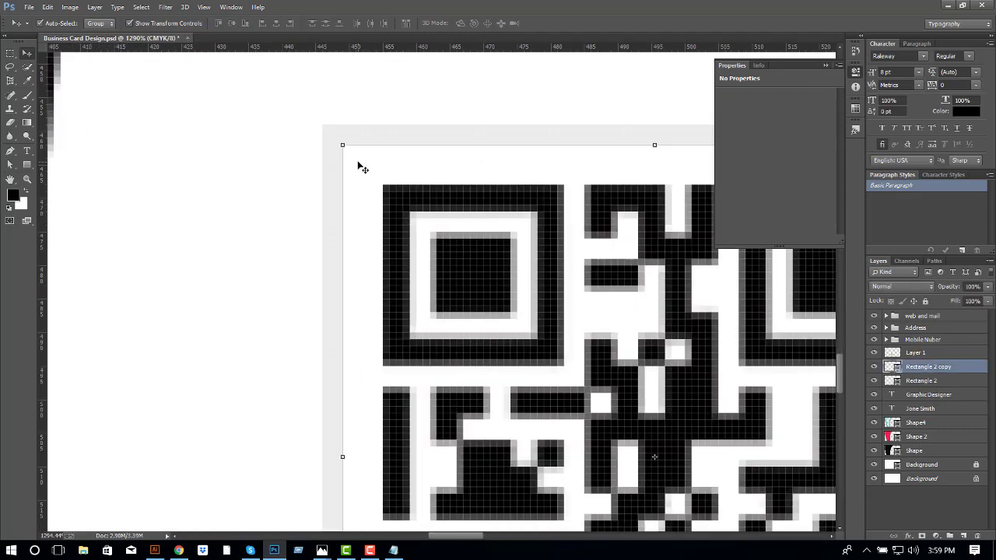
drag(342, 145, 336, 137)
scroll(359, 147, down, 2)
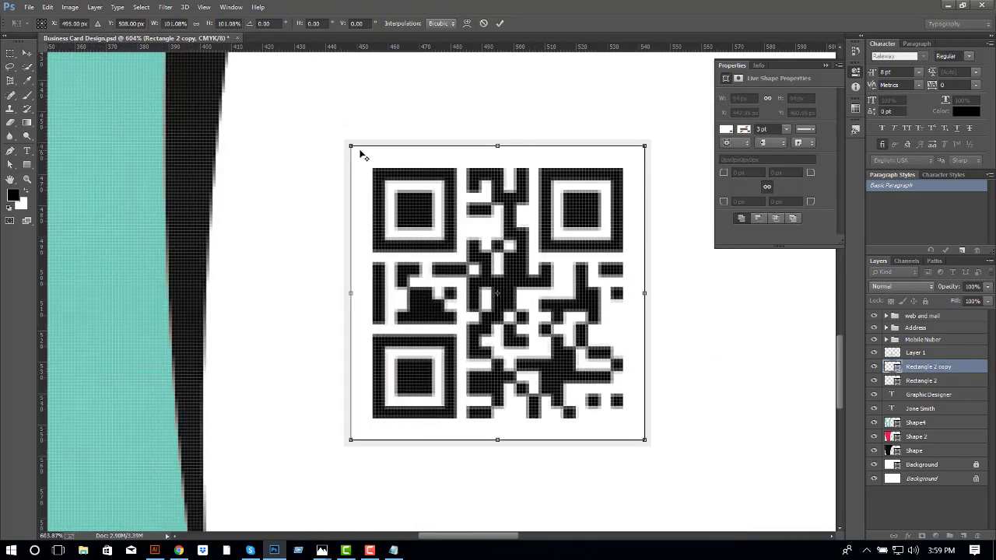
key(Return)
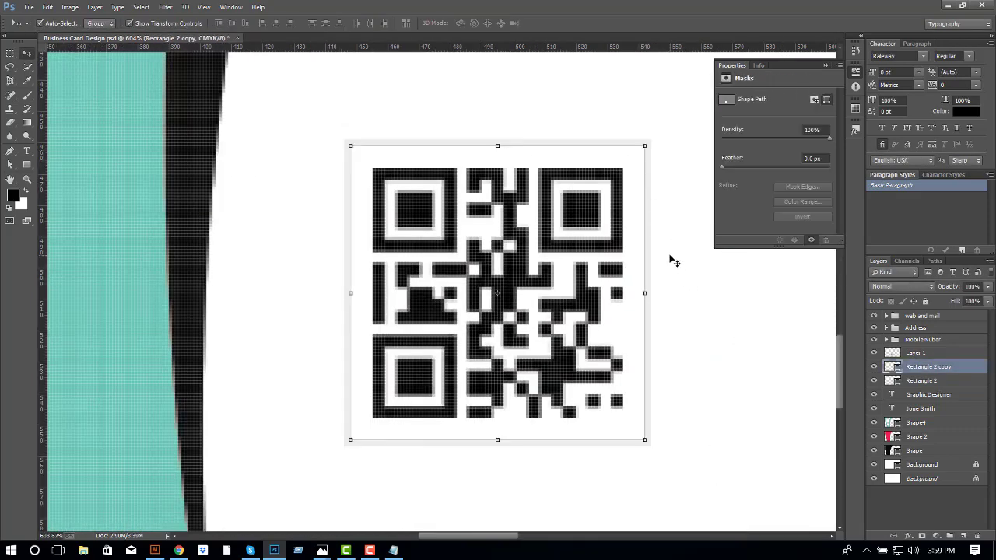
- Duplicate the QR frame rectangle and shorten the copy from top and bottom
click(674, 262)
click(366, 155)
key(ctrl+j)
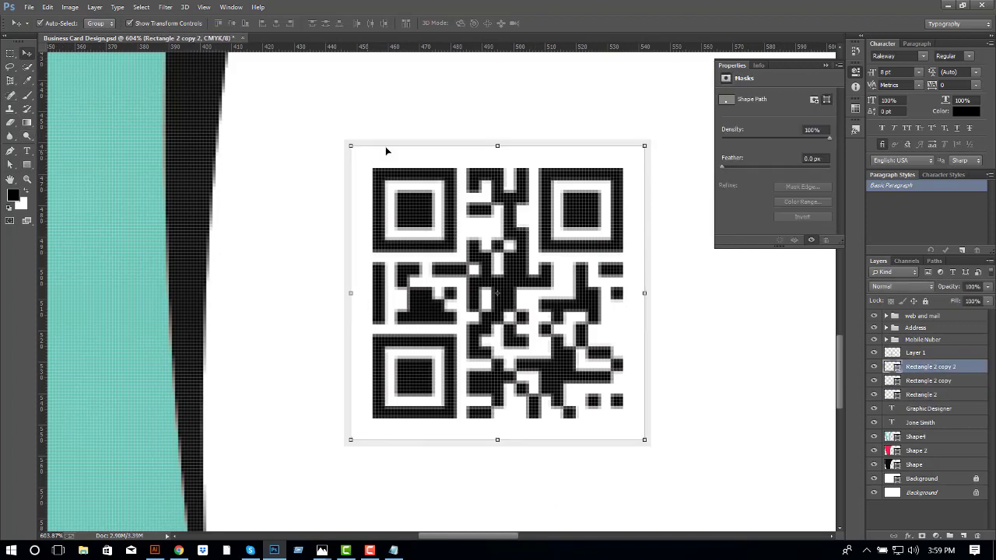
drag(499, 152, 498, 231)
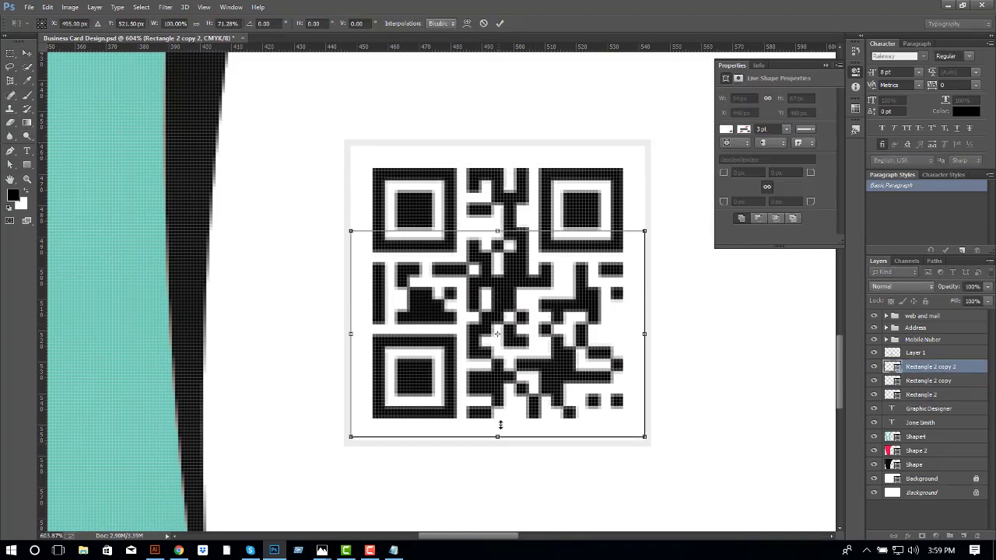
drag(497, 439, 497, 364)
- Widen the shortened box copy so it extends past the frame's left and right sides
click(933, 381)
shift+click(936, 394)
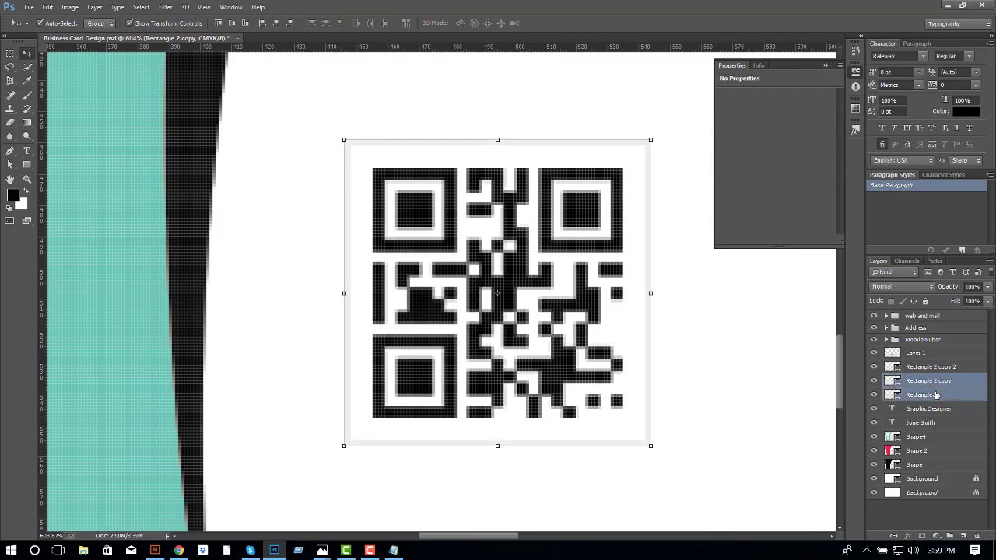
key(ctrl+e)
key(ctrl+z)
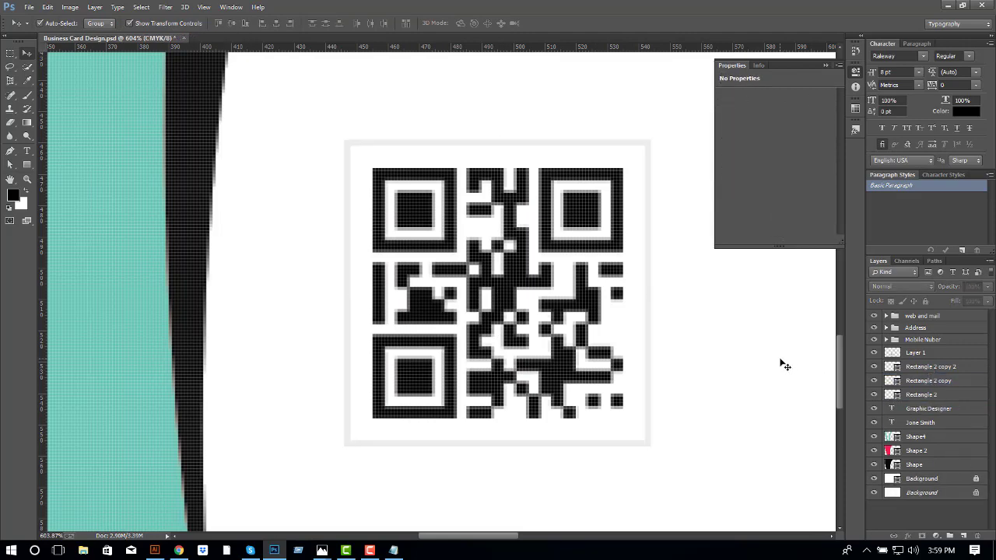
click(918, 366)
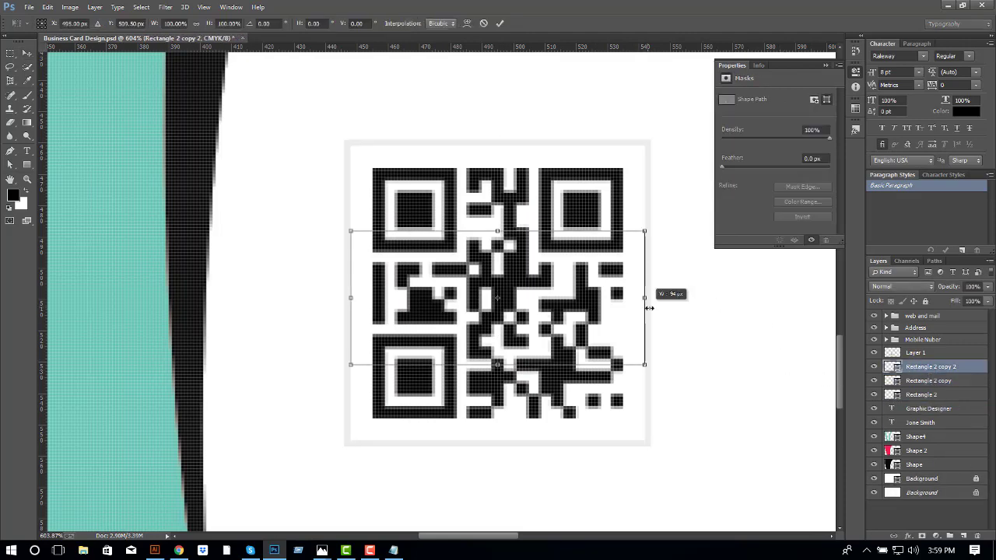
drag(646, 305, 651, 297)
drag(350, 297, 344, 297)
key(Return)
click(735, 333)
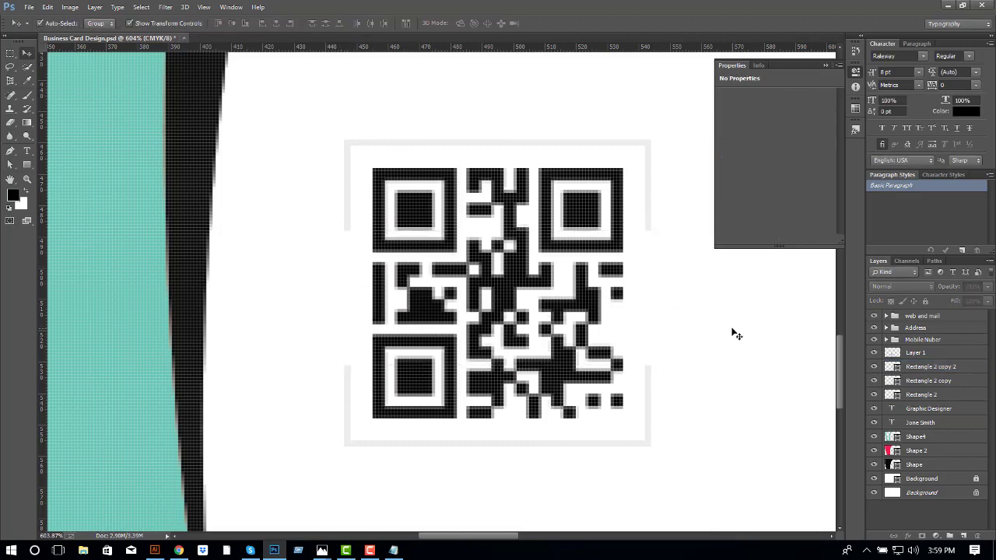
- Unite Rectangle 2 and Rectangle 2 copy into one shape via Combine Shapes
click(918, 367)
shift+click(925, 380)
ctrl+click(926, 380)
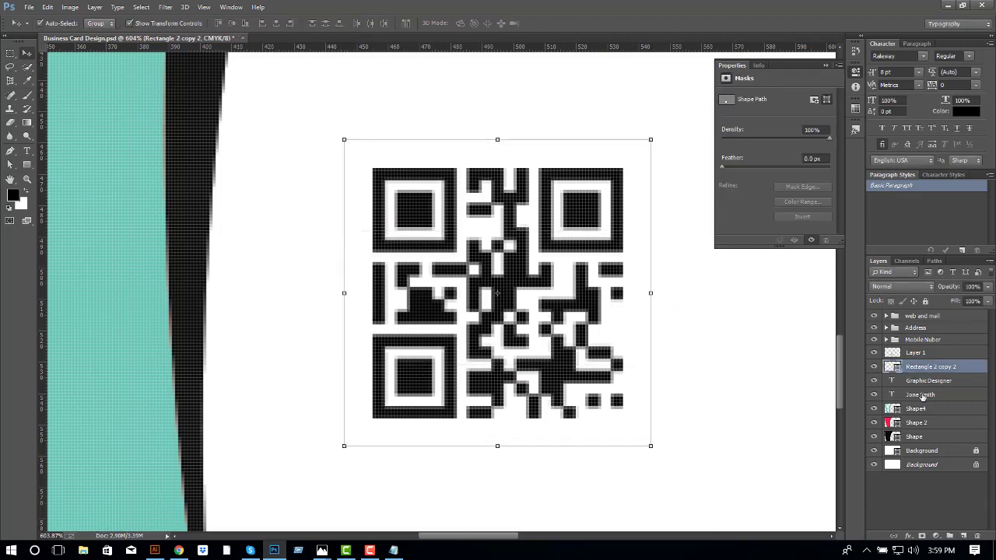
shift+click(922, 394)
key(ctrl+g)
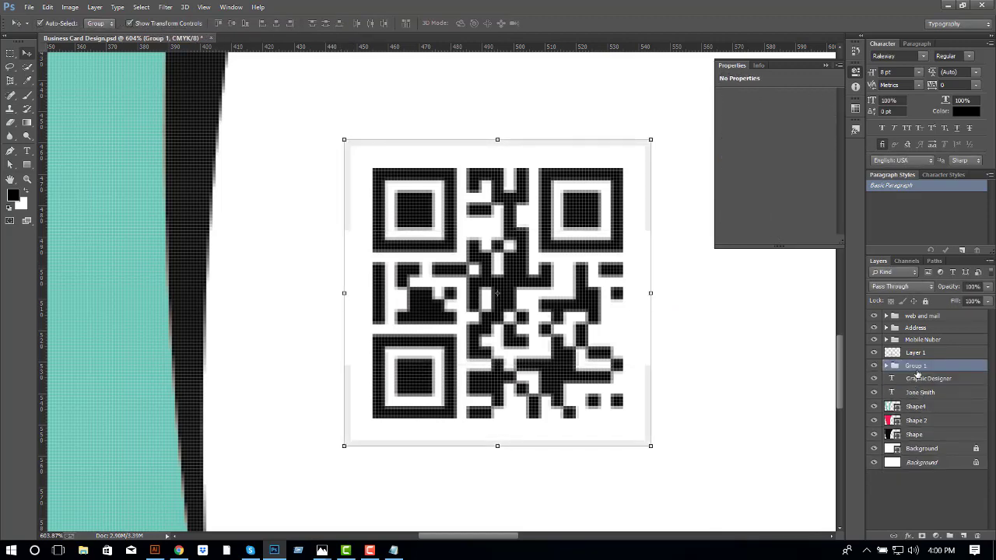
key(ctrl+z)
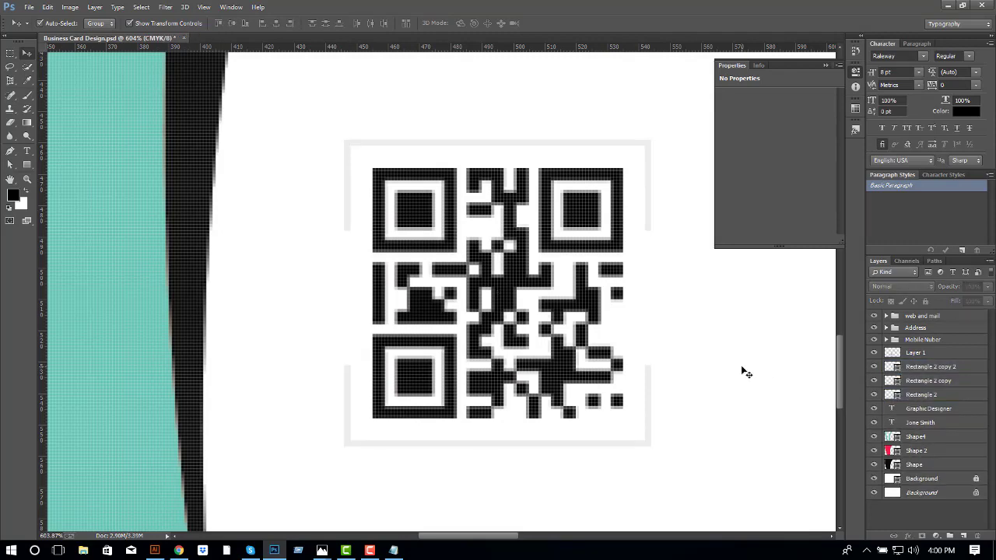
click(911, 382)
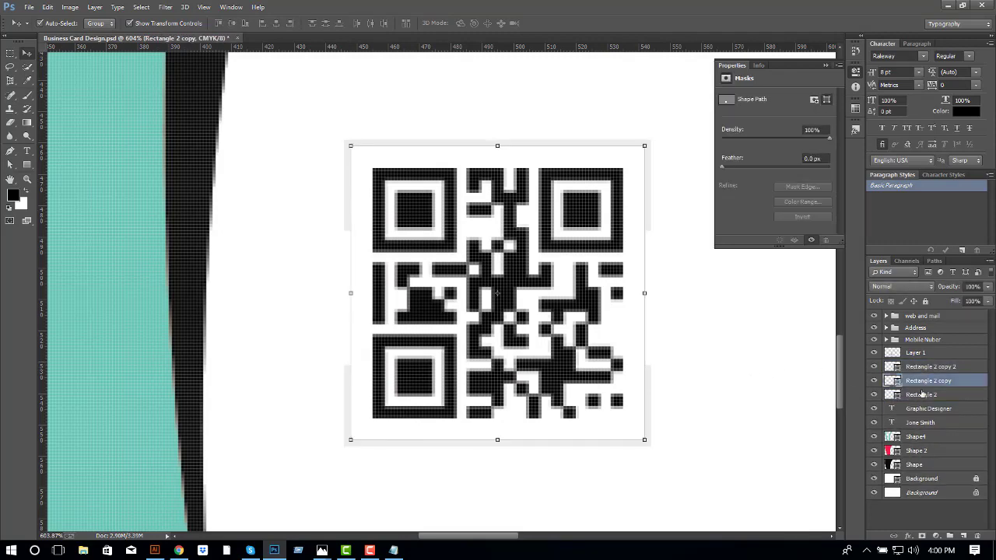
shift+click(922, 395)
click(70, 7)
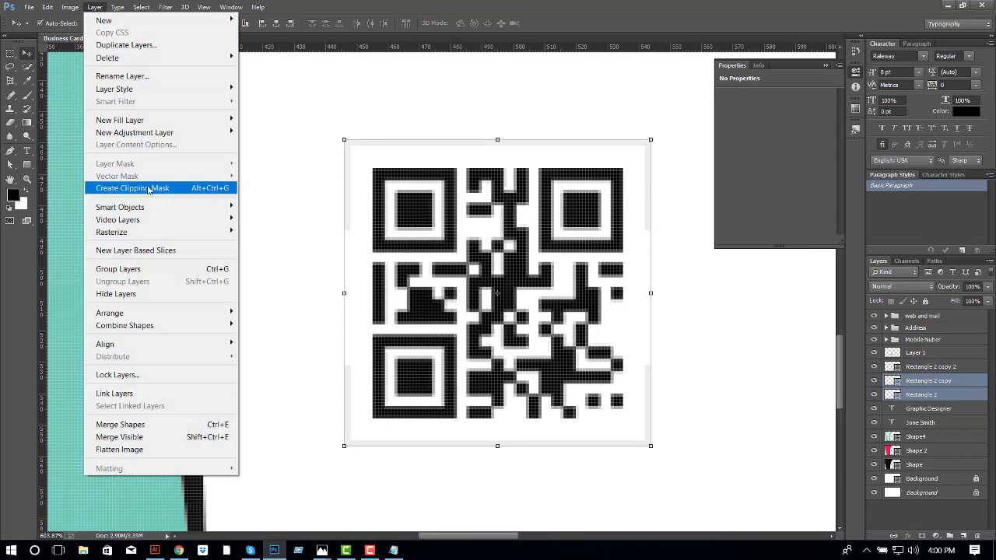
click(319, 337)
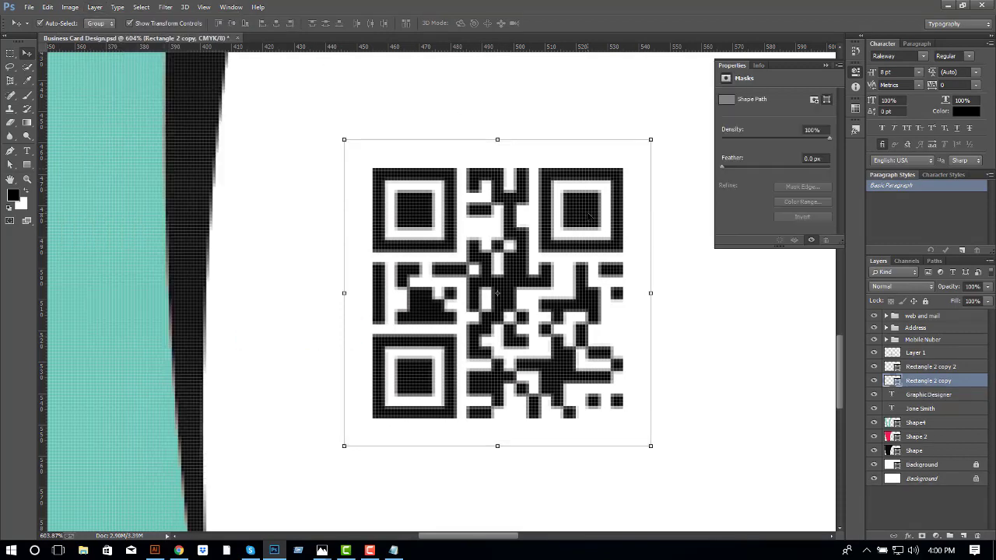
- Colour the frame shape light grey and unite it with Rectangle 2 copy 2
double_click(893, 381)
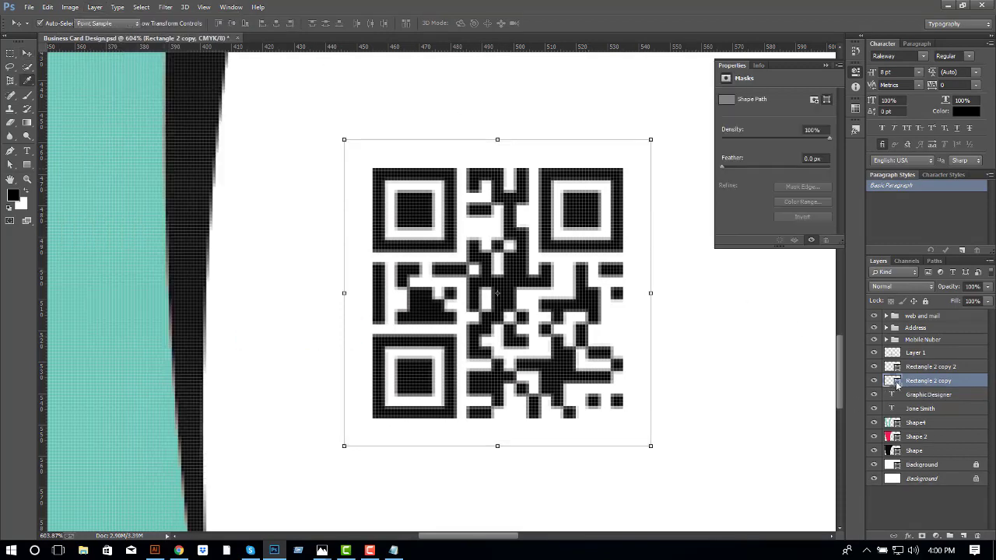
click(302, 344)
click(531, 325)
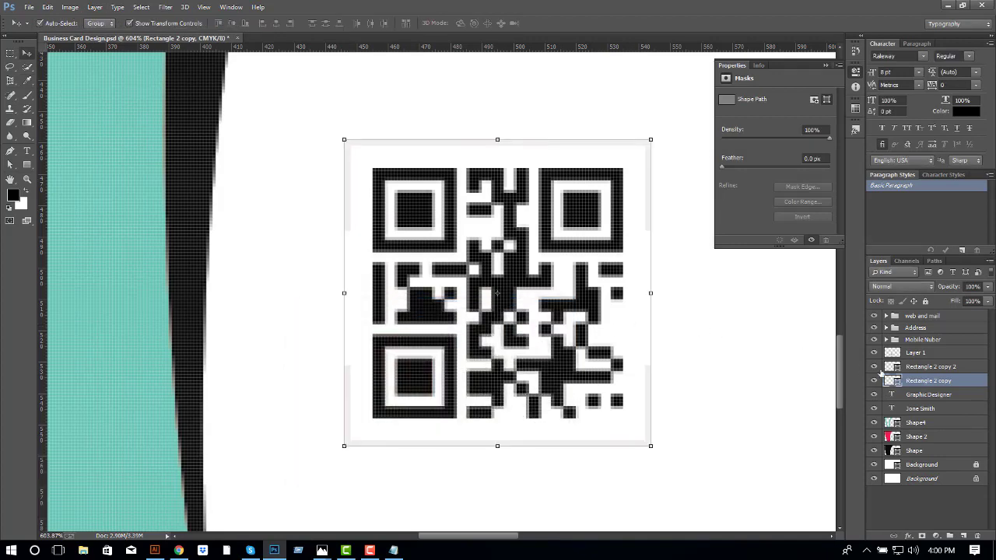
shift+click(929, 366)
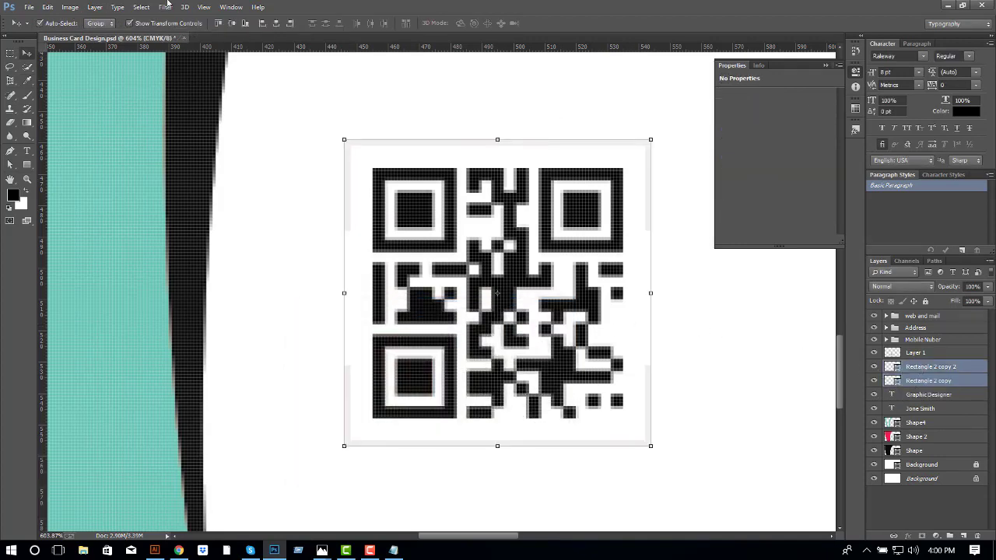
click(70, 7)
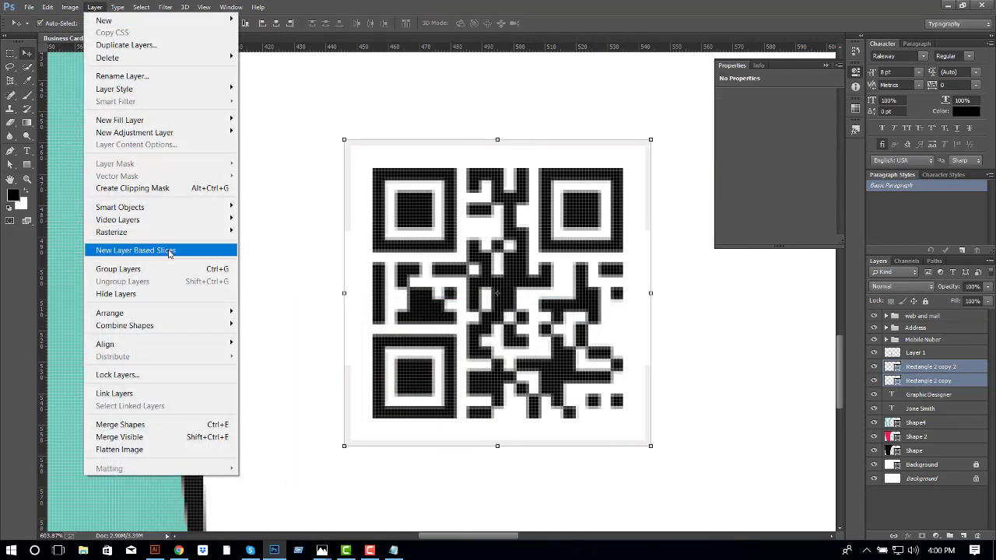
click(298, 336)
double_click(894, 367)
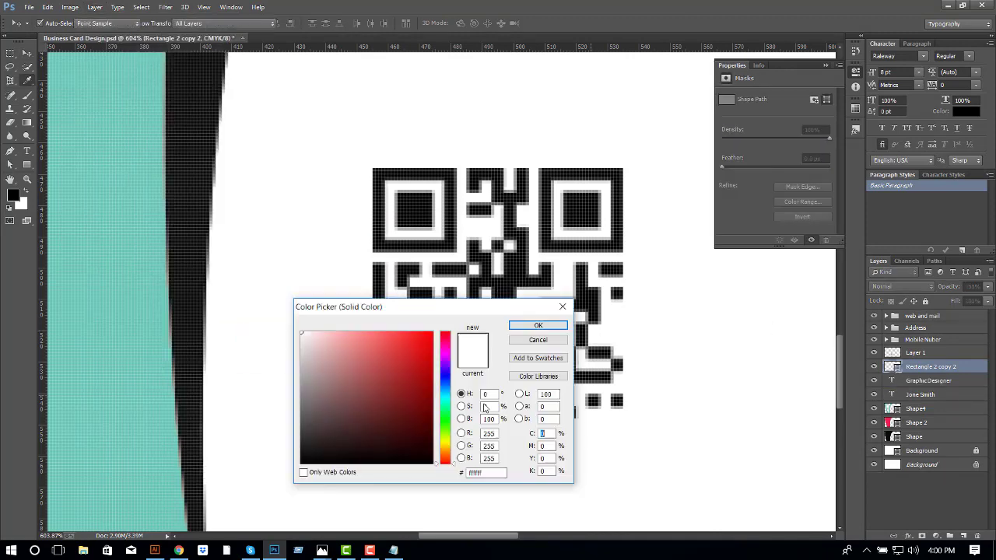
key(Return)
click(675, 347)
- Confirm the merged frame's light grey colour, #eae8e8
scroll(675, 348, down, 2)
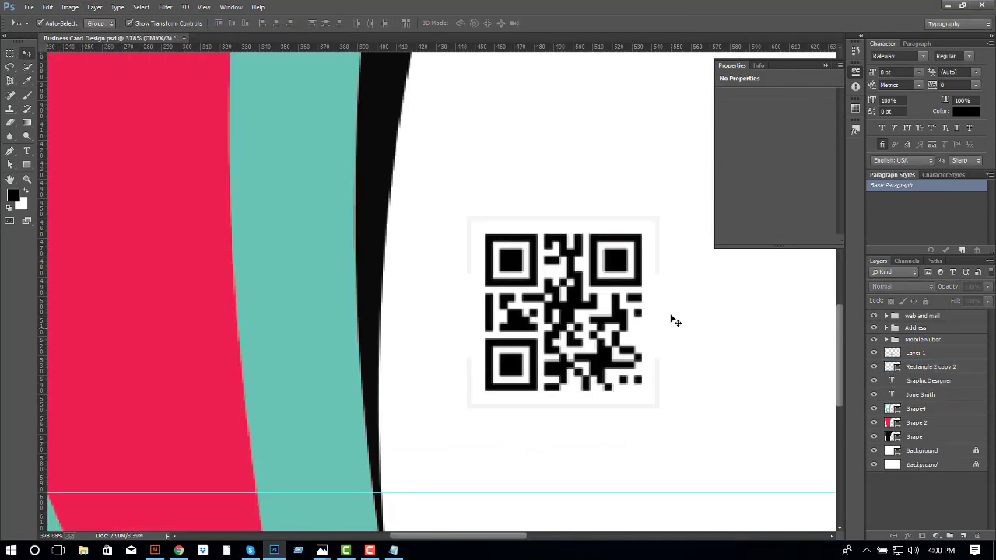
click(657, 319)
double_click(895, 368)
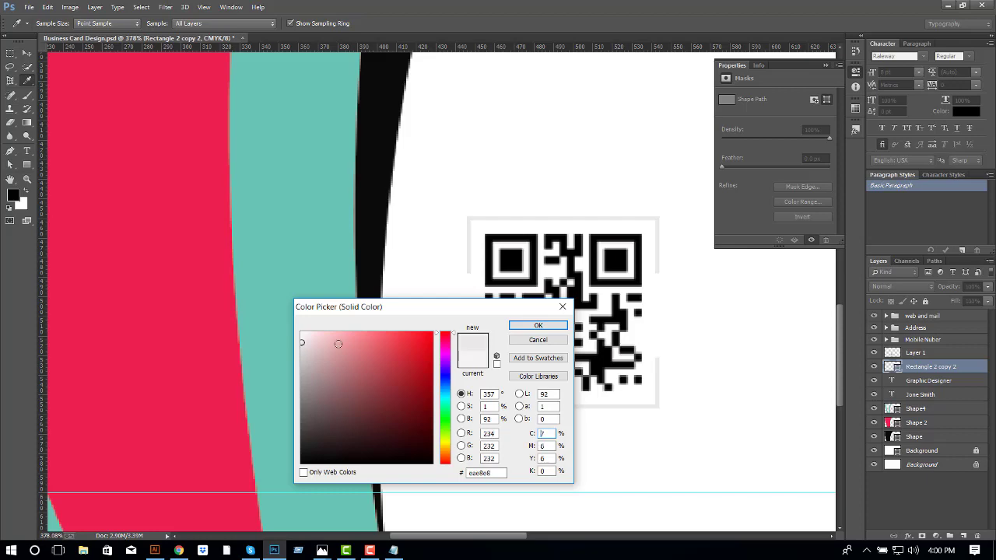
key(Return)
scroll(707, 329, up, 1)
scroll(524, 277, down, 3)
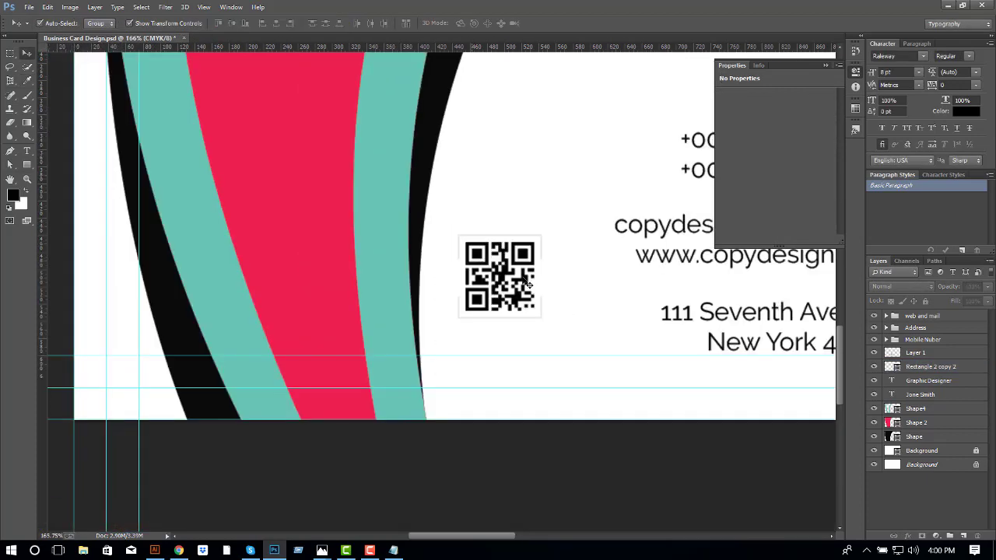
drag(482, 233, 582, 321)
key(ctrl+t)
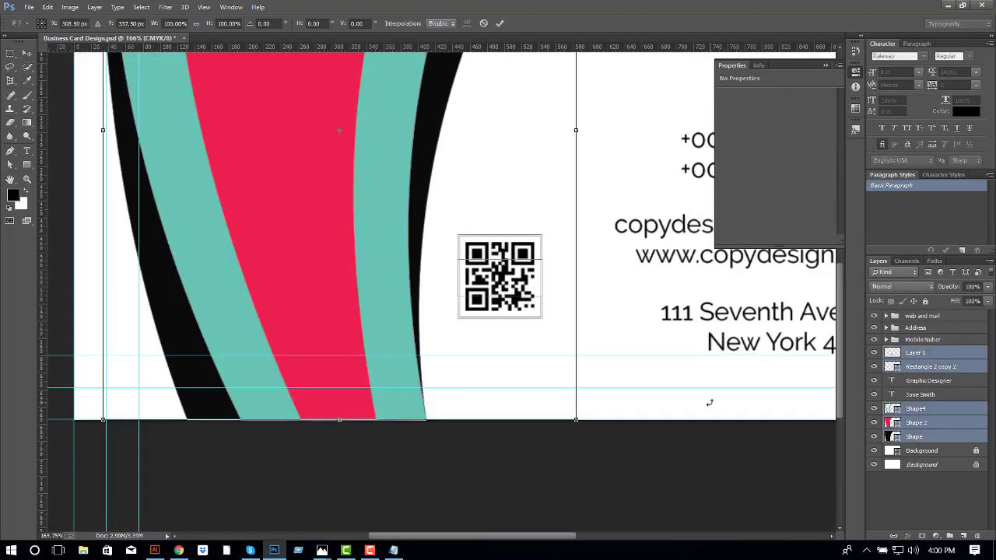
key(Escape)
- Group Layer 1 (the QR code) with its frame layer and name the group QR Code
click(922, 352)
shift+click(929, 366)
key(ctrl+g)
text(QR Code)
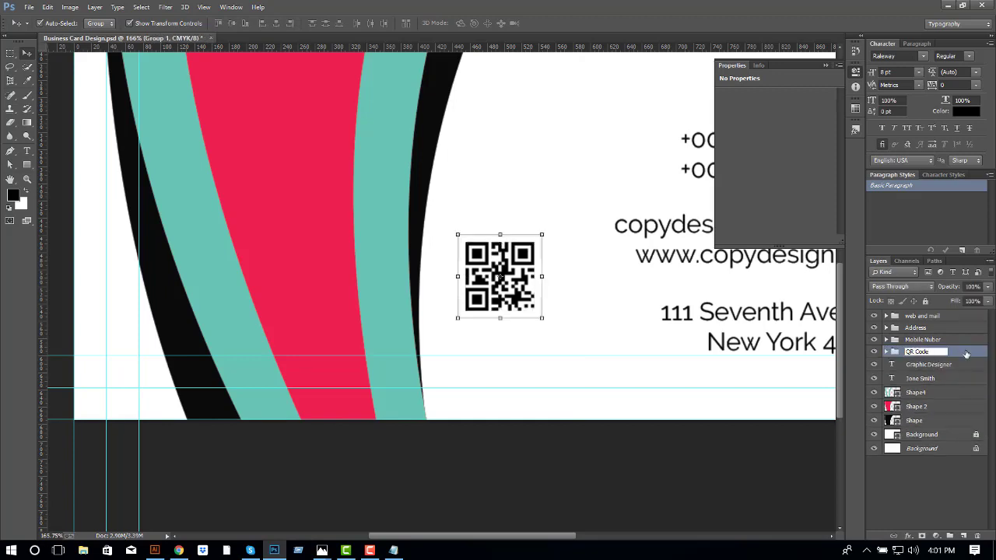
key(Return)
scroll(596, 350, down, 2)
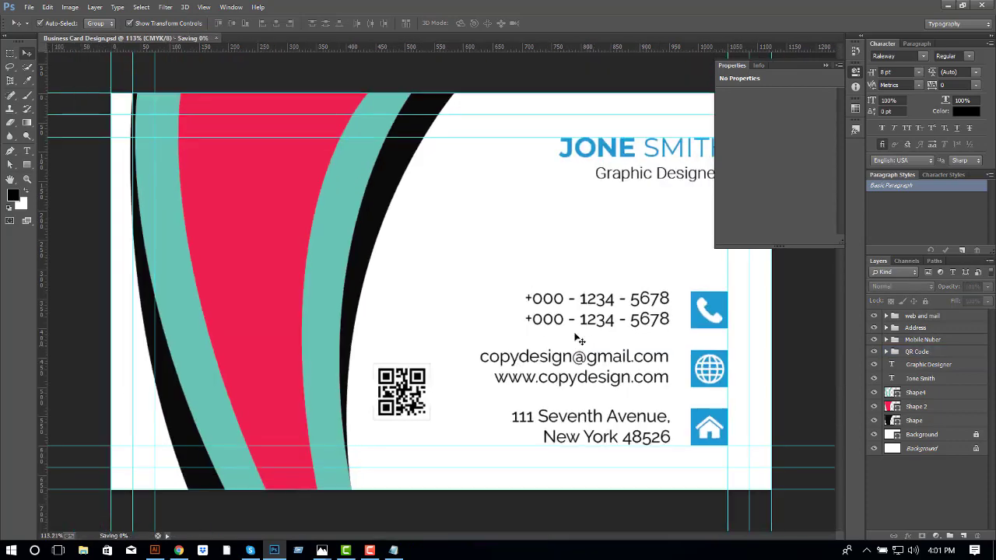
- Scale up the name heading and Graphic Designer title together
click(638, 153)
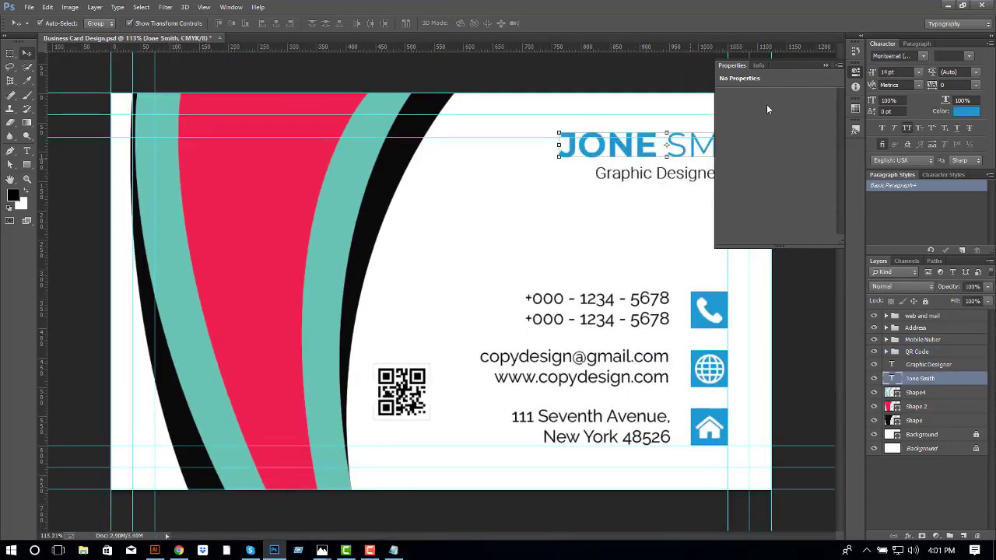
click(823, 61)
shift+click(666, 179)
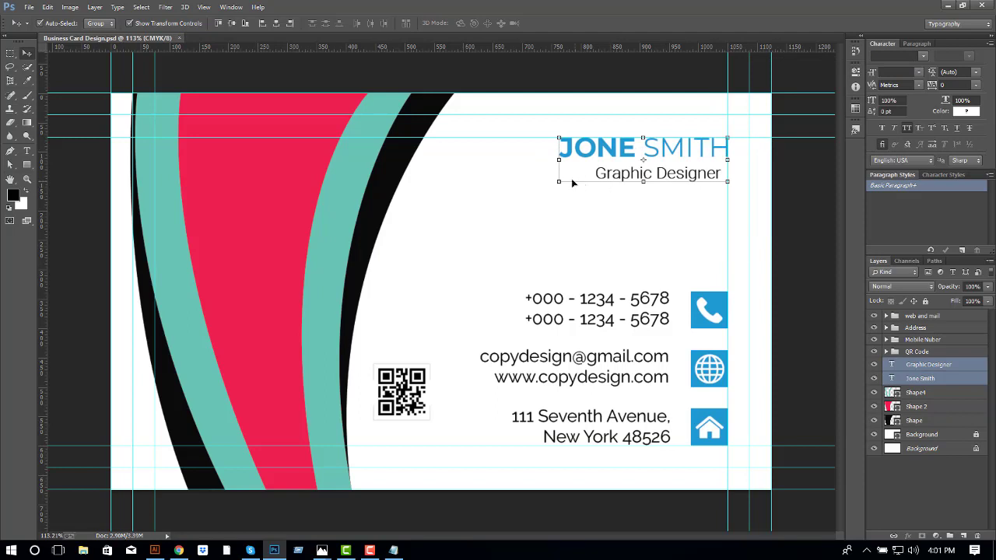
drag(558, 182, 541, 187)
key(Return)
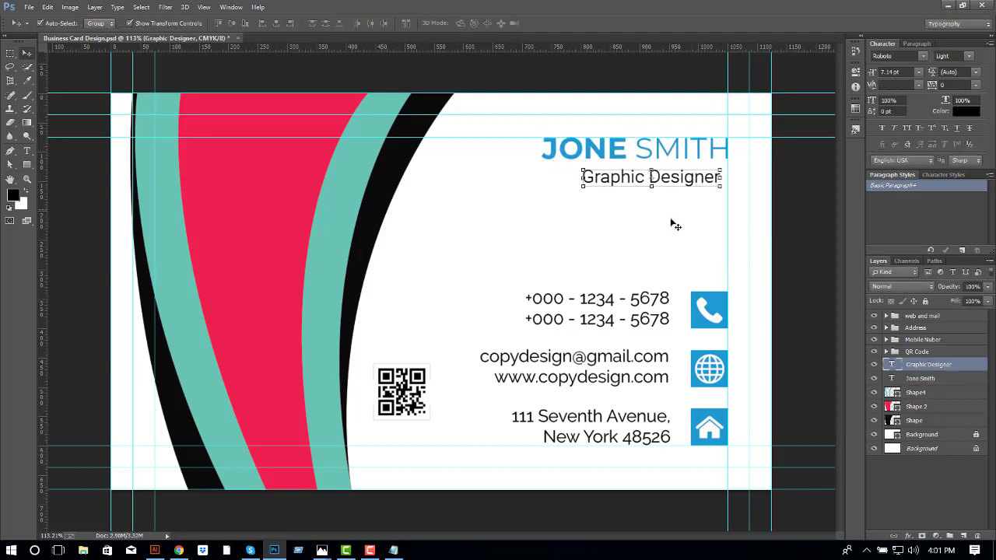
- Nudge the contact block up and the name and title lines down
drag(542, 268, 725, 424)
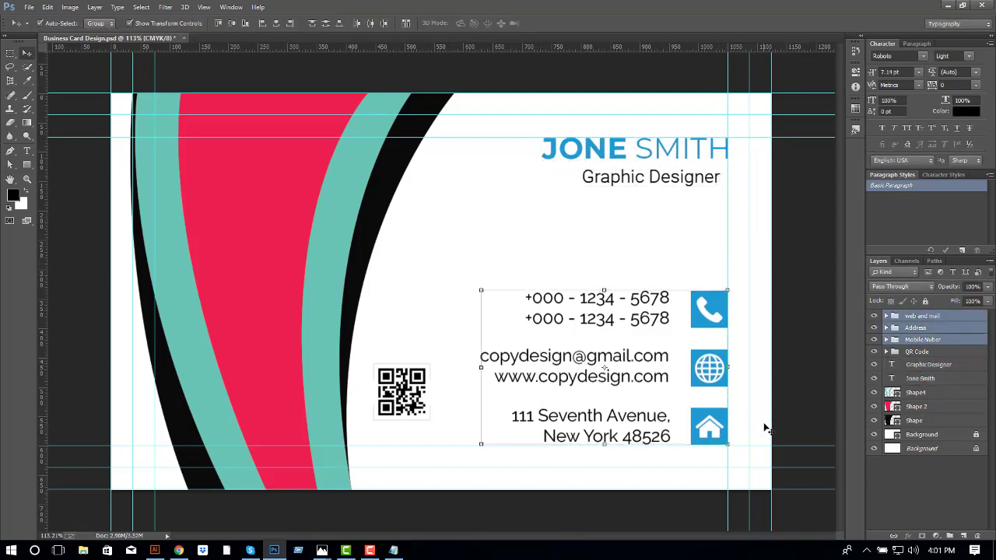
key(Up)
key(Up)
key(Up)
key(Up)
key(Up)
key(Up)
drag(710, 223, 646, 159)
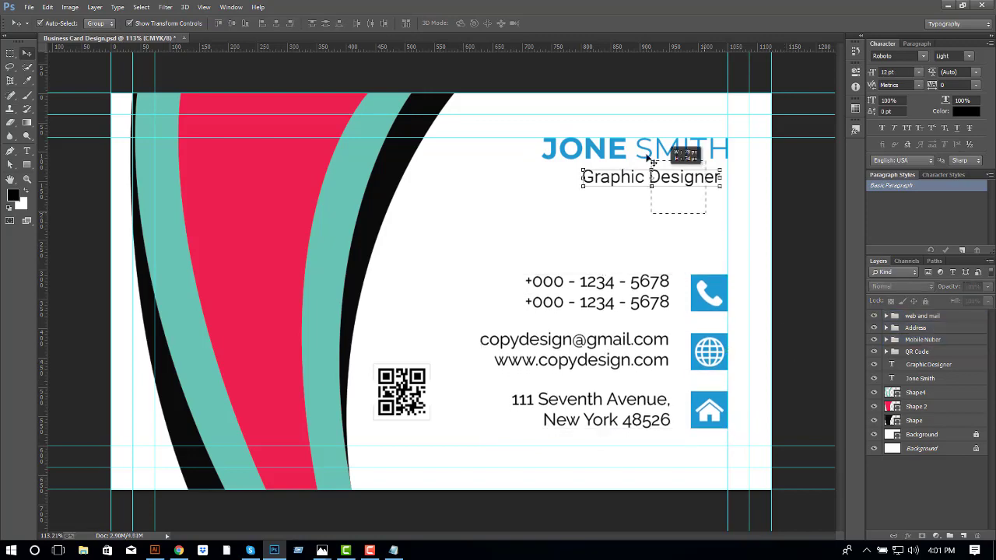
key(Down)
key(Down)
key(Down)
key(Down)
key(Down)
key(Down)
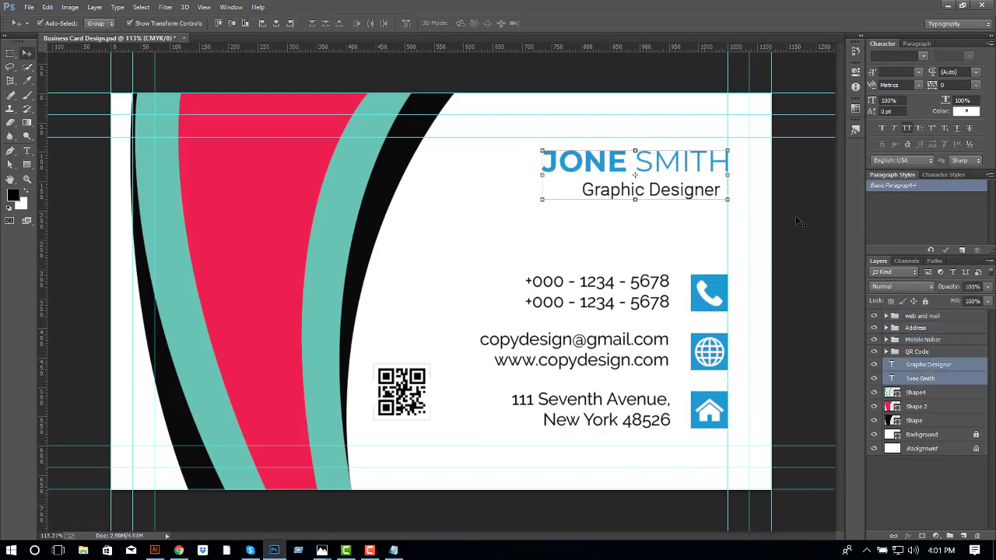
click(797, 222)
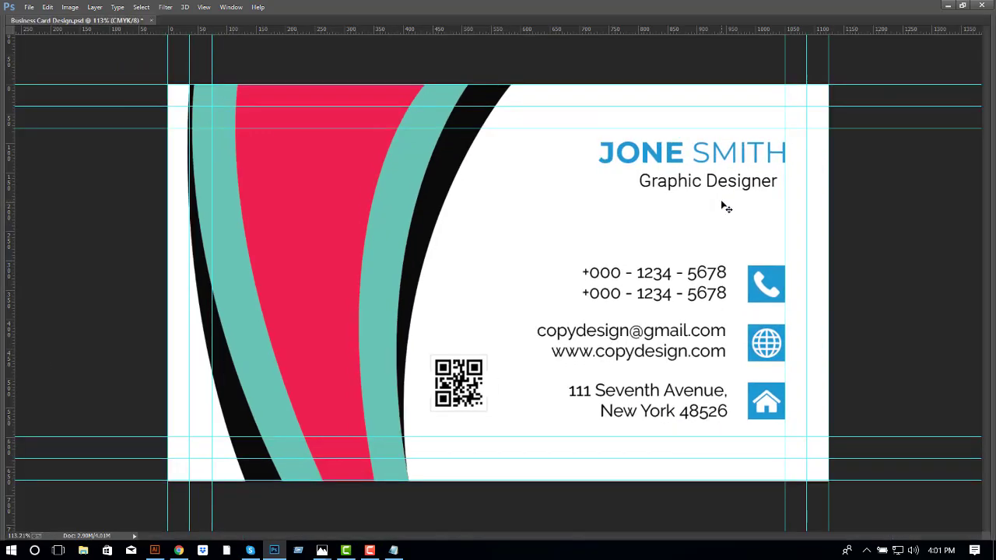
- Nudge the Graphic Designer title right so it aligns with the guide
click(694, 191)
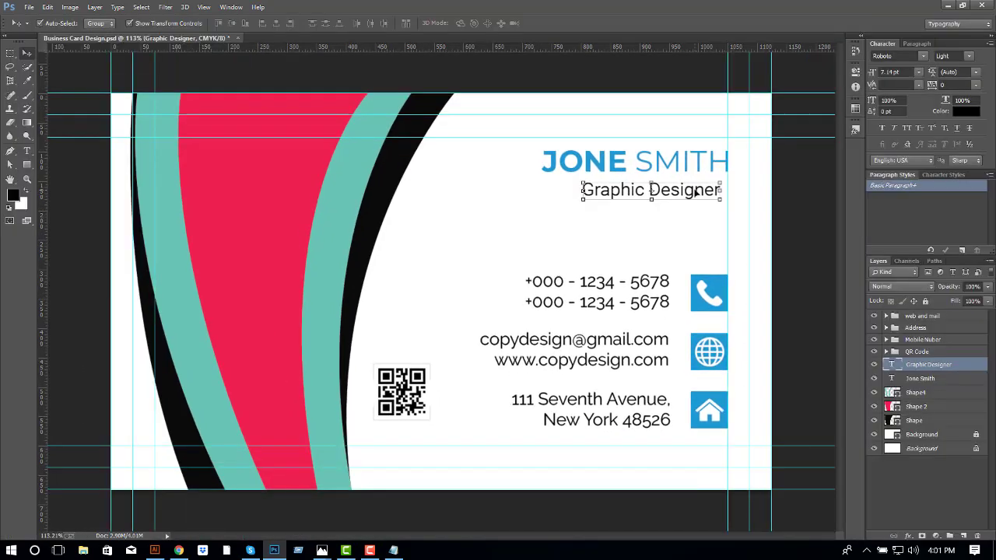
key(Right)
key(Right)
key(Right)
key(Right)
key(Right)
key(Right)
click(719, 162)
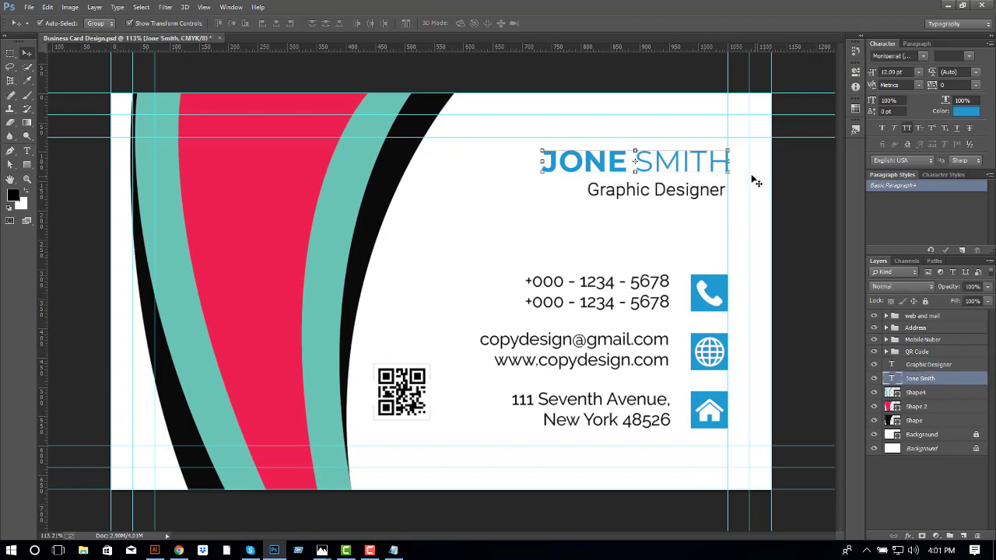
click(703, 192)
click(746, 192)
key(ctrl+minus)
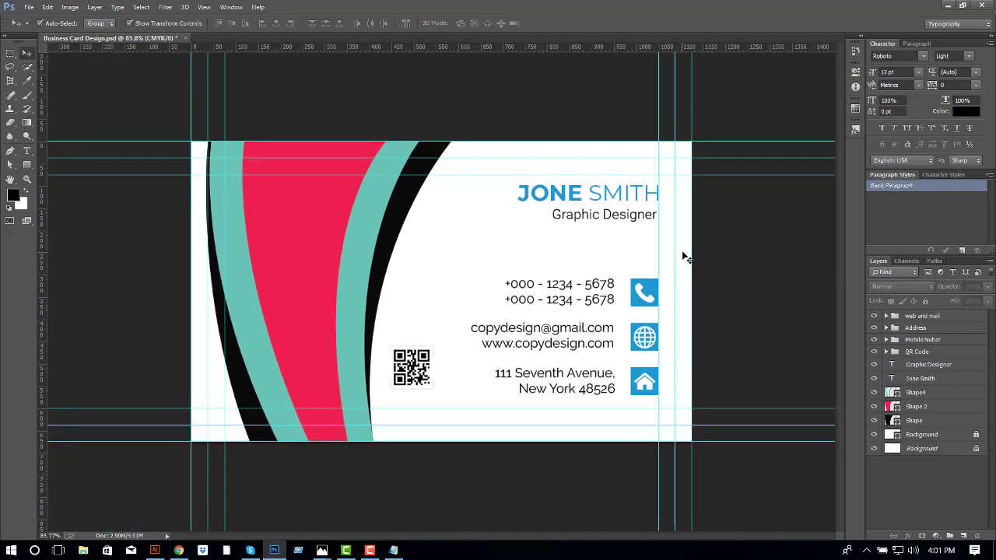
- Inspect the QR code backing rectangle's colour, leaving it unchanged
scroll(429, 315, up, 3)
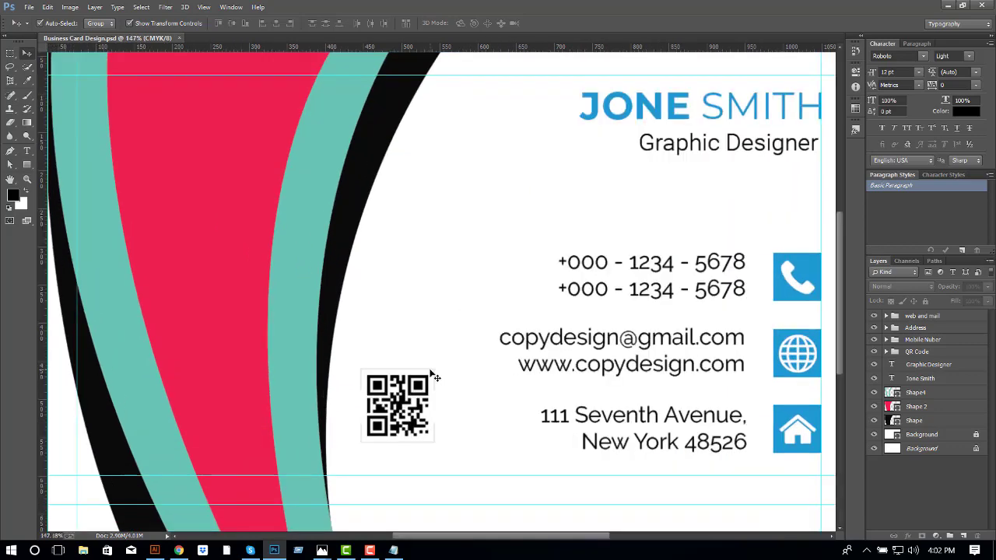
click(397, 403)
double_click(900, 378)
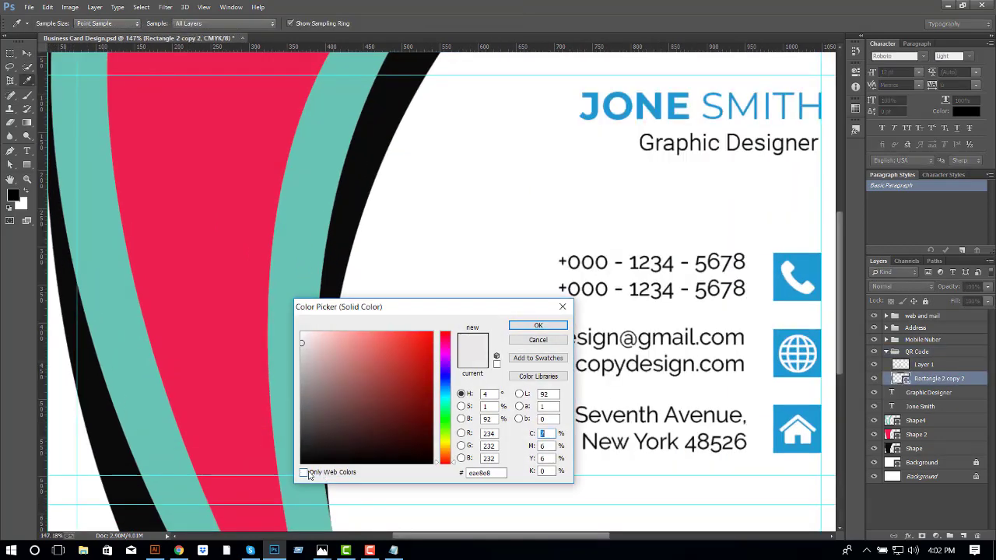
mouse_move(350, 306)
mouse_down()
mouse_move(225, 326)
mouse_move(129, 192)
mouse_up()
click(339, 200)
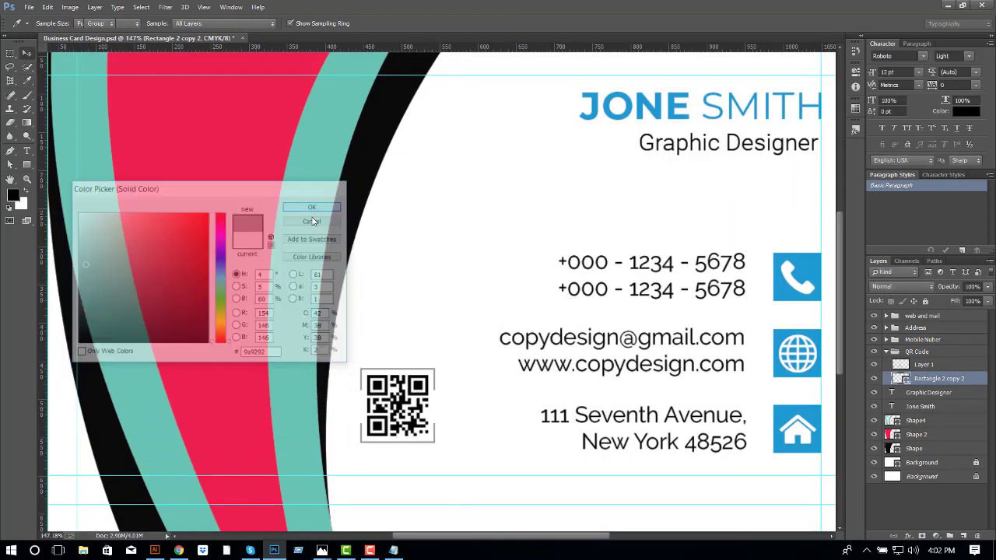
scroll(389, 388, up, 5)
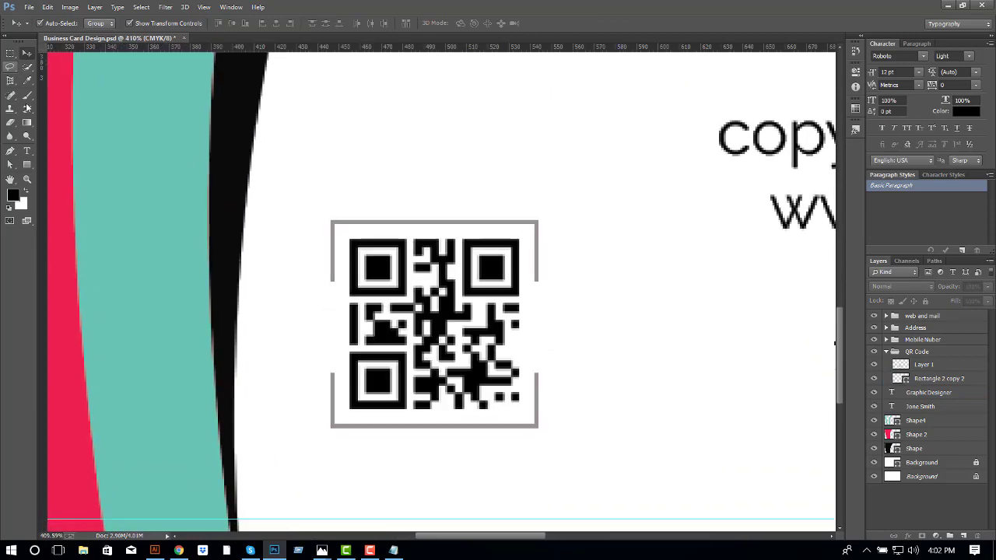
- Draw a small blue square in the QR code's top-left corner marker
key(u)
scroll(405, 280, up, 1)
click(946, 366)
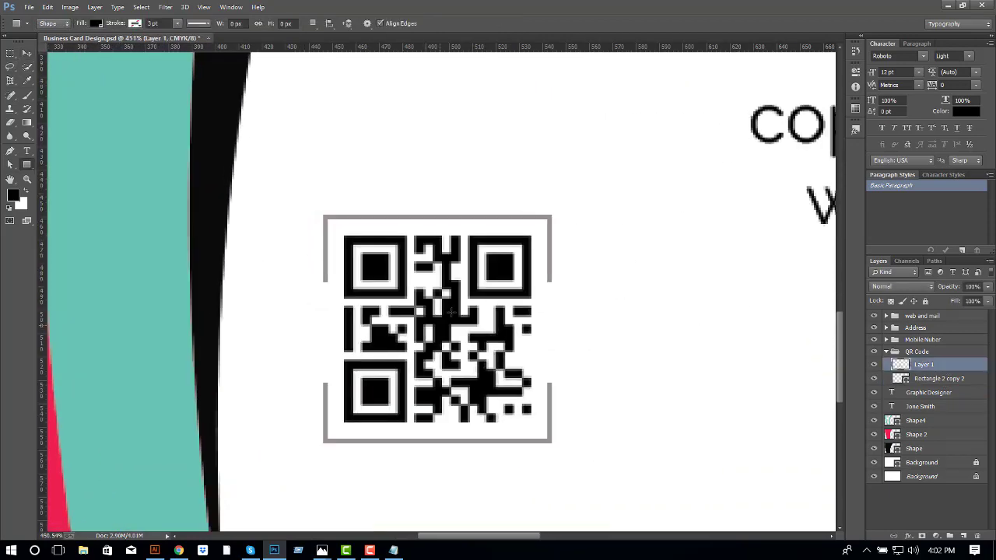
drag(355, 252, 389, 283)
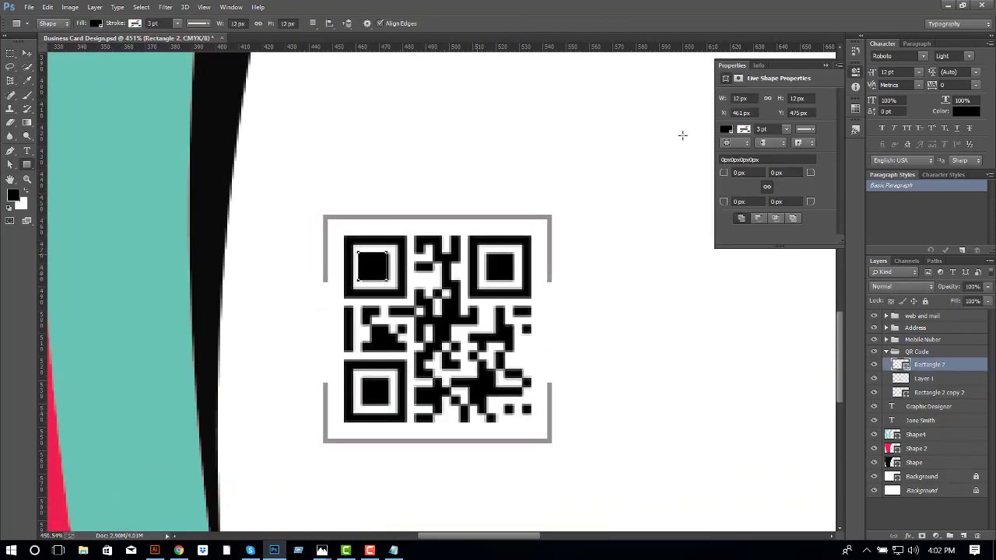
scroll(566, 303, down, 1)
scroll(567, 304, down, 10)
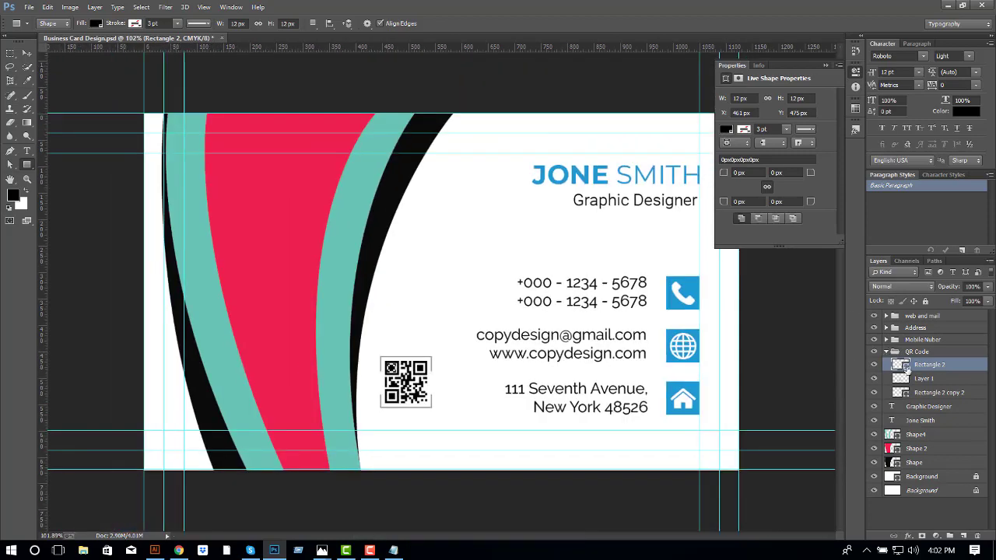
double_click(900, 364)
click(302, 206)
scroll(408, 348, up, 8)
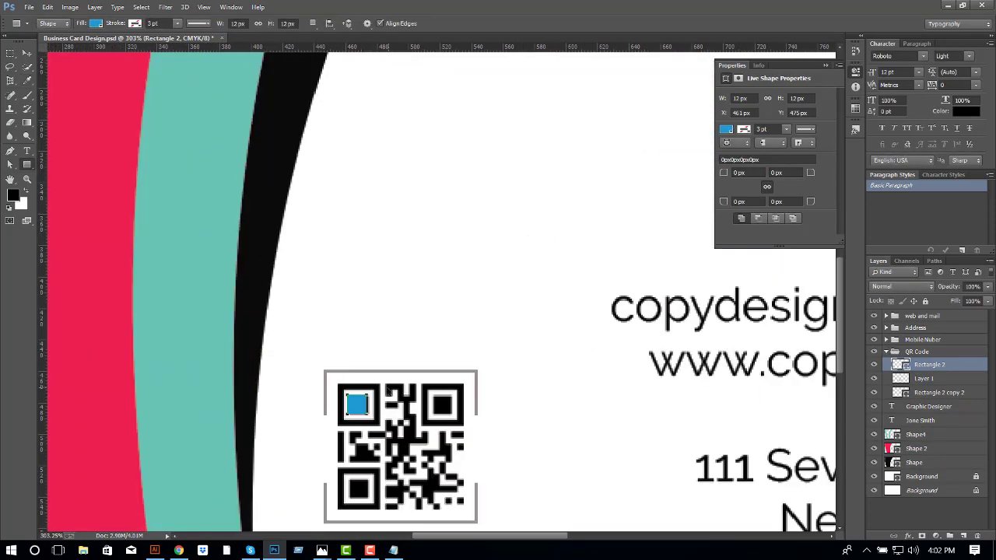
- Resize the blue square to fill the top-left corner marker
key(v)
scroll(304, 187, up, 5)
scroll(304, 187, up, 4)
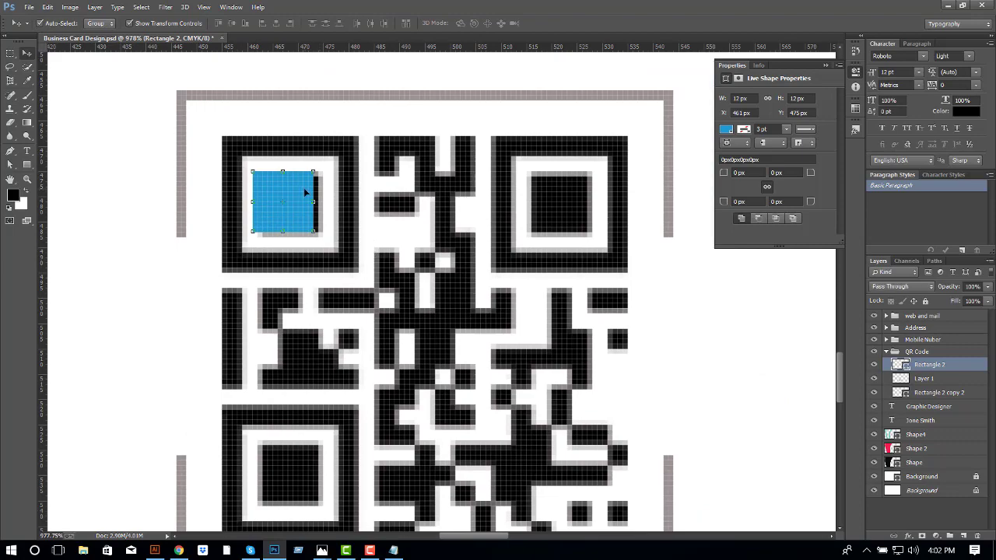
key(ctrl+t)
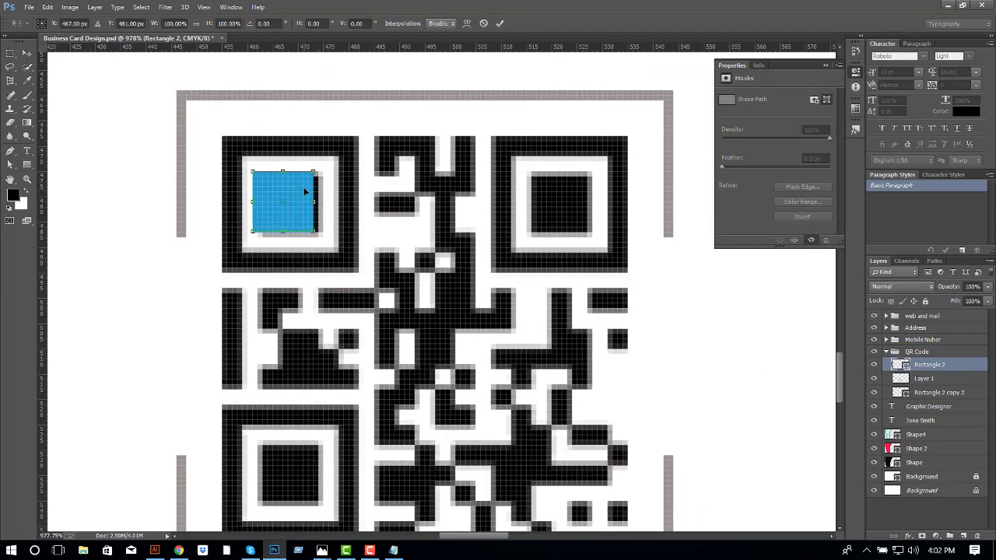
mouse_move(304, 191)
mouse_down()
mouse_move(324, 170)
mouse_move(548, 202)
mouse_up()
key(ctrl+z)
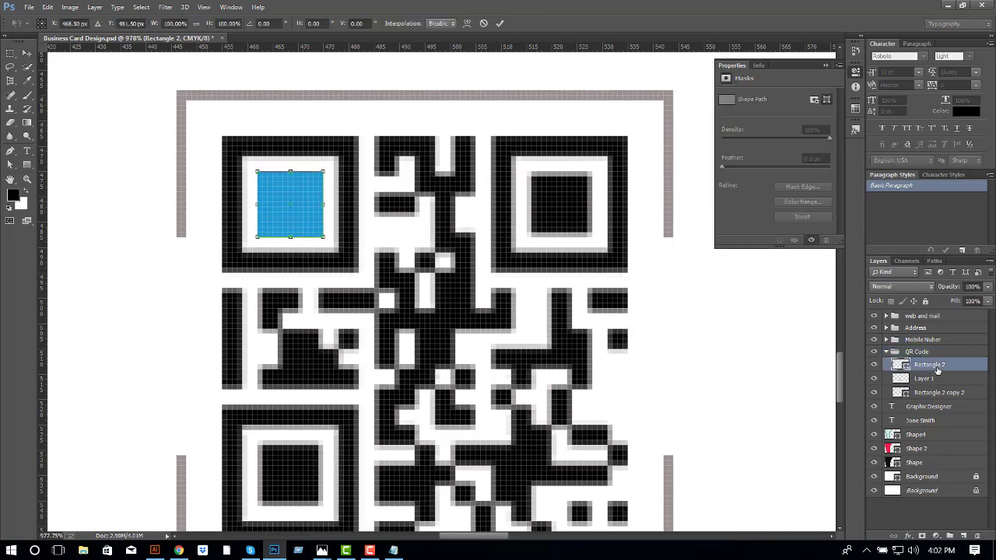
- Place copies of the blue square in the top-right and bottom-left QR corners
key(Return)
key(ctrl+alt+t)
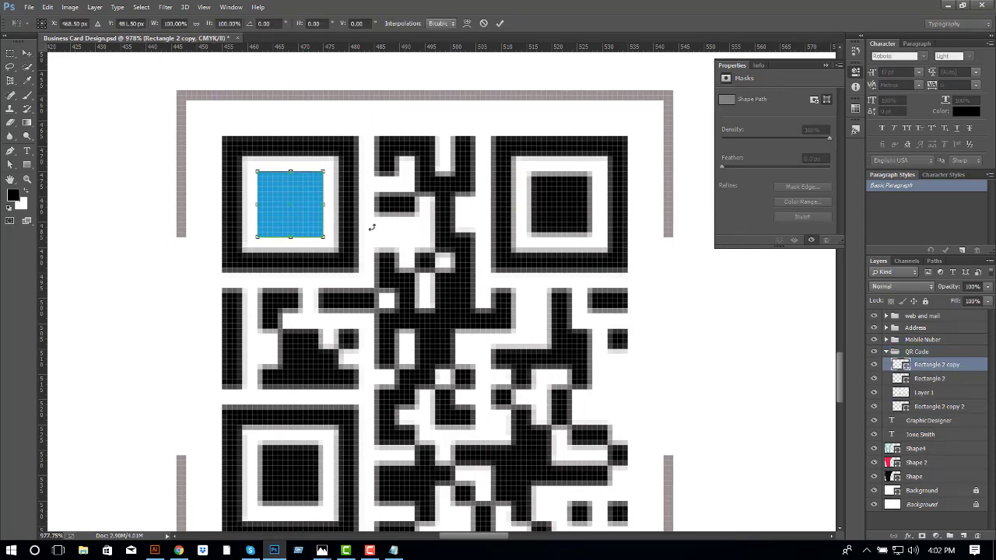
drag(299, 194, 575, 193)
key(Return)
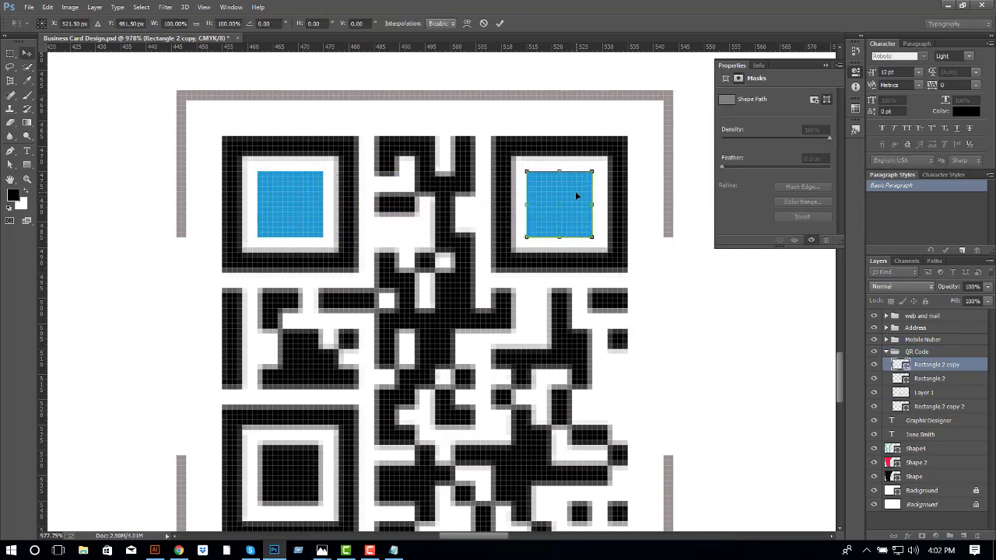
key(ctrl+alt+t)
scroll(473, 271, down, 2)
drag(515, 231, 320, 425)
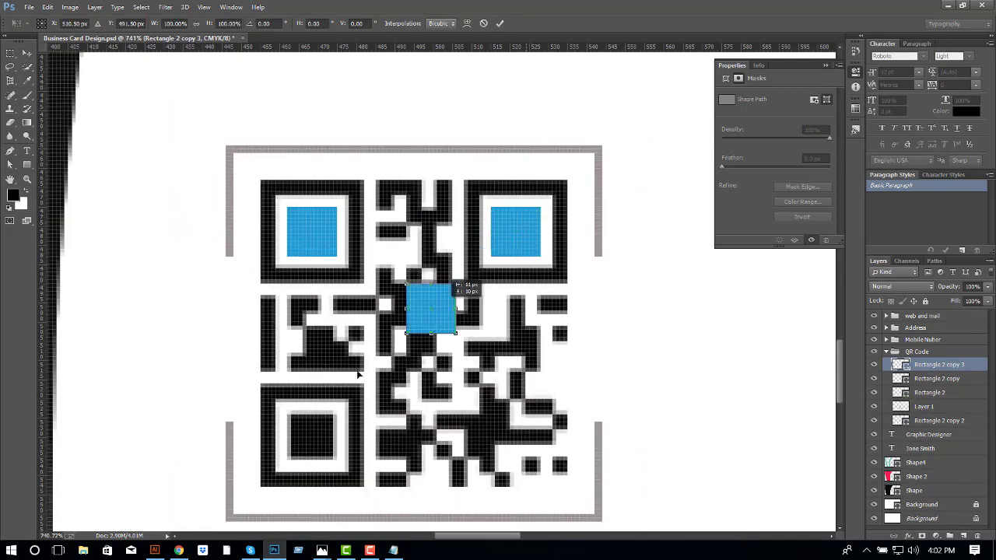
key(Return)
scroll(640, 400, down, 2)
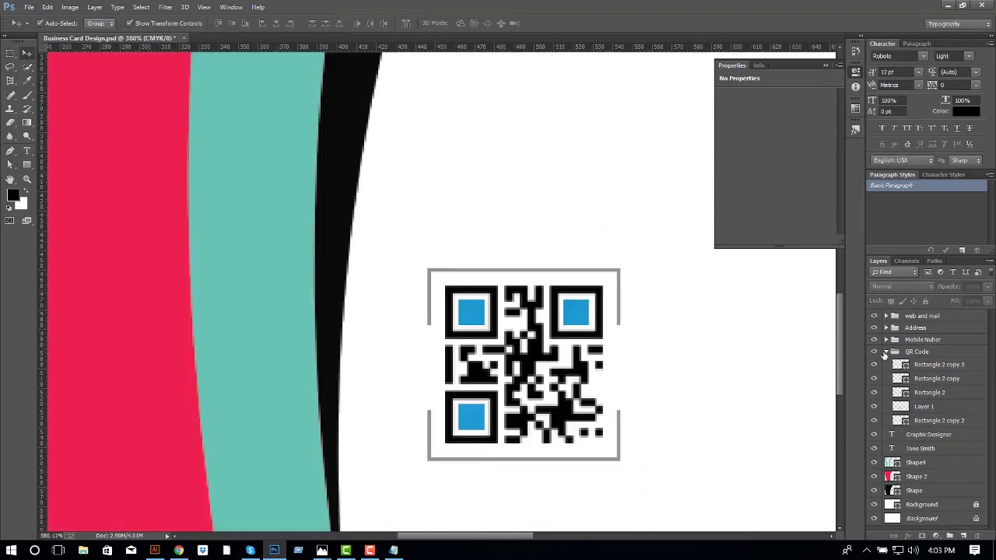
scroll(685, 388, down, 1)
scroll(700, 383, down, 2)
scroll(667, 382, down, 1)
- Recolour the teal bands on Shape4 to blue #1e99d1
scroll(662, 384, down, 1)
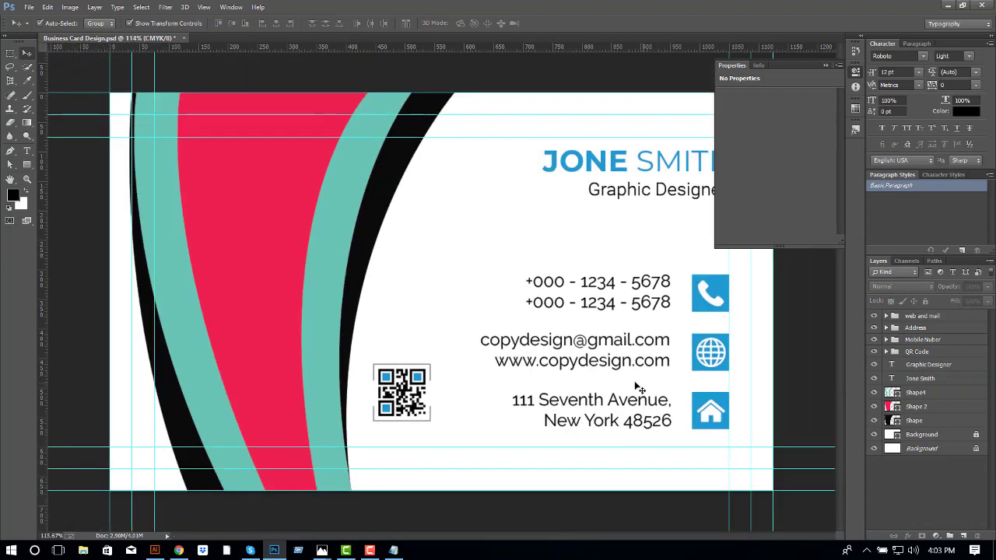
click(825, 66)
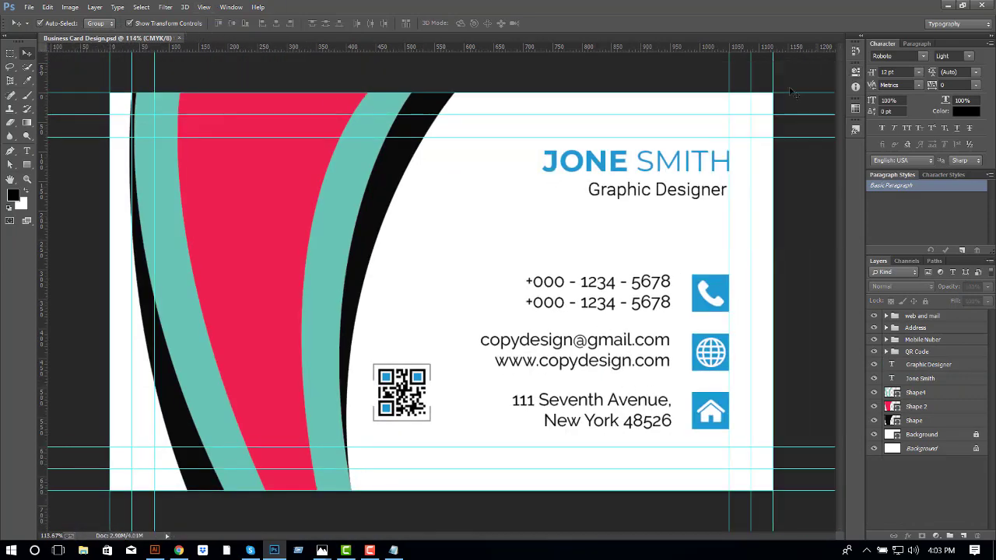
click(874, 393)
click(874, 393)
click(873, 393)
click(873, 393)
click(873, 392)
click(874, 393)
double_click(892, 393)
text(1e99d1)
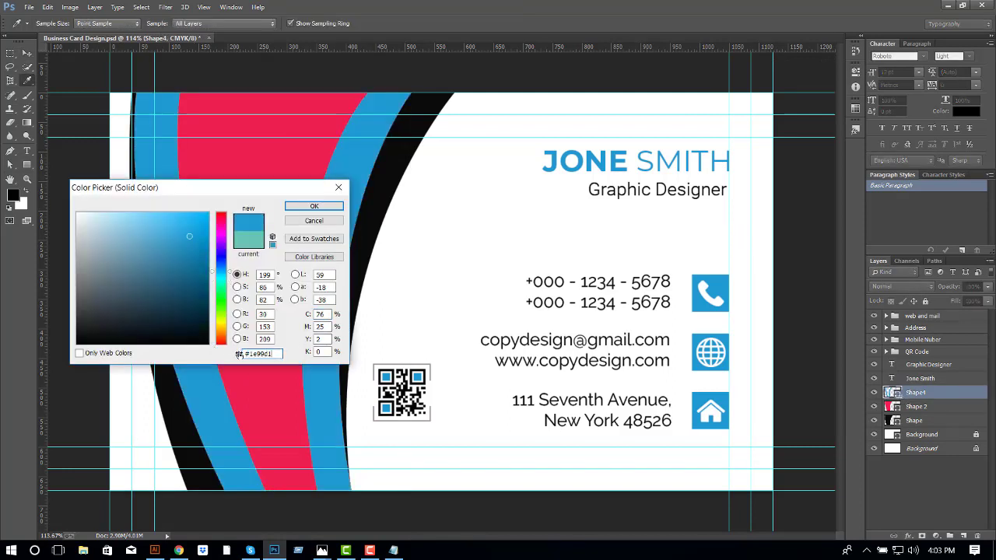
click(327, 207)
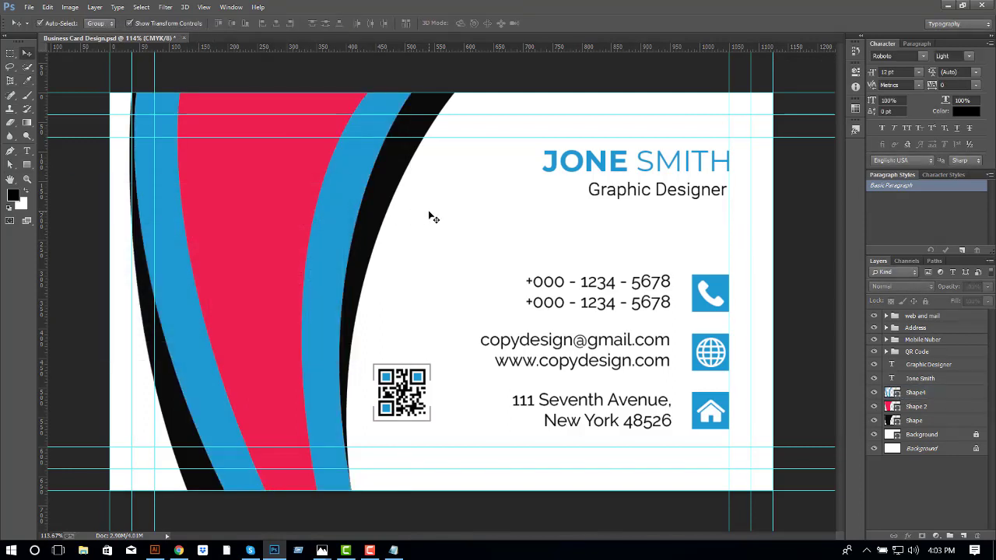
- Recolour the black bands on the Shape layer to light grey
click(873, 420)
click(874, 420)
double_click(894, 420)
click(77, 224)
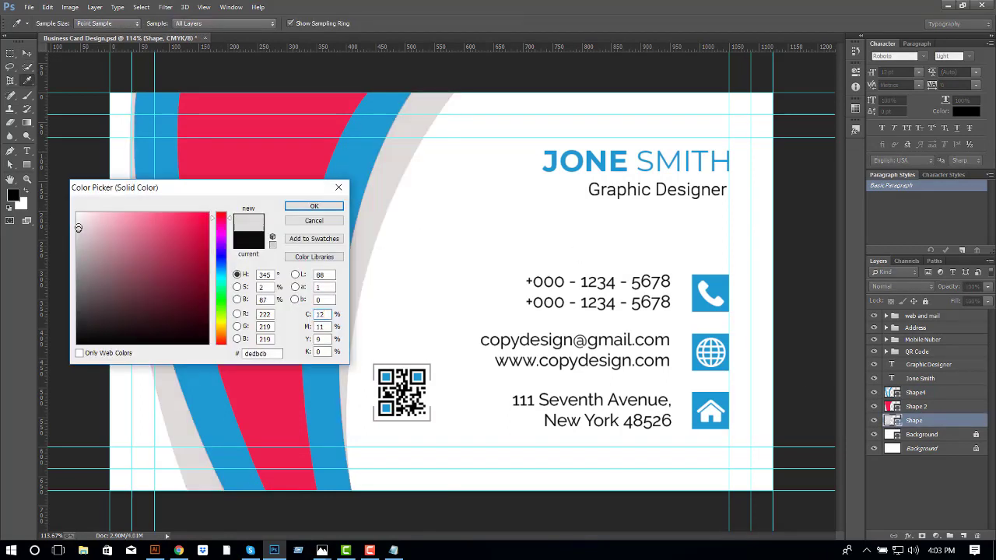
click(314, 206)
click(433, 224)
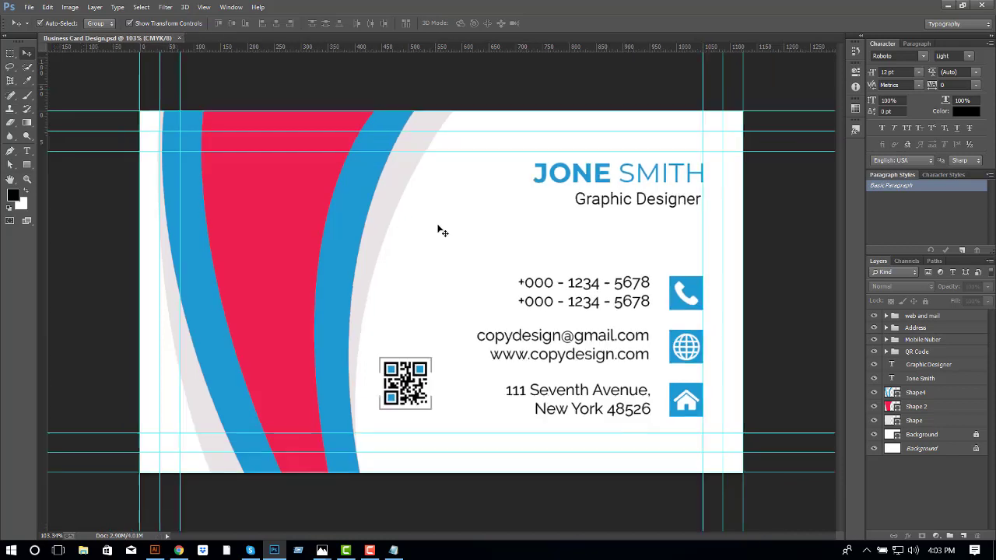
- Nudge the name, title and contact elements slightly left and bring up the Open dialog
scroll(433, 223, down, 1)
scroll(441, 230, down, 2)
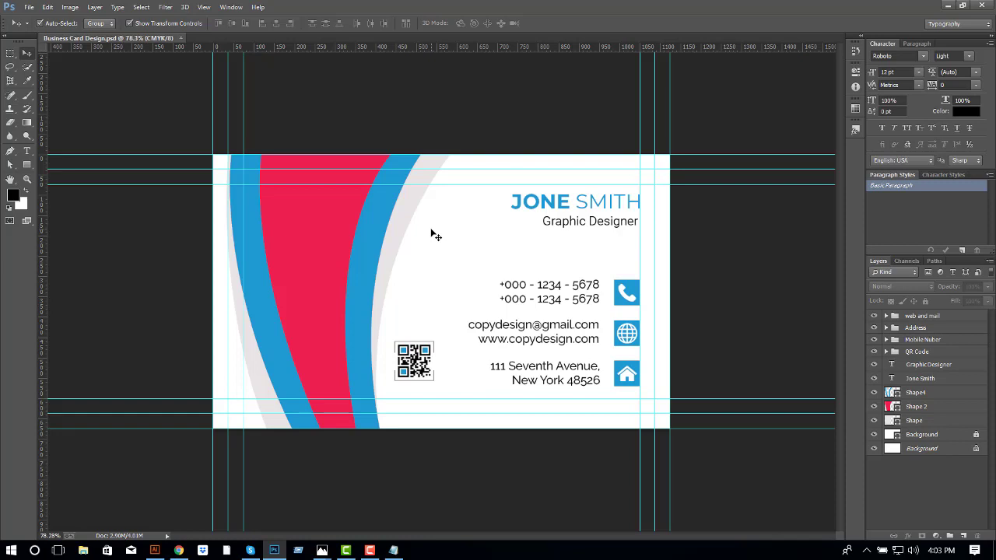
drag(652, 428, 507, 189)
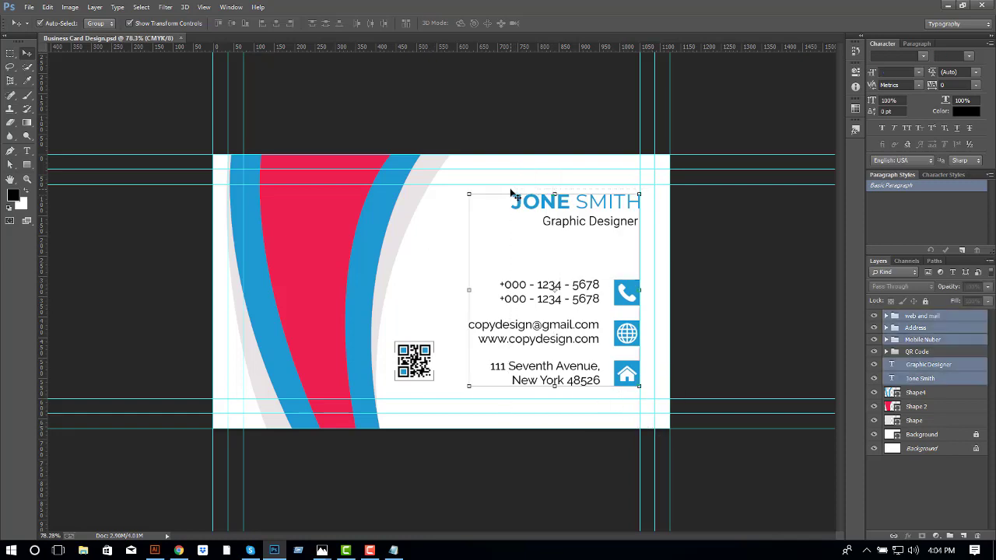
key(Left)
key(Left)
key(Left)
key(Left)
key(Left)
key(Left)
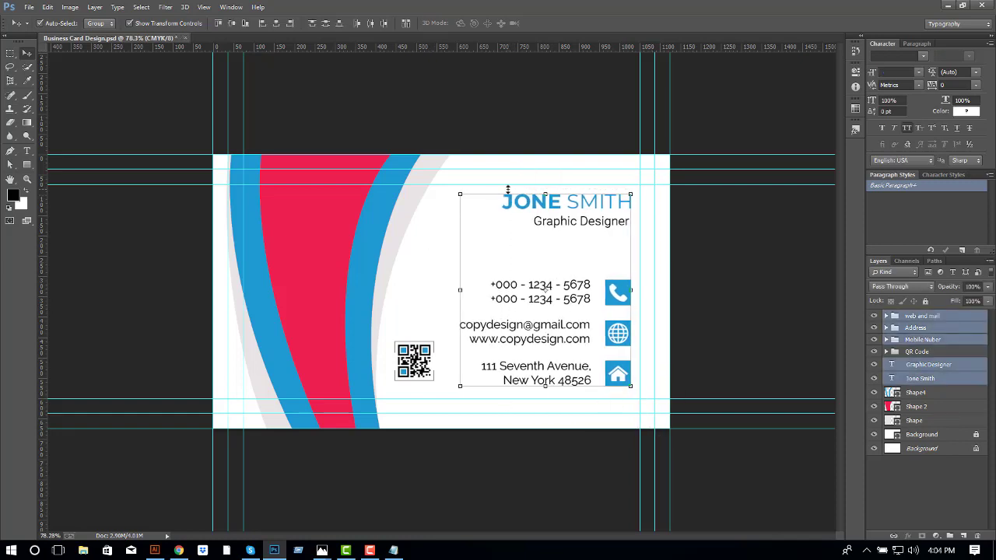
click(684, 234)
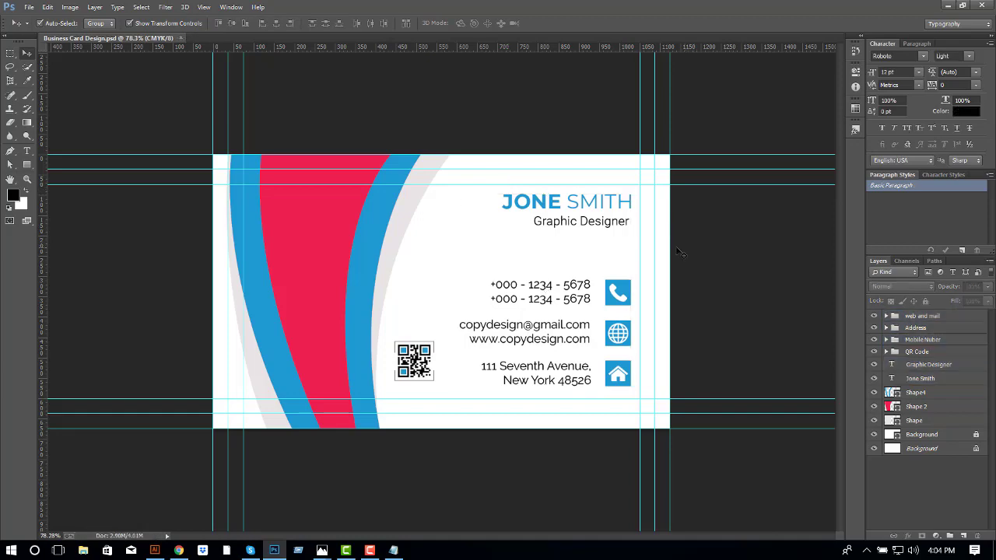
key(ctrl+o)
- Browse to the Work (G:) drive's Graphicriver > Flayer > Image folder
click(68, 438)
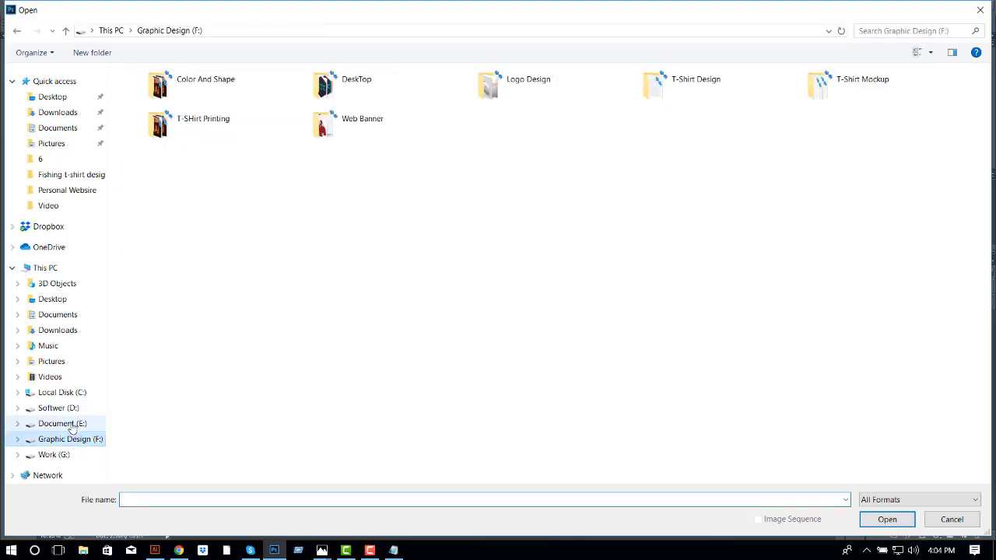
click(54, 454)
double_click(295, 101)
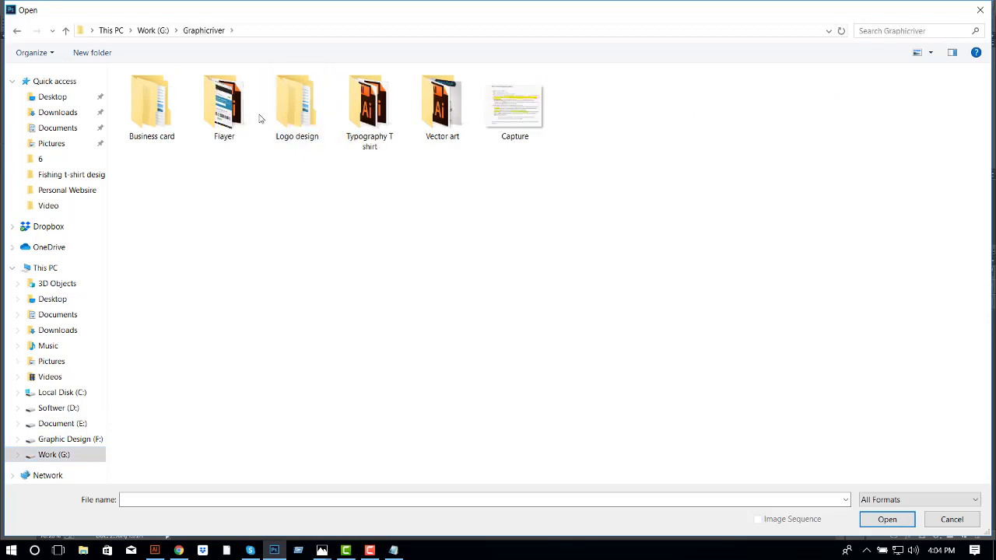
double_click(233, 109)
double_click(596, 122)
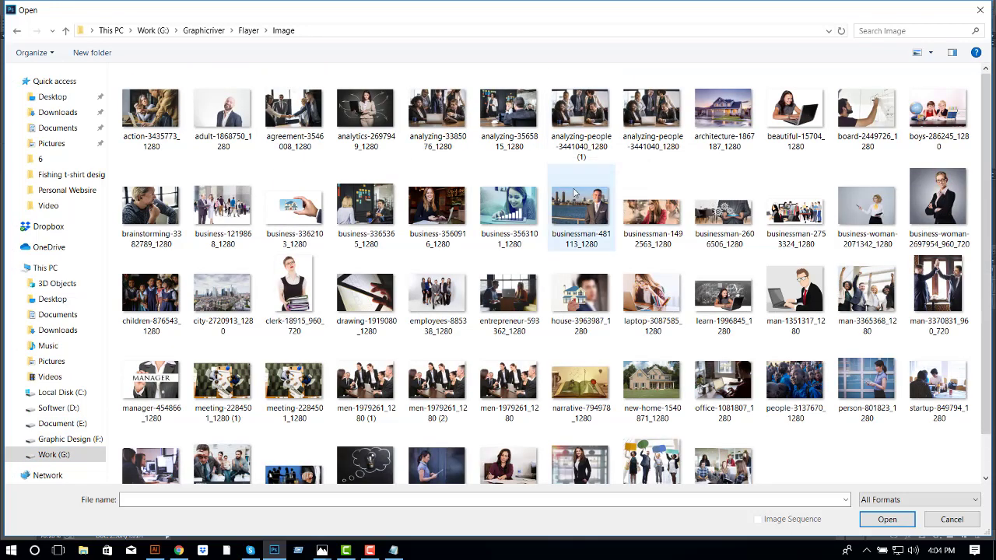
key(alt+Tab)
key(Escape)
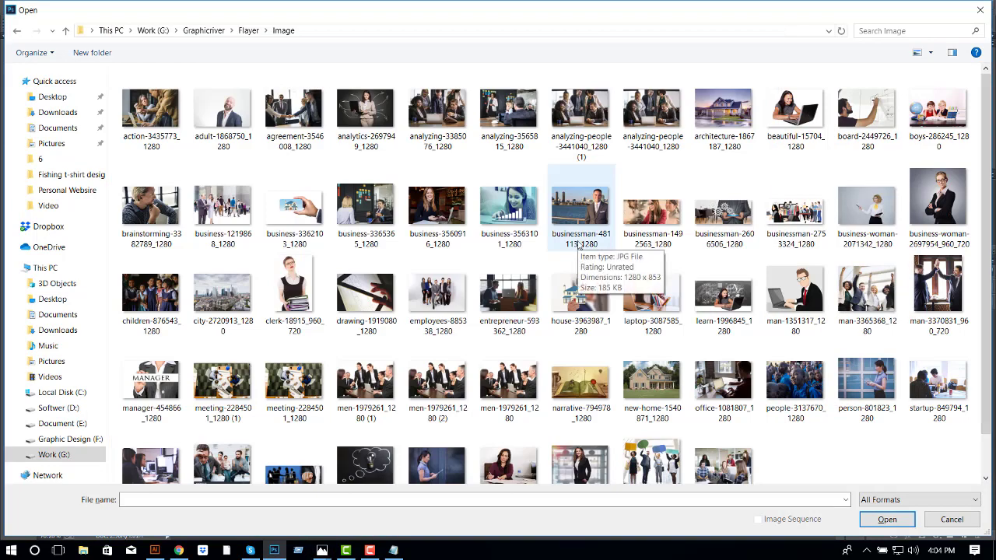
scroll(578, 246, down, 1)
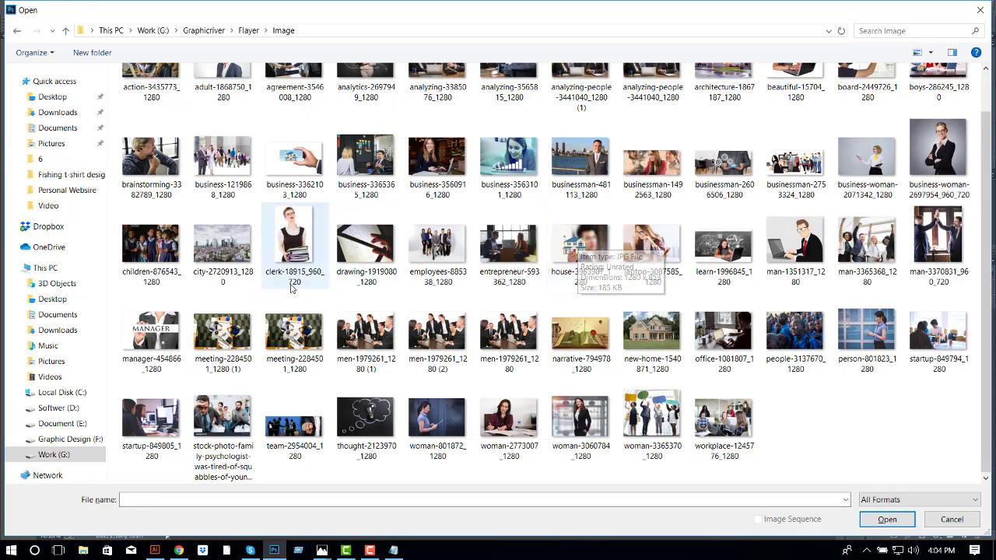
- Preview the workplace-1245776_1280 photo full size
click(702, 406)
right_click(702, 406)
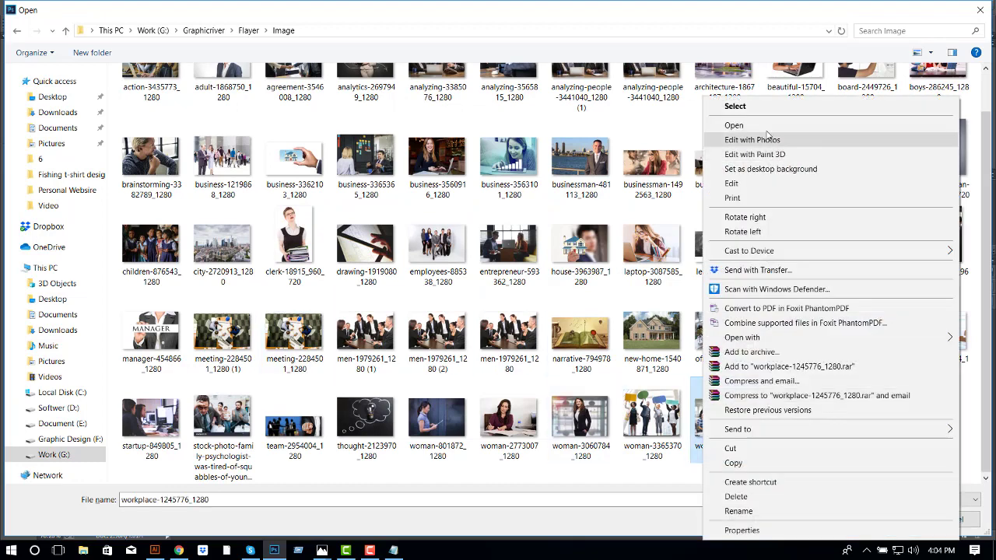
click(758, 103)
click(786, 10)
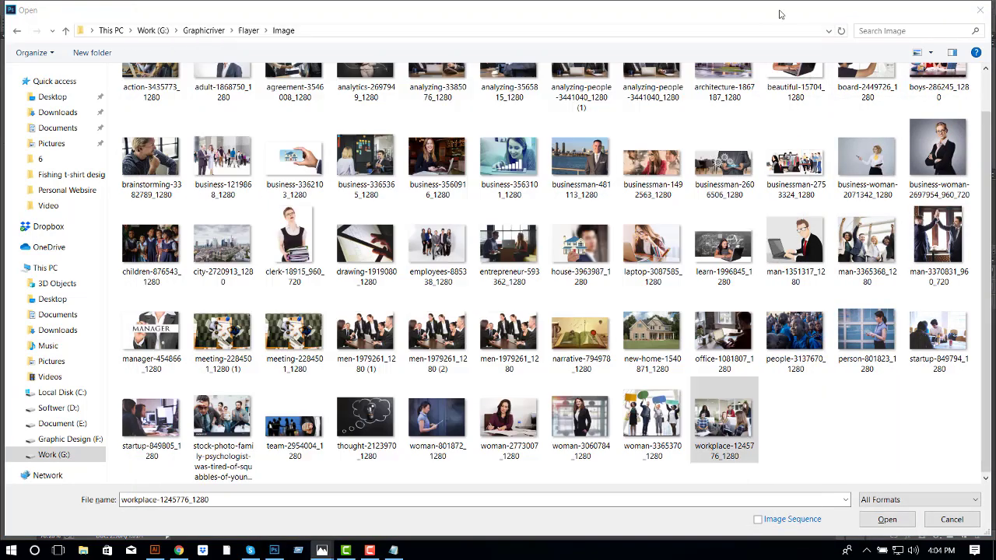
- Open business-3365365_1280 and move its window to the lower left
right_click(382, 169)
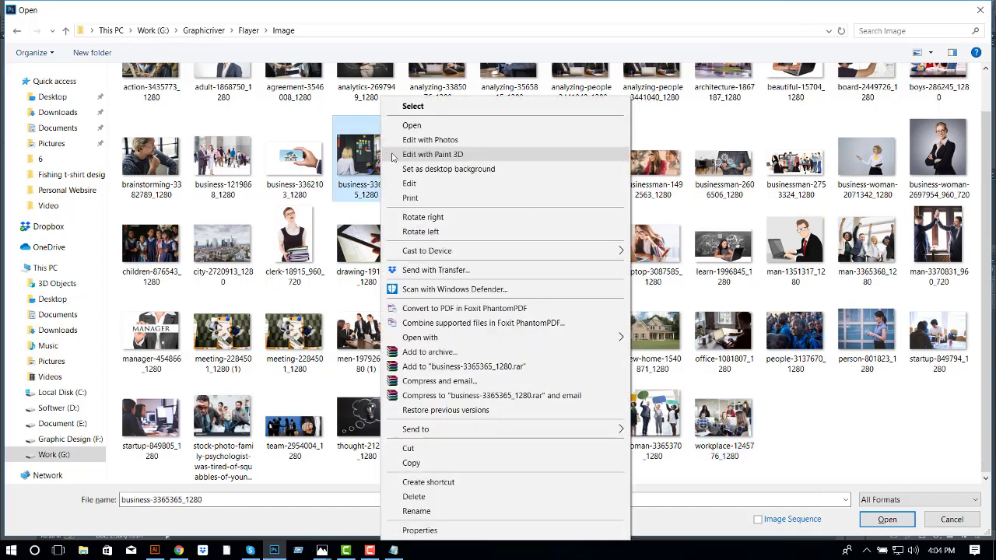
click(408, 126)
click(786, 11)
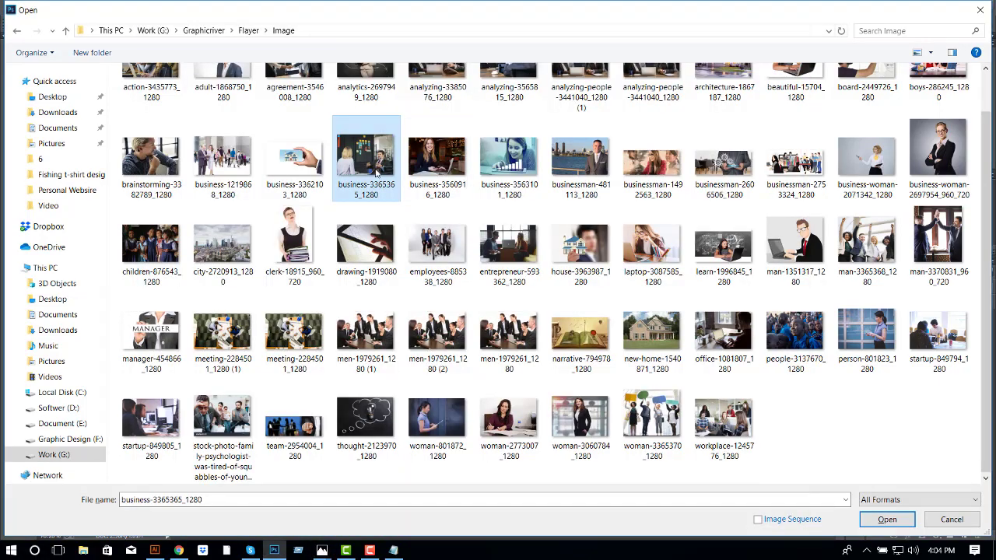
click(886, 519)
drag(394, 48, 334, 315)
- Open the red Shape 2 smart object for editing
click(326, 241)
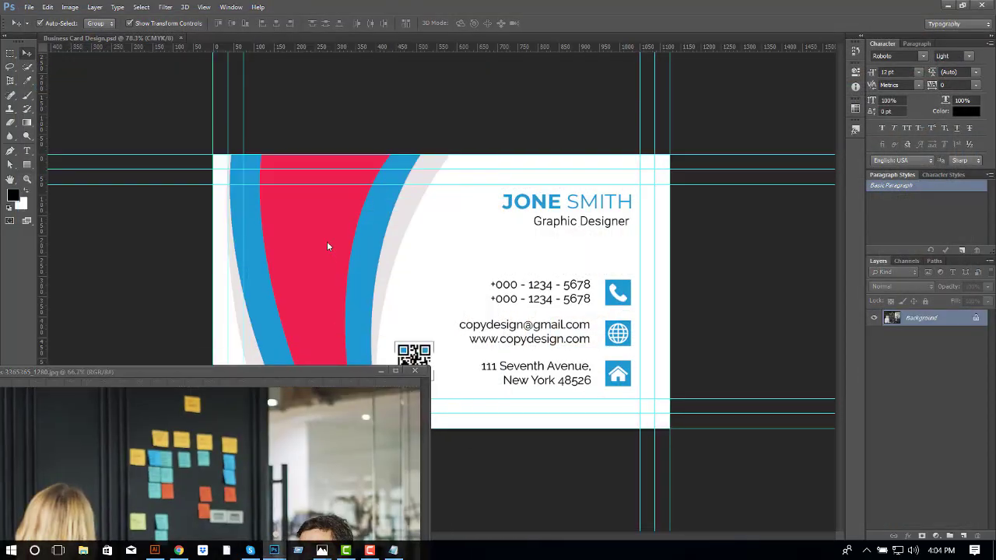
click(873, 407)
click(873, 407)
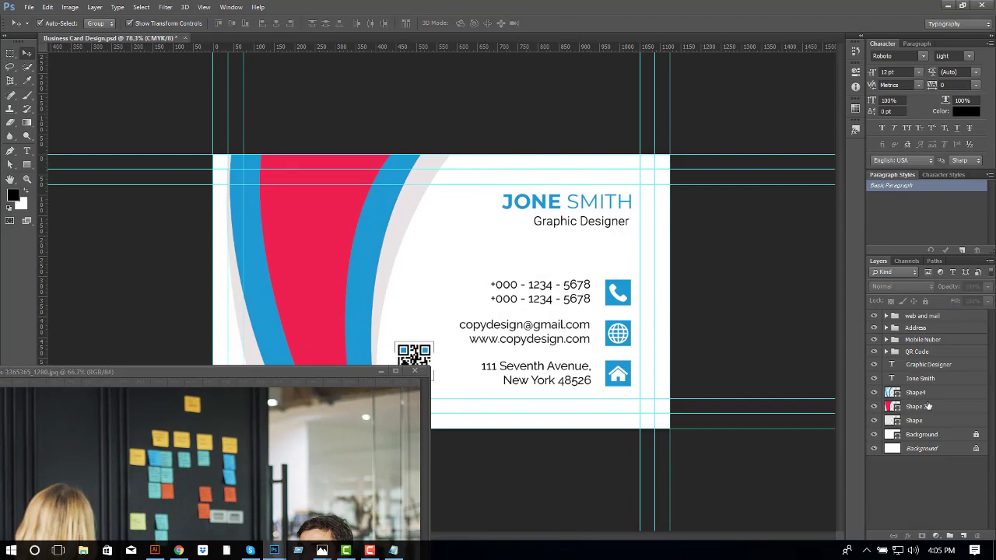
right_click(927, 406)
click(707, 240)
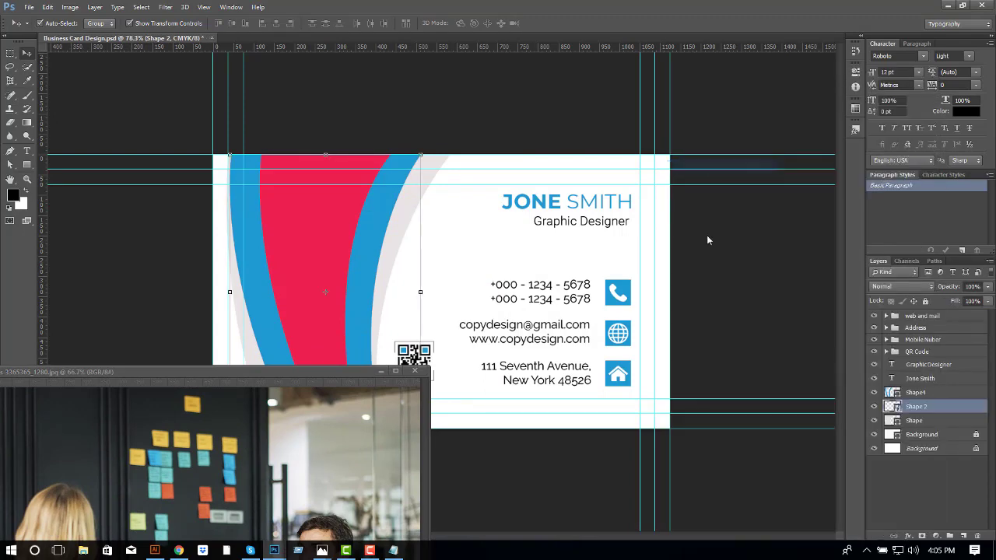
double_click(889, 406)
click(536, 226)
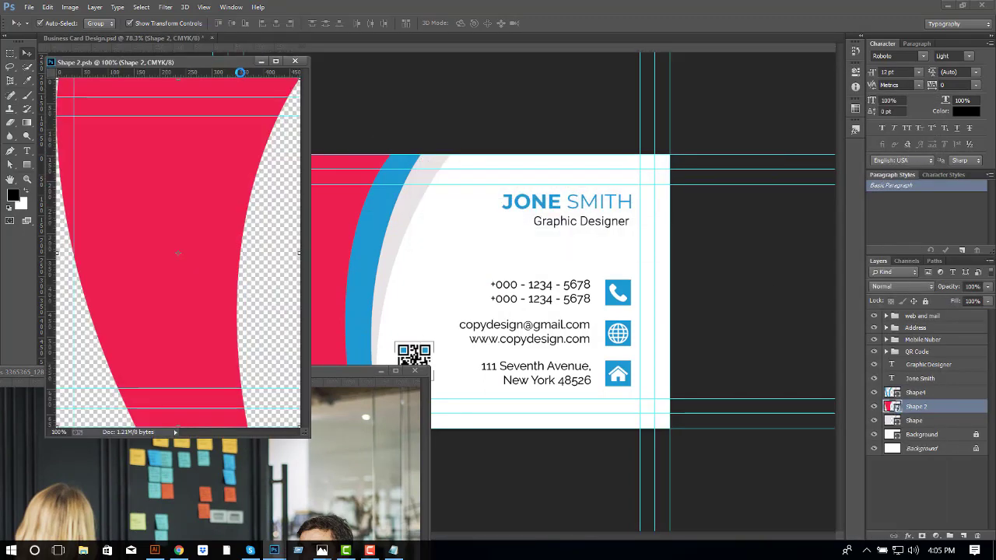
- Bring the office photo into Shape 2.psb and clip it to the curved shape
drag(155, 61, 453, 35)
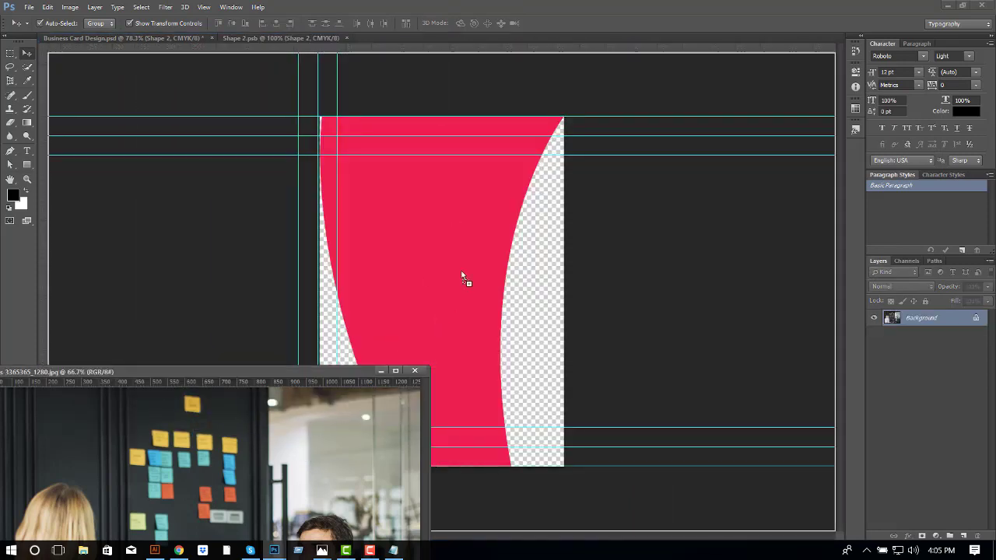
mouse_move(461, 276)
mouse_down()
mouse_move(414, 330)
mouse_move(400, 231)
mouse_up()
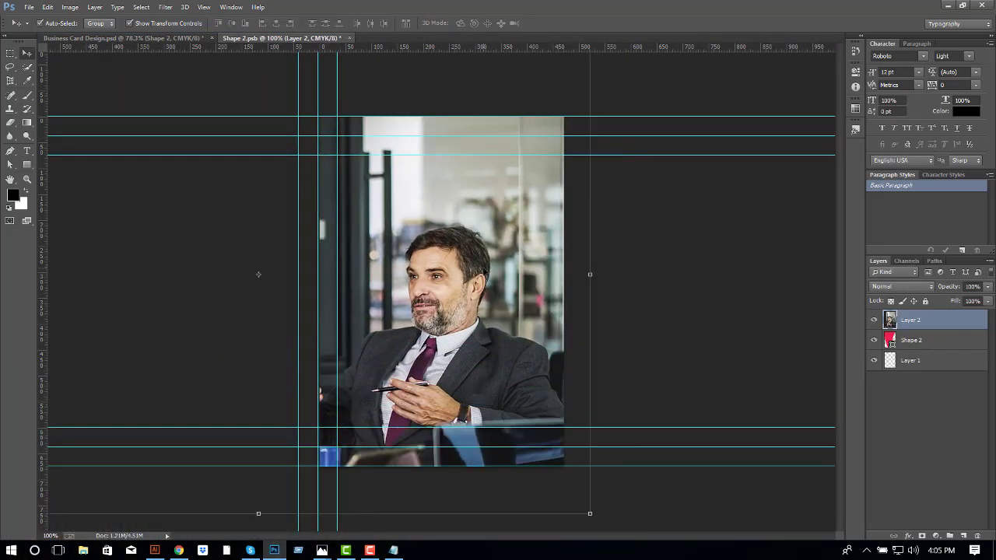
drag(436, 326, 433, 280)
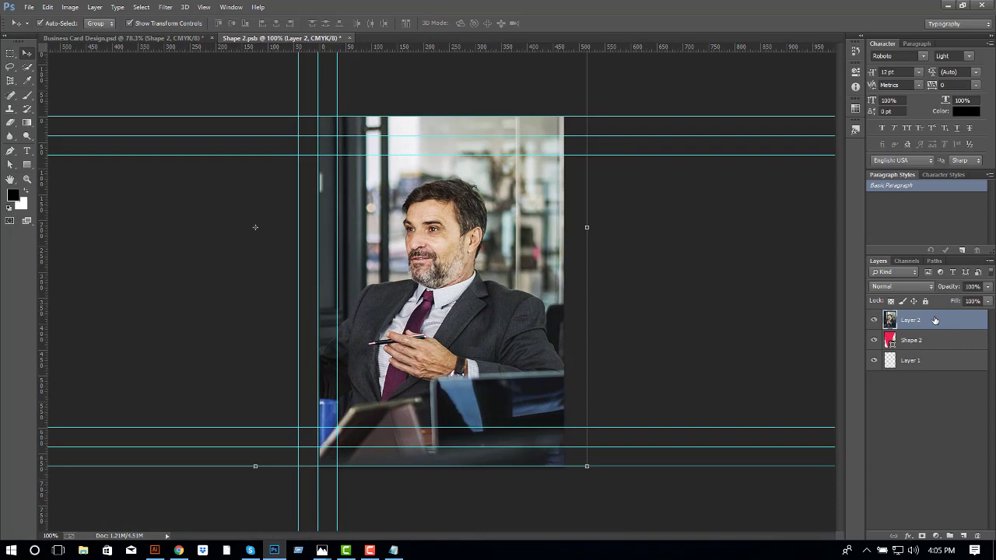
right_click(935, 320)
click(751, 256)
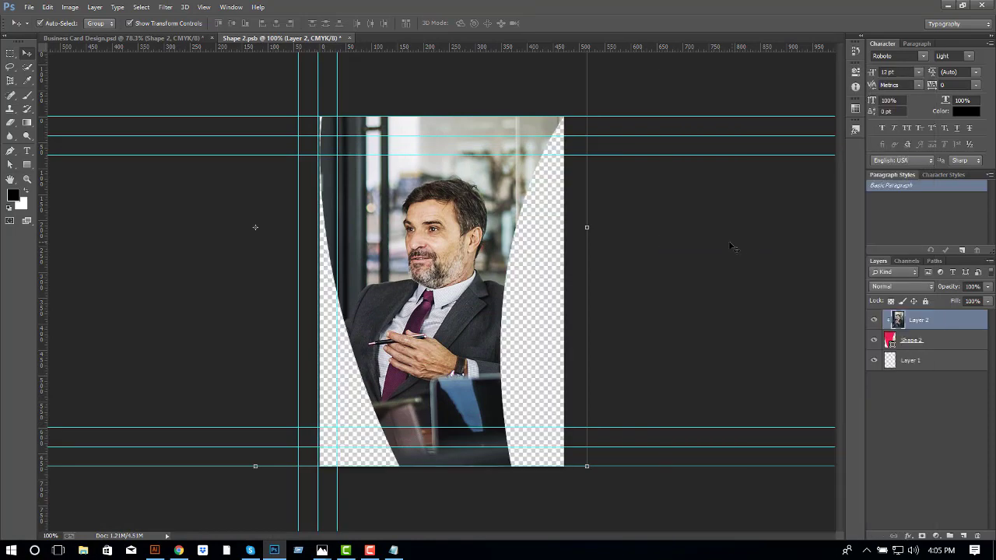
- Make the blue Shape4 band semi-transparent at 75% opacity
click(175, 38)
click(933, 392)
drag(987, 286, 969, 303)
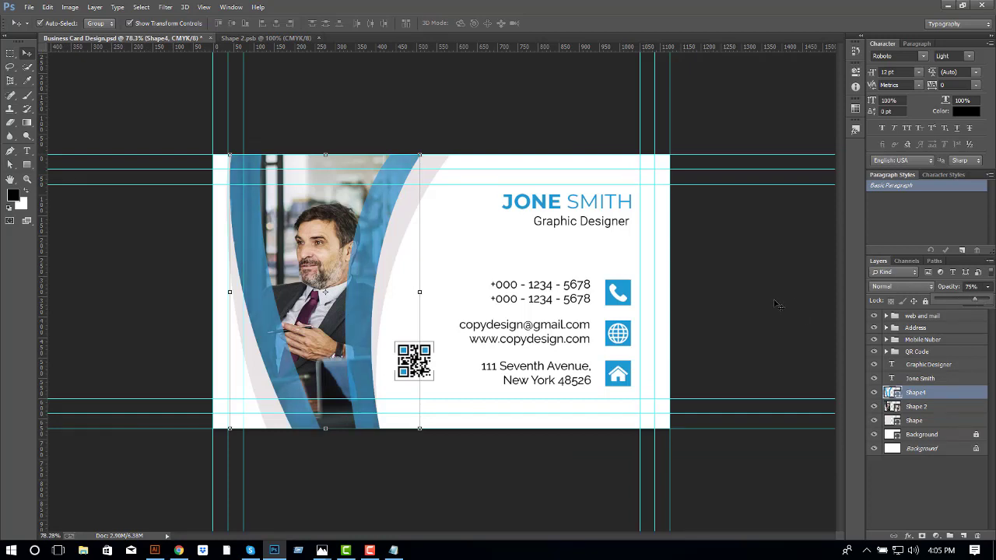
- Reposition the photo inside the curved Shape 2 shape, then return to the card
click(272, 38)
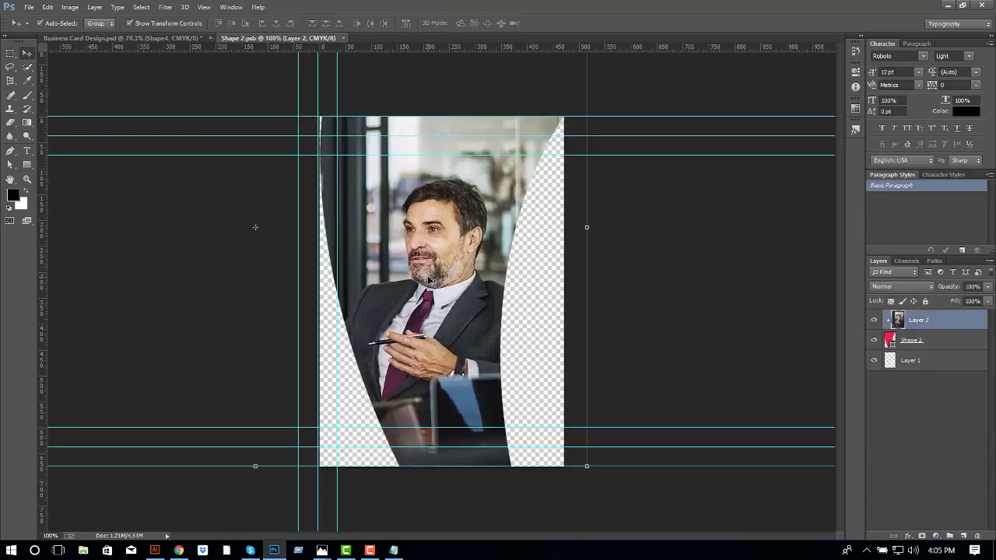
drag(428, 278, 430, 282)
click(621, 232)
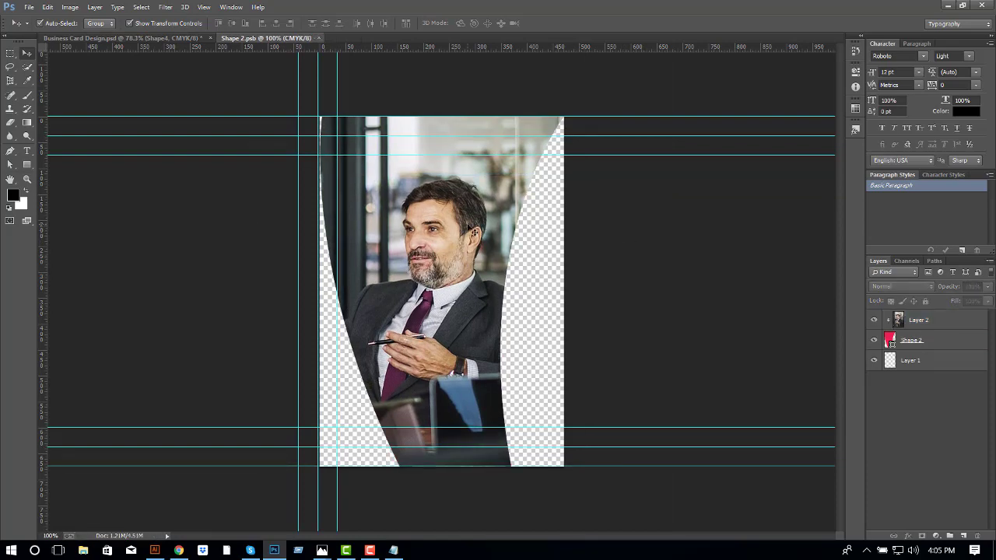
click(473, 231)
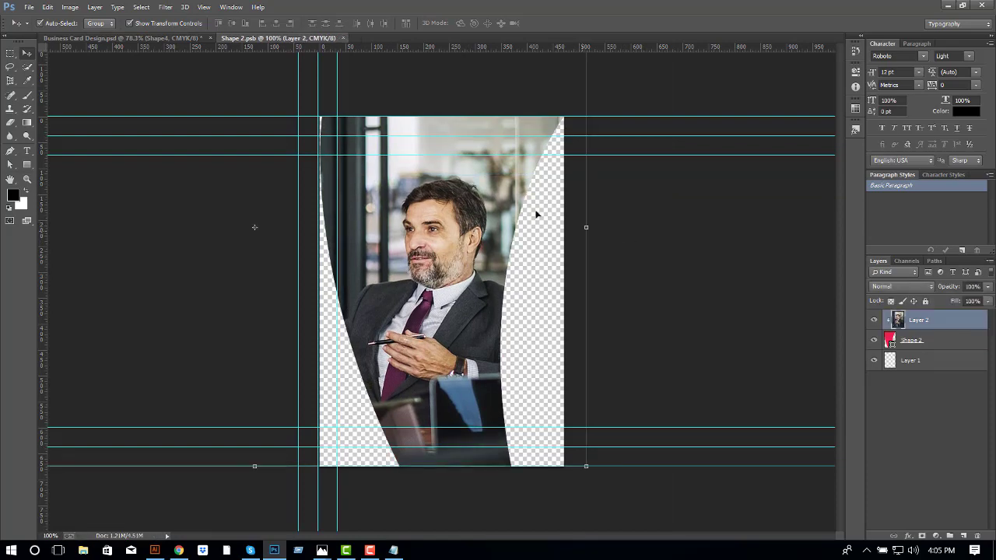
click(168, 39)
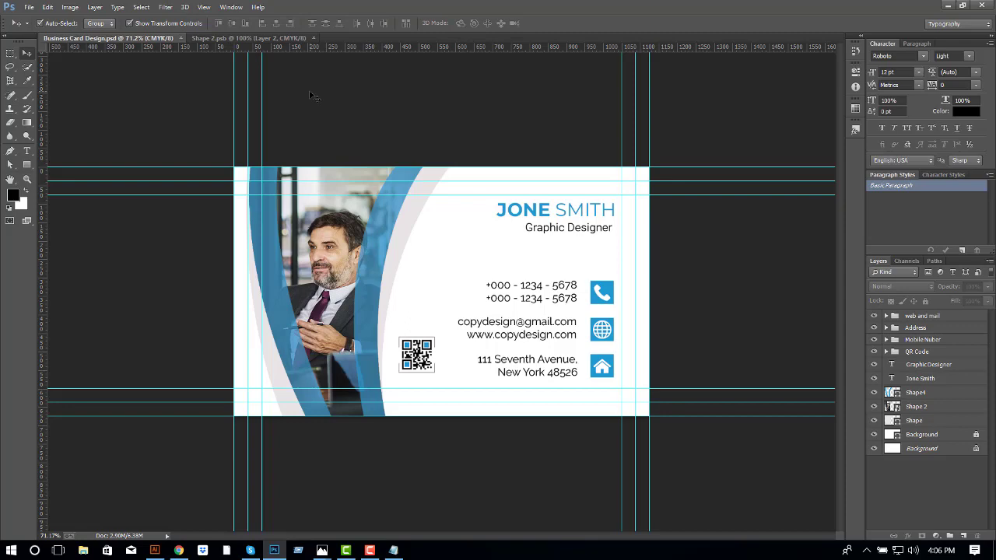
- Close Shape 2.psb and put the Shape 2 photo layer in a group named 'Image'
key(ctrl+plus)
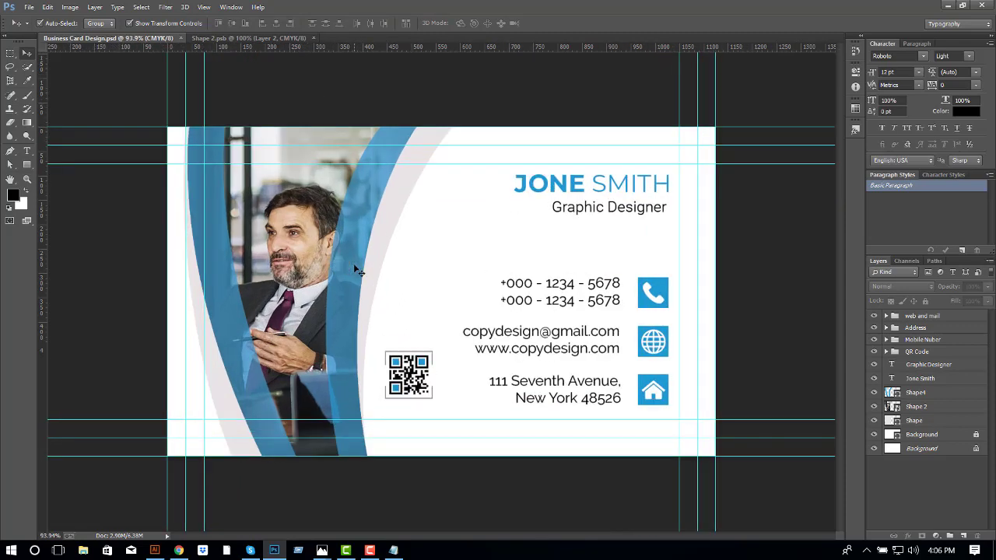
key(ctrl+0)
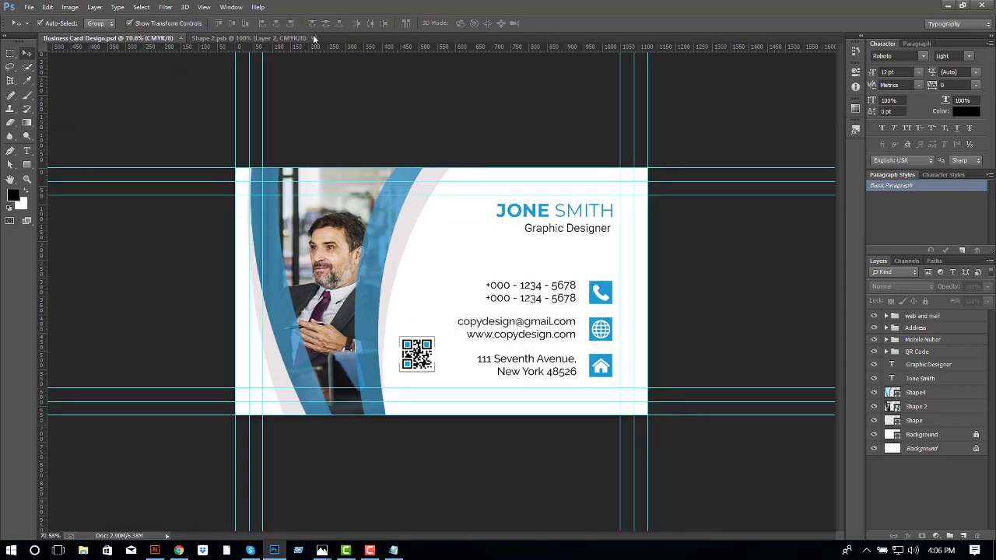
click(313, 38)
click(947, 395)
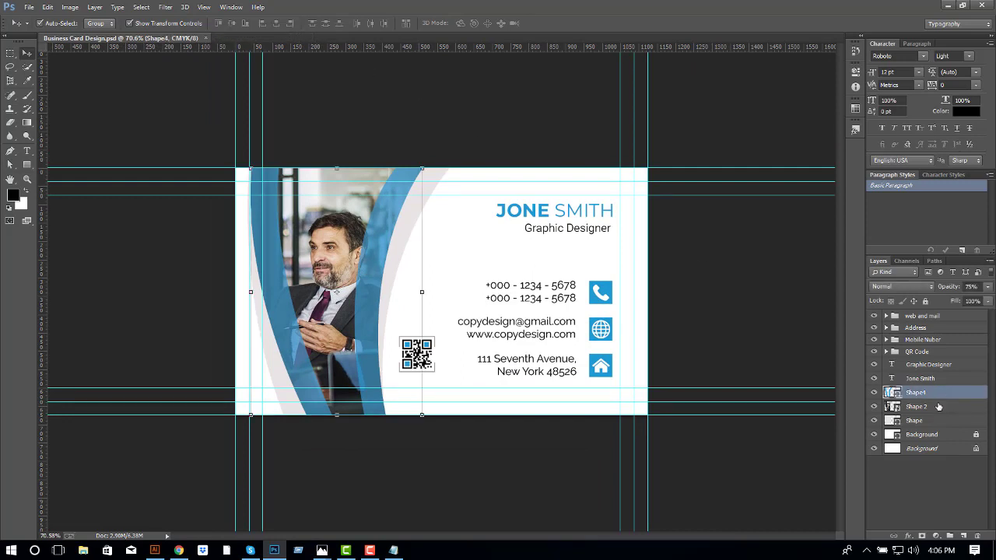
click(938, 406)
key(ctrl+g)
double_click(915, 405)
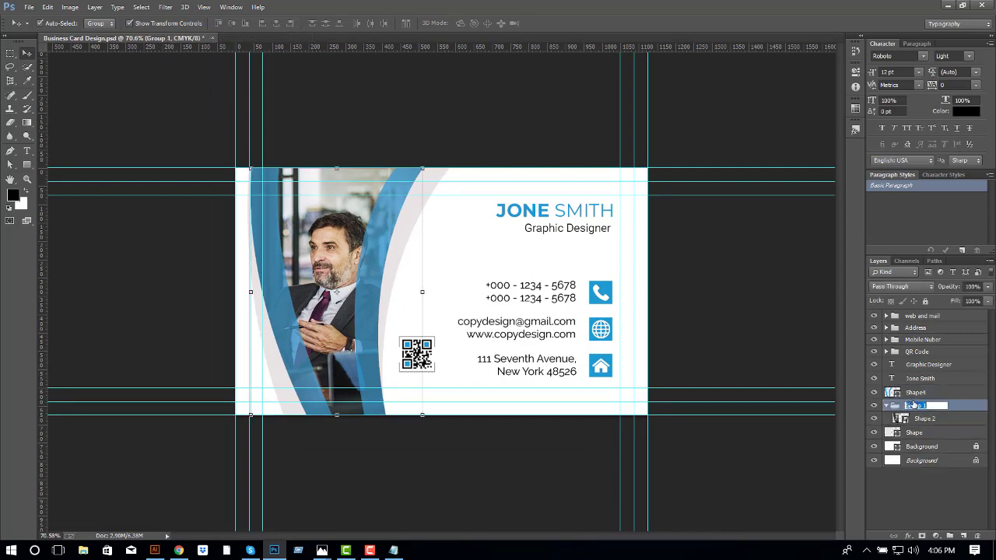
text(Image)
key(Return)
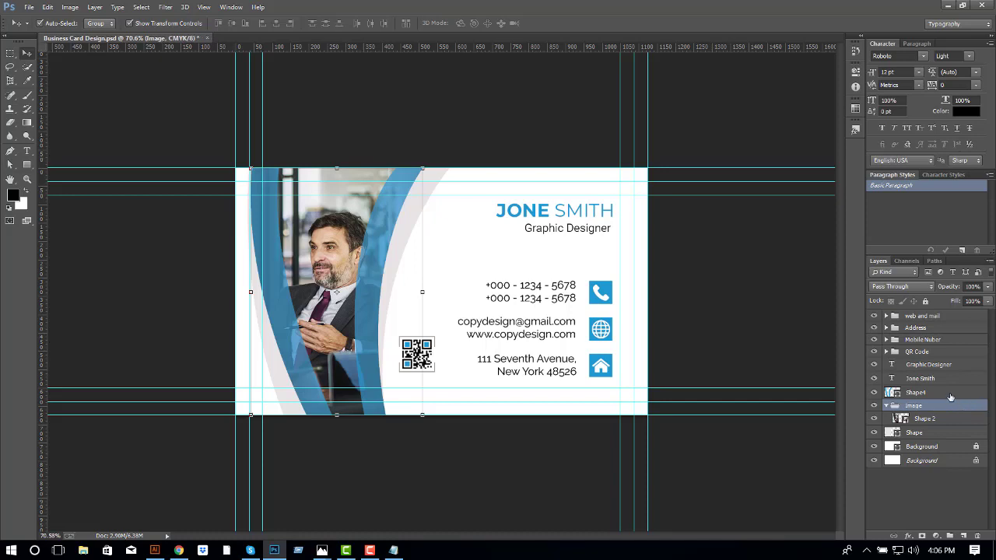
- Group the name and Graphic Designer layers into a group named 'Nmae and Title'
click(934, 378)
shift+click(927, 364)
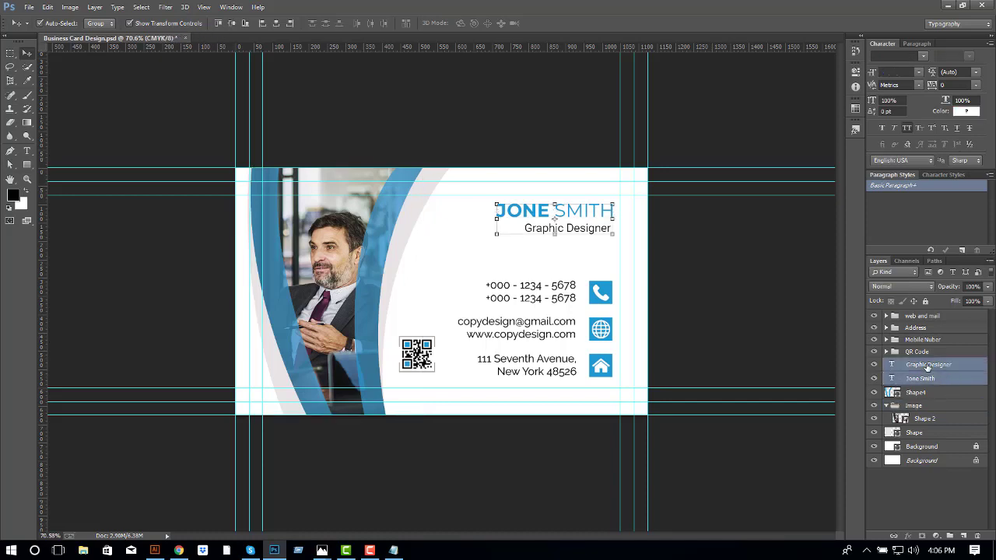
key(ctrl+g)
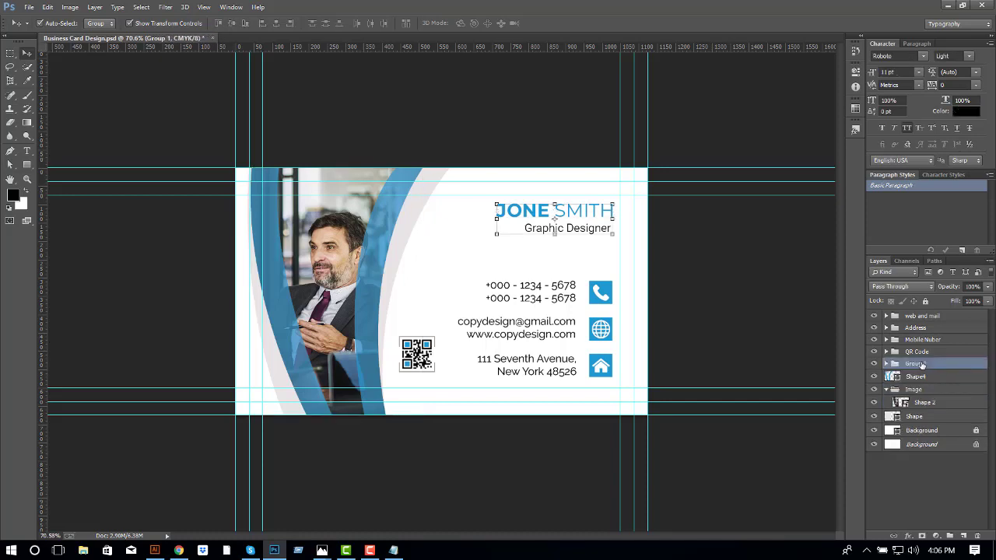
double_click(914, 364)
text(Nmae and Title)
key(Return)
click(710, 325)
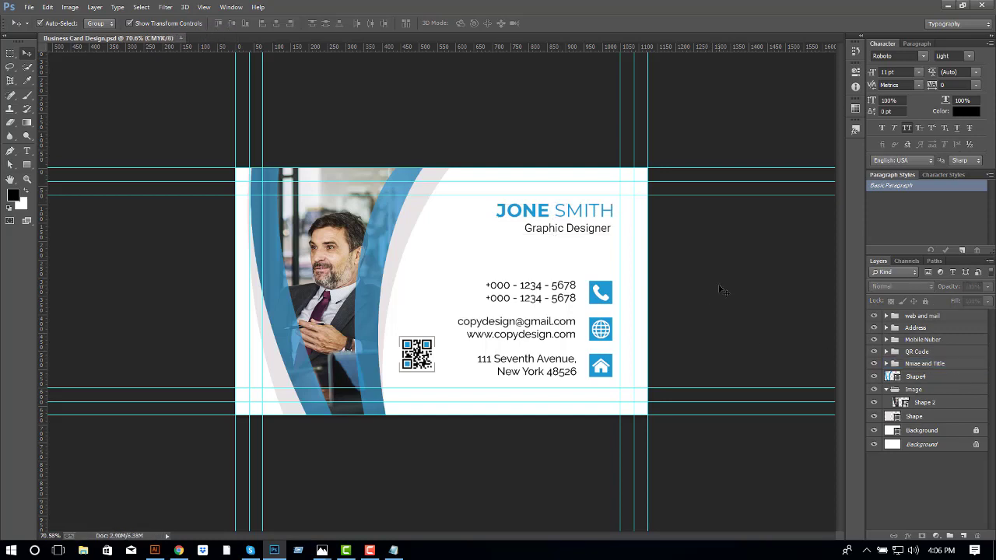
scroll(688, 323, down, 1)
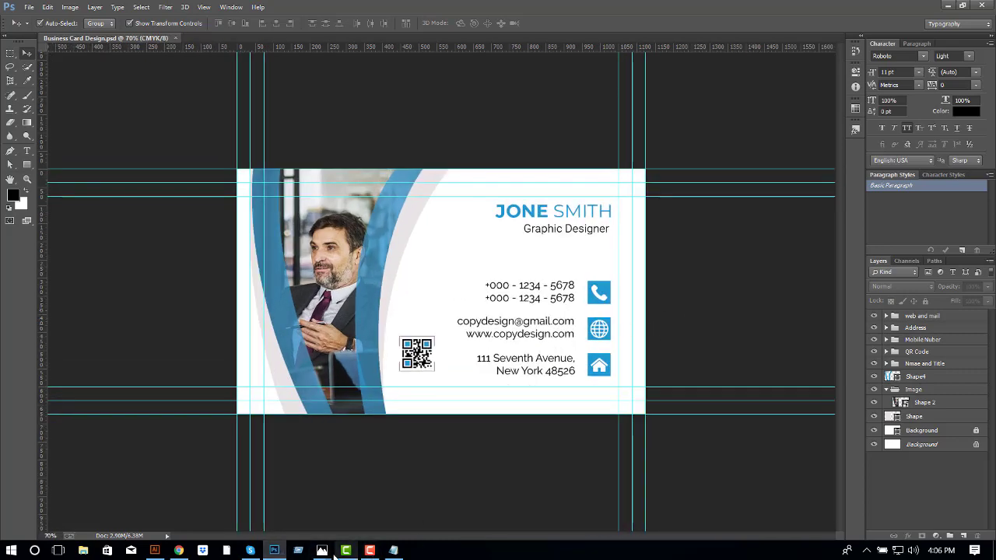
- Give the Shape4 band a brighter, fully saturated blue and raise its opacity to 85%
double_click(891, 377)
click(203, 221)
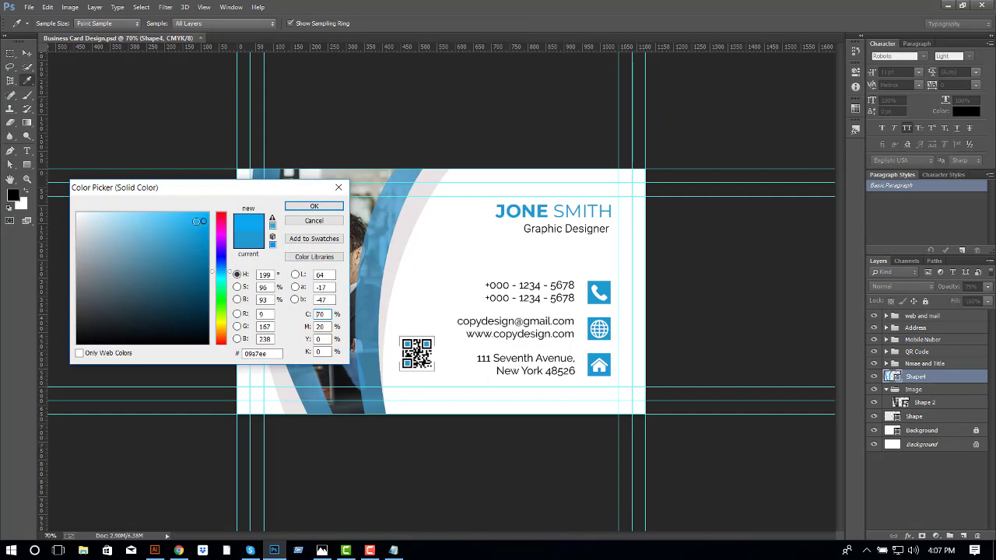
mouse_move(196, 221)
mouse_down()
mouse_move(226, 217)
mouse_move(203, 221)
mouse_up()
click(314, 206)
click(987, 286)
drag(982, 302, 984, 302)
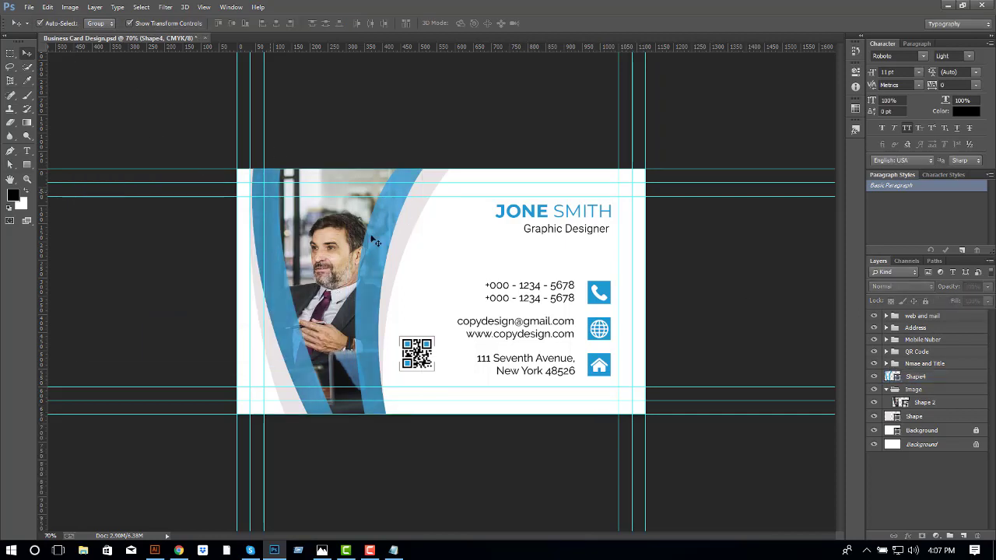
key(ctrl+minus)
key(ctrl+plus)
- Set the Shape4 band colour to hex 1e99d1
double_click(896, 377)
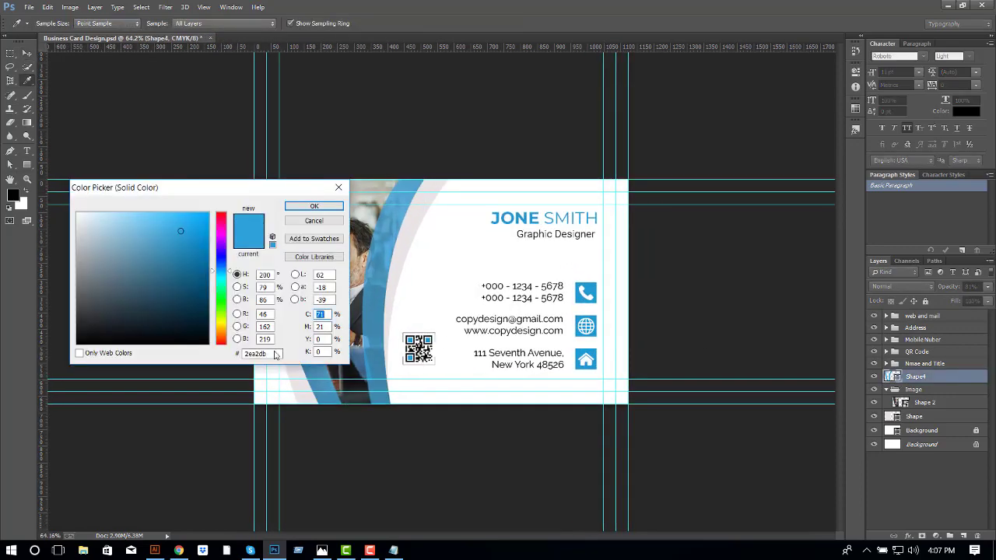
key(Escape)
double_click(896, 377)
click(256, 352)
text(1e99d1)
click(314, 206)
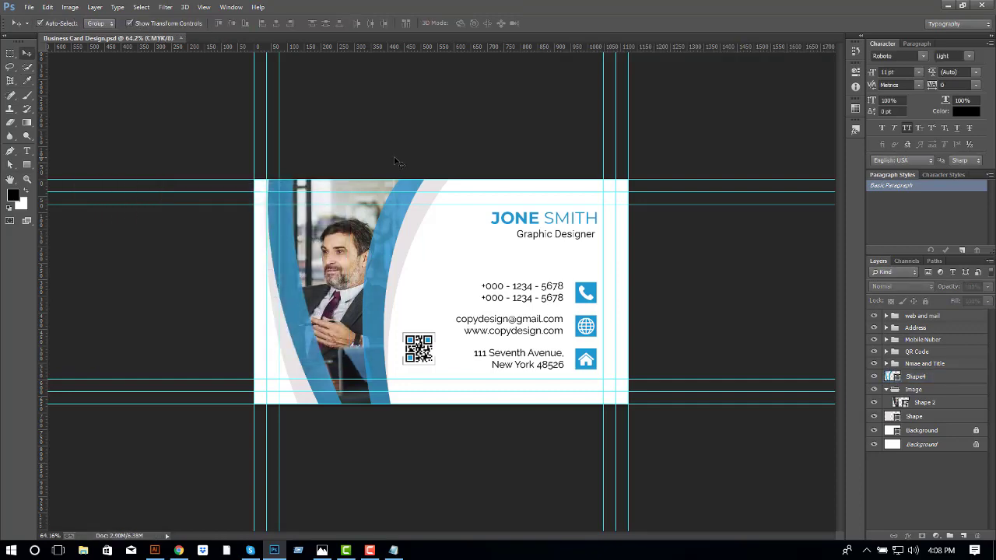
- Save a copy named 'Business Card Design Font Side.psd' in the Video folder
key(ctrl+shift+s)
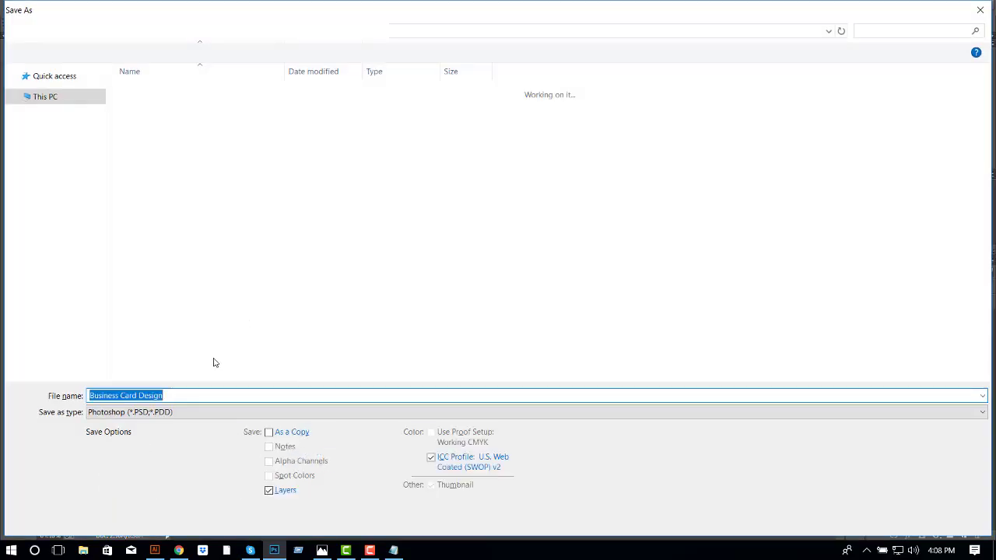
click(184, 396)
text(Font Side)
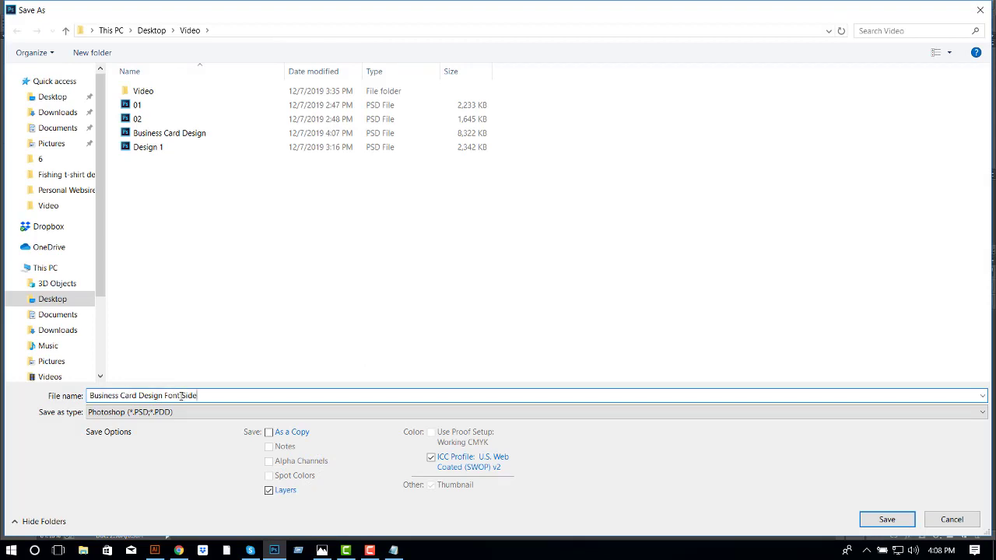
key(Return)
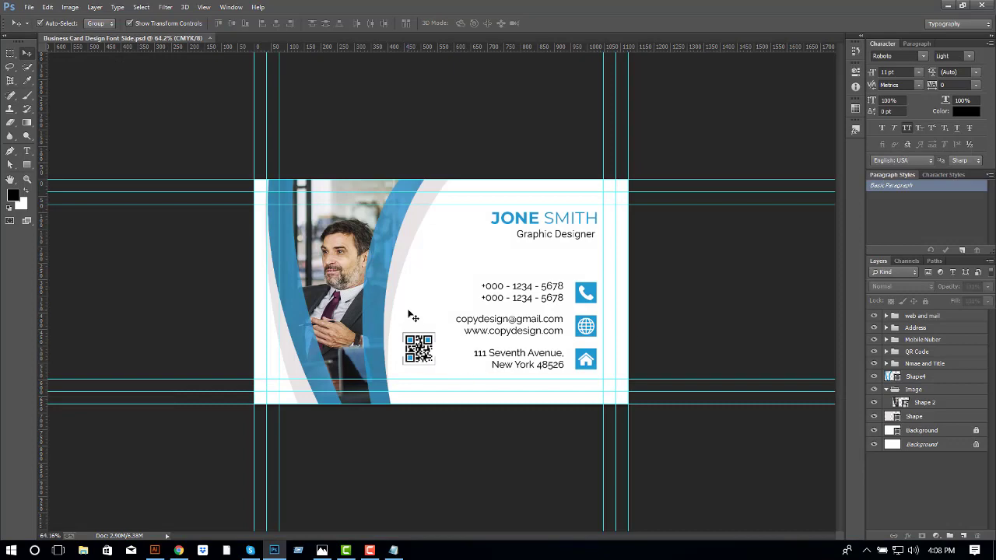
- Close the Shape 2 window and select the web and mail contact group
double_click(900, 402)
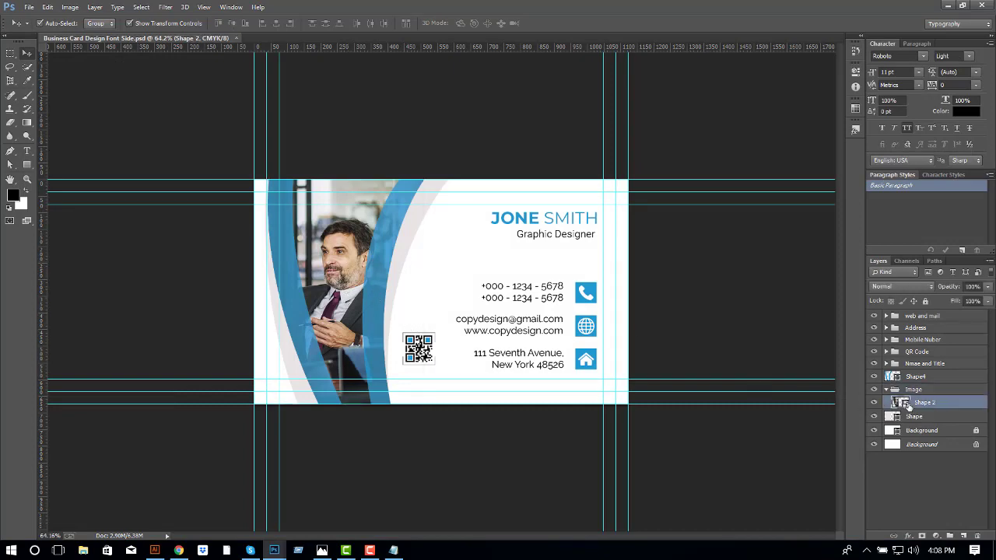
key(ctrl+w)
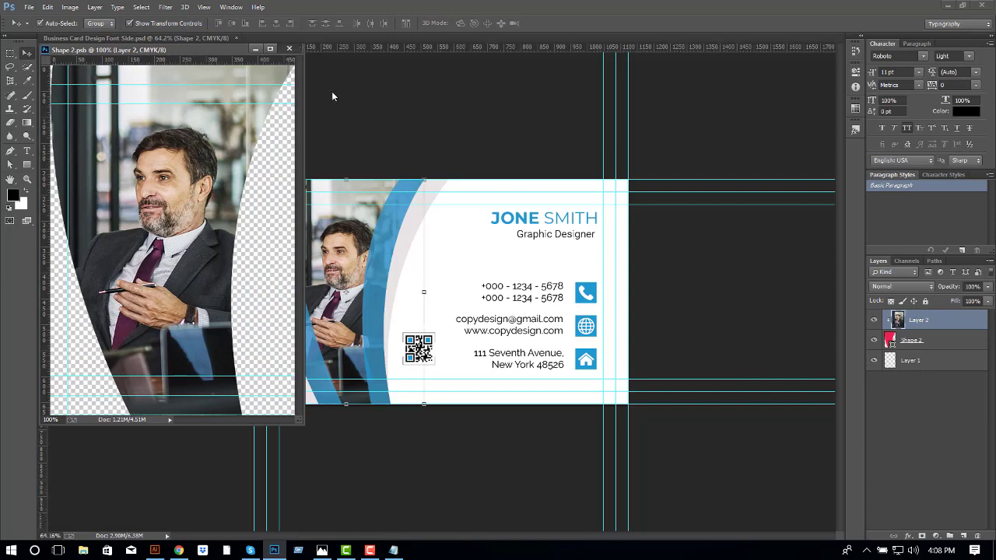
scroll(345, 229, up, 2)
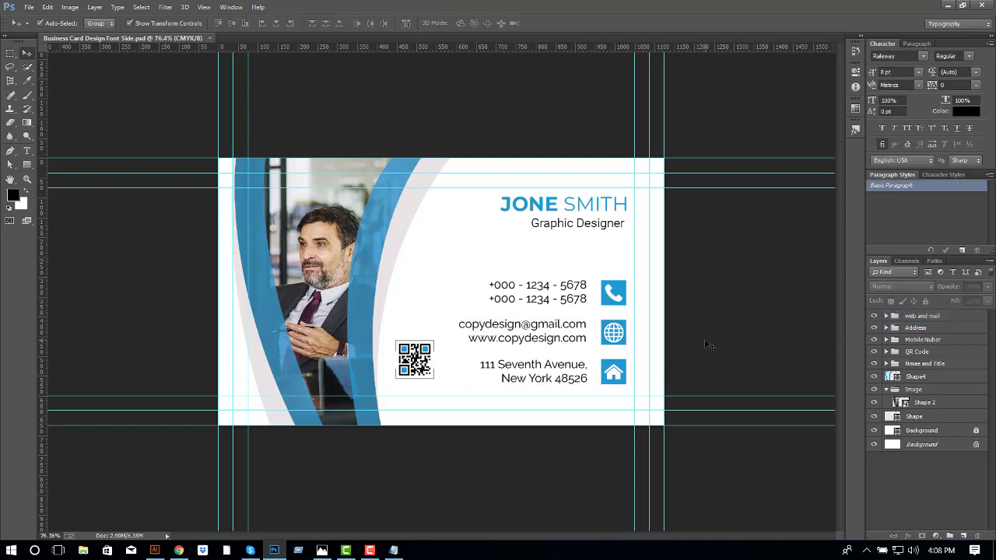
key(t)
drag(586, 339, 457, 325)
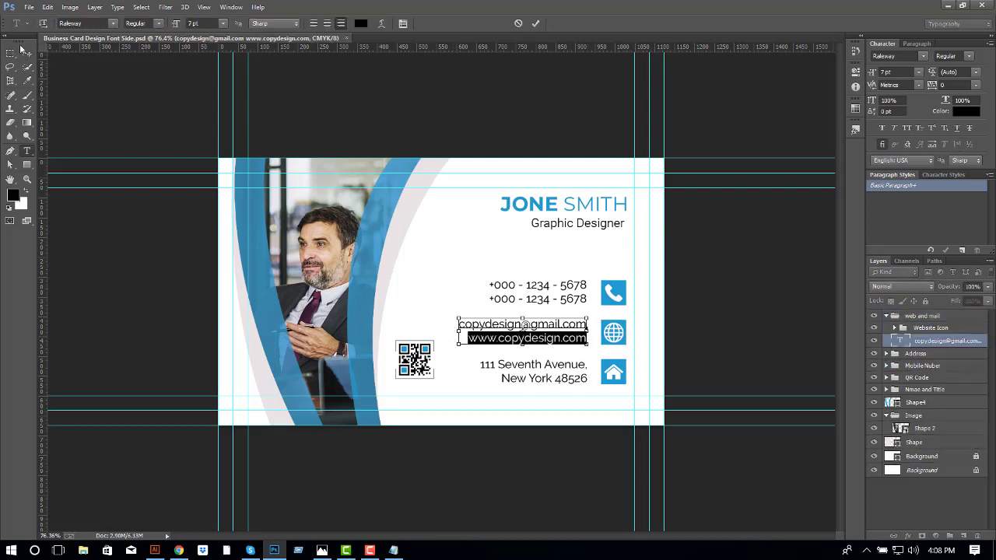
click(10, 53)
shift+click(947, 389)
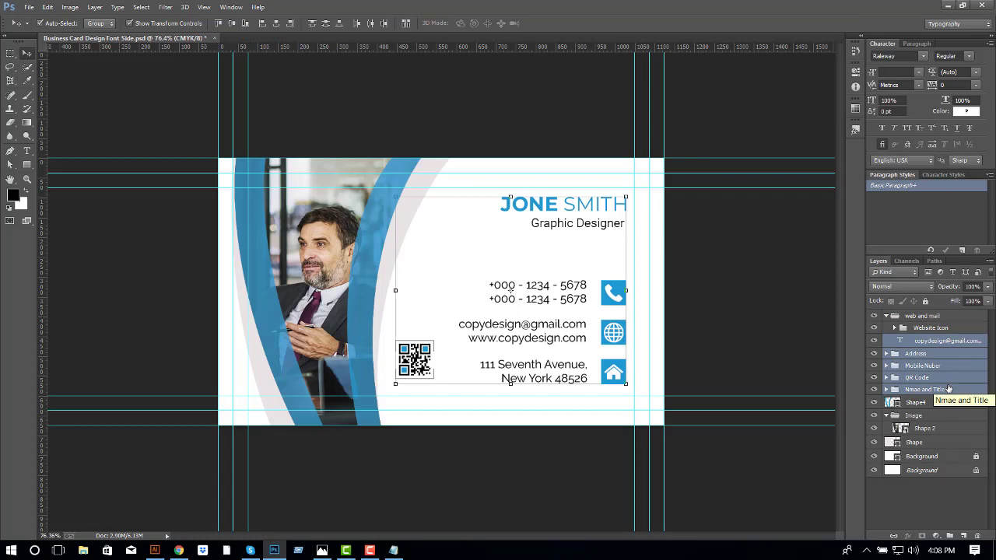
click(947, 318)
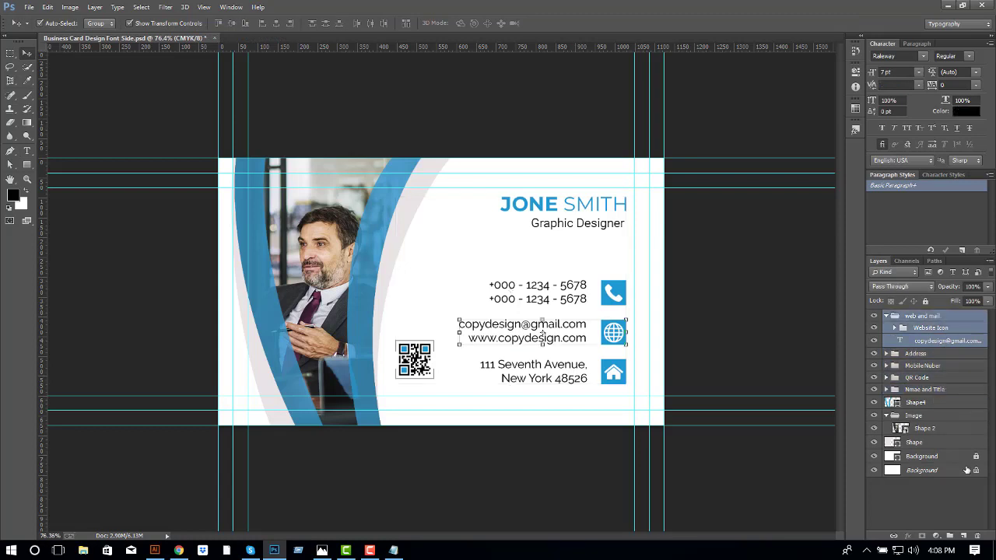
- Delete the web and mail, Address, QR Code and Nmae and Title groups
click(978, 536)
click(463, 207)
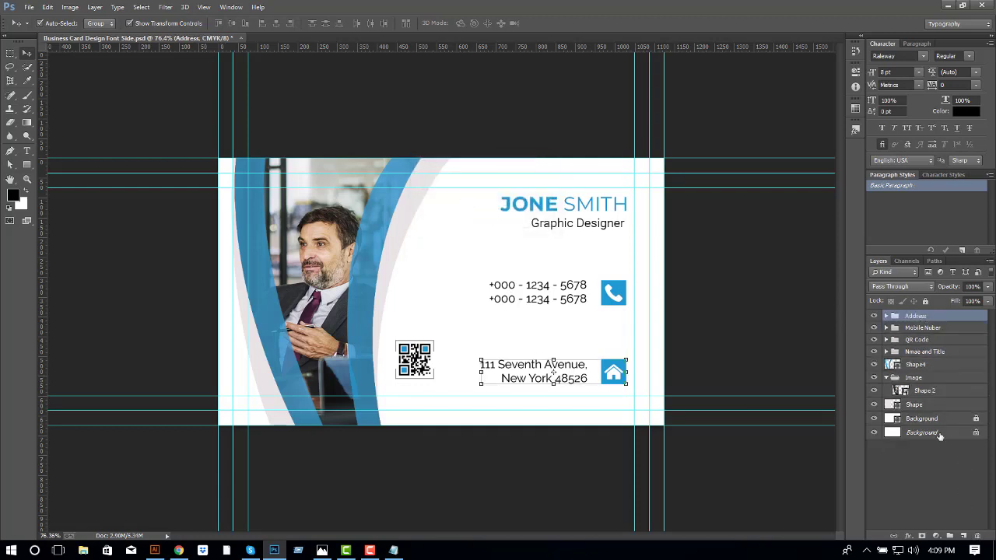
click(978, 536)
click(476, 204)
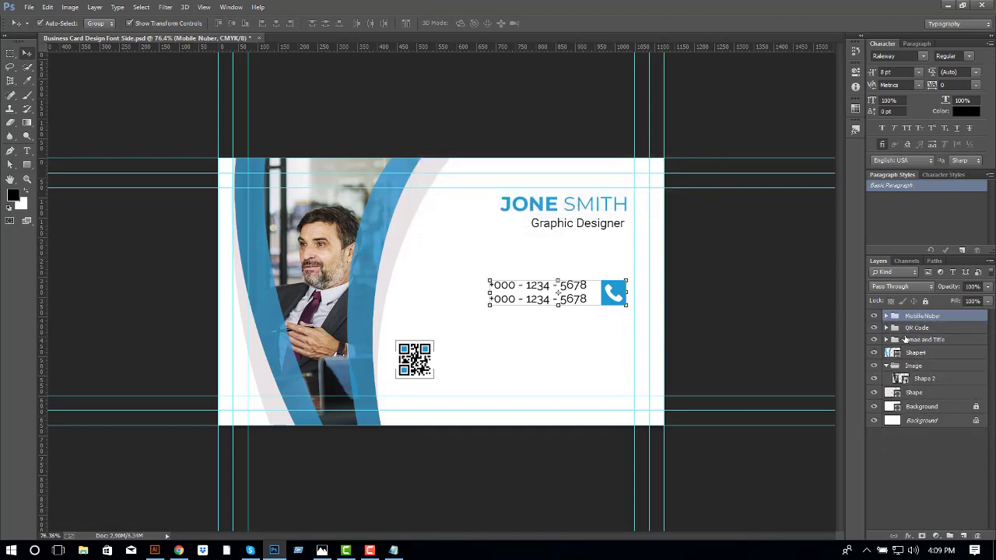
shift+click(914, 366)
ctrl+click(915, 352)
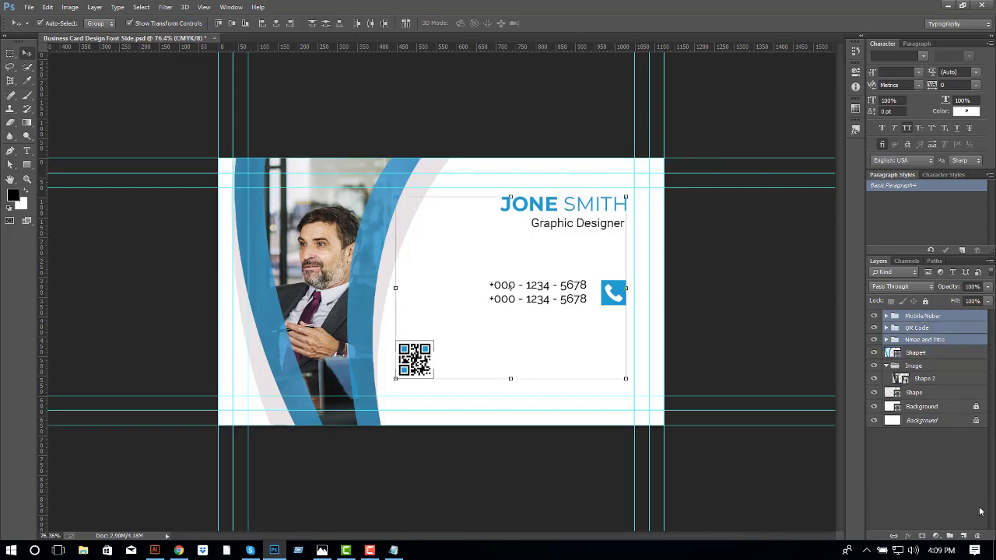
key(Delete)
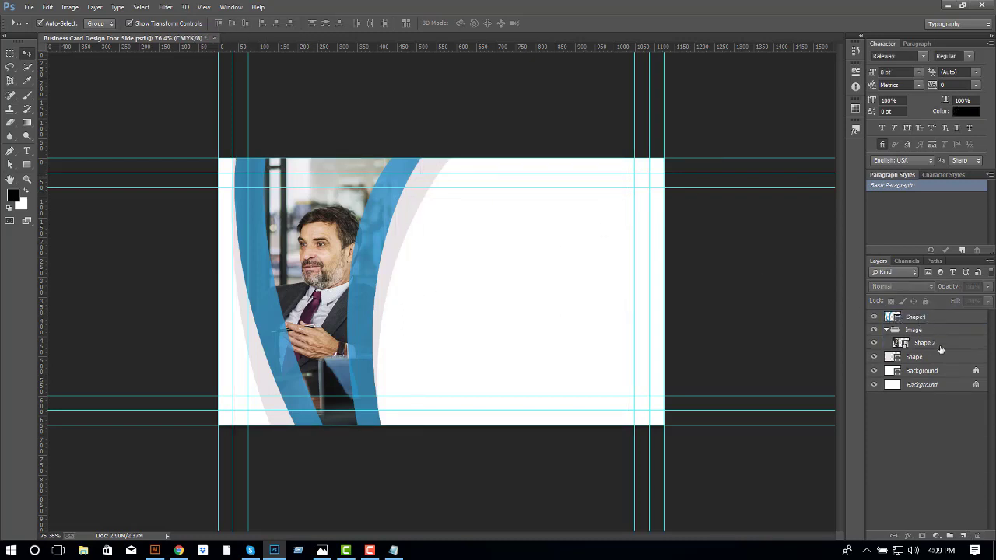
- Try flipping and shifting the photo band layers, then undo the transform
click(914, 356)
shift+click(914, 317)
key(ctrl+t)
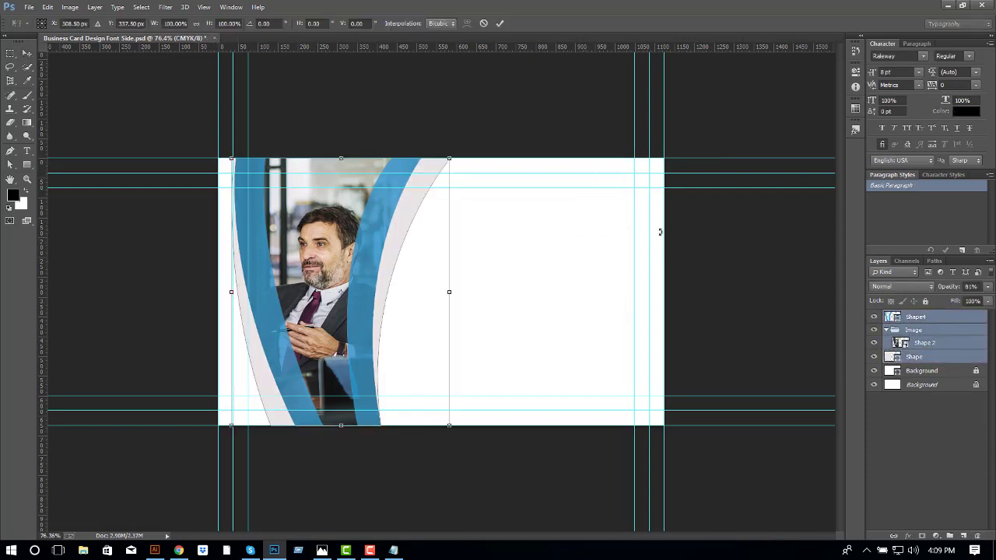
right_click(354, 194)
click(434, 363)
right_click(395, 262)
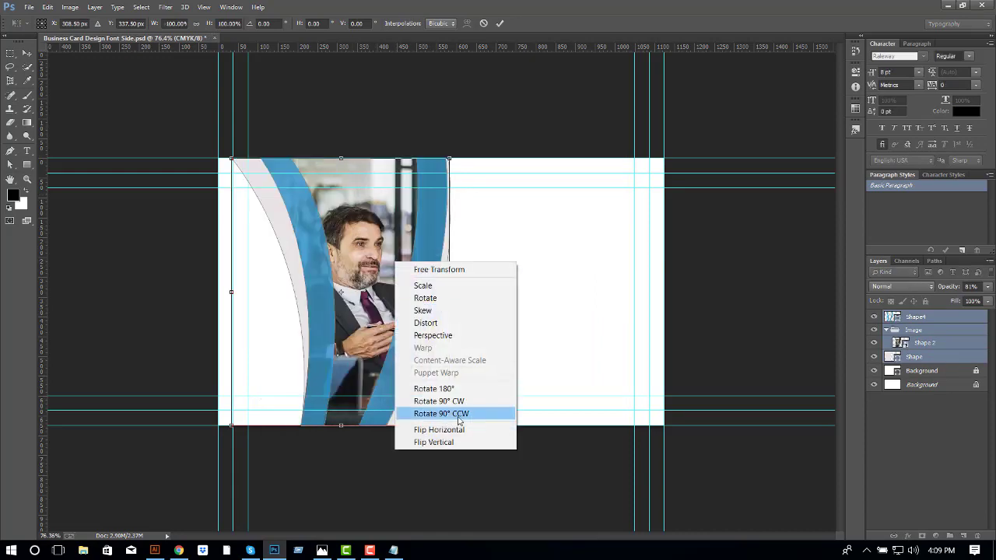
click(459, 441)
drag(409, 315, 469, 315)
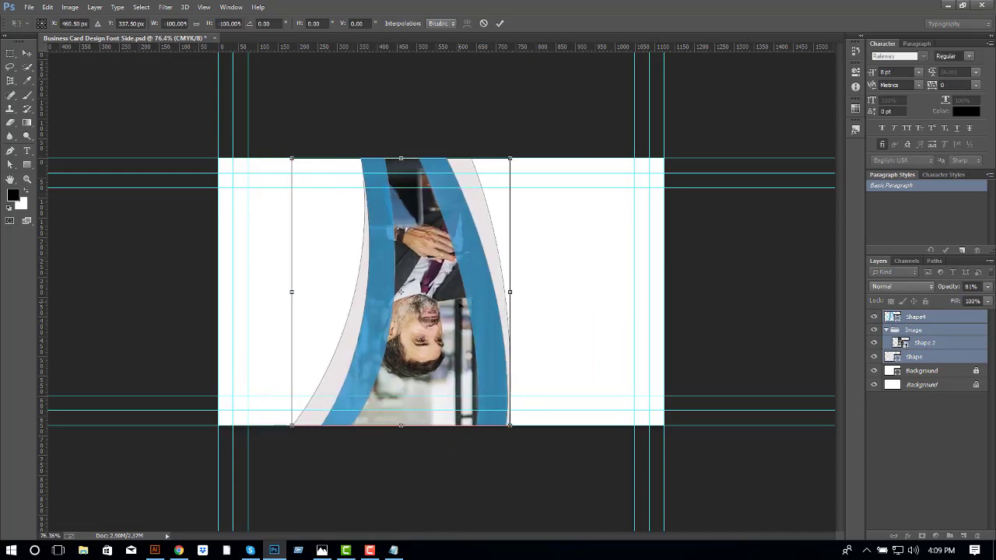
key(Return)
click(715, 262)
click(156, 11)
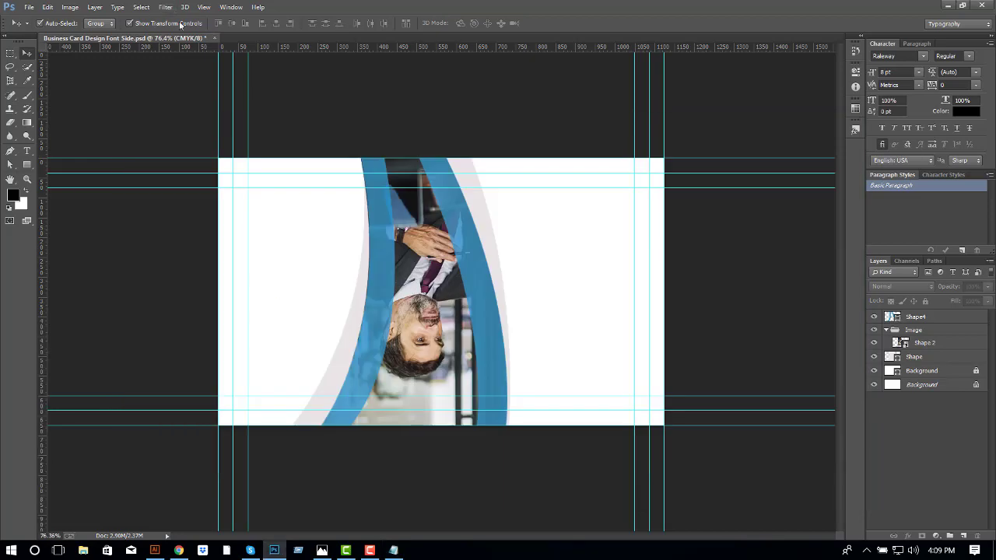
key(ctrl+z)
- Flip the photo band horizontally and vertically, then paste the COPY DESIGN logo
right_click(321, 219)
key(Escape)
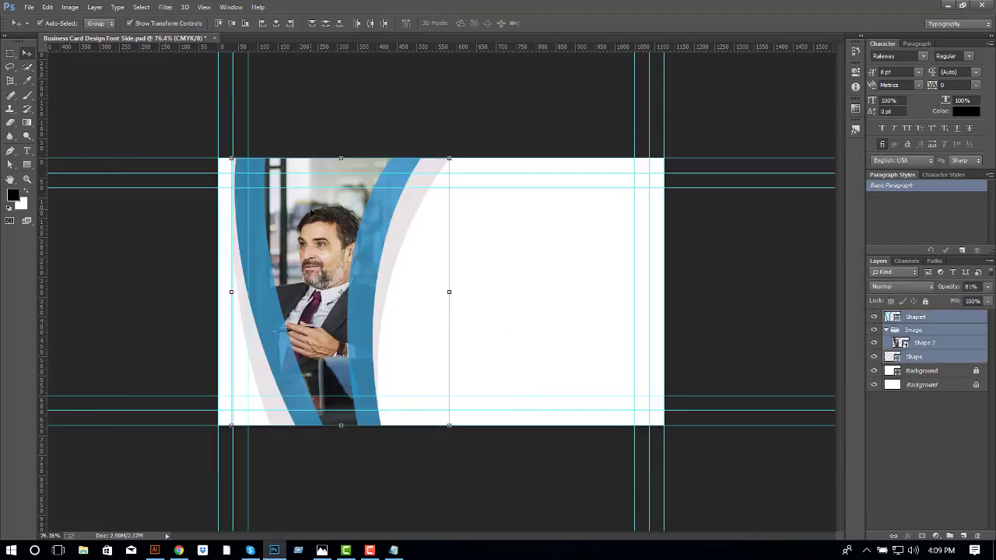
key(ctrl+t)
right_click(313, 210)
click(395, 380)
right_click(395, 380)
click(448, 445)
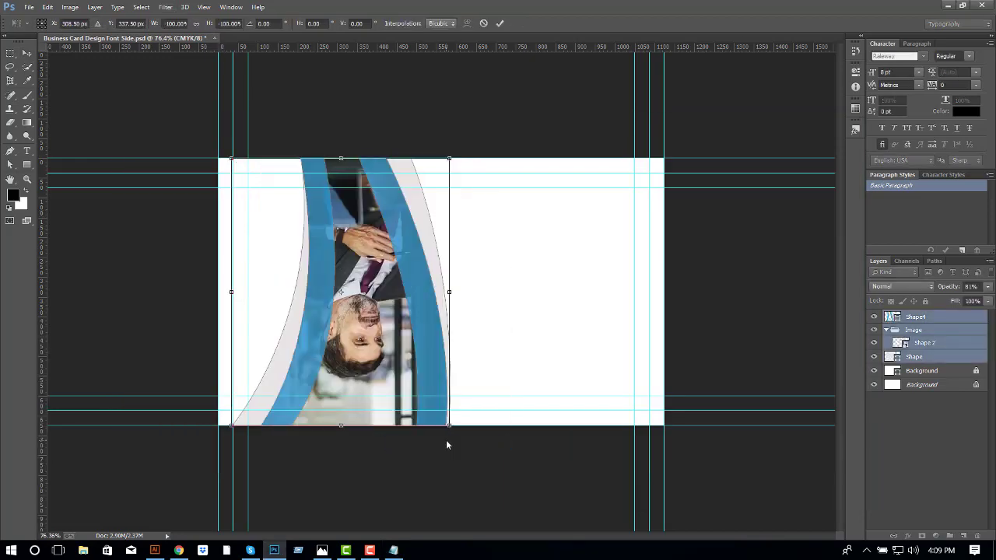
key(Return)
key(ctrl+v)
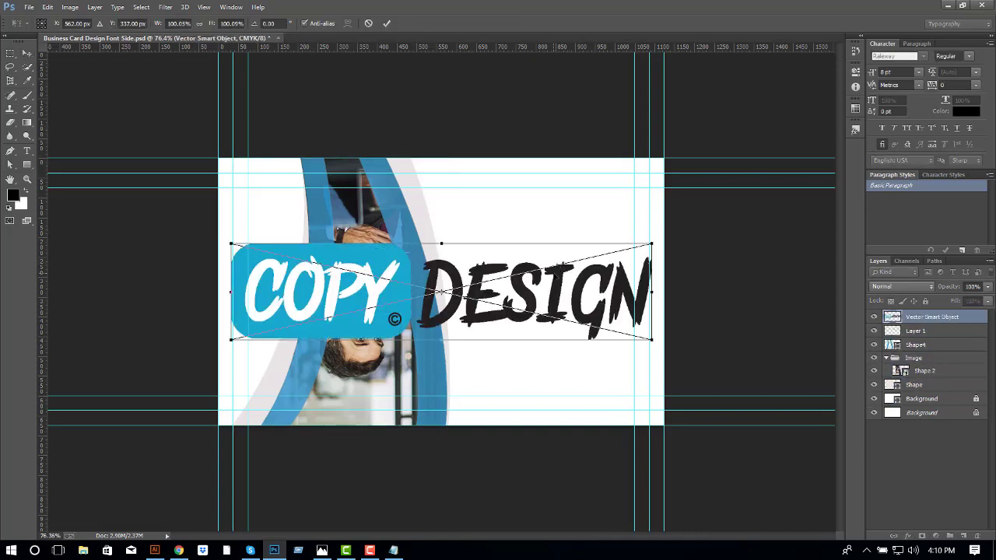
- Place the COPY DESIGN logo scaled down to the right of the photo band
key(Return)
drag(651, 244, 605, 282)
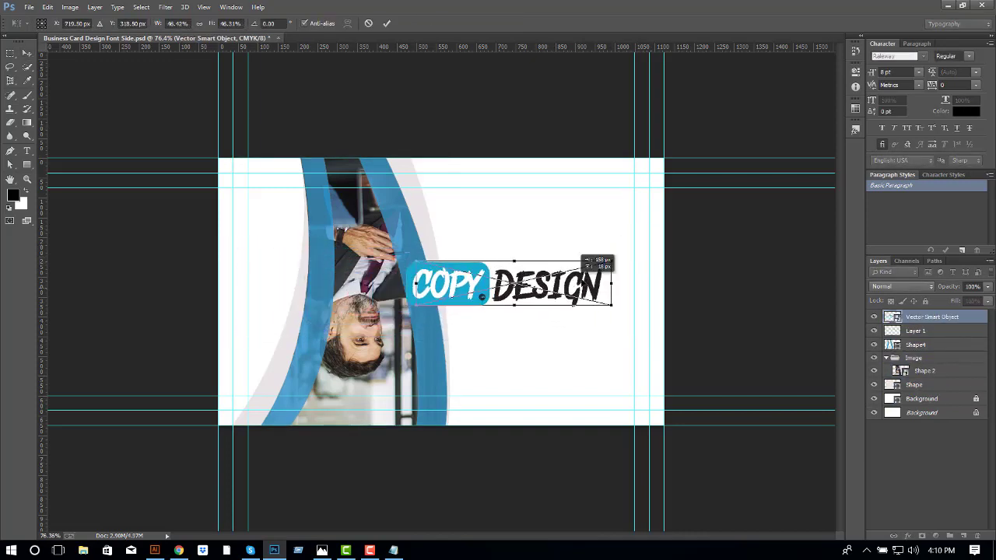
key(Return)
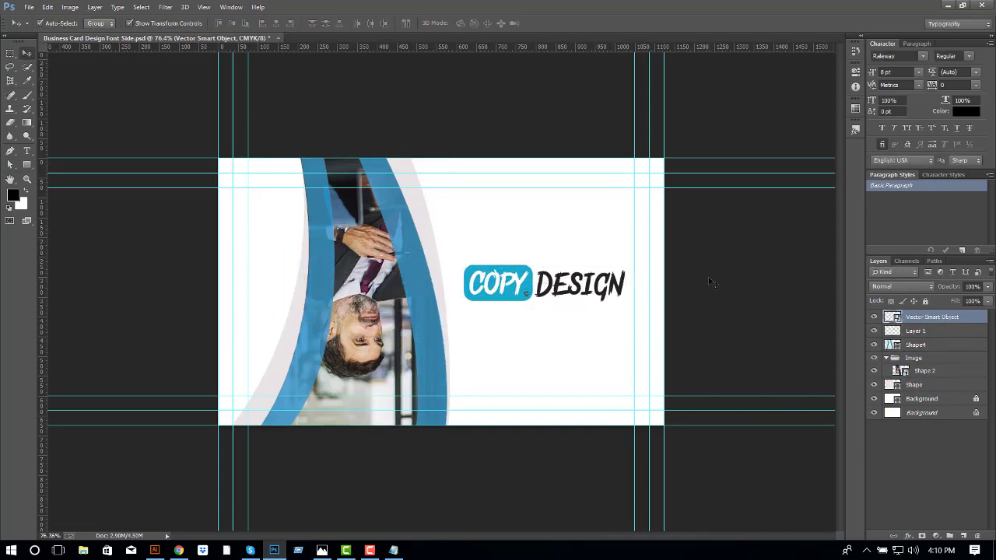
scroll(573, 291, up, 1)
scroll(572, 297, down, 1)
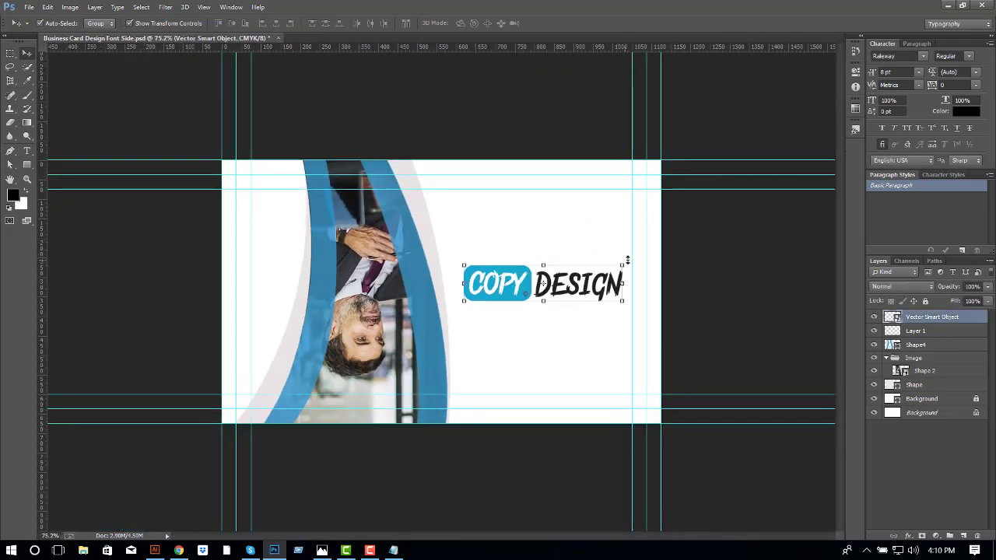
drag(626, 260, 632, 257)
key(Return)
- Paste the clipboard contents into a new text box near the card's top
key(t)
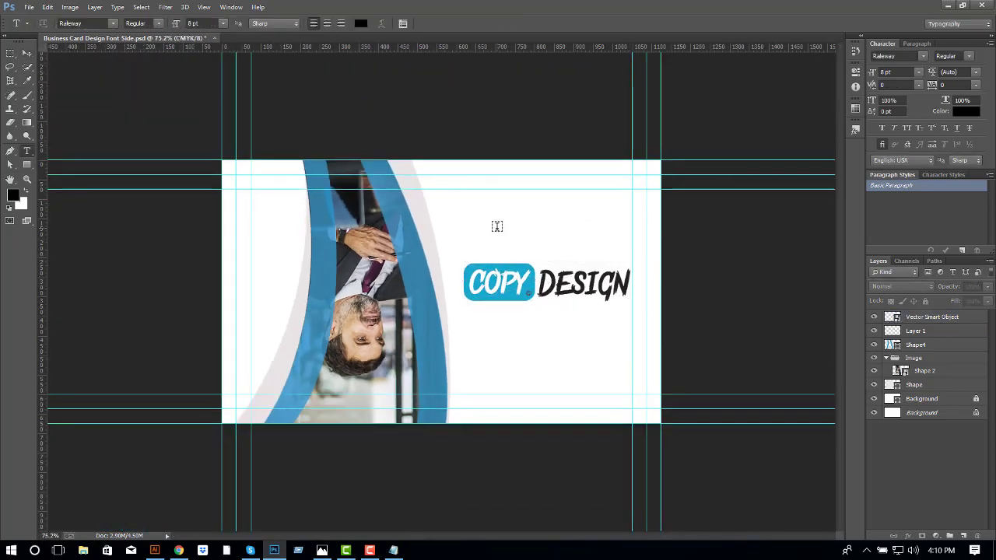
click(496, 226)
key(ctrl+v)
- Exit text editing and delete the unwanted Layer 2 text layer
key(ctrl+Return)
key(v)
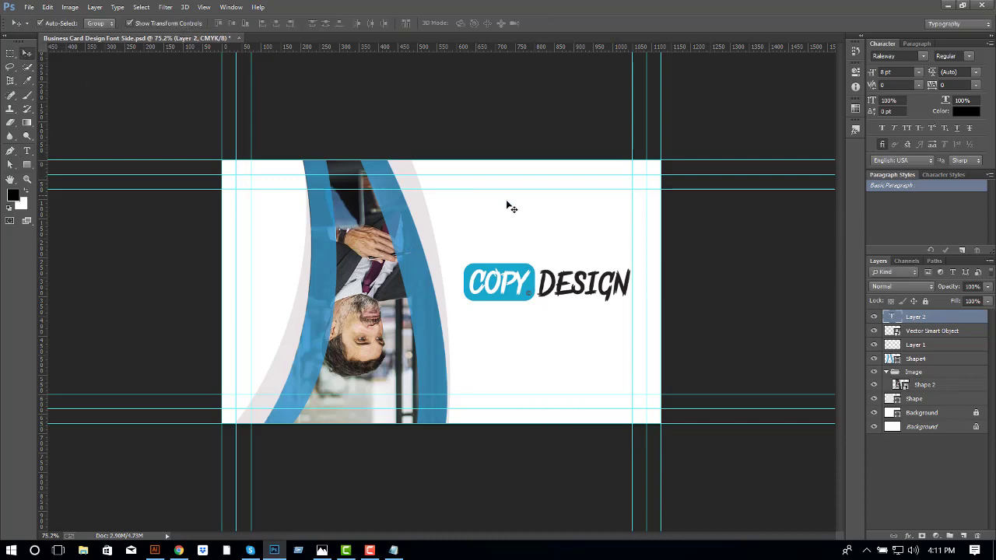
click(974, 536)
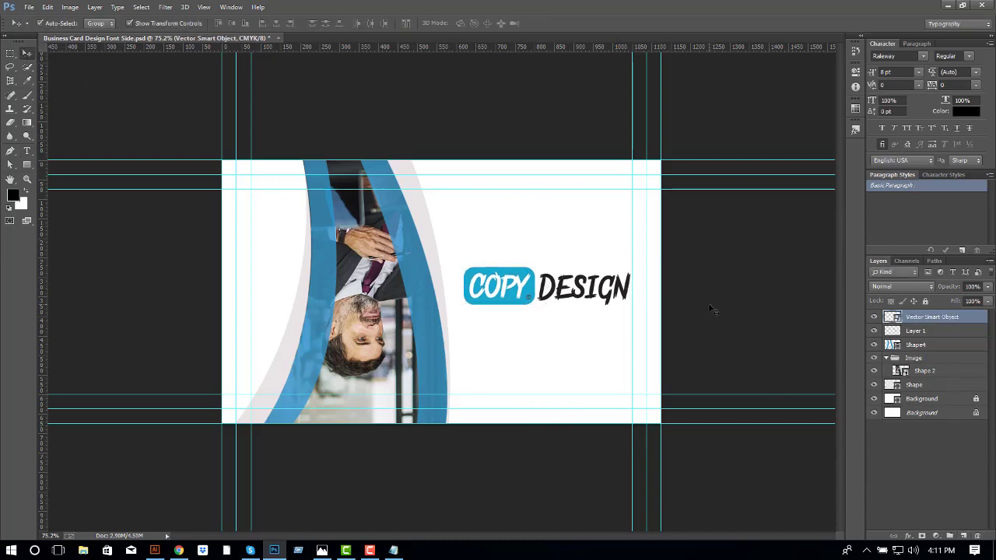
- Rename Business Card Design to 'Business Card Design Back Side', open it, and copy the website line
key(ctrl+o)
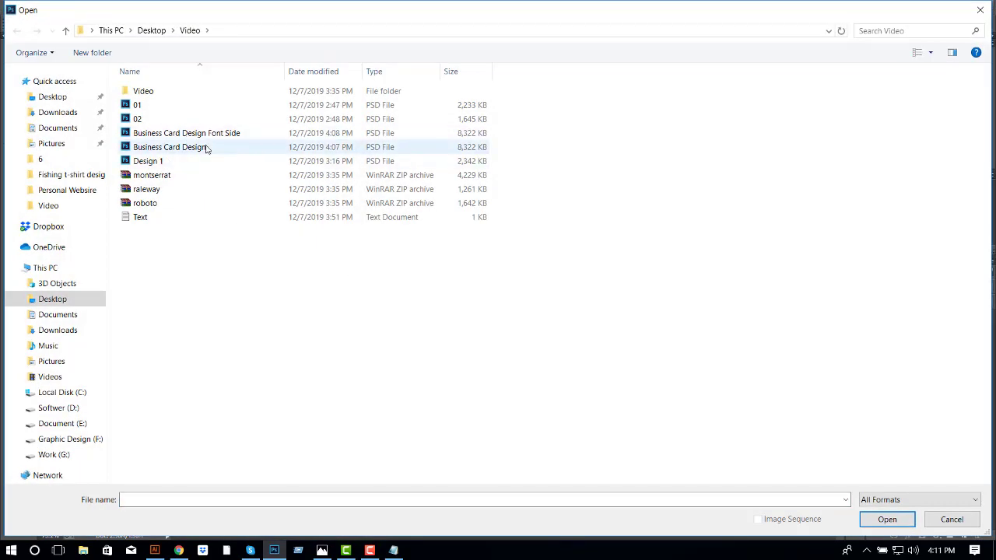
click(206, 149)
click(208, 151)
text(Back Side)
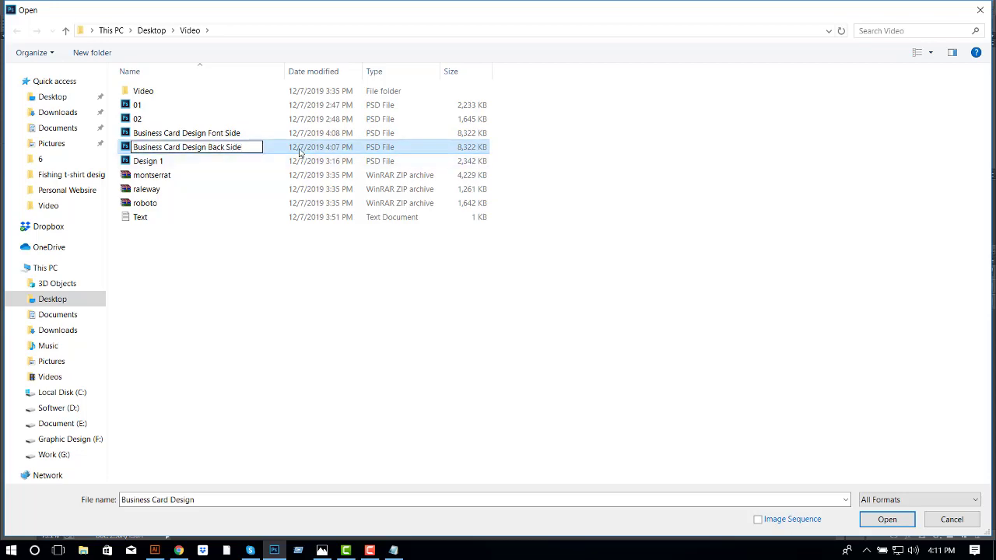
key(Return)
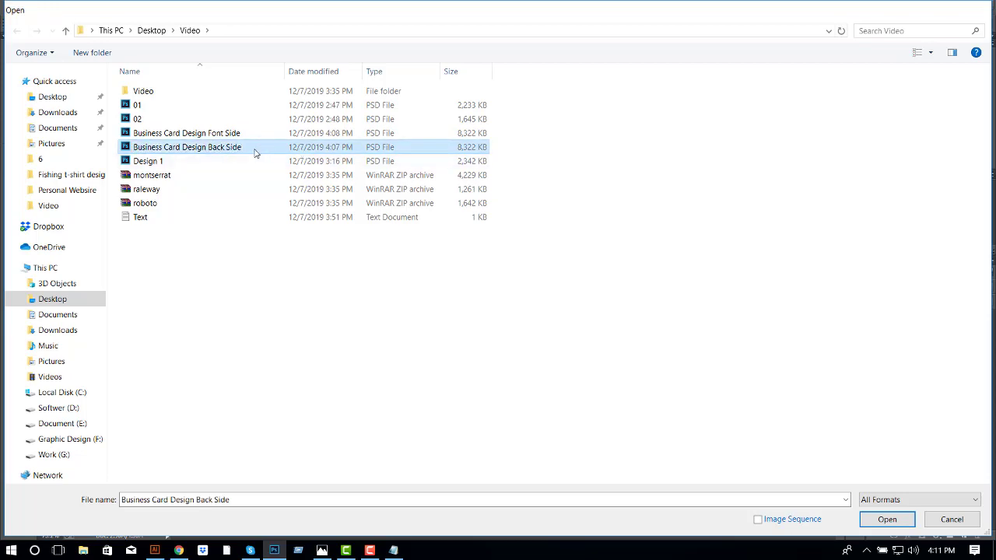
double_click(256, 151)
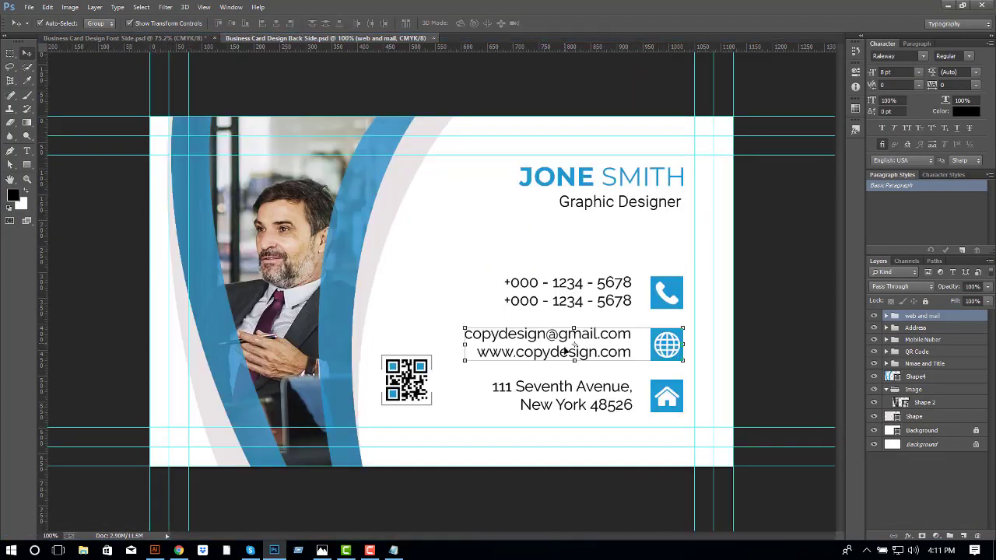
drag(630, 353, 449, 349)
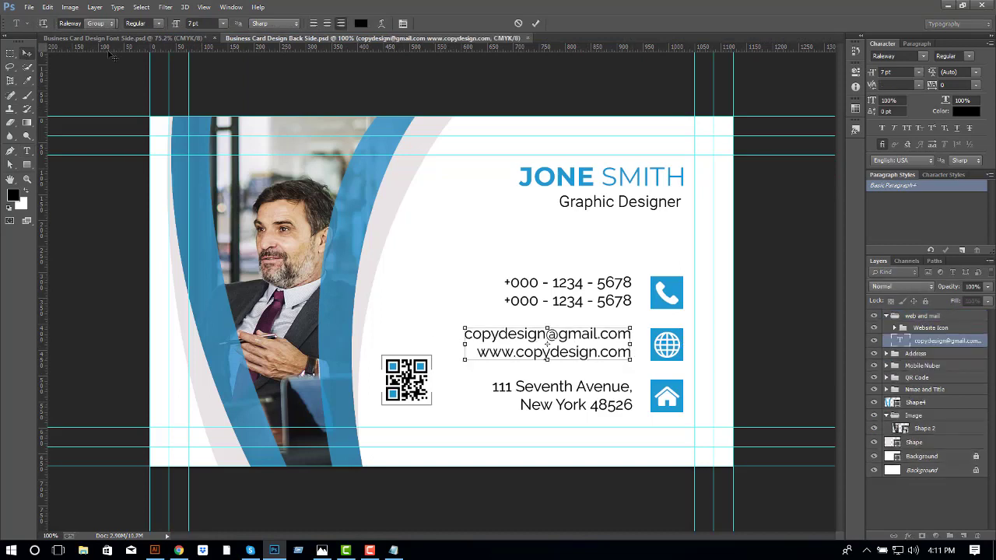
click(132, 38)
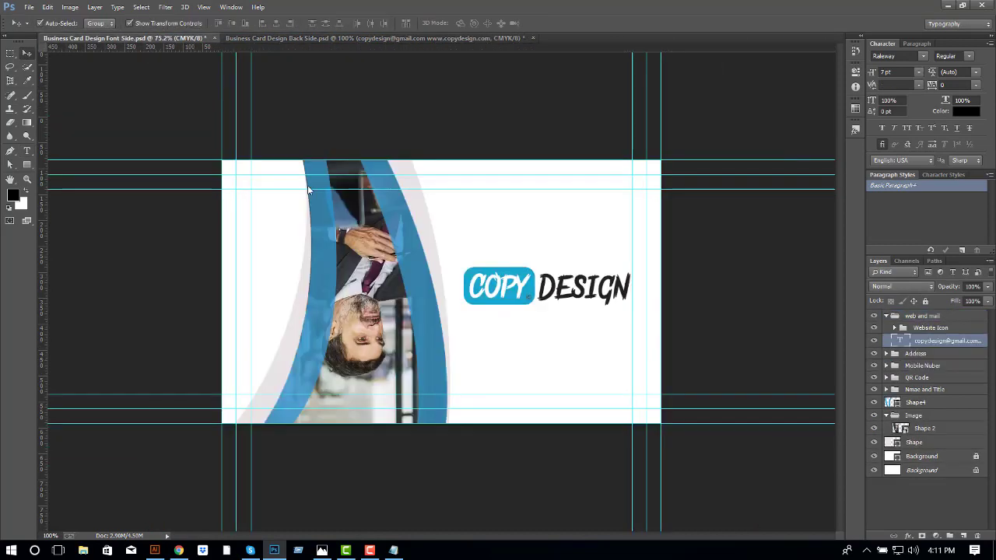
click(27, 52)
mouse_move(478, 211)
mouse_down()
mouse_move(570, 230)
mouse_move(329, 266)
mouse_up()
key(ctrl+t)
drag(415, 301, 326, 134)
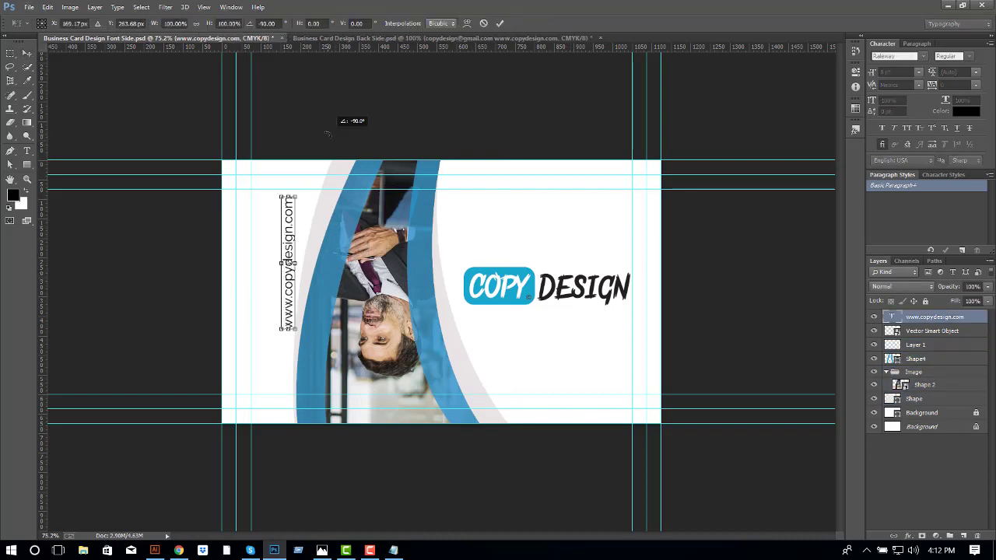
drag(290, 230, 275, 253)
key(Return)
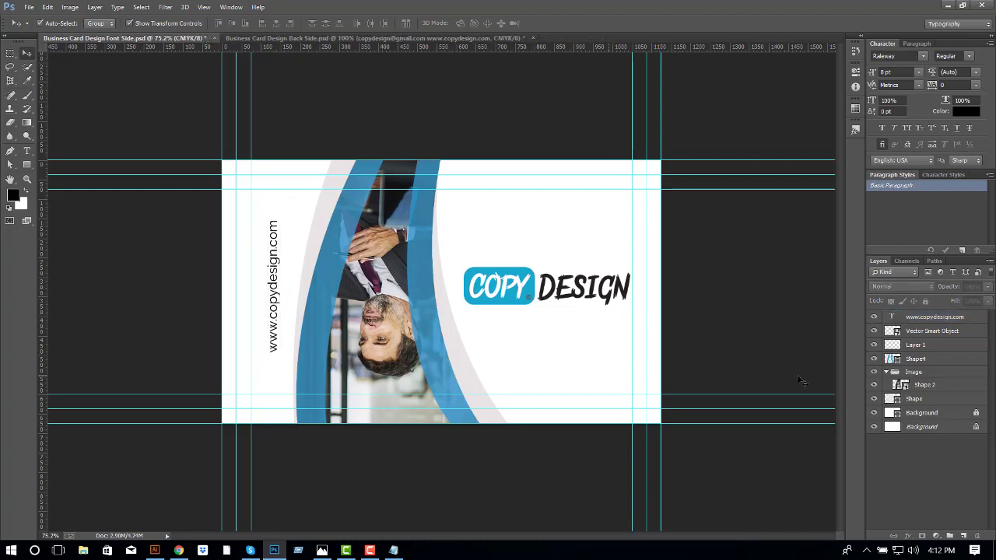
- Nudge the photo band layers slightly left
click(914, 344)
shift+click(933, 398)
key(ctrl+t)
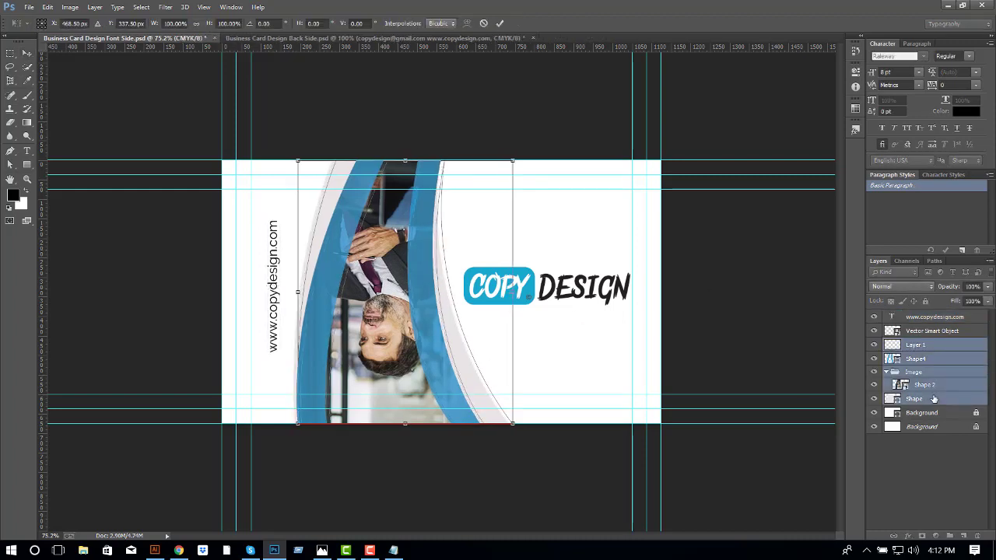
key(shift+Right)
key(shift+Right)
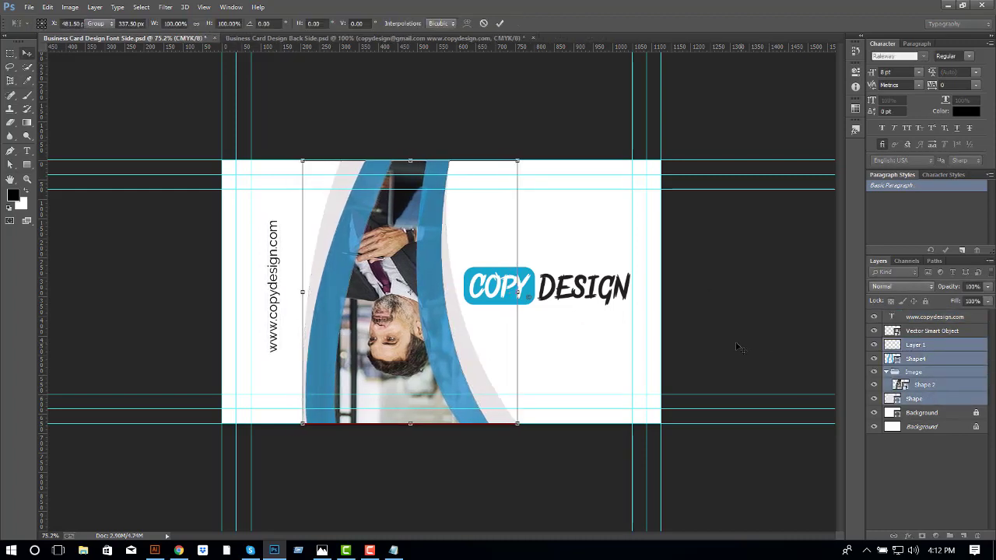
key(Return)
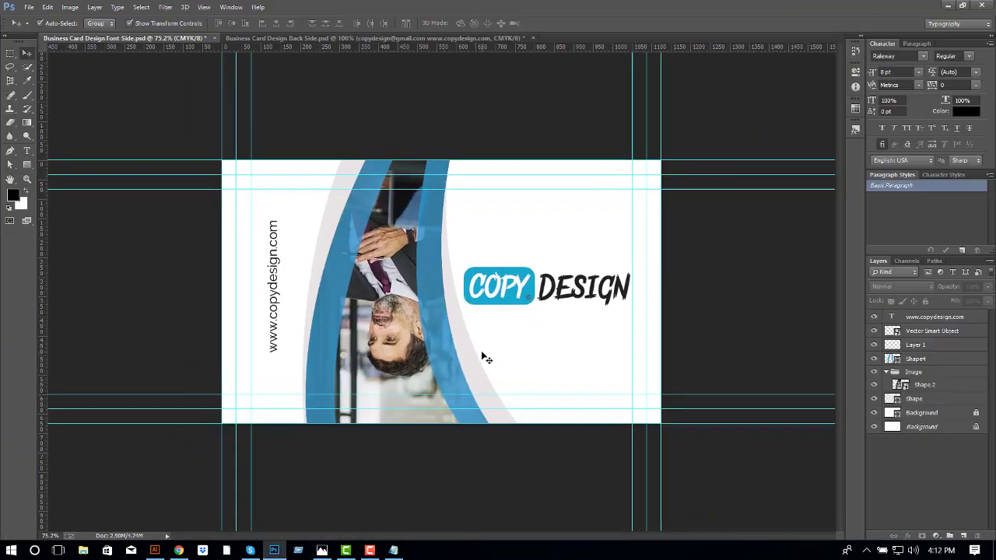
drag(485, 358, 344, 378)
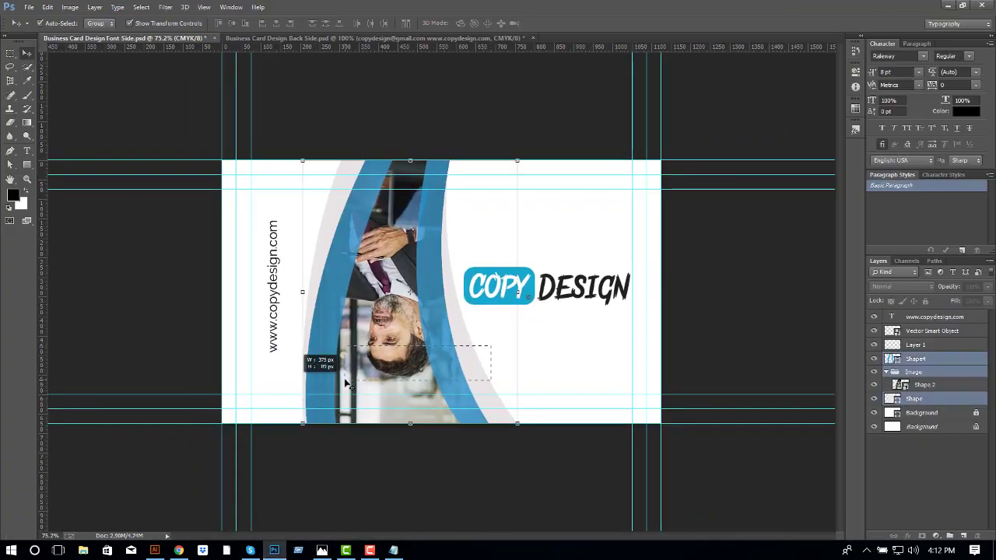
shift+click(932, 346)
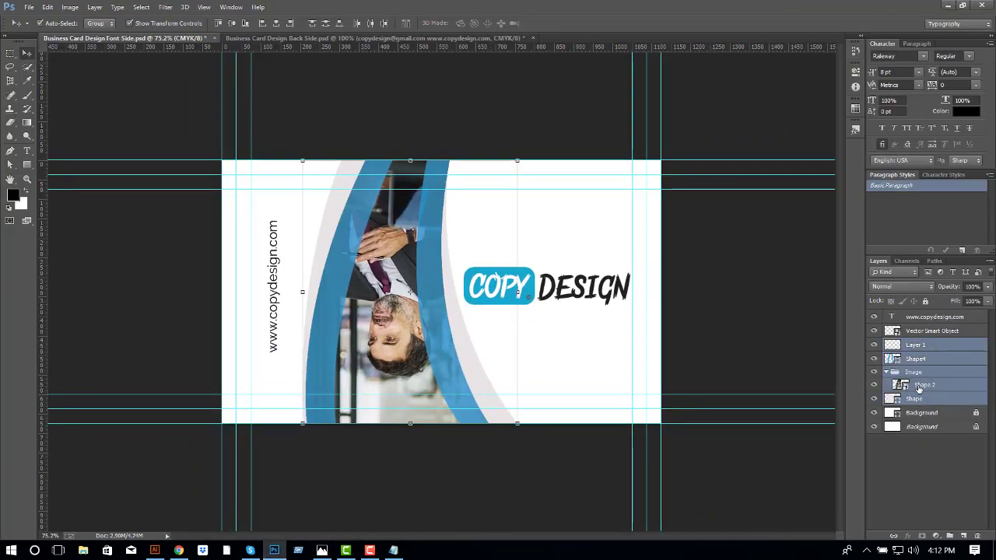
key(Left)
key(Left)
key(Left)
click(605, 306)
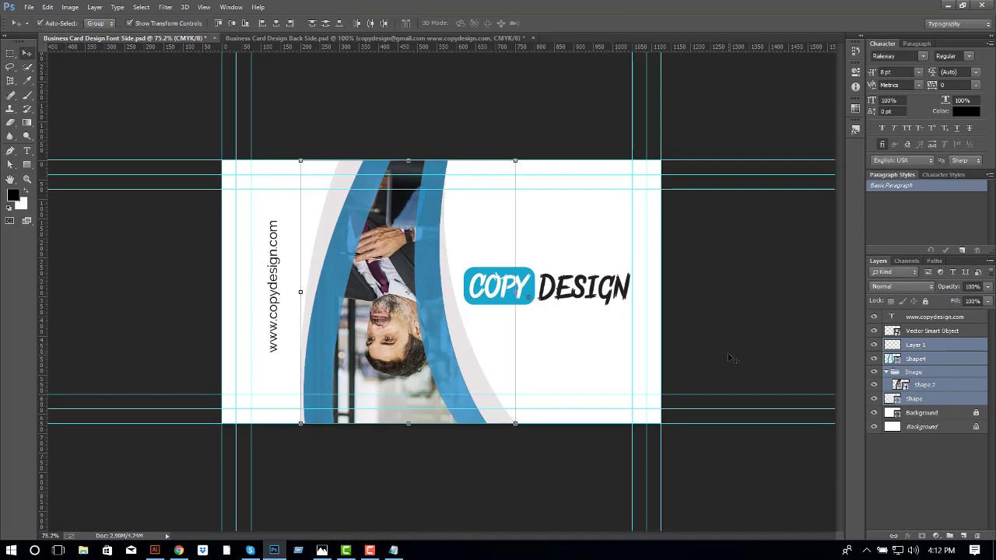
- Nudge the COPY DESIGN logo up and to the left
click(604, 306)
key(Up)
key(Up)
key(Up)
key(Left)
key(Left)
key(Left)
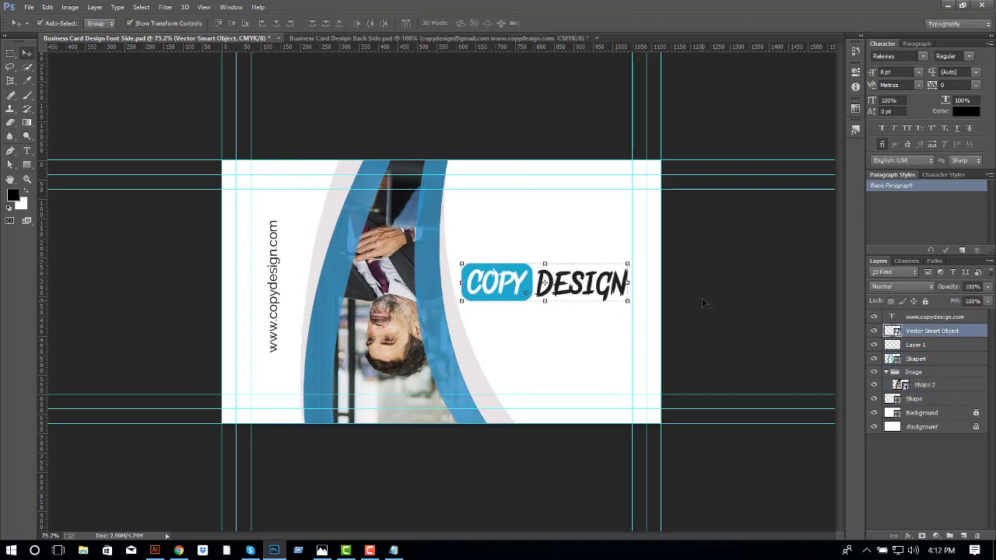
click(703, 304)
click(284, 276)
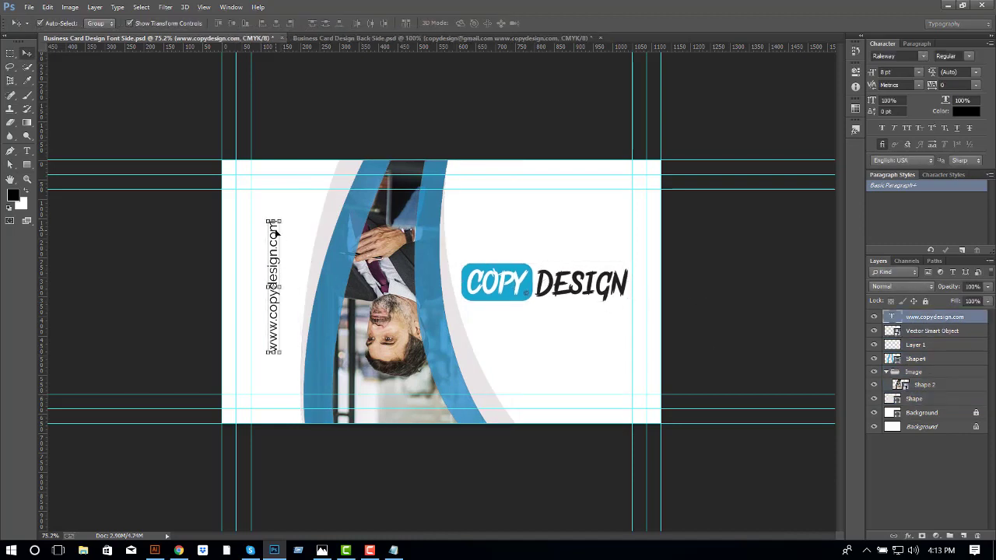
click(707, 287)
scroll(707, 286, down, 2)
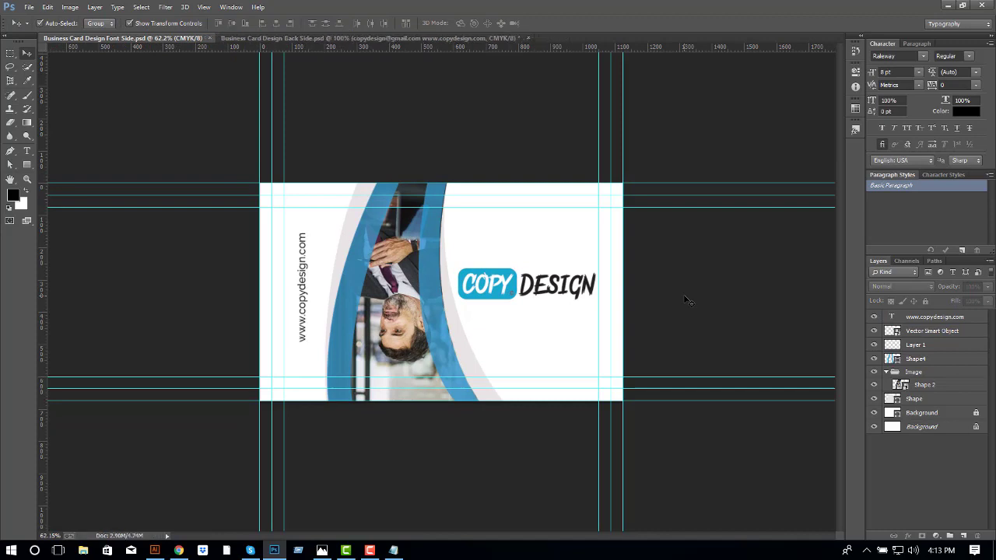
click(315, 268)
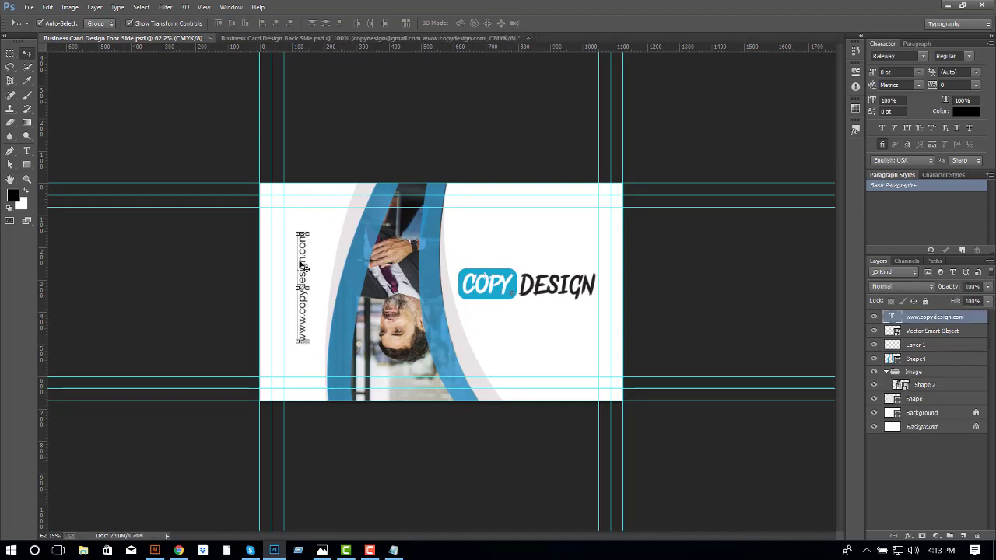
click(968, 56)
click(933, 149)
click(766, 288)
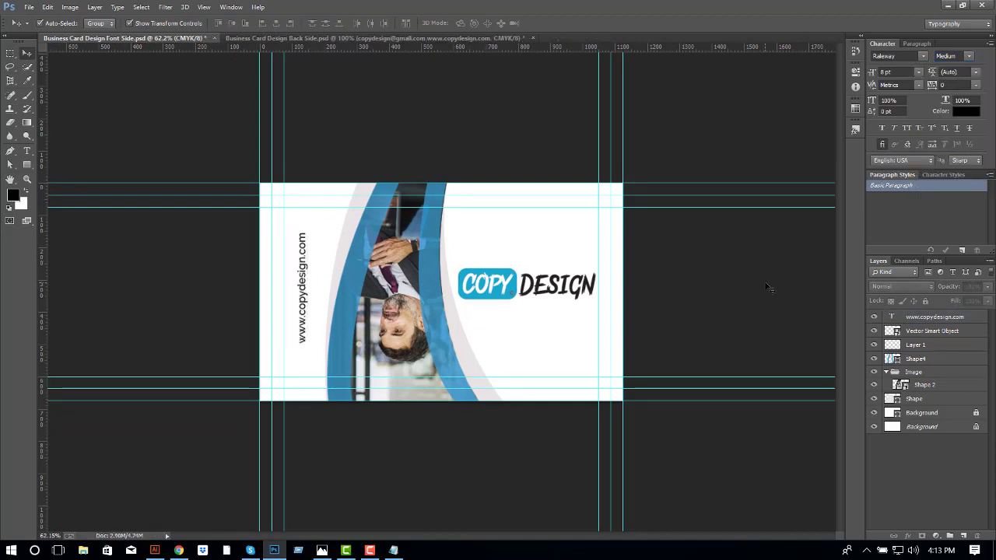
- Open the Shape 2 smart object, dock it as a tab, and hide the portrait Layer 2
double_click(900, 385)
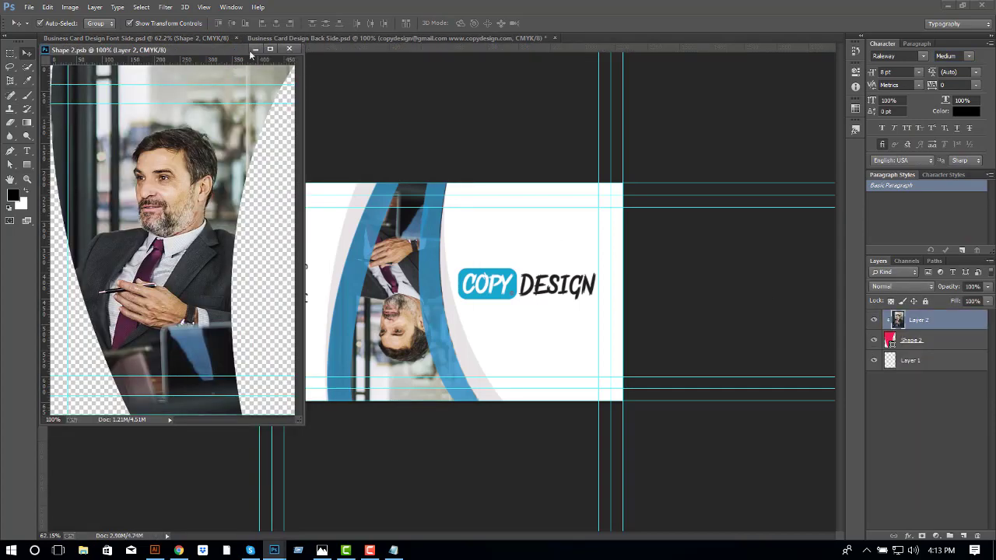
drag(250, 50, 659, 37)
click(872, 320)
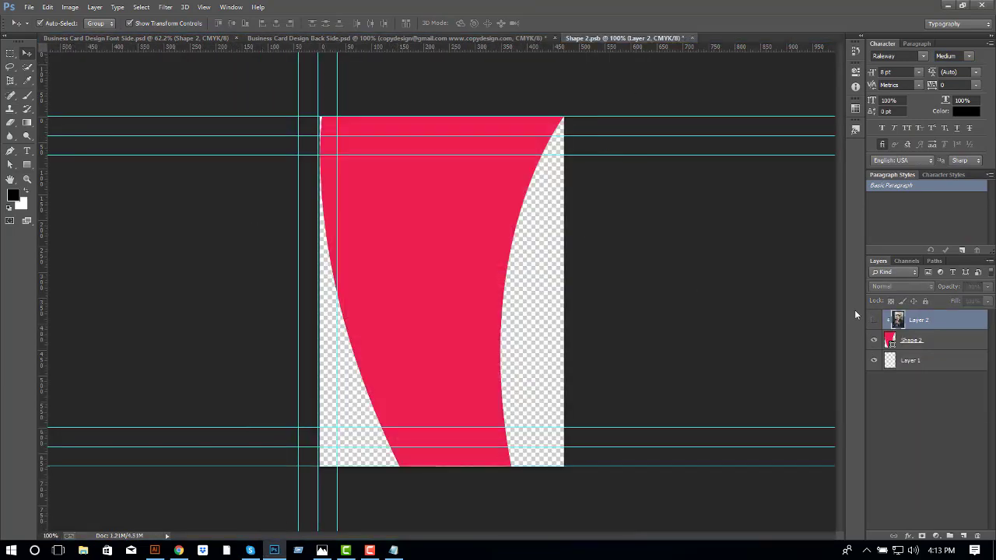
- Browse in the Open dialog from the Work (G:) drive to Graphicriver > Business card > Post
key(ctrl+o)
click(54, 454)
double_click(292, 109)
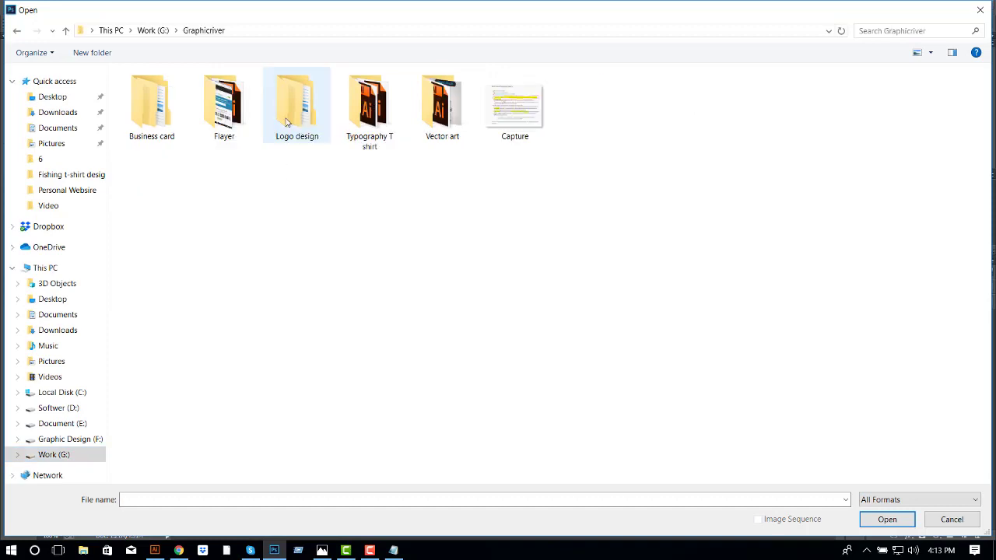
double_click(245, 125)
double_click(464, 127)
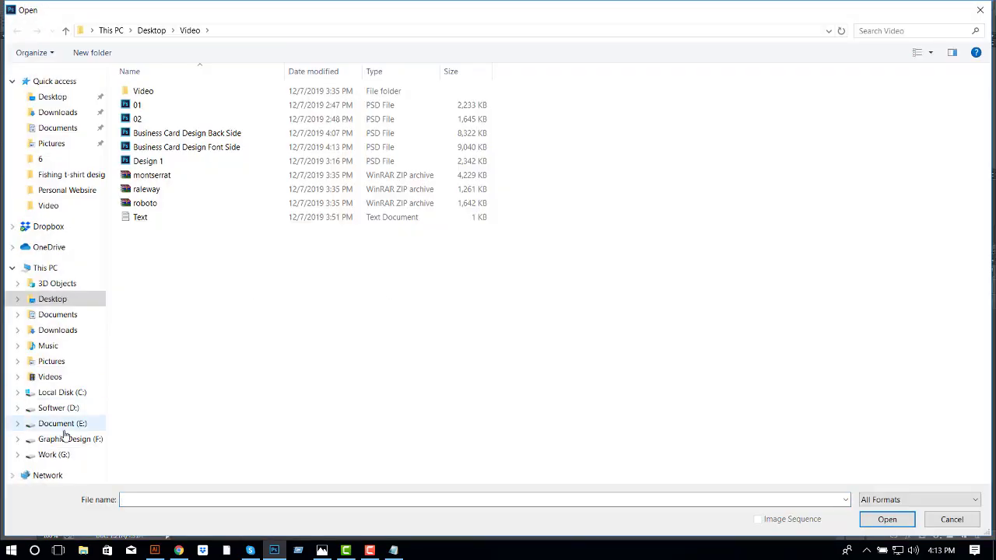
click(54, 455)
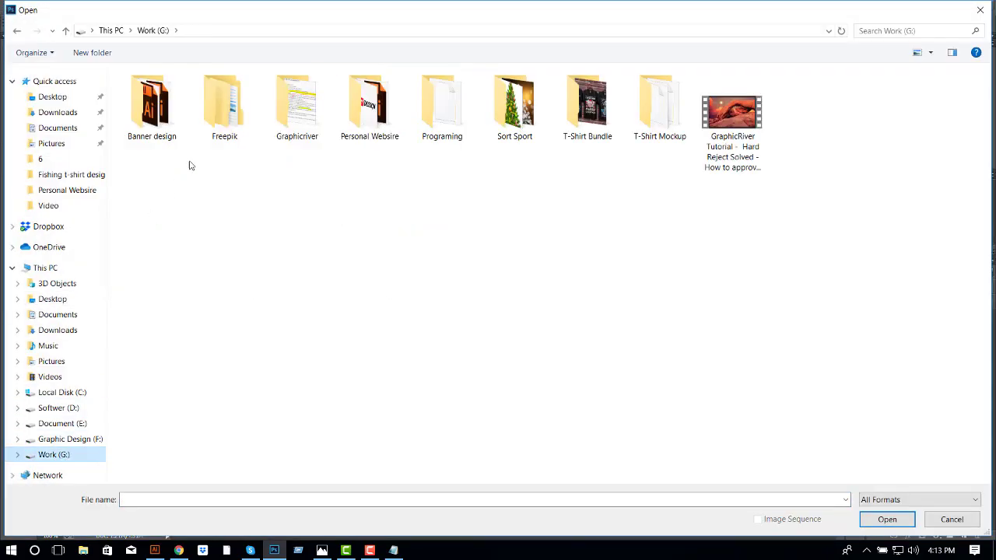
double_click(296, 105)
double_click(152, 105)
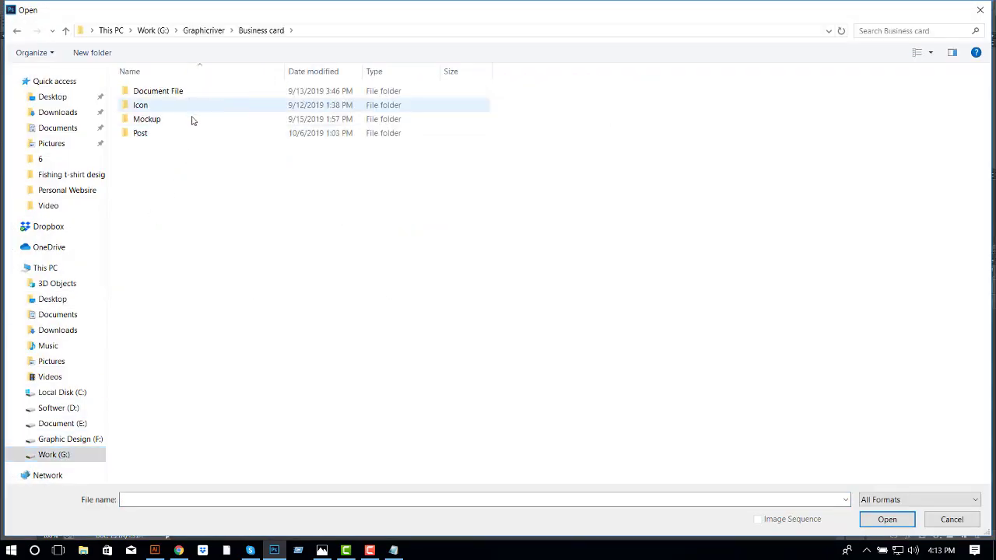
double_click(193, 134)
- Look through the 3rd card, Document File and Mockup folders in large-icon view, returning to Post
click(916, 52)
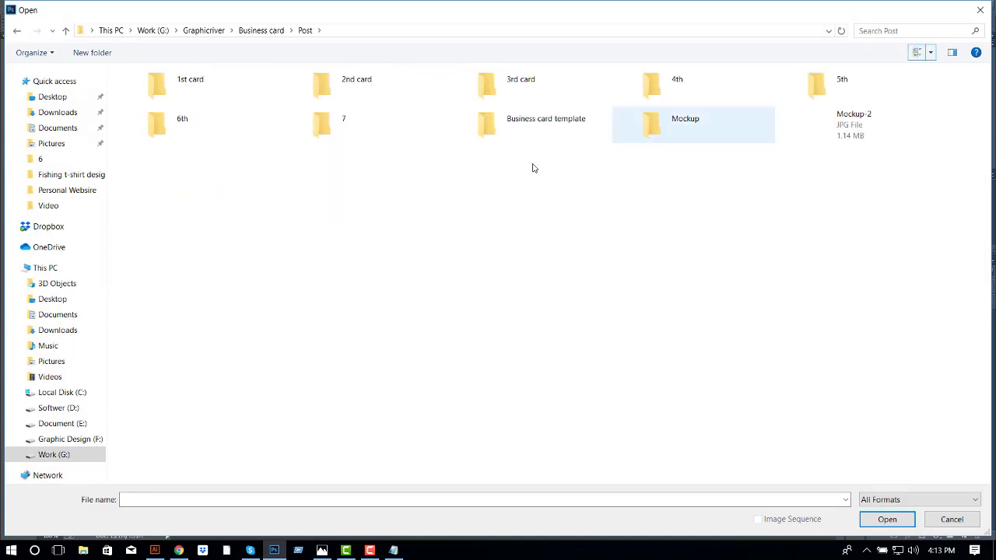
double_click(555, 99)
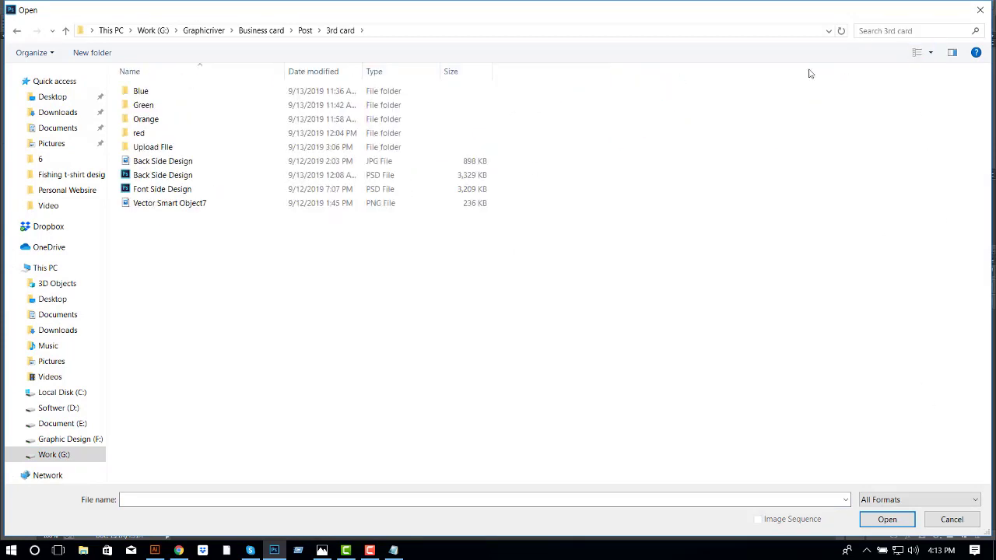
click(916, 52)
key(alt+Up)
key(alt+Up)
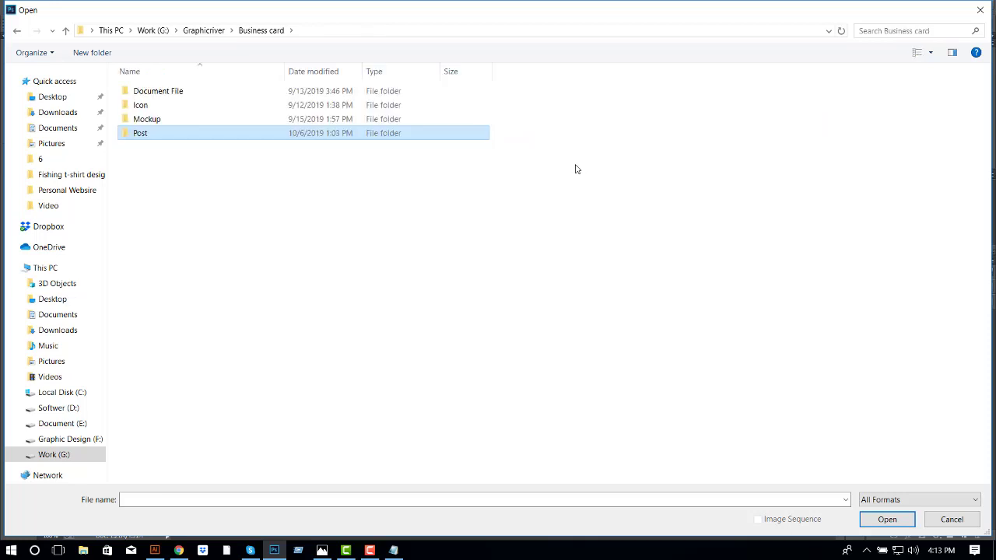
double_click(408, 91)
key(alt+Up)
click(405, 105)
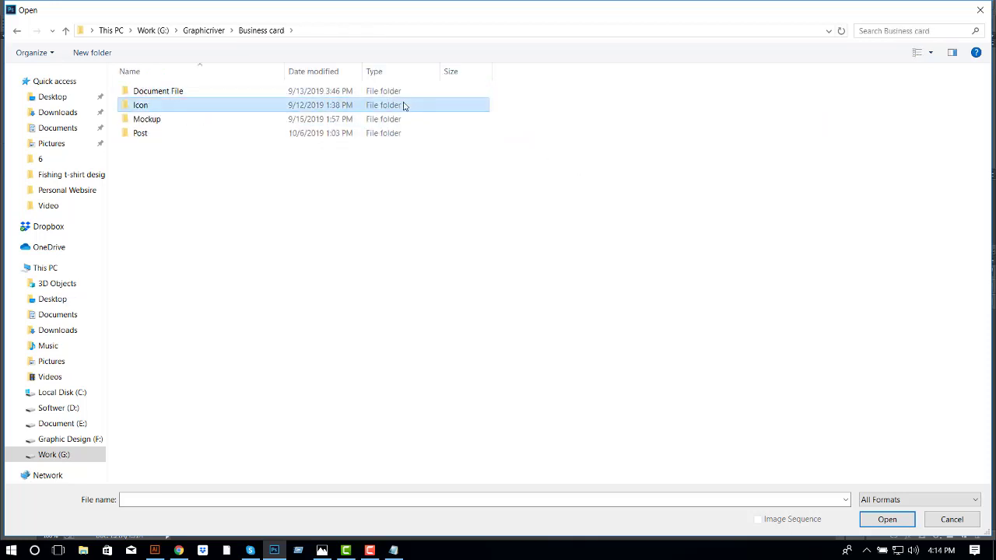
double_click(385, 119)
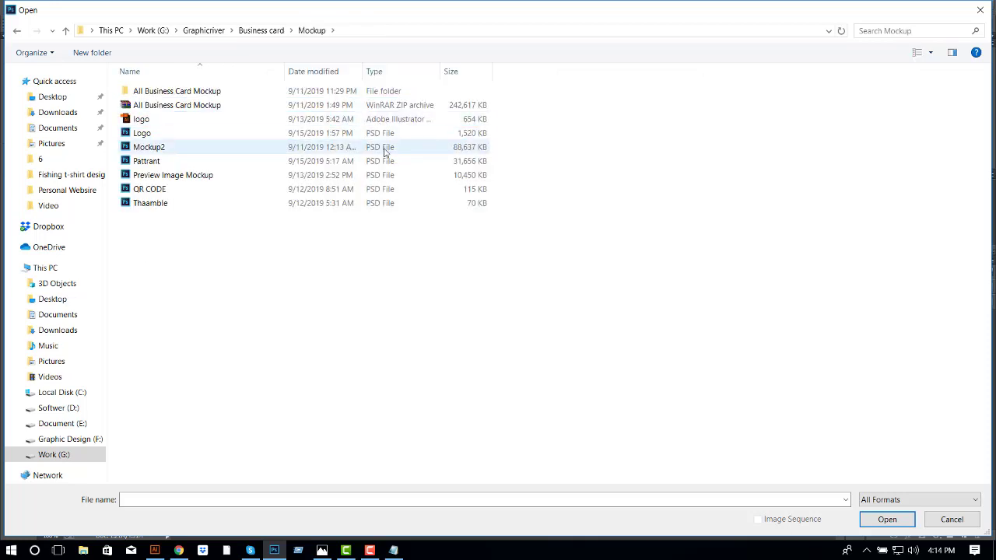
key(alt+Up)
double_click(382, 117)
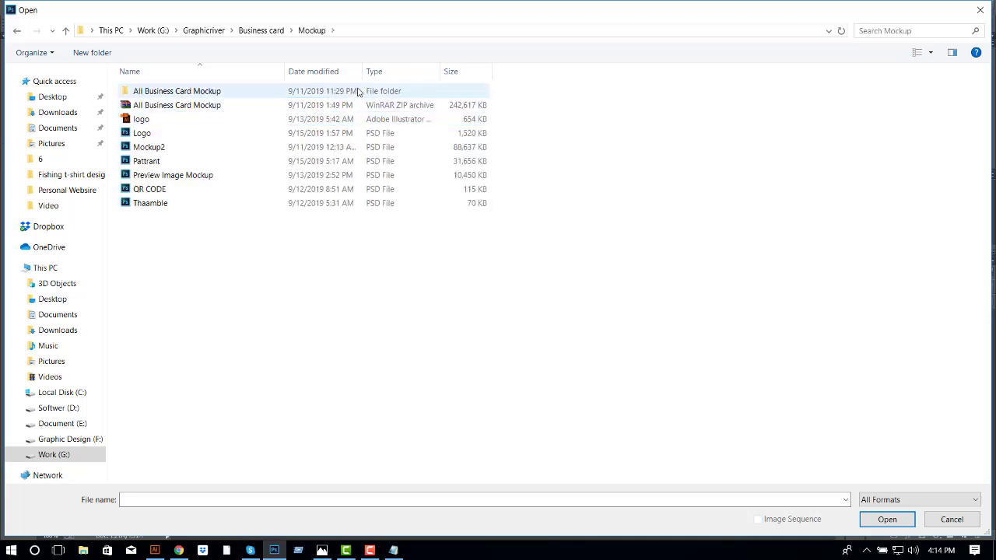
key(alt+Up)
key(alt+Up)
double_click(165, 108)
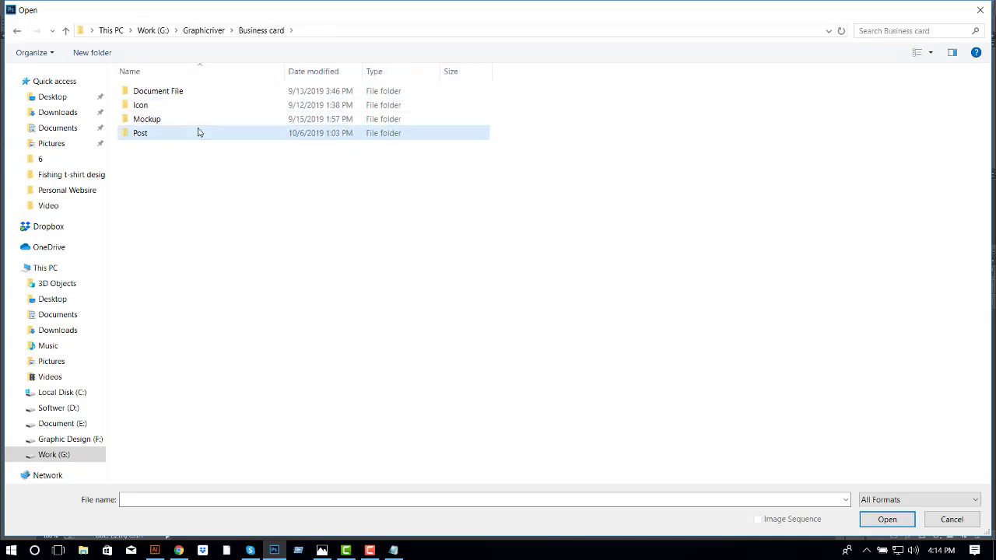
double_click(200, 120)
key(alt+Up)
double_click(200, 133)
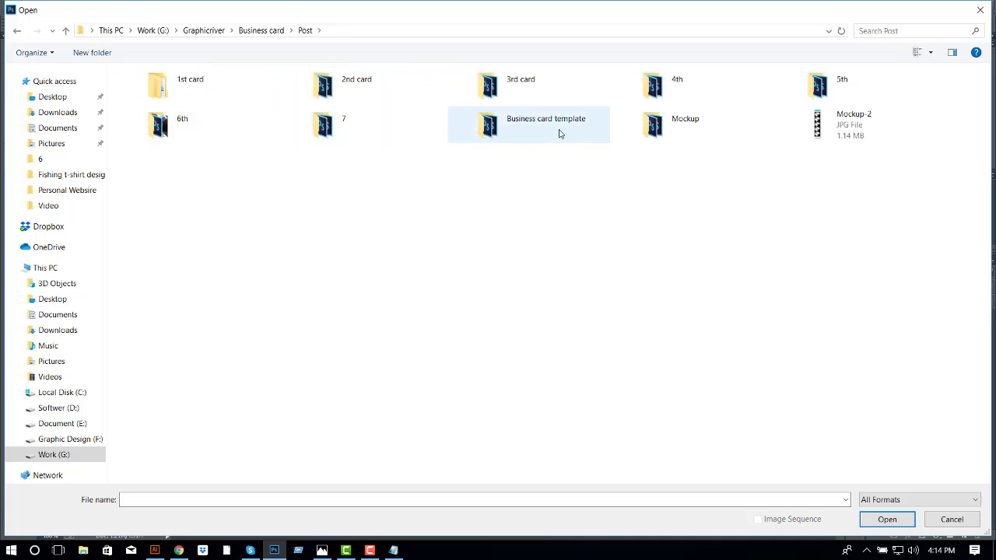
- Check the 2nd and 5th card folders, then show the 6th folder as large icons
double_click(356, 84)
click(917, 53)
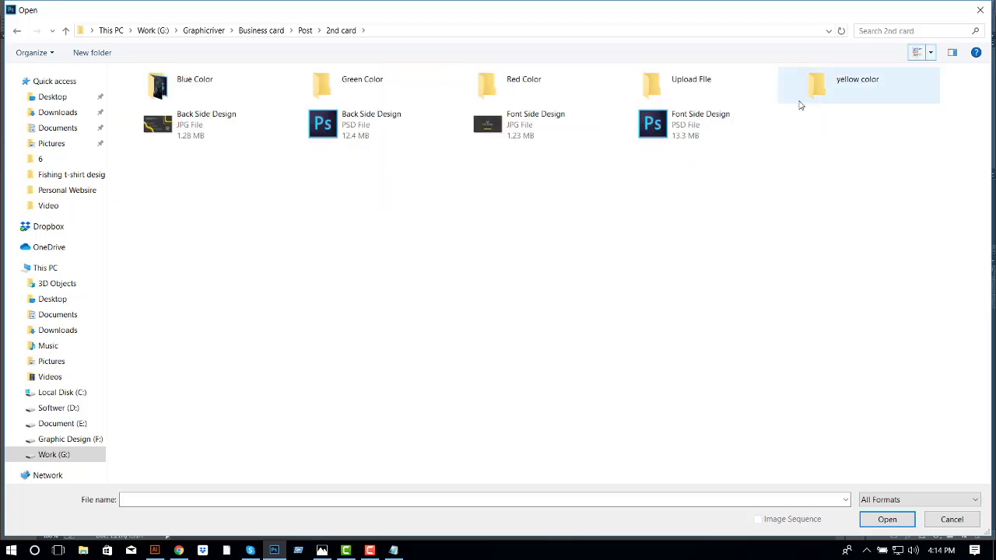
key(alt+Up)
double_click(817, 84)
click(916, 52)
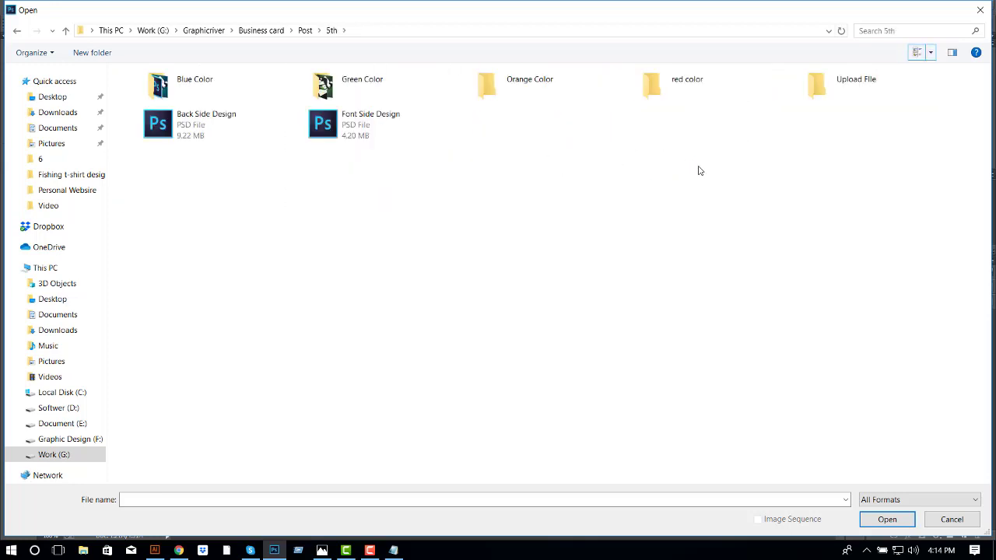
key(alt+Up)
double_click(241, 133)
click(916, 52)
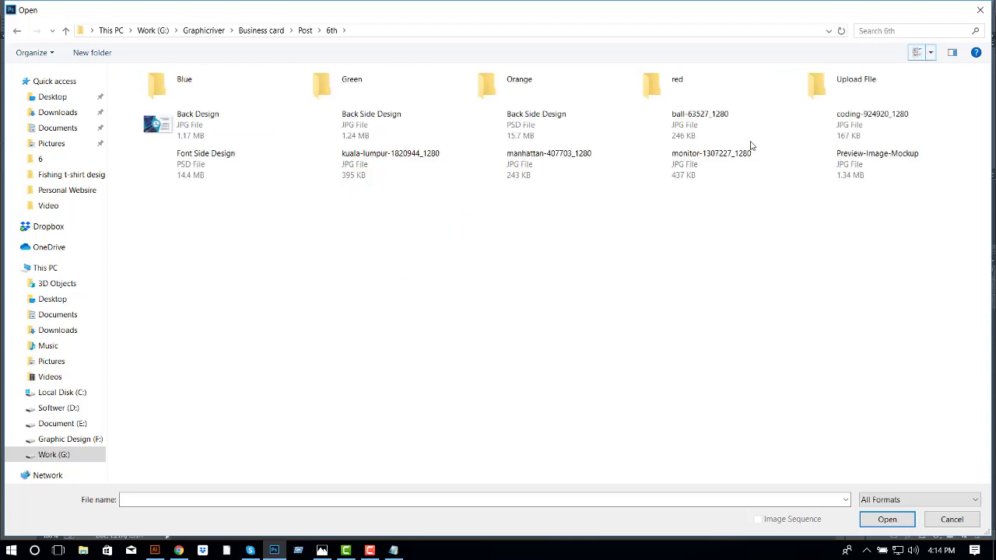
- Place manhattan-407703_1280.jpg over the curved shape and enlarge it to show the Empire State Building
double_click(563, 164)
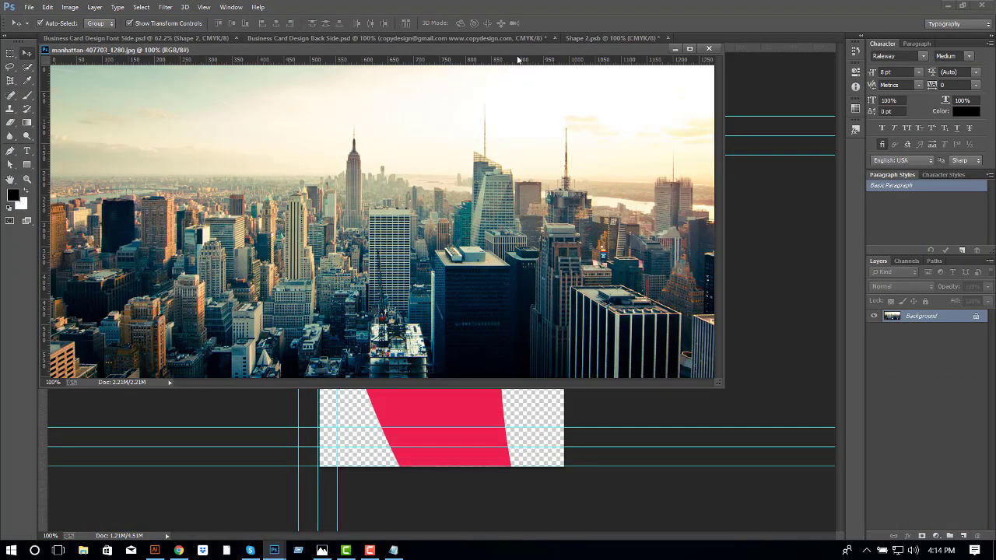
drag(517, 50, 384, 264)
drag(385, 362, 453, 213)
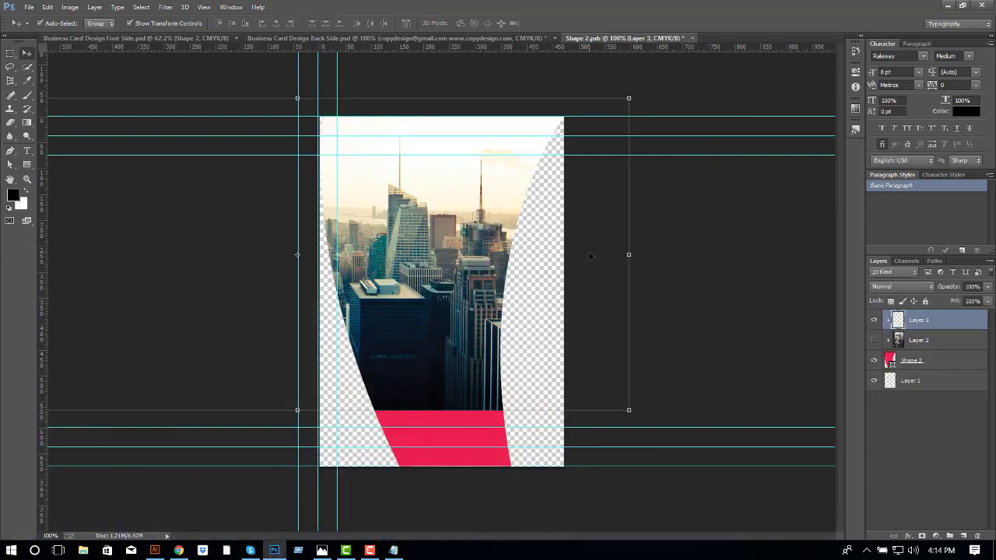
drag(589, 255, 595, 272)
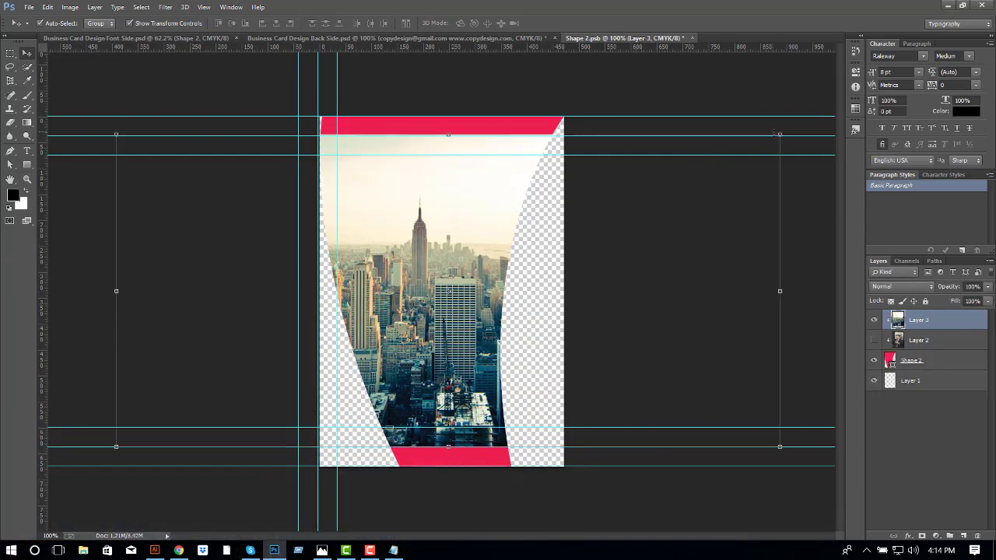
mouse_move(778, 134)
mouse_down()
mouse_move(832, 110)
mouse_move(836, 85)
mouse_up()
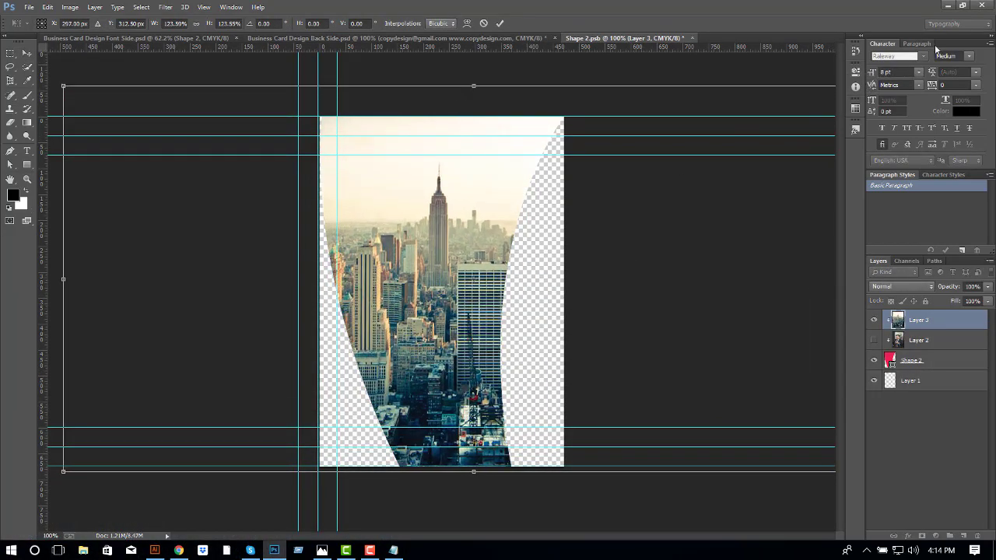
key(ctrl+minus)
drag(155, 136, 127, 122)
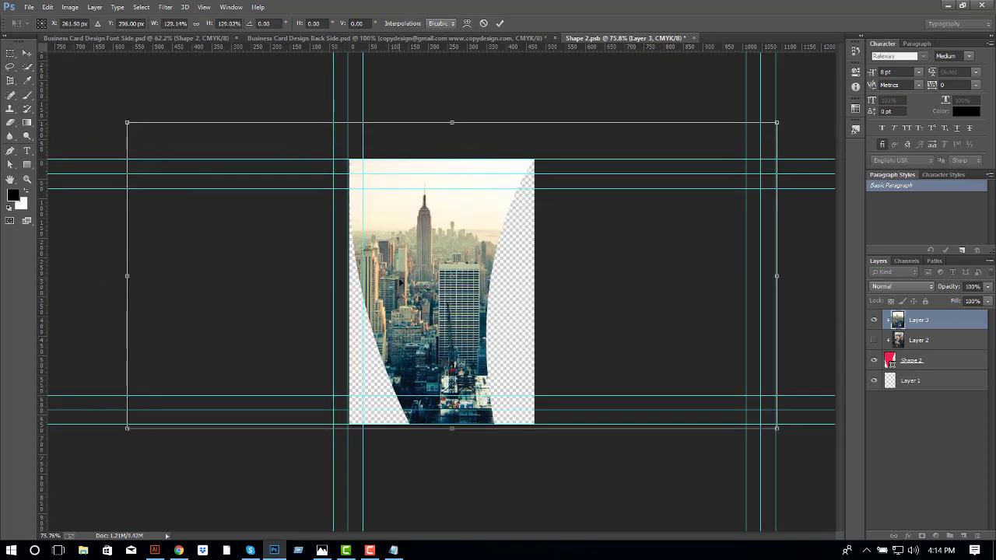
key(Return)
click(70, 7)
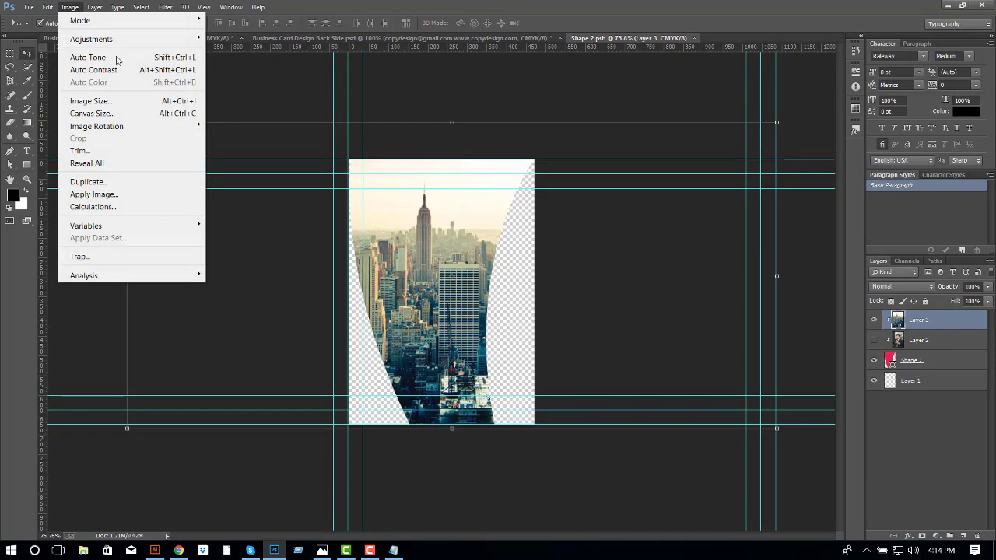
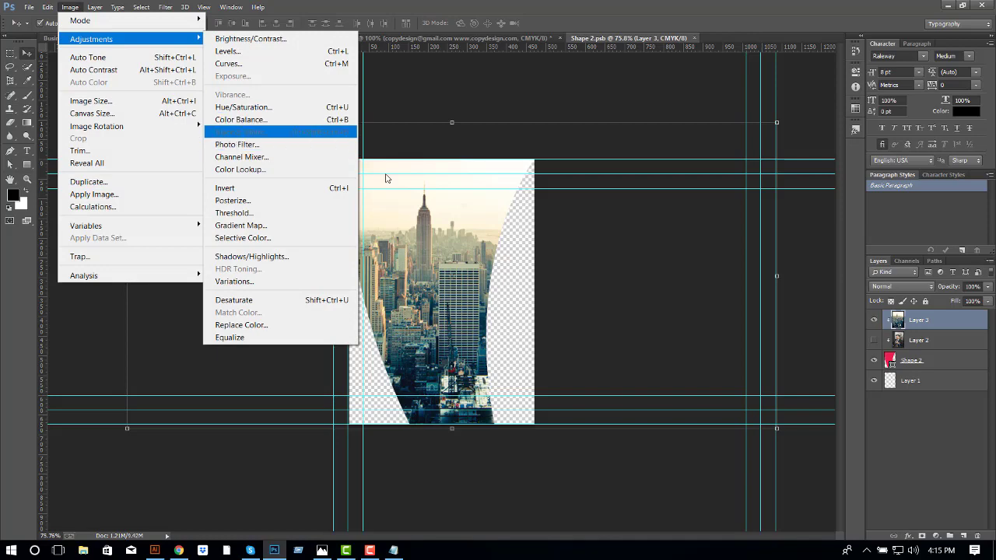
- In Shape 2.psb, select only the Layer 2 city photo layer
click(820, 320)
right_click(942, 327)
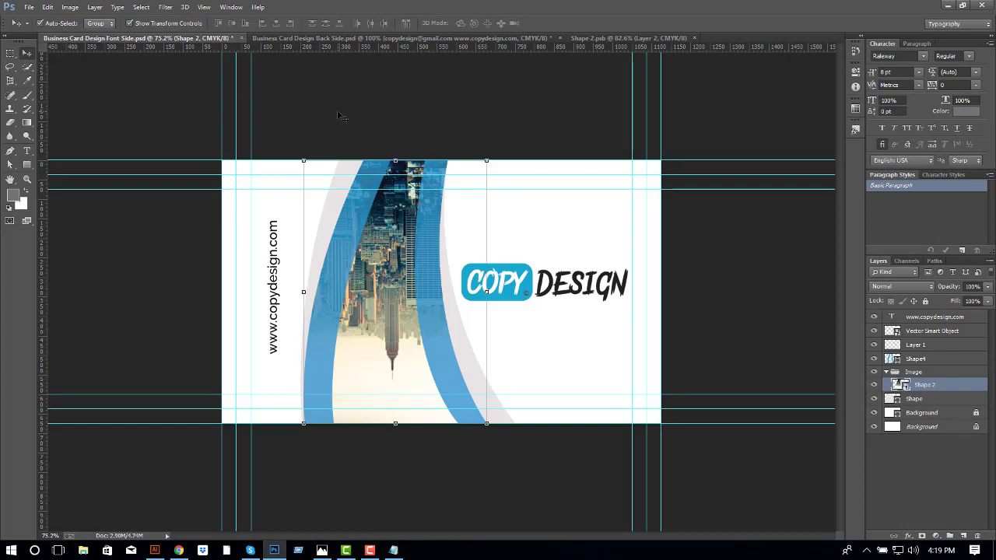
click(599, 37)
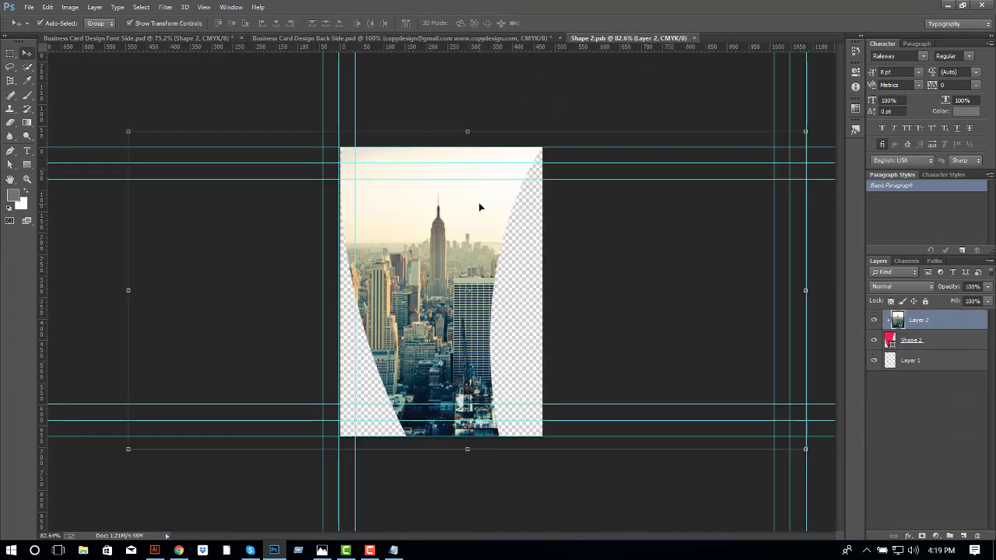
click(959, 343)
ctrl+click(946, 319)
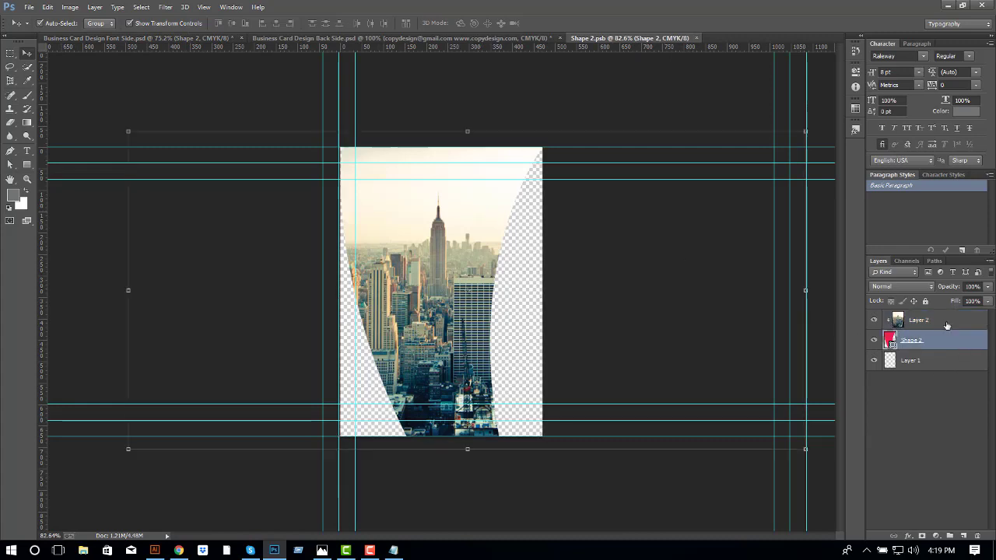
key(ctrl+t)
right_click(450, 236)
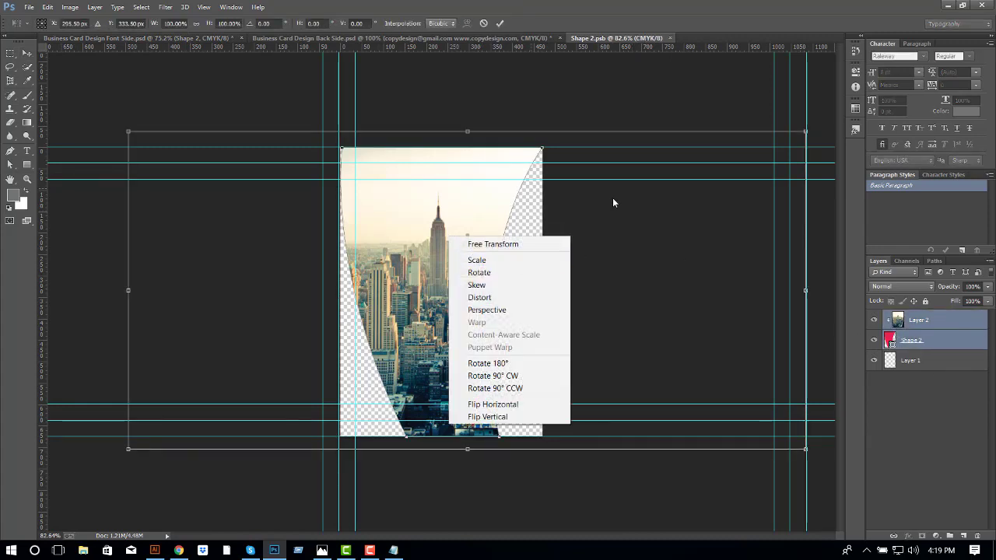
key(Escape)
click(946, 320)
- Flip the city photo horizontally, vertically, then horizontally again so it stands upright
right_click(945, 328)
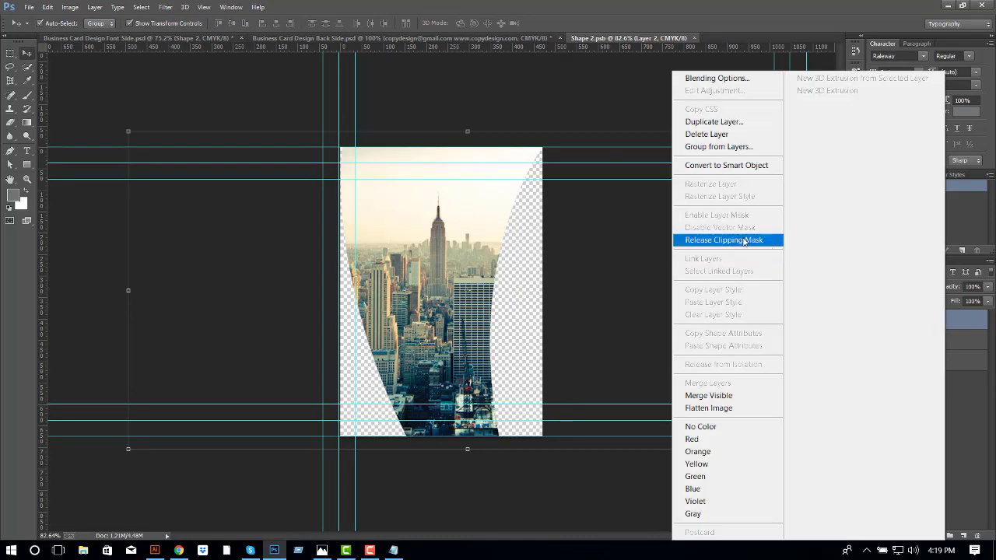
click(963, 320)
key(ctrl+t)
right_click(422, 215)
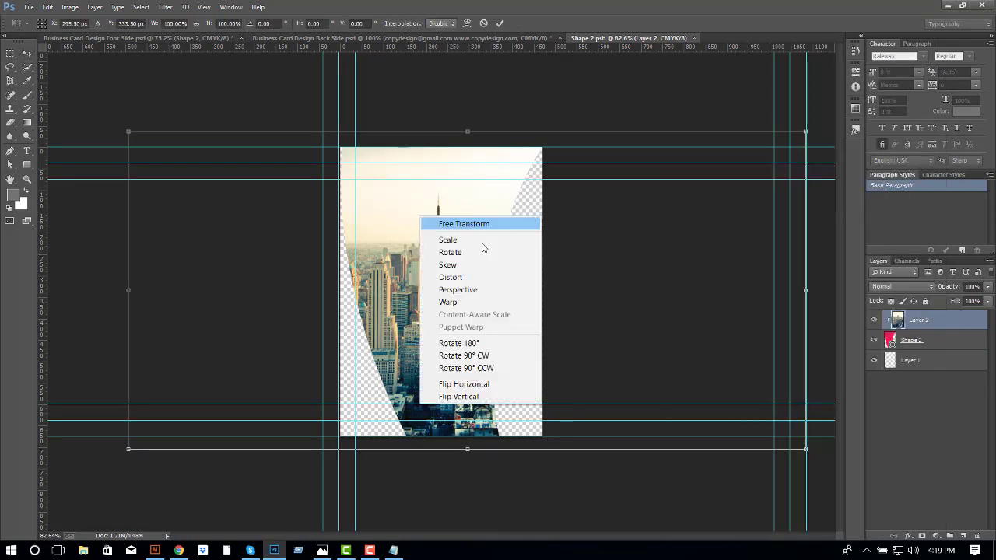
click(516, 384)
right_click(469, 263)
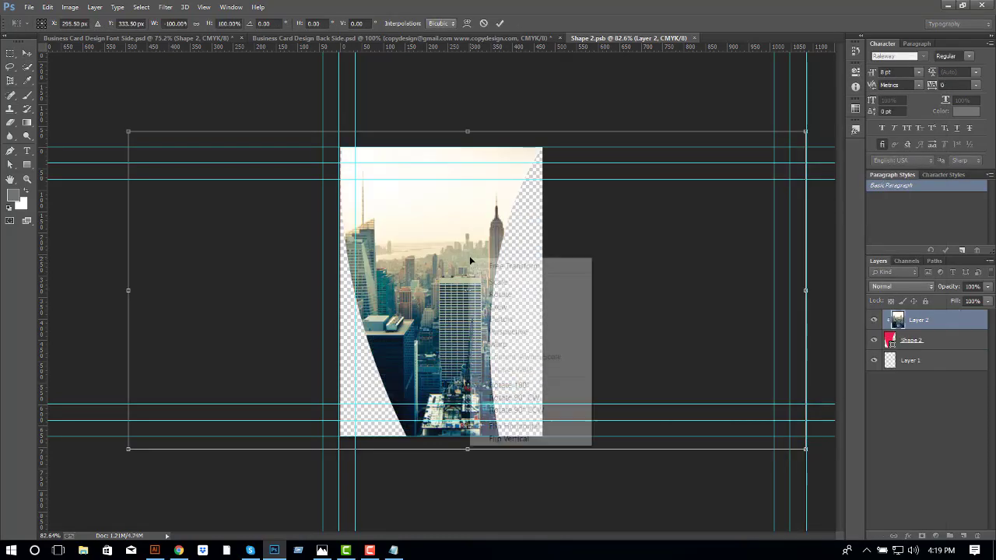
click(516, 441)
right_click(464, 274)
click(507, 441)
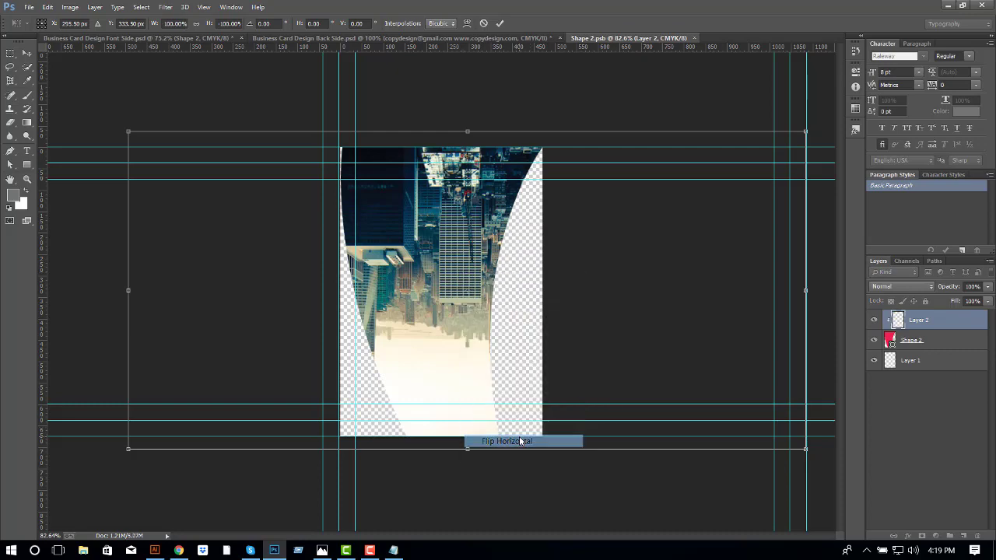
key(Return)
- Close Shape 2.psb and give the front card's grey band the darker grey b2adae
click(111, 36)
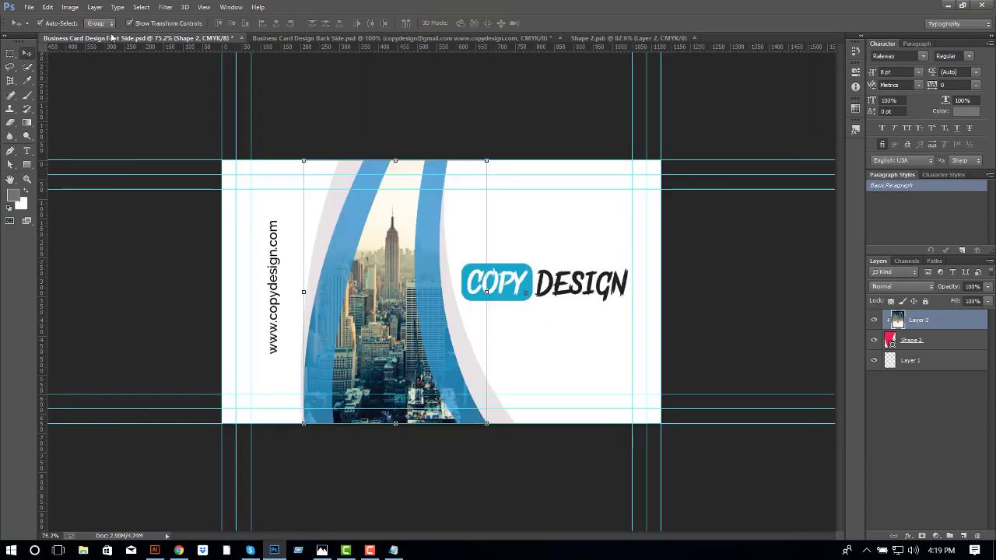
scroll(436, 273, down, 1)
scroll(482, 300, up, 1)
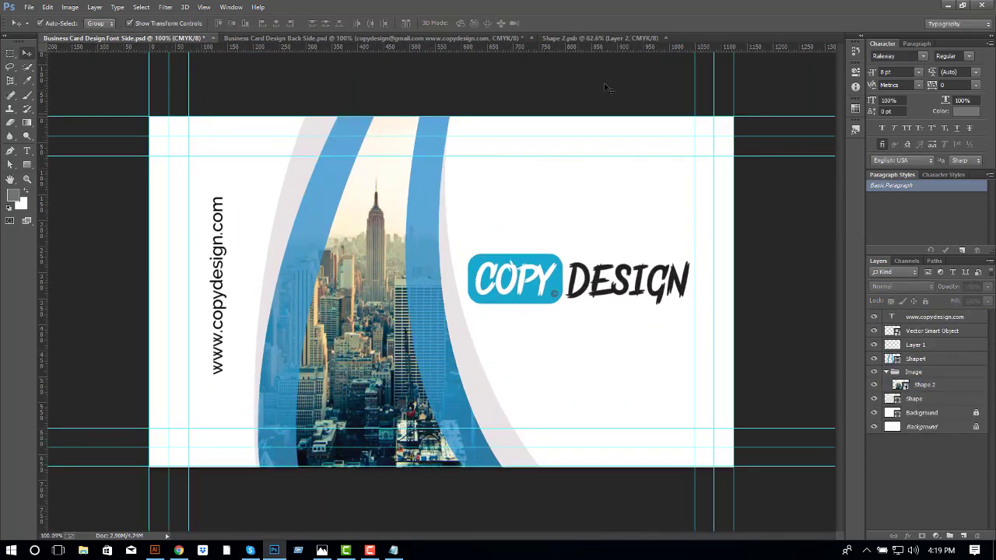
click(664, 38)
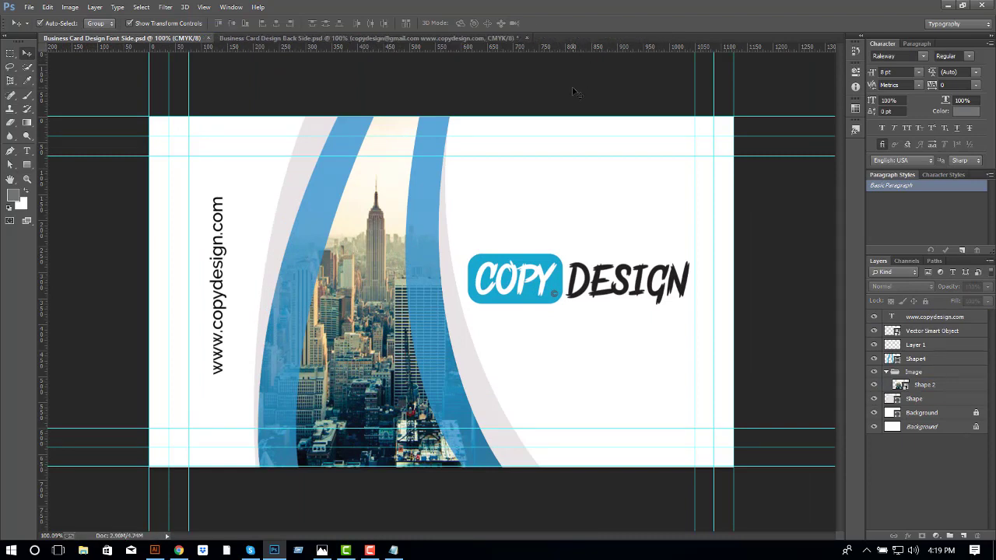
scroll(549, 153, down, 1)
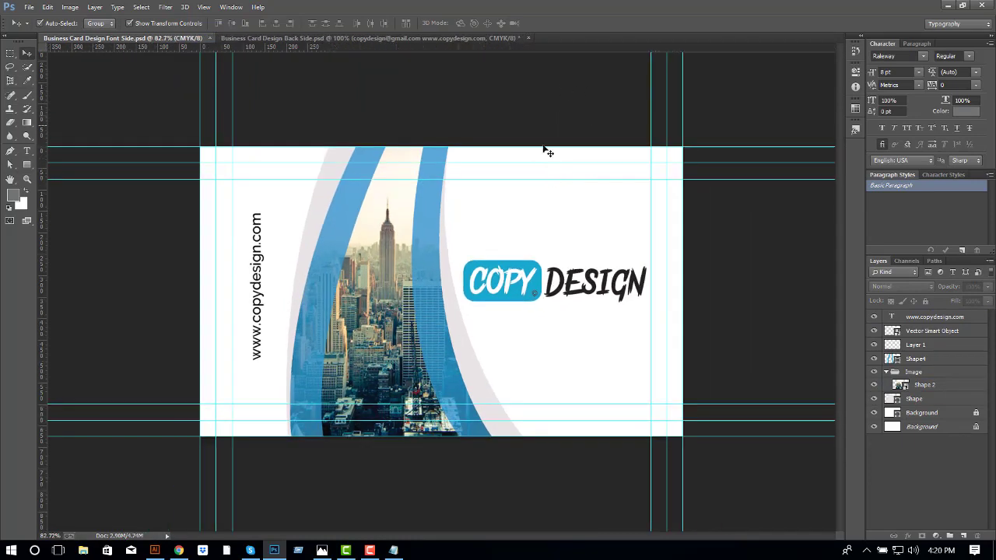
double_click(896, 399)
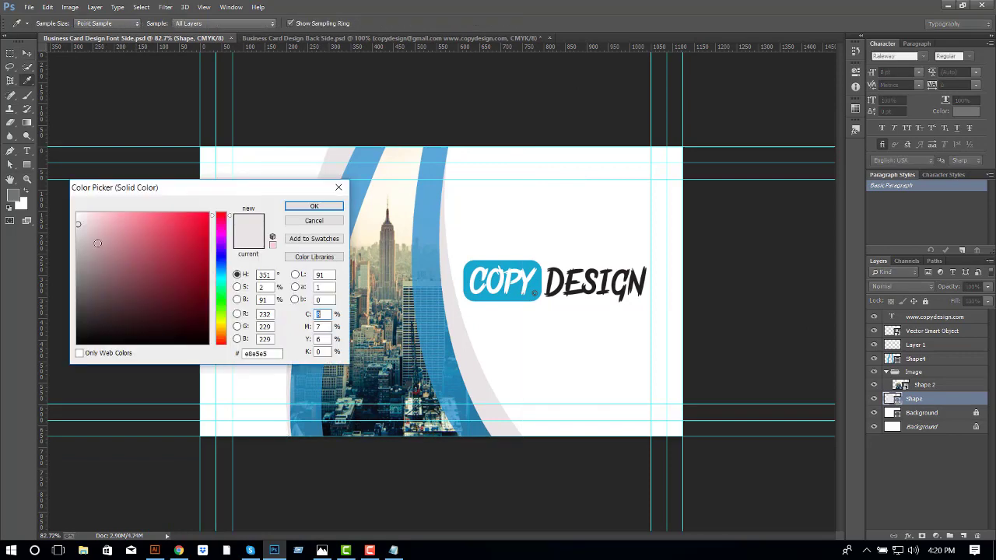
click(78, 250)
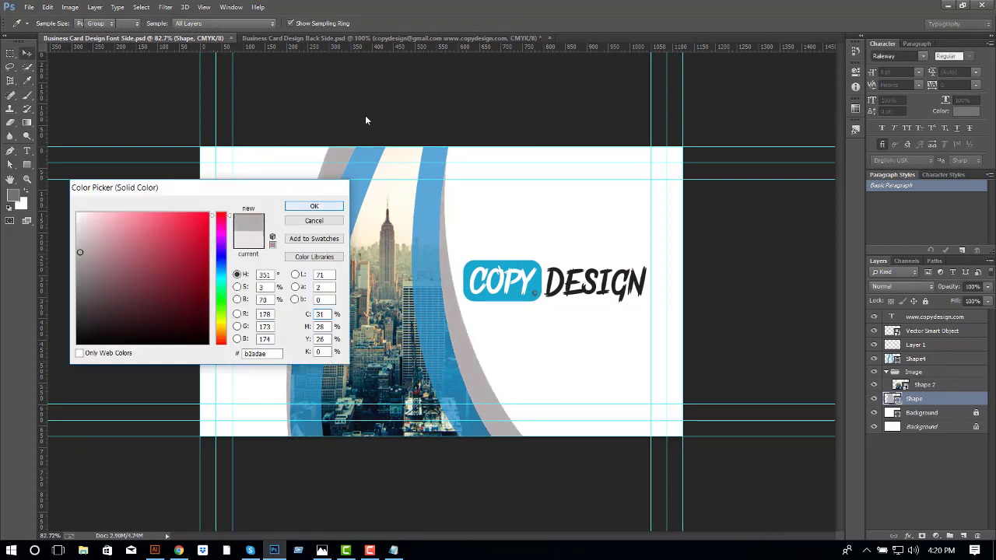
click(314, 206)
- Apply the same darker grey to the back card's band and set its opacity to 90
click(332, 38)
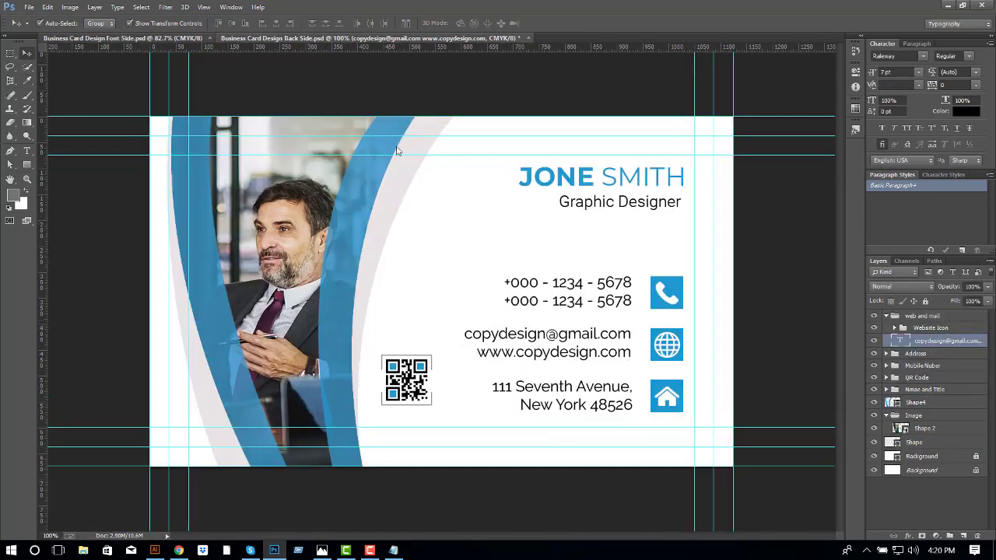
click(124, 37)
double_click(892, 399)
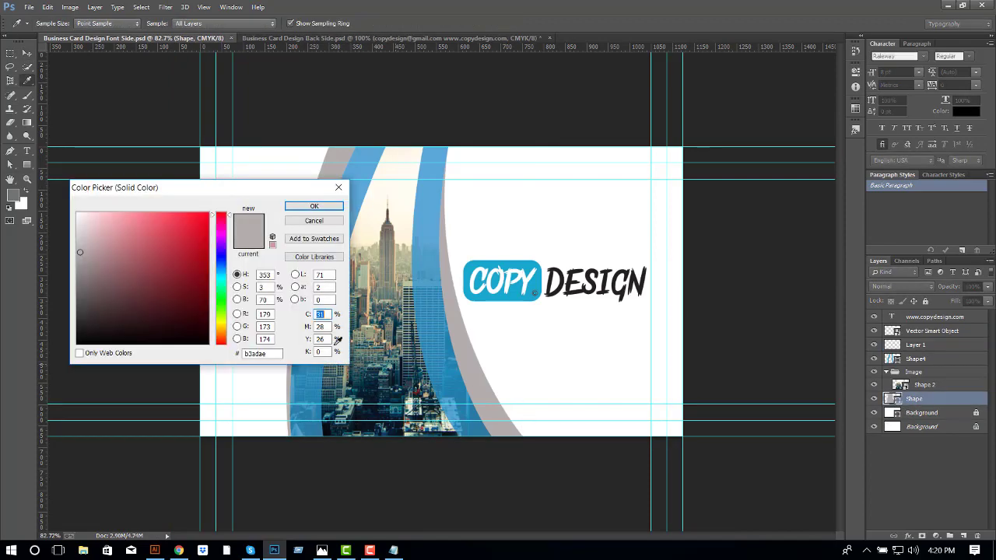
click(315, 221)
key(ctrl+Tab)
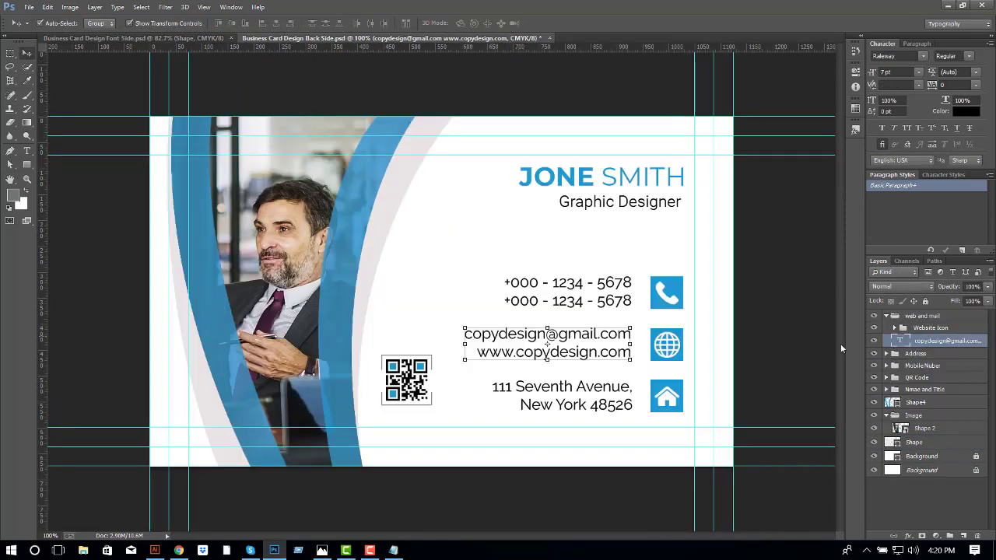
double_click(892, 442)
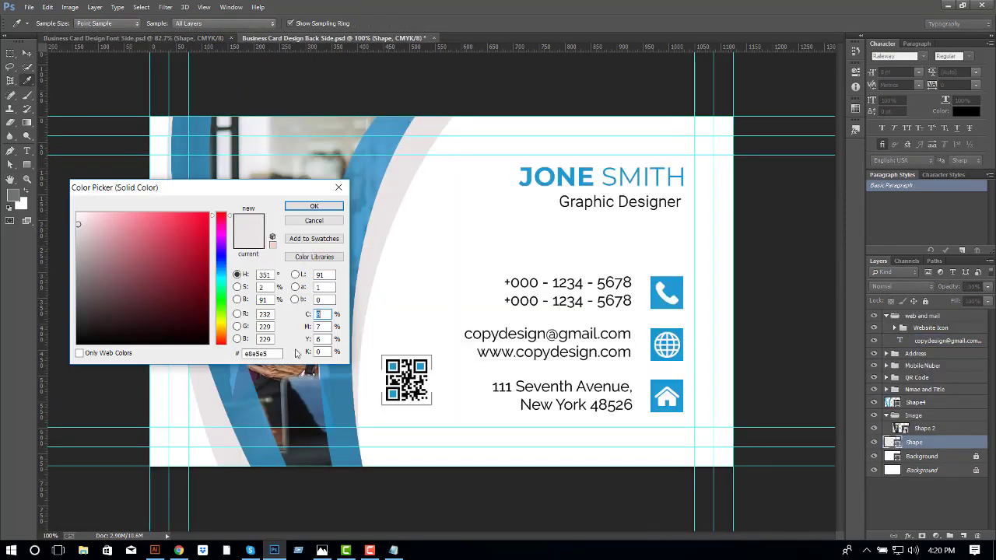
click(314, 206)
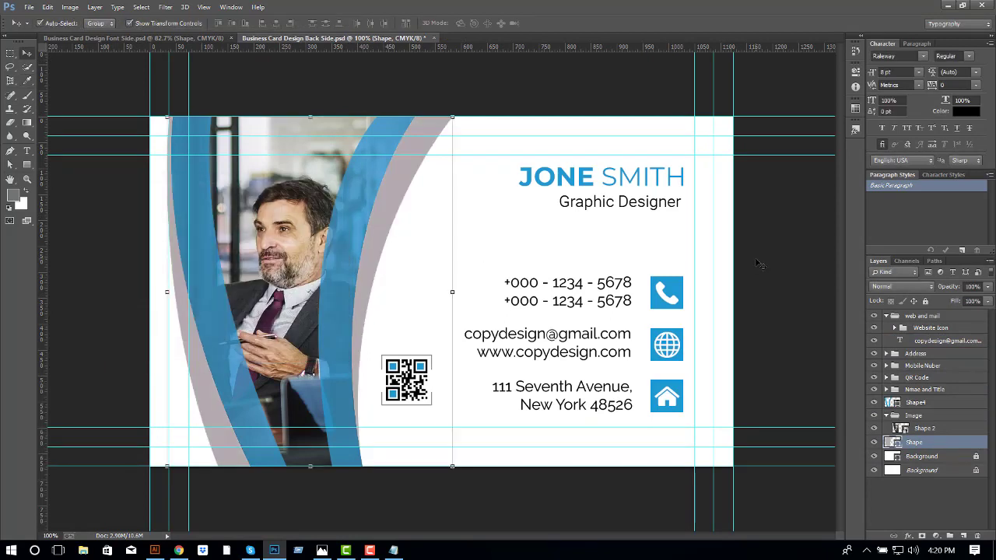
click(915, 441)
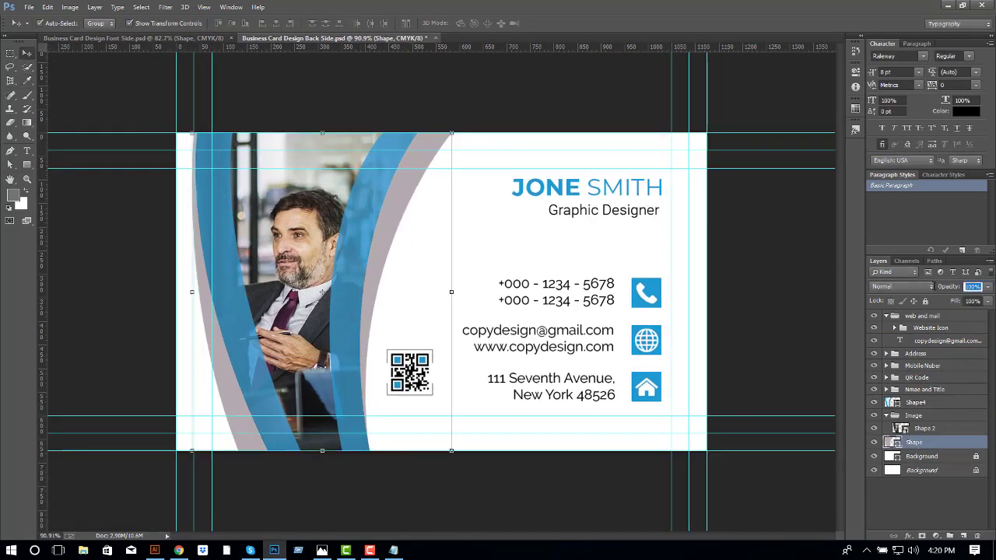
text(90)
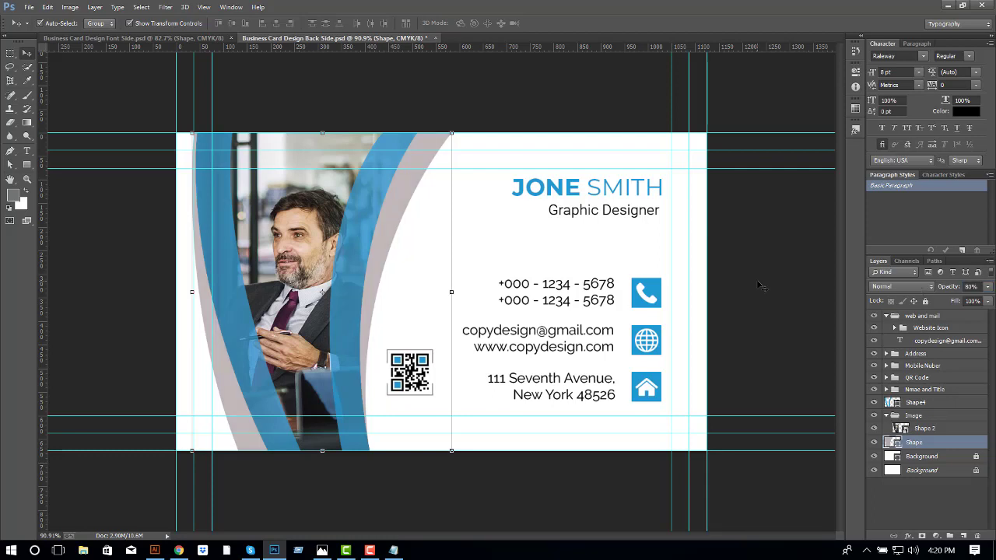
click(132, 37)
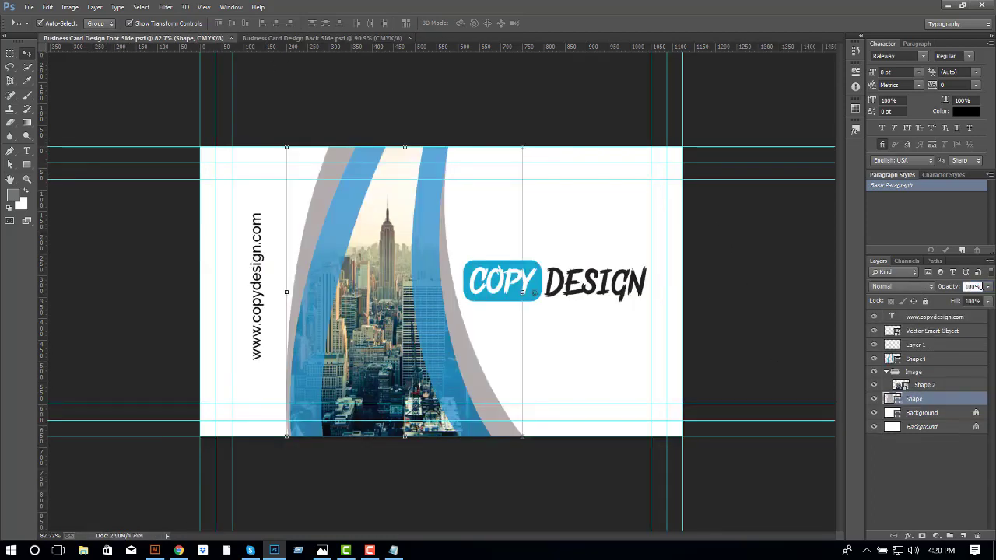
- Recolour the Website Icon group's Rectangle 1 copy 2 square to dark grey 4f5254
click(342, 37)
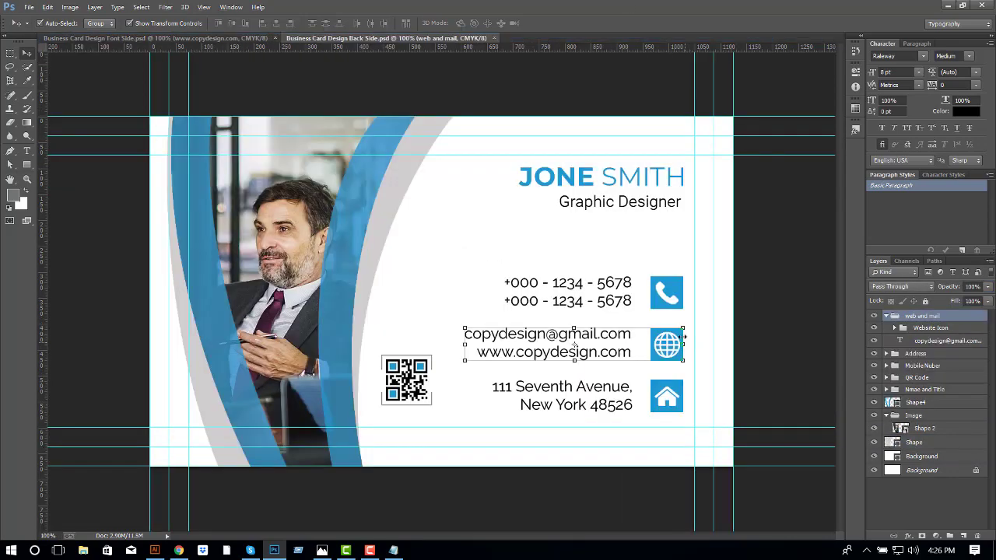
click(926, 316)
click(895, 328)
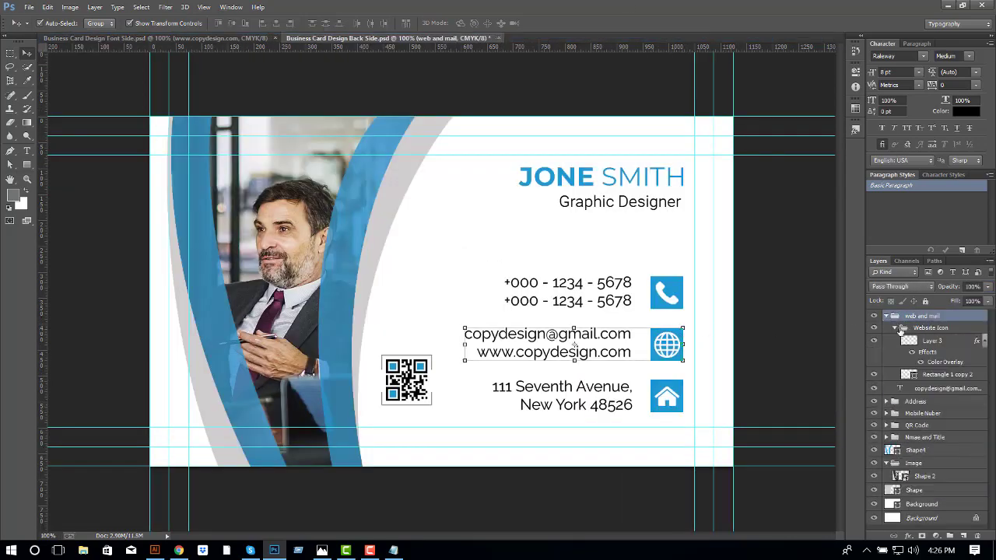
double_click(915, 375)
click(81, 294)
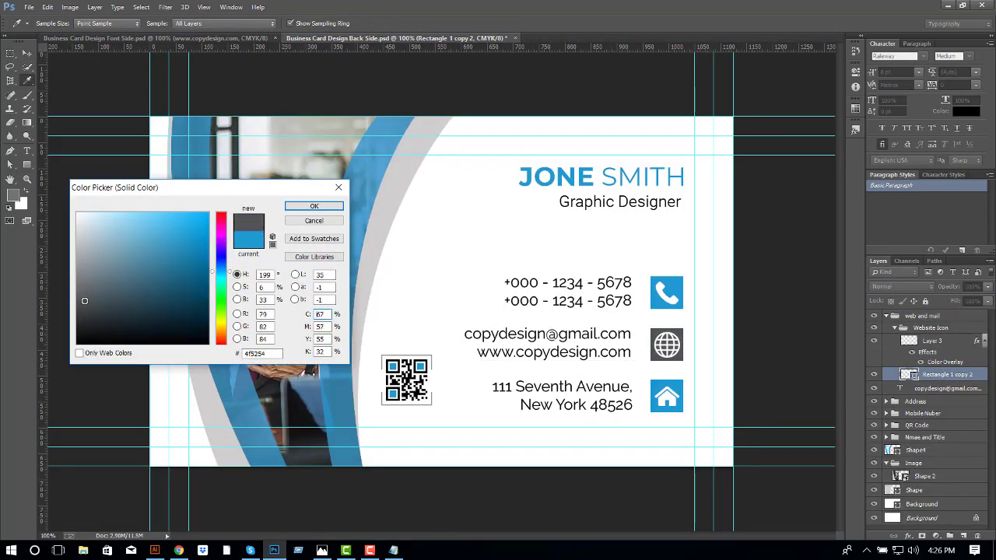
click(314, 206)
click(780, 258)
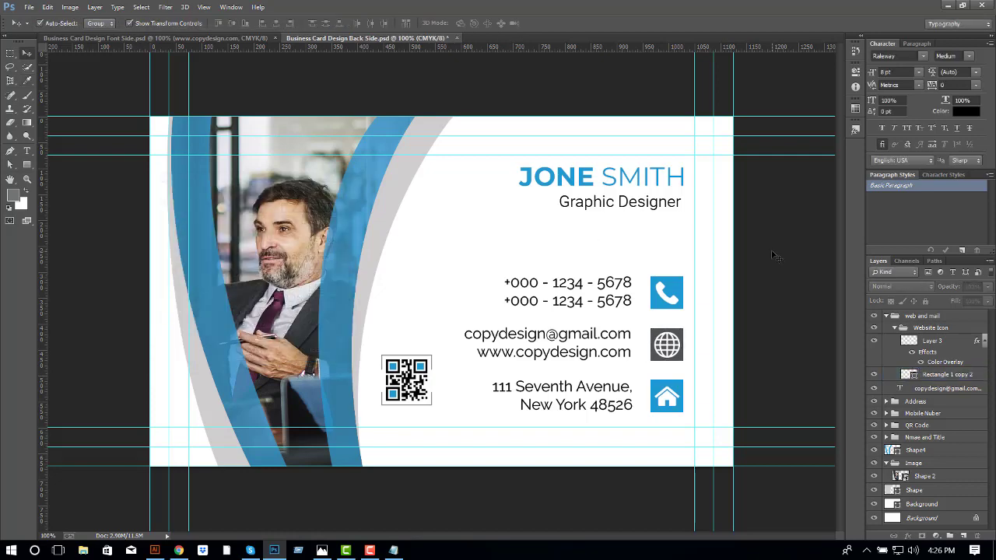
- Zoom in on the name area and select the Graphic Designer text layer
scroll(715, 215, up, 3)
drag(724, 182, 536, 211)
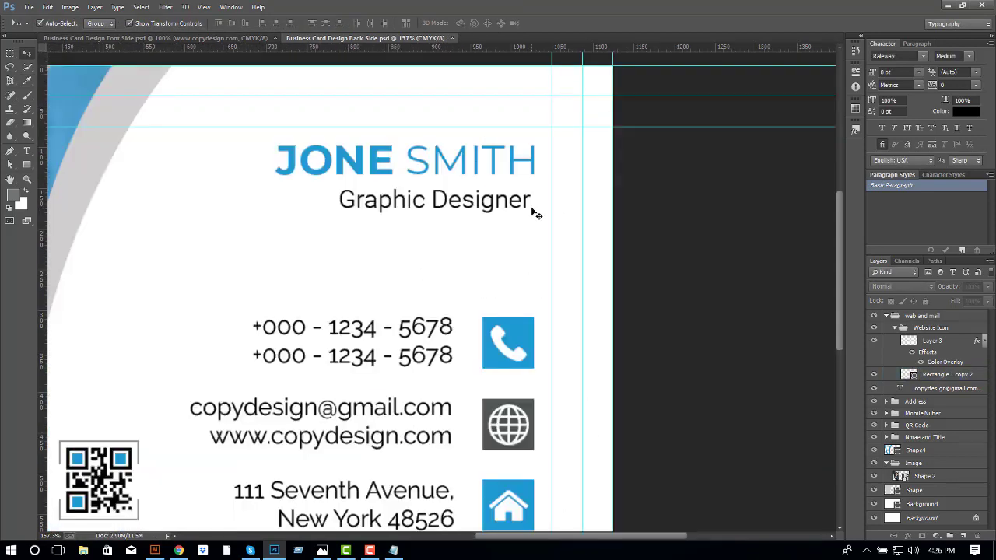
key(a)
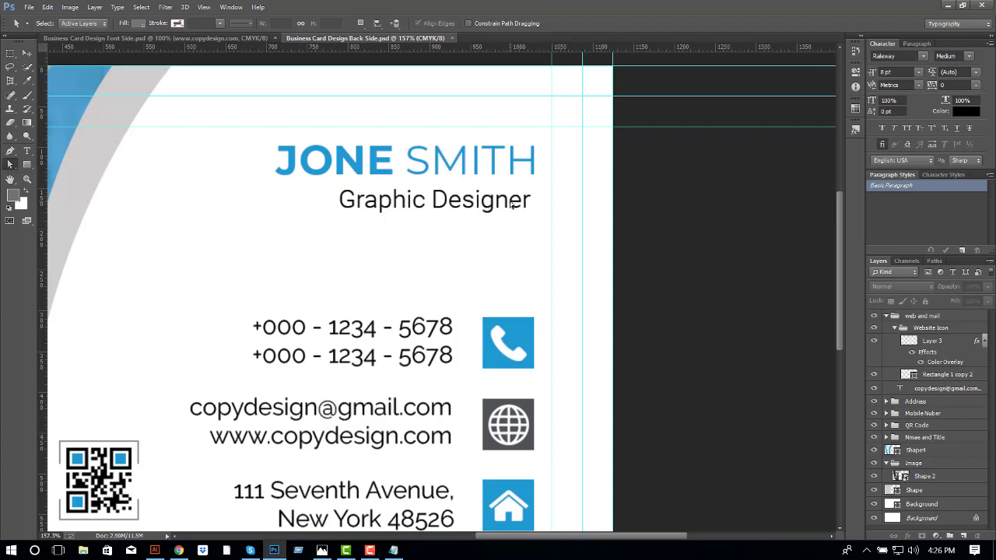
key(v)
click(513, 206)
click(887, 438)
click(937, 450)
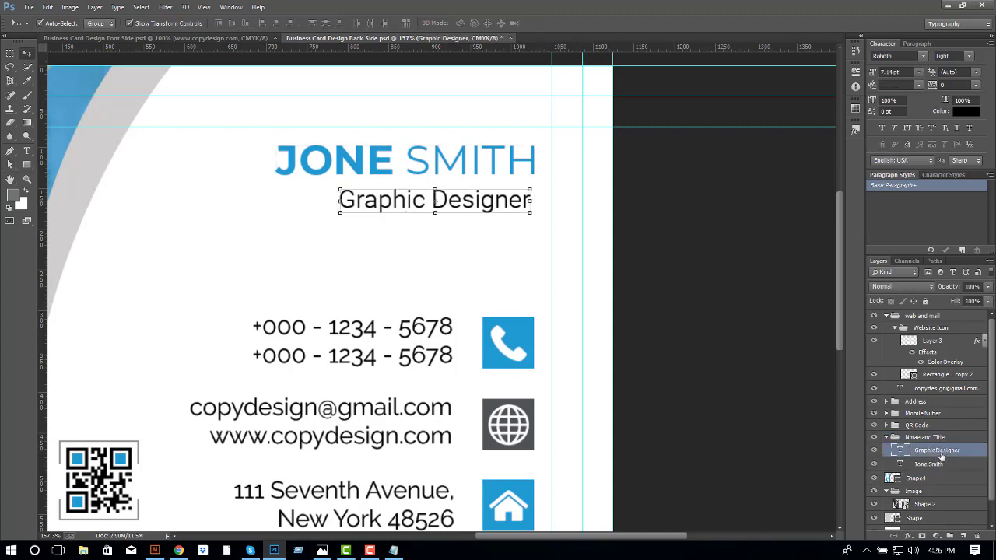
click(702, 322)
- Draw a light grey rectangle beside the name and move it above the web and mail group
key(u)
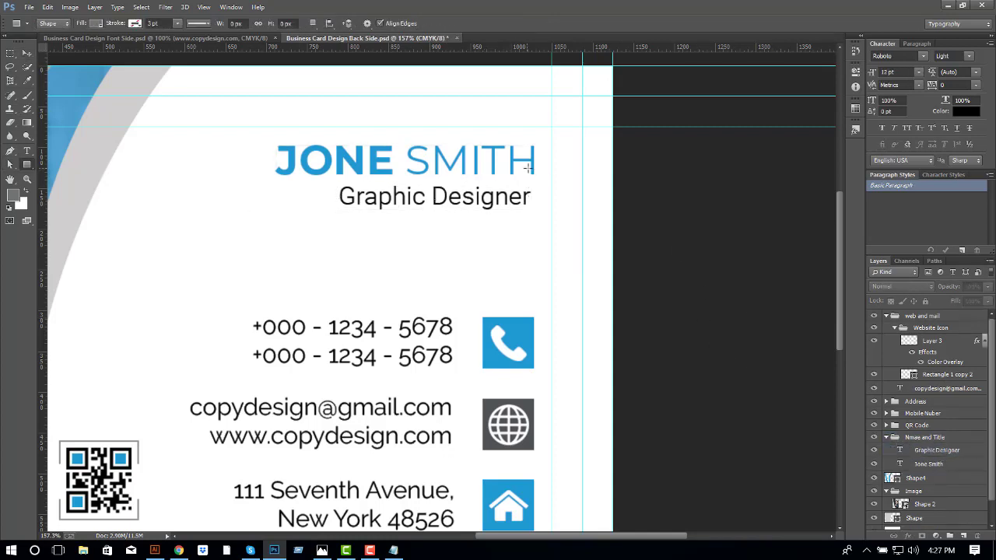
drag(550, 154, 624, 210)
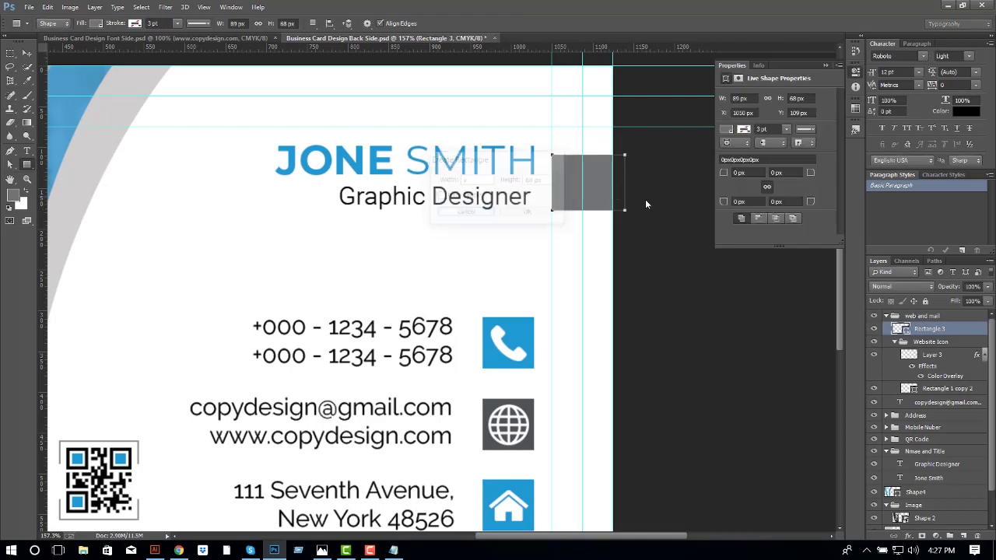
key(ctrl+t)
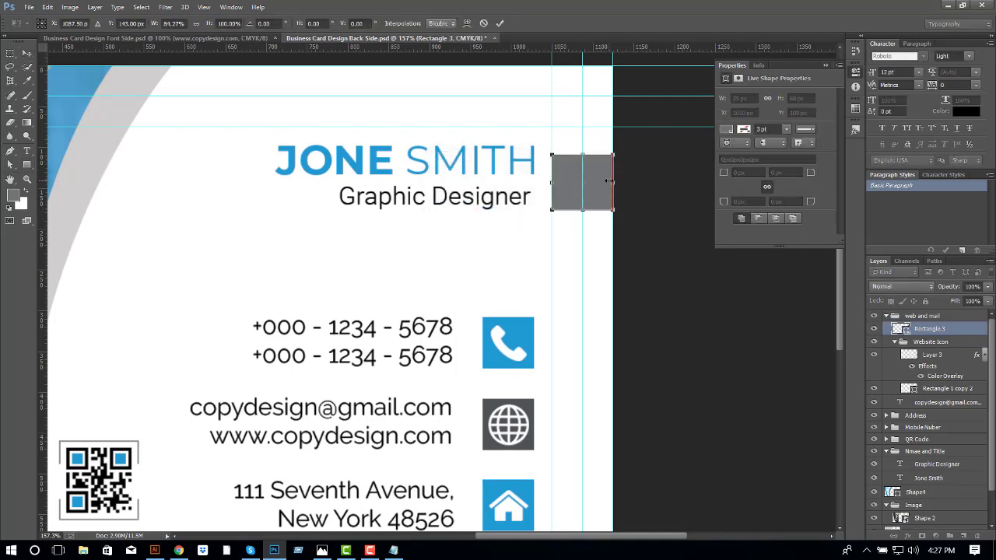
key(Return)
key(Up)
key(Up)
key(Up)
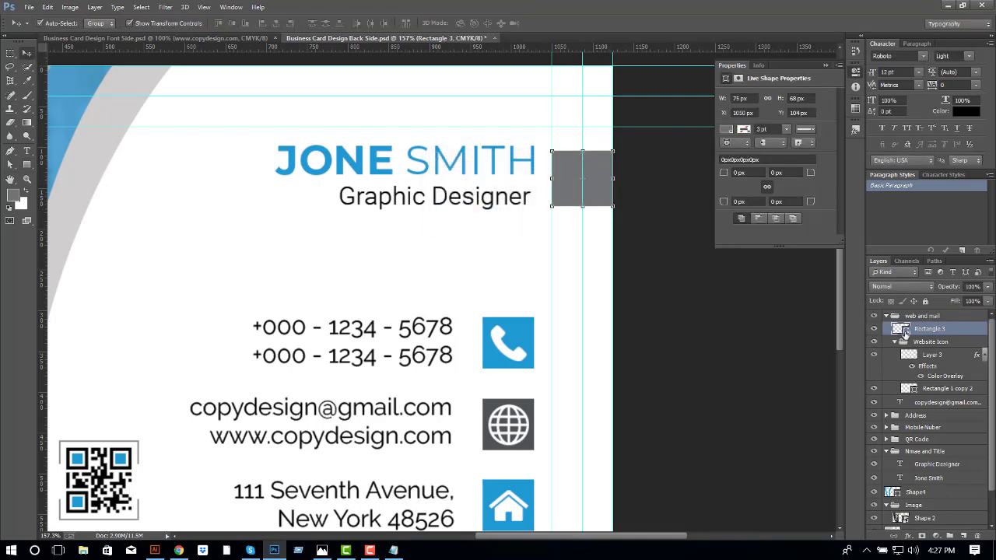
double_click(899, 329)
drag(107, 257, 82, 259)
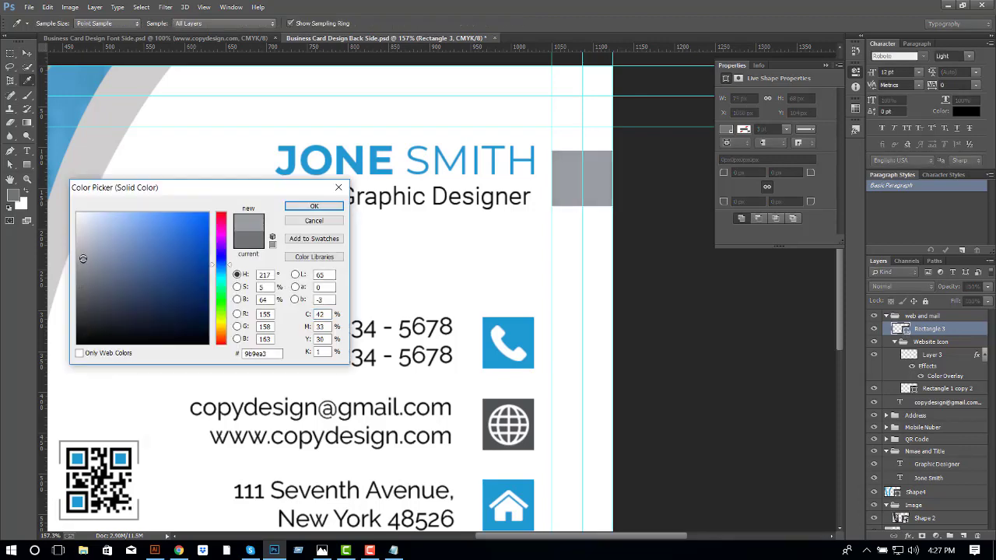
click(93, 151)
click(314, 205)
drag(929, 328, 959, 310)
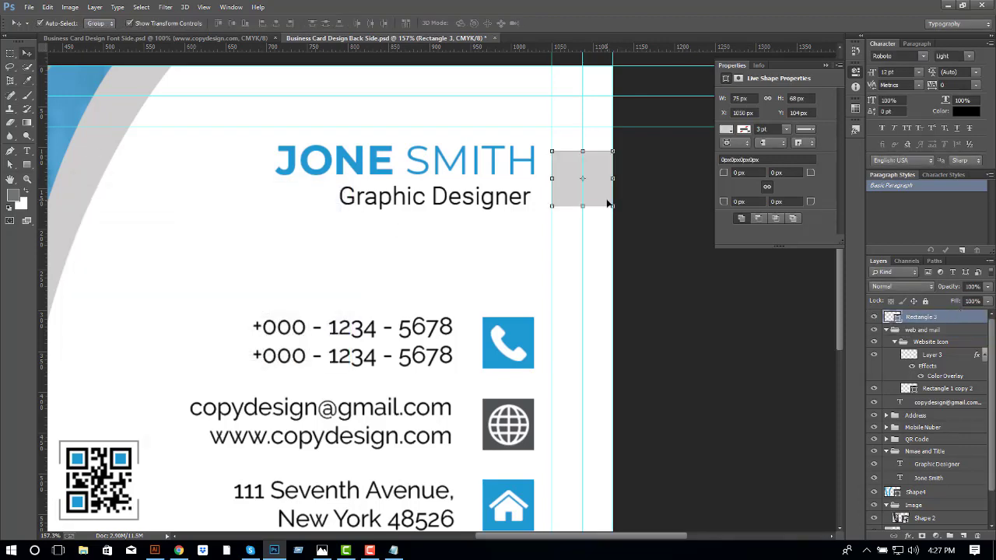
- Duplicate the grey bar beside the phone, globe and address rows, then save
scroll(607, 189, down, 3)
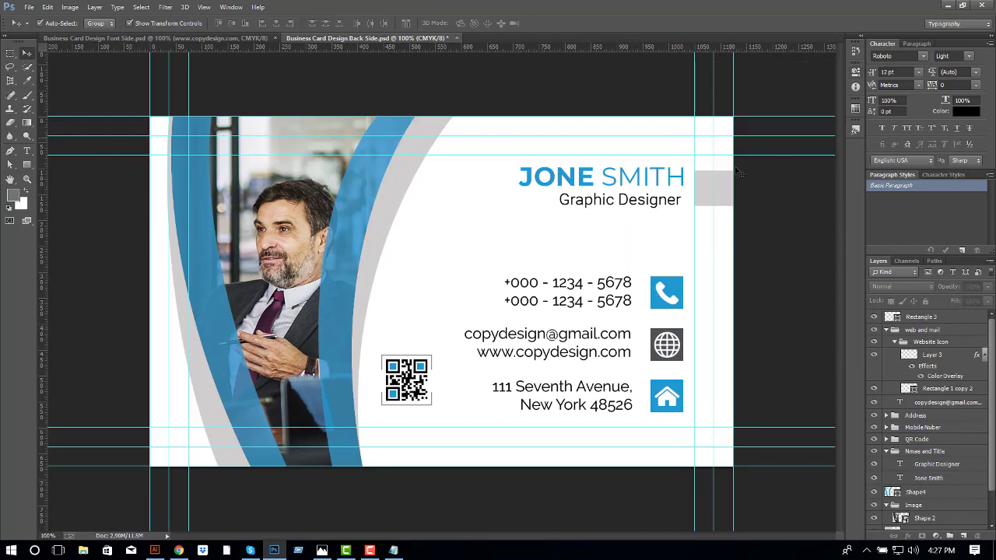
alt+drag(720, 187, 716, 285)
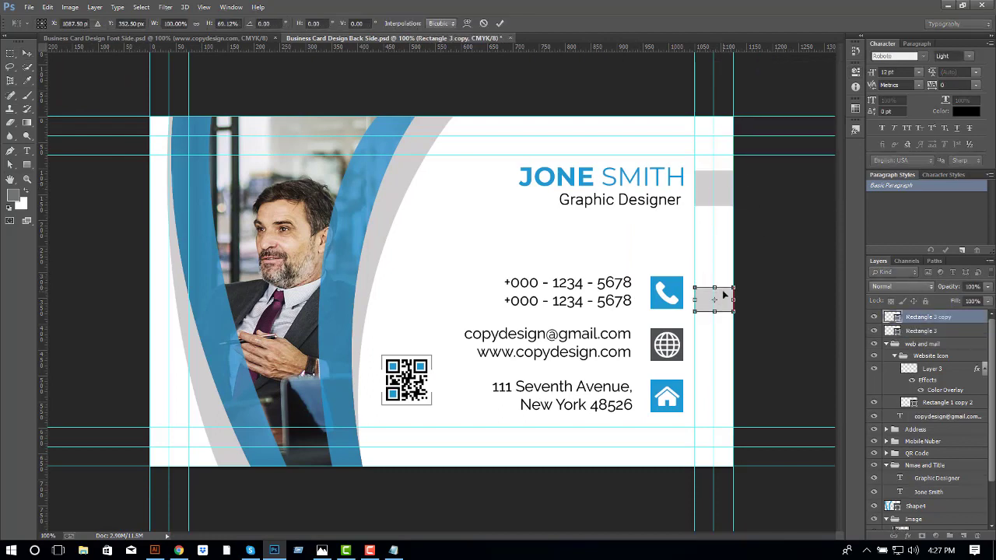
key(Return)
key(ctrl+t)
key(Return)
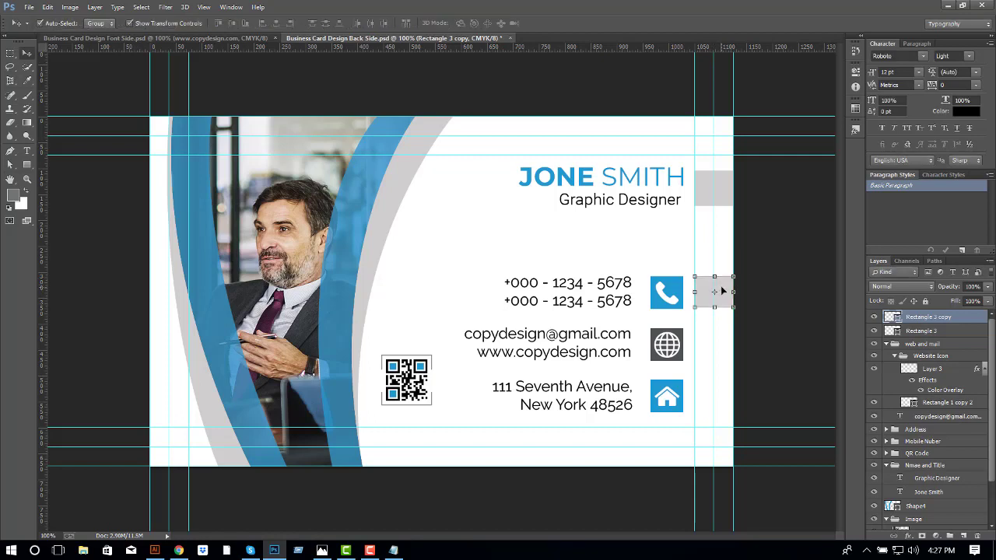
alt+drag(720, 289, 721, 340)
drag(727, 342, 727, 393)
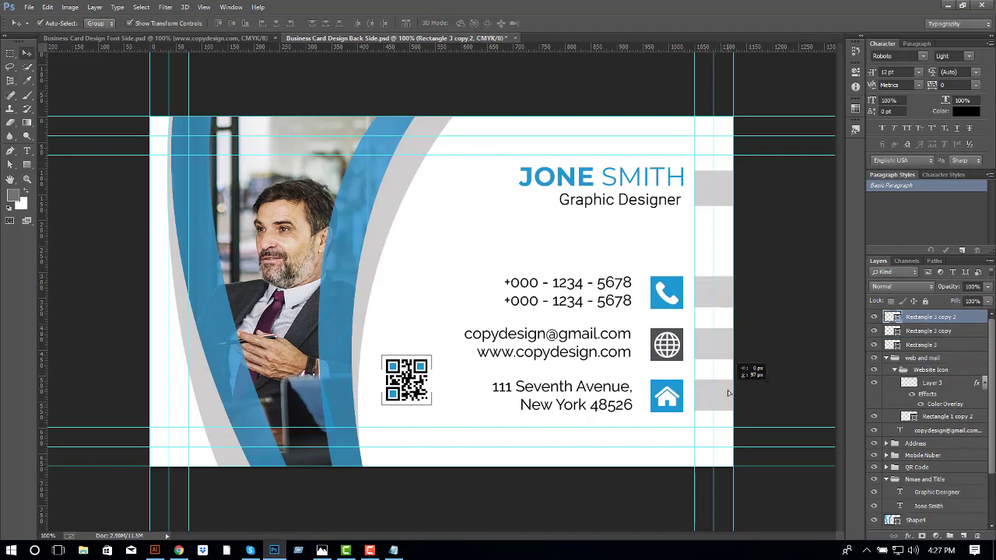
click(713, 175)
key(ctrl+t)
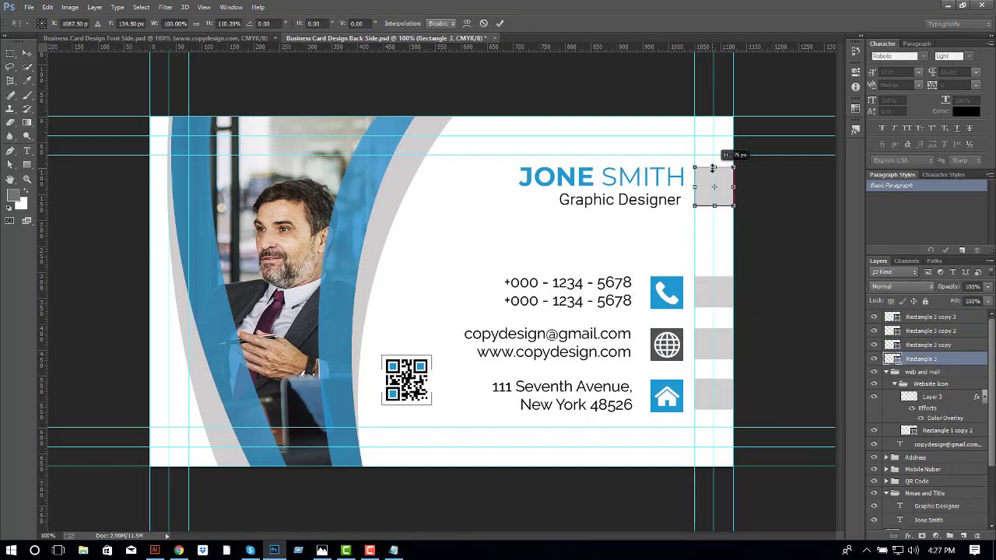
key(Return)
click(762, 220)
key(ctrl+s)
key(ctrl+0)
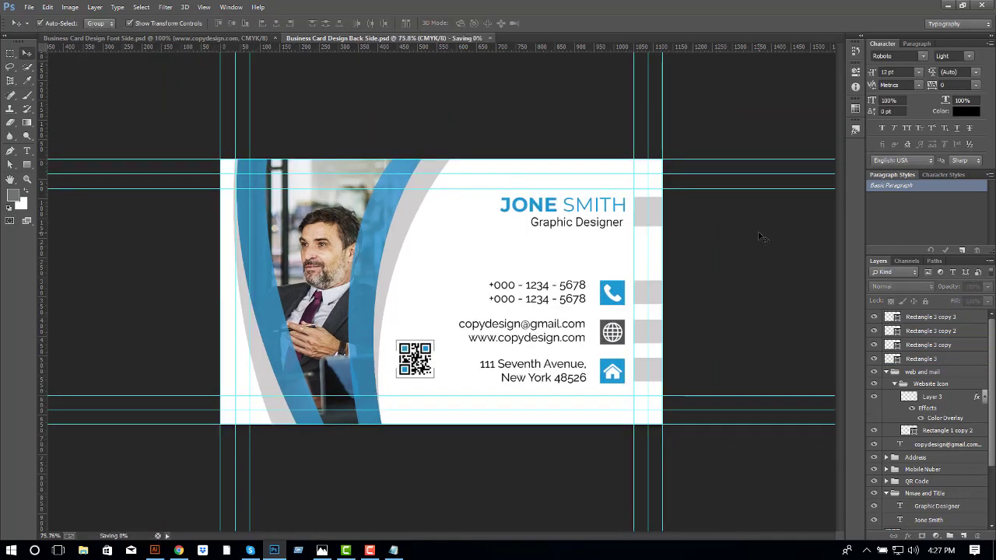
- Open Mockup2.psd from the Open dialog
click(265, 38)
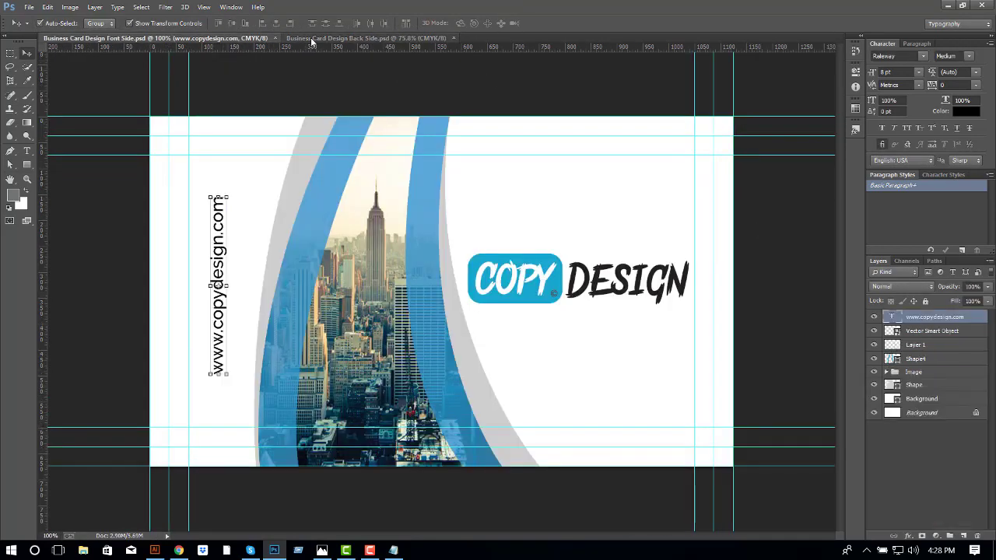
click(315, 37)
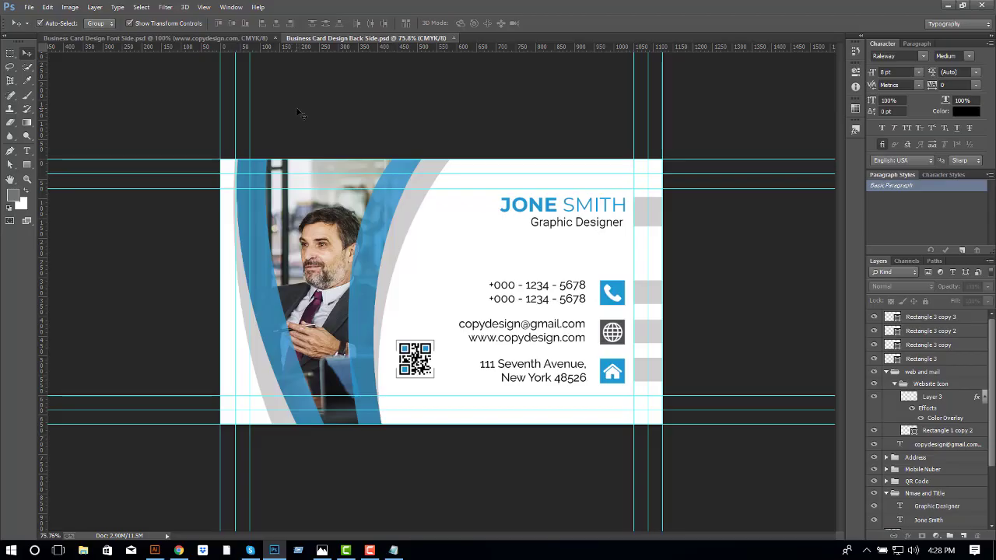
key(ctrl+o)
click(276, 203)
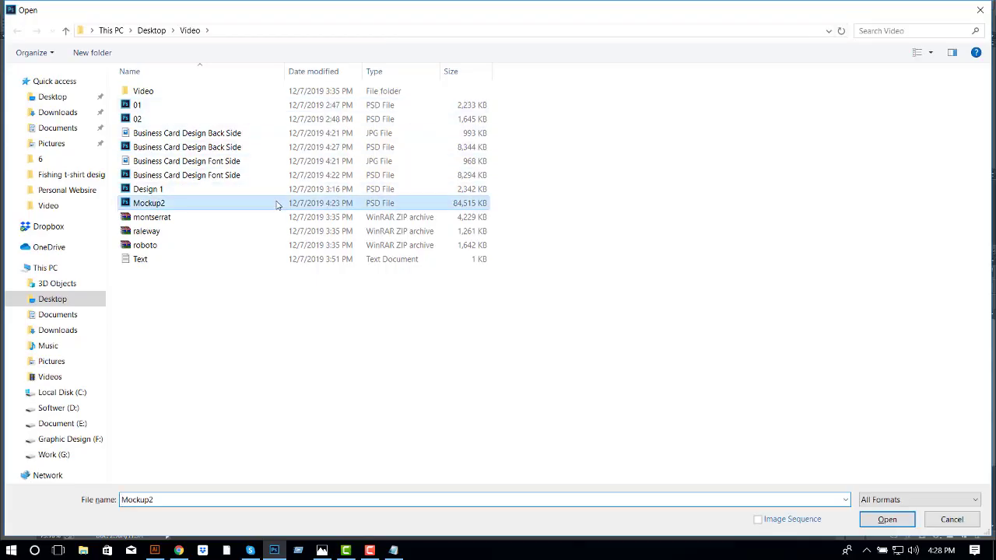
double_click(276, 205)
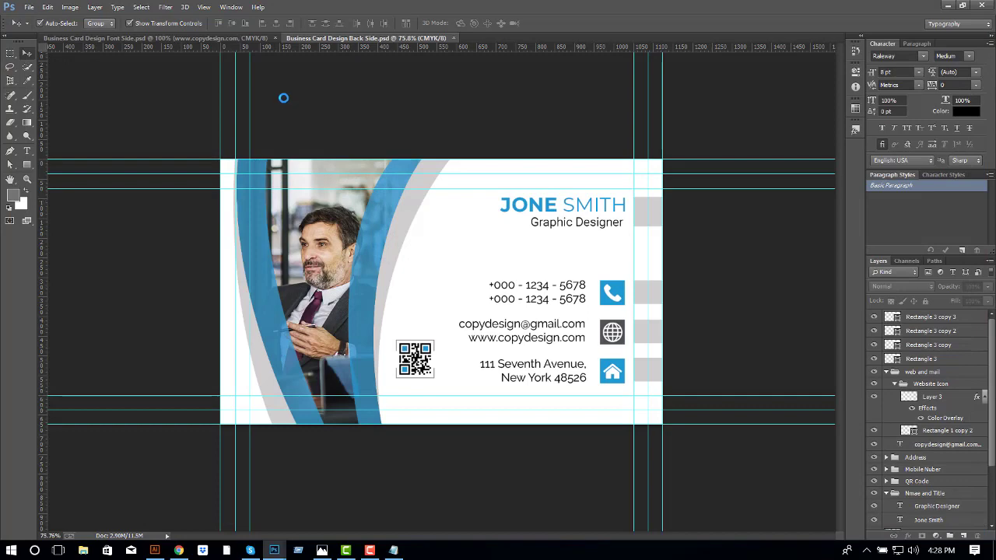
- Dock the Mockup2 window as a tab beside the card documents
drag(405, 47, 463, 38)
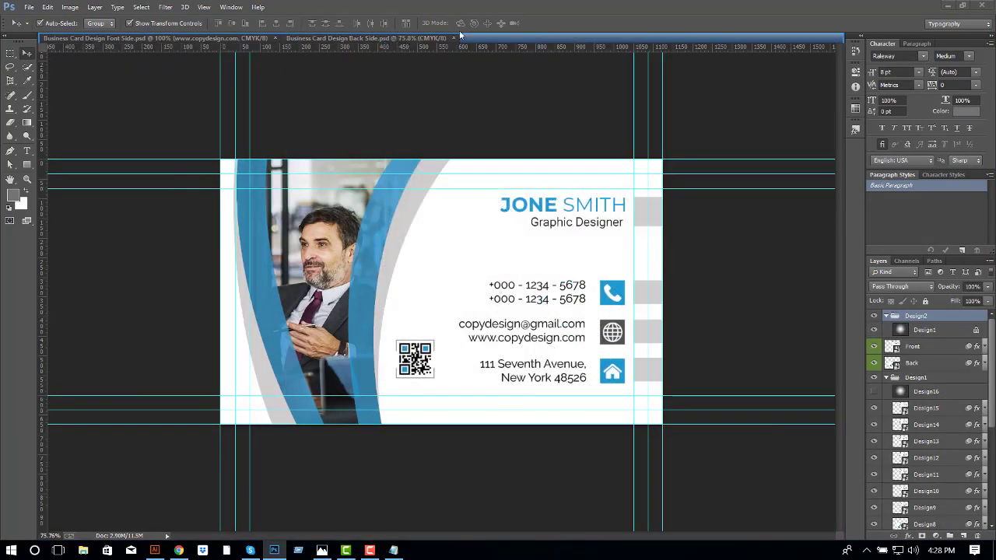
click(236, 37)
click(311, 39)
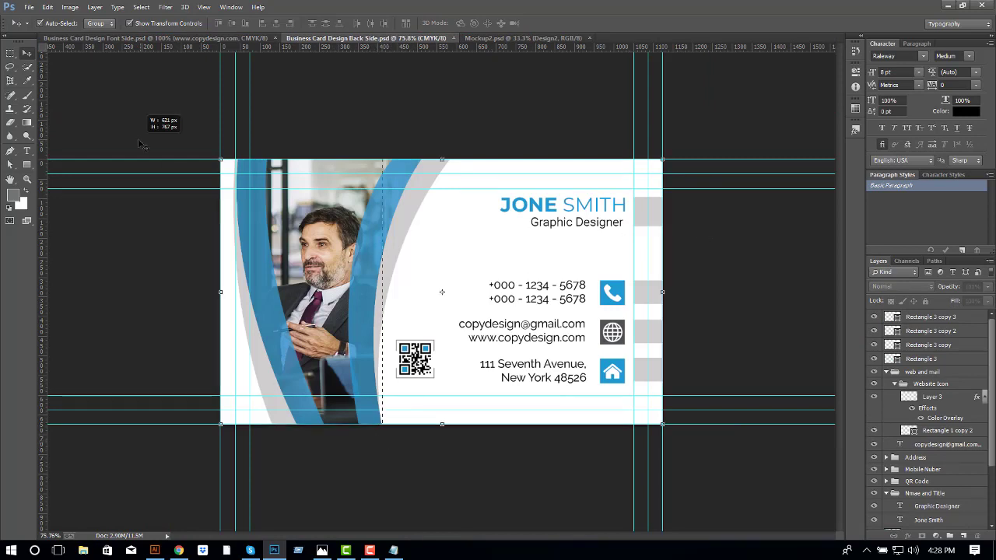
- Nudge the photo on the back card two steps to the left
drag(140, 144, 141, 145)
key(Left)
key(Left)
key(Left)
key(Left)
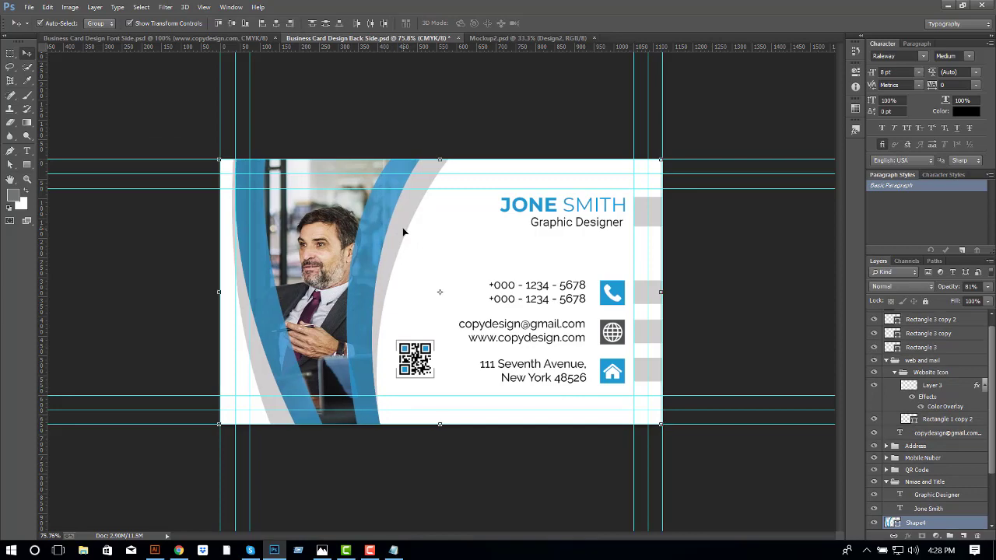
key(Left)
key(Left)
key(Left)
key(Left)
click(686, 278)
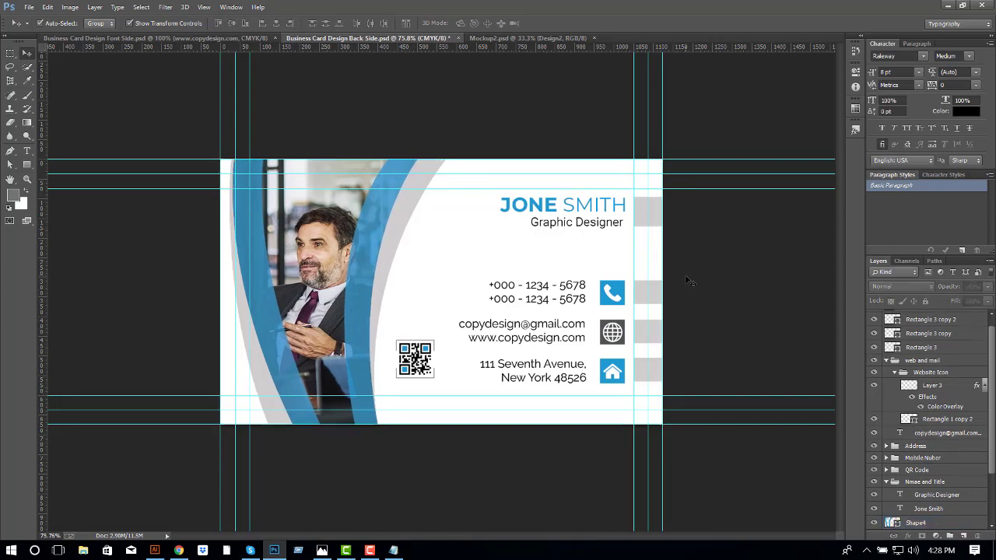
scroll(490, 360, up, 3)
click(443, 402)
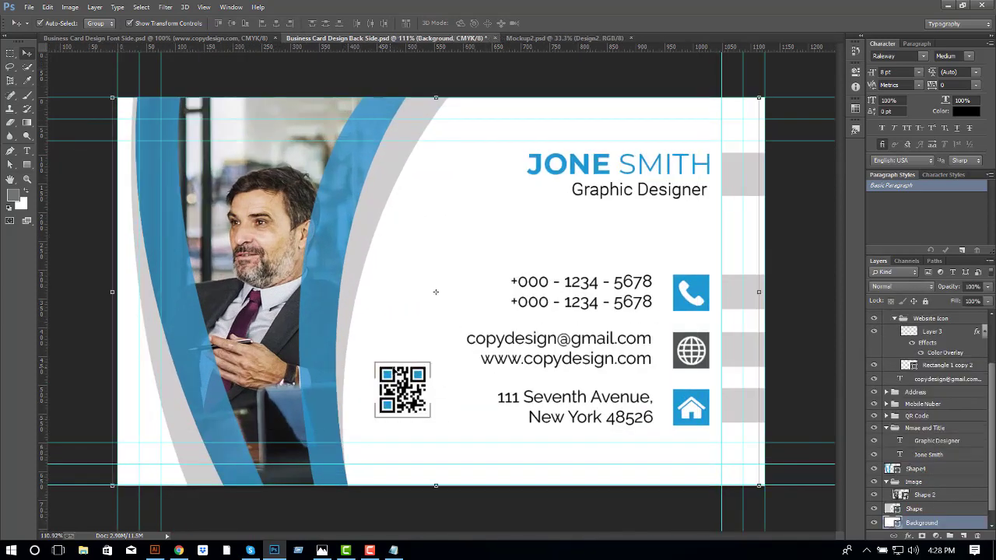
scroll(774, 323, down, 2)
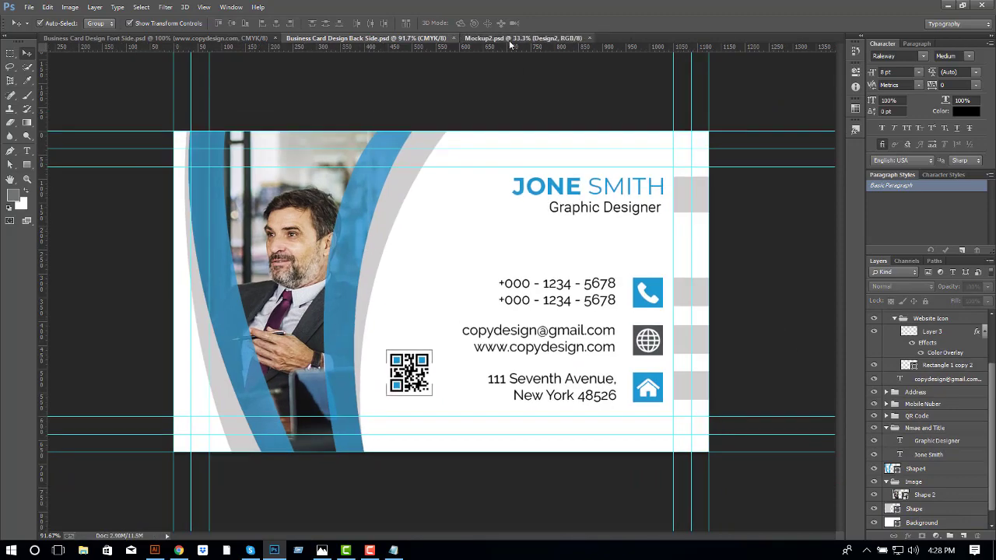
click(474, 38)
click(430, 41)
- Save the back side as JPEG 'Business Card Design Back Side.jpg', replacing the existing file
click(28, 7)
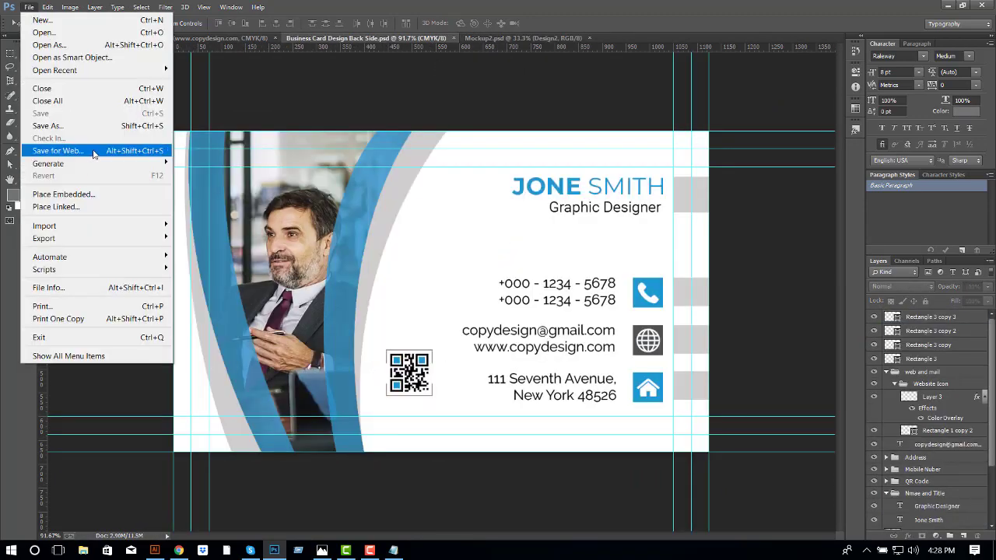
click(55, 128)
click(221, 412)
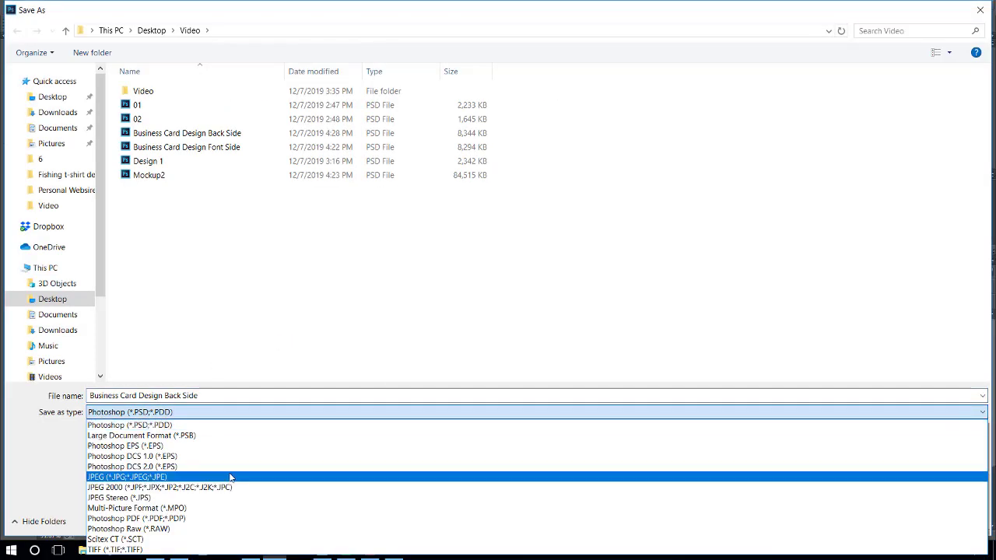
click(225, 476)
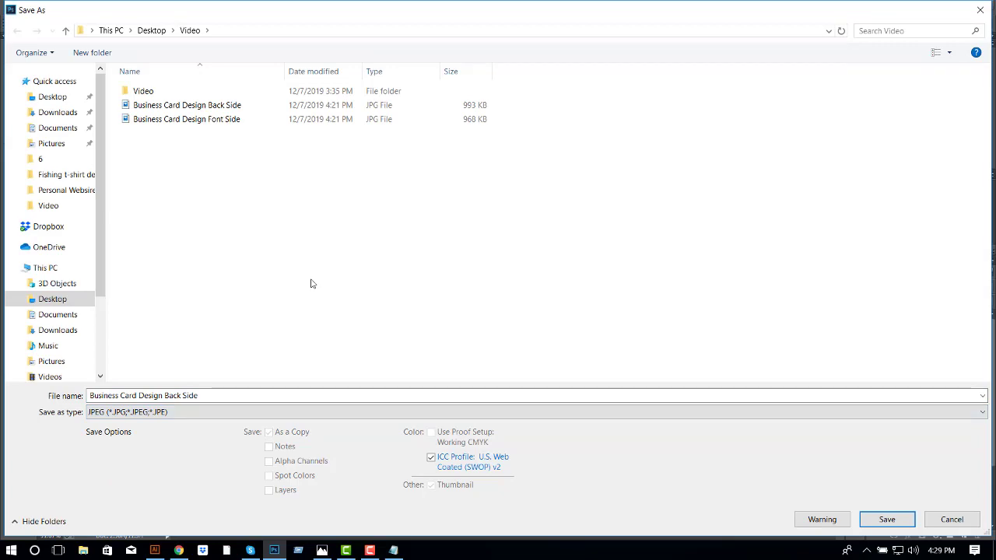
click(876, 518)
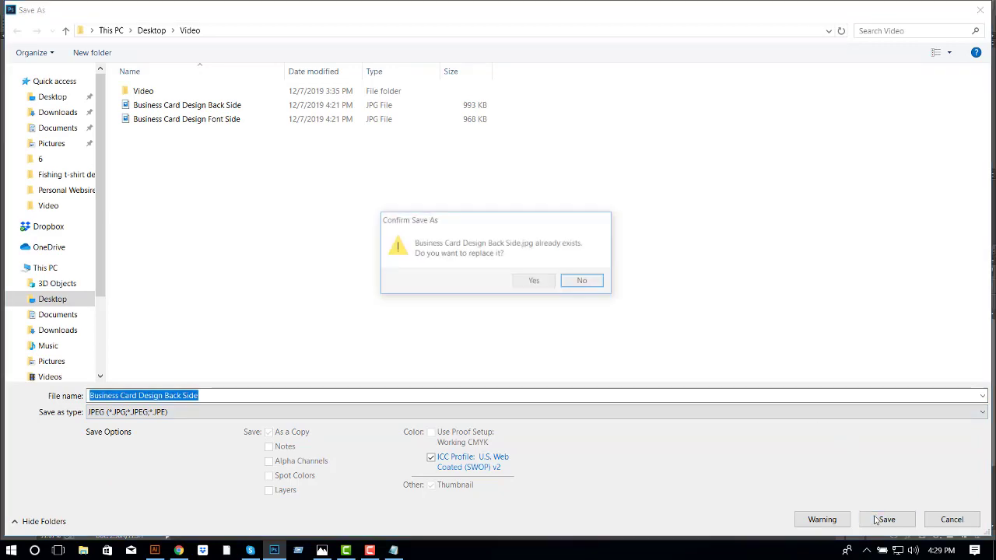
click(535, 280)
click(560, 147)
- Open Mockup2's Back smart object and merge its placeholder layers into one visible layer
click(502, 38)
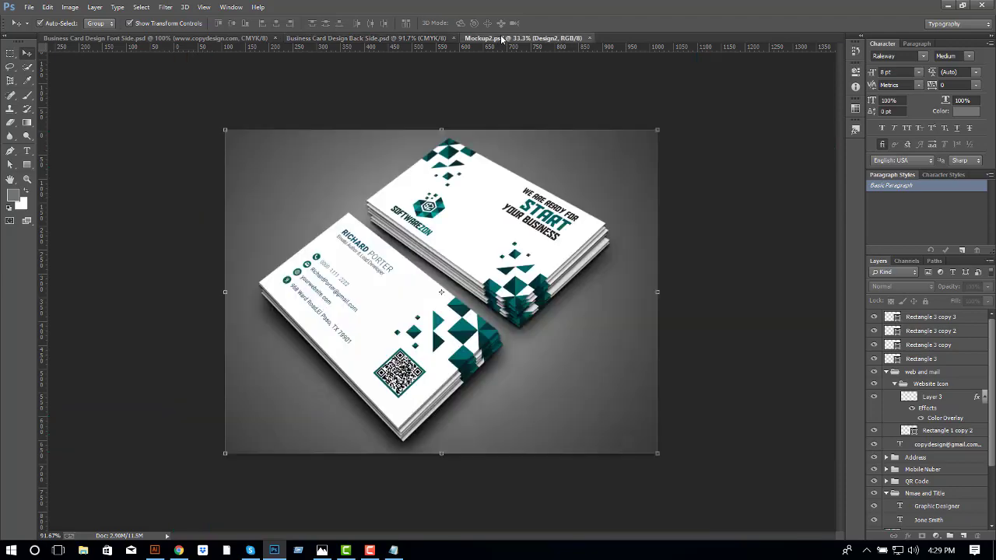
double_click(892, 346)
mouse_move(517, 63)
mouse_down()
mouse_move(644, 66)
mouse_move(661, 38)
mouse_up()
click(519, 38)
click(897, 364)
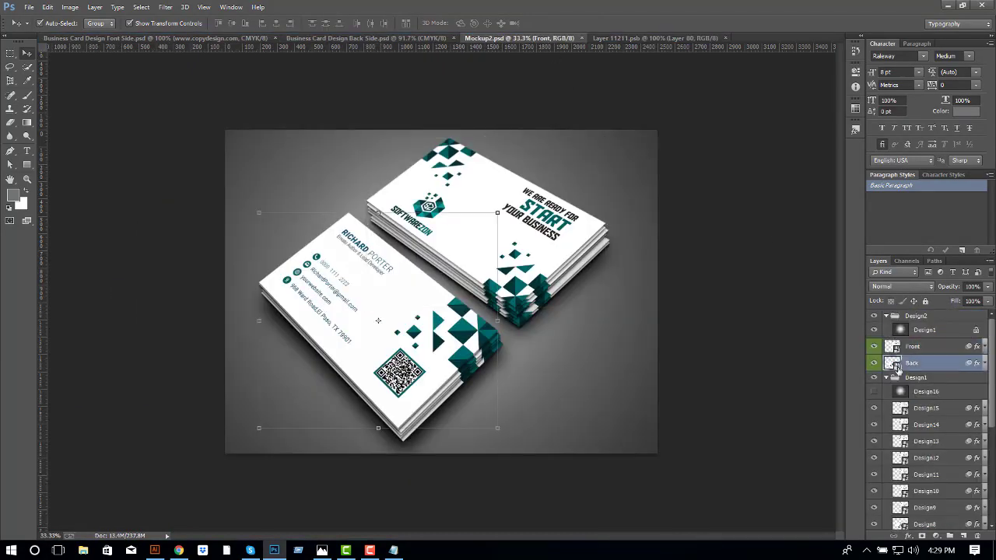
double_click(896, 364)
mouse_move(466, 42)
mouse_down()
mouse_move(761, 42)
mouse_move(746, 38)
mouse_up()
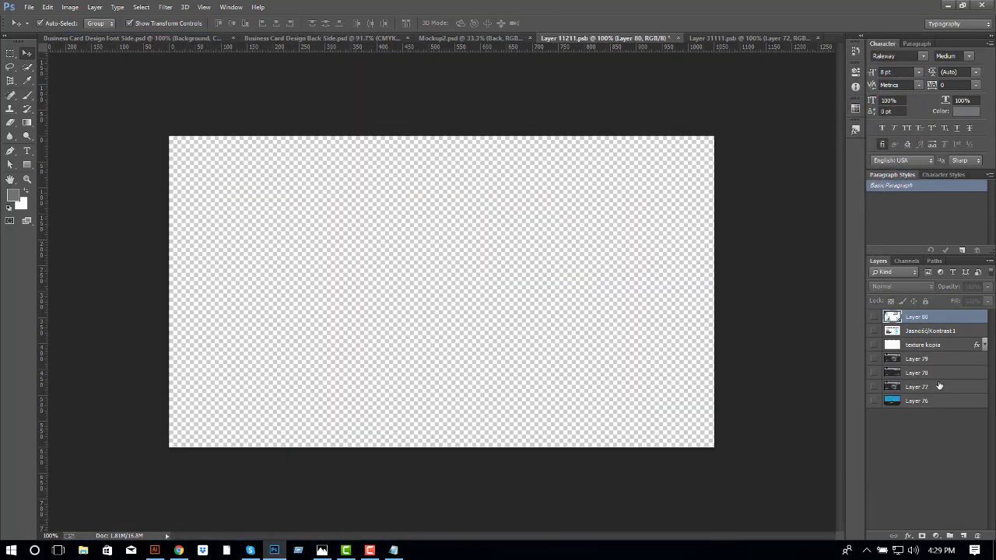
shift+click(933, 400)
key(ctrl+e)
click(873, 317)
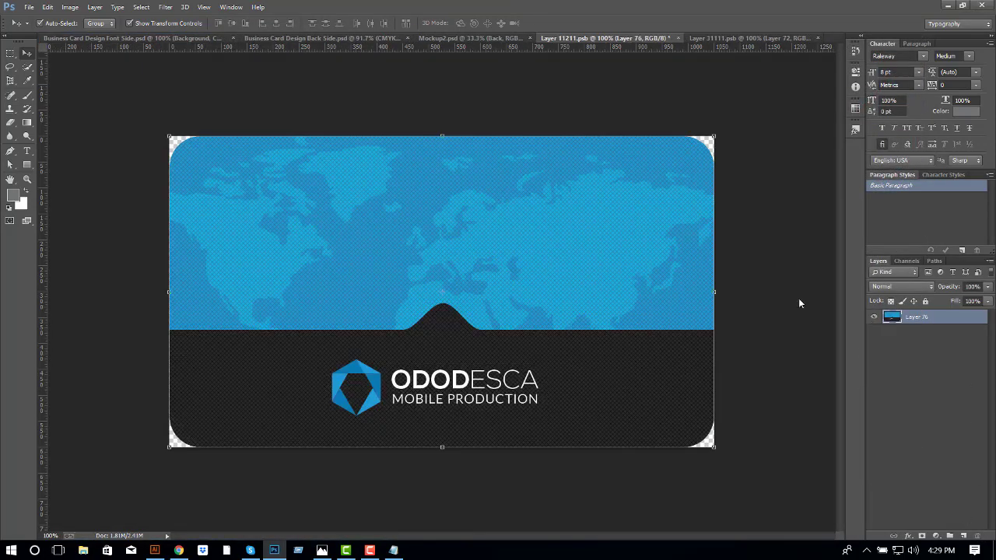
- Place the Business Card Design Back Side image into the card smart object and save
key(ctrl+o)
double_click(327, 138)
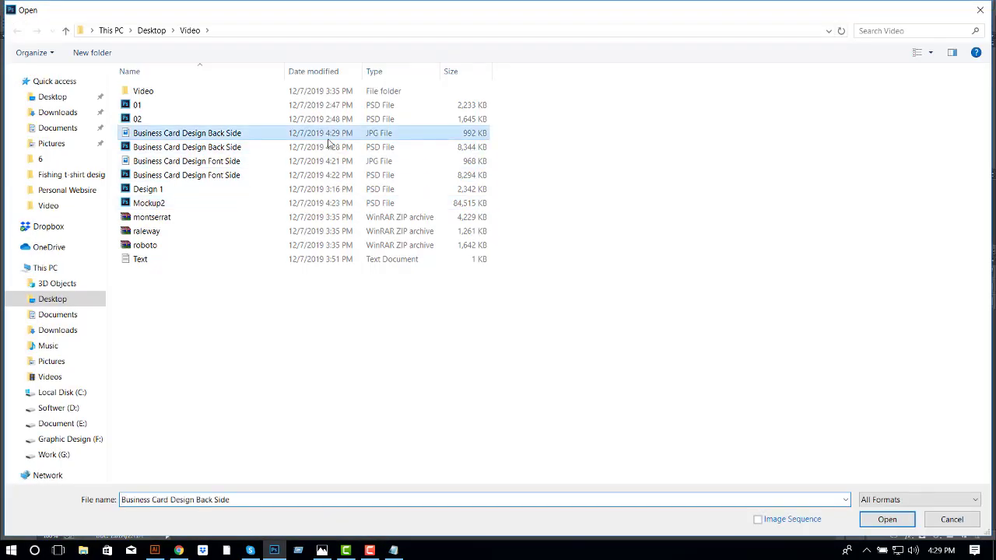
drag(356, 138, 398, 65)
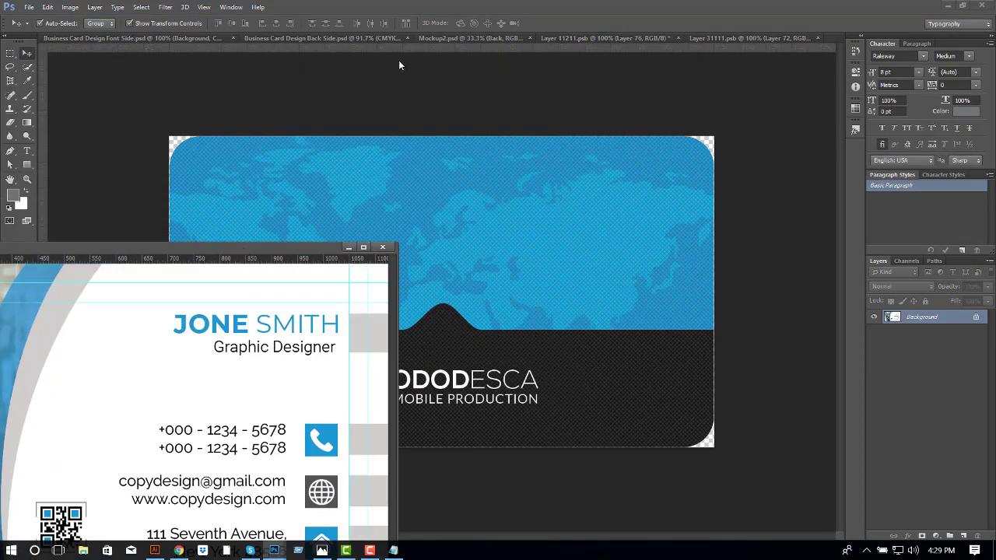
mouse_move(532, 297)
mouse_down()
mouse_move(536, 354)
mouse_move(586, 268)
mouse_move(589, 281)
mouse_move(587, 265)
mouse_up()
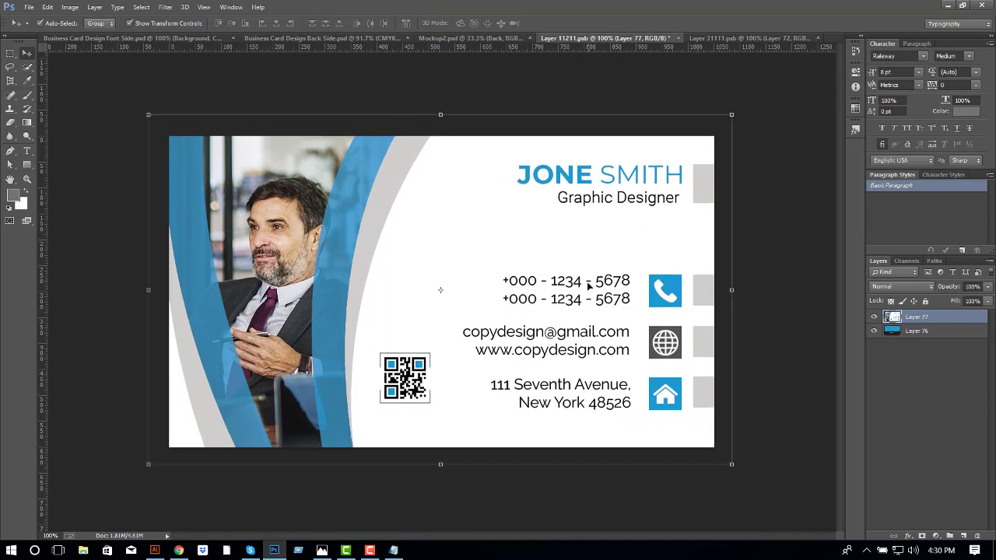
key(ctrl+s)
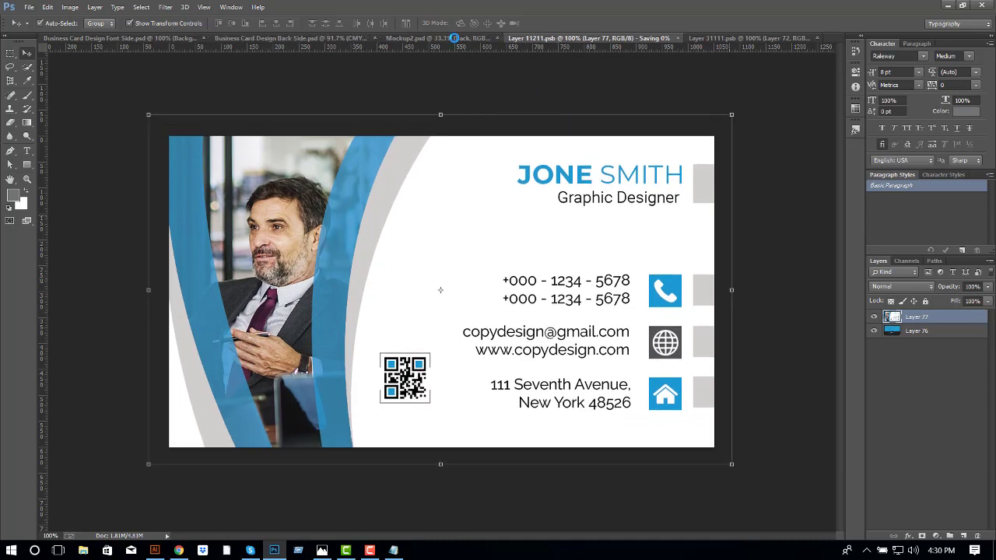
- In Layer 31111.psb, hide Layers 72 and 71 and move Layer 73 above Layer 69
click(457, 38)
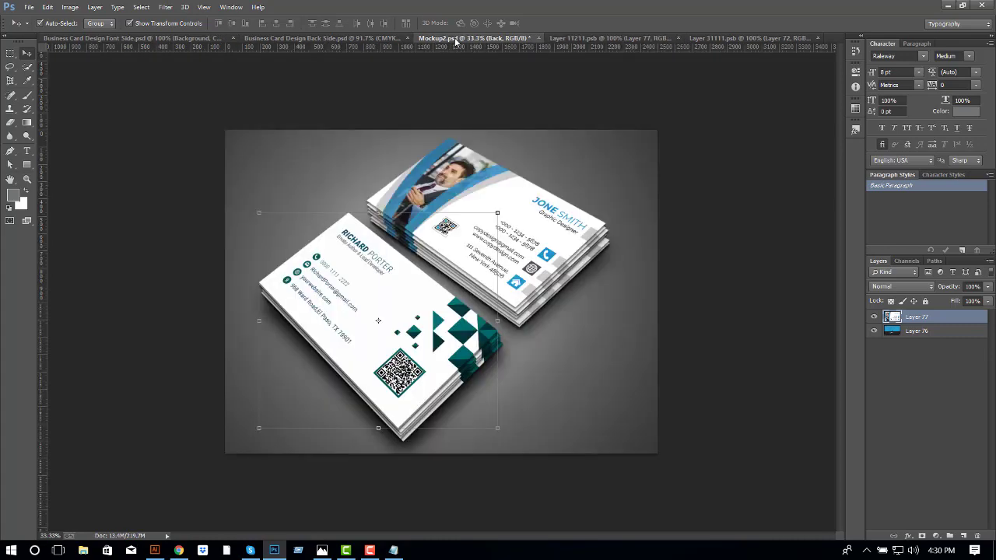
click(605, 38)
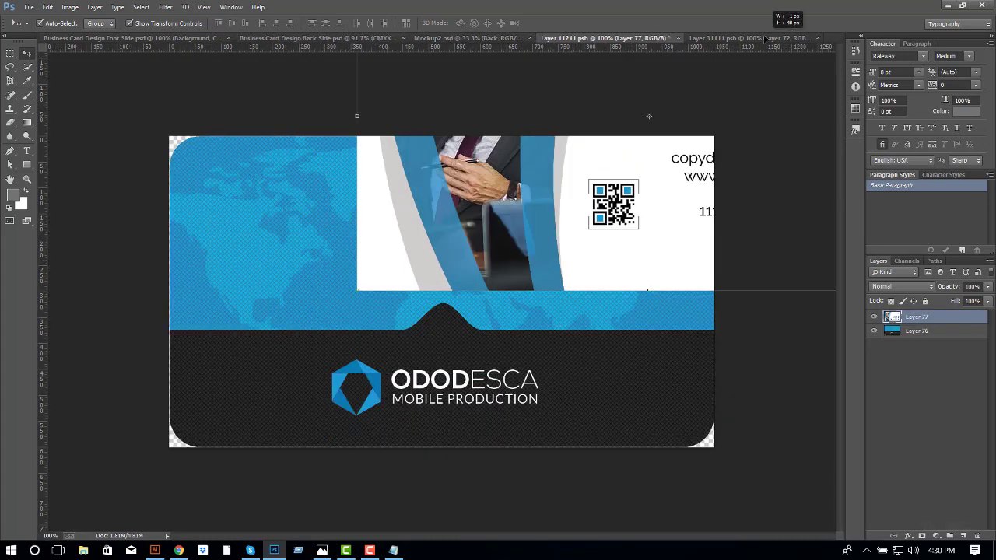
click(764, 37)
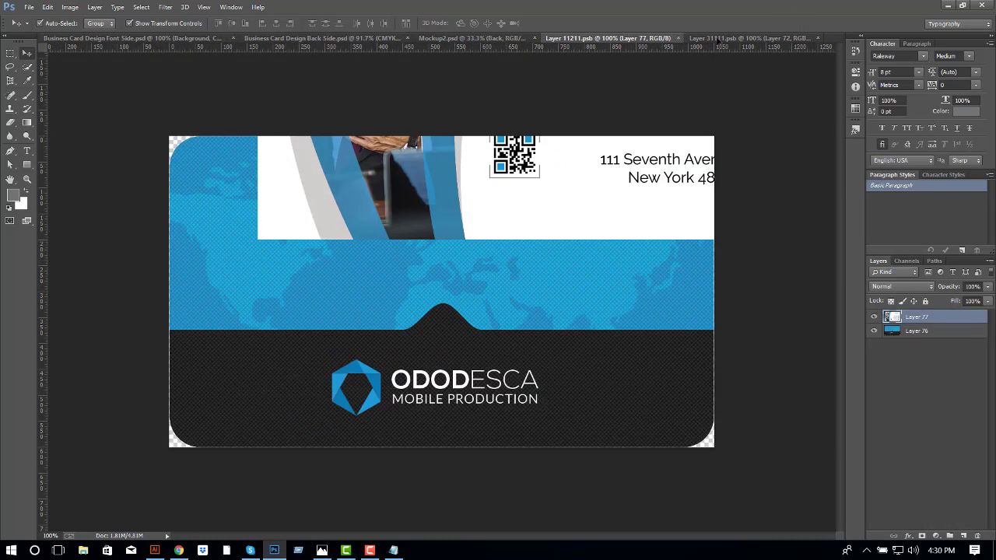
click(872, 330)
click(873, 345)
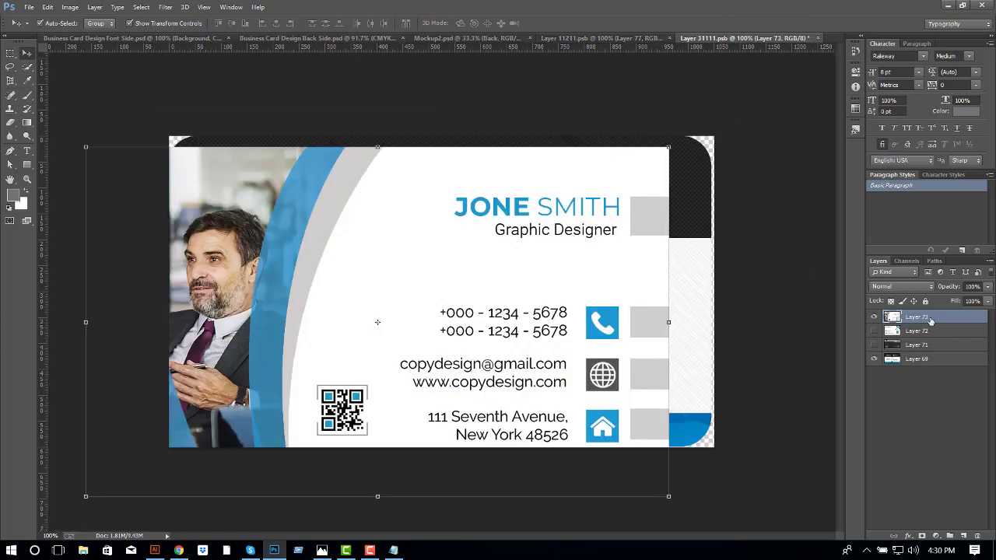
right_click(932, 317)
click(751, 241)
click(925, 358)
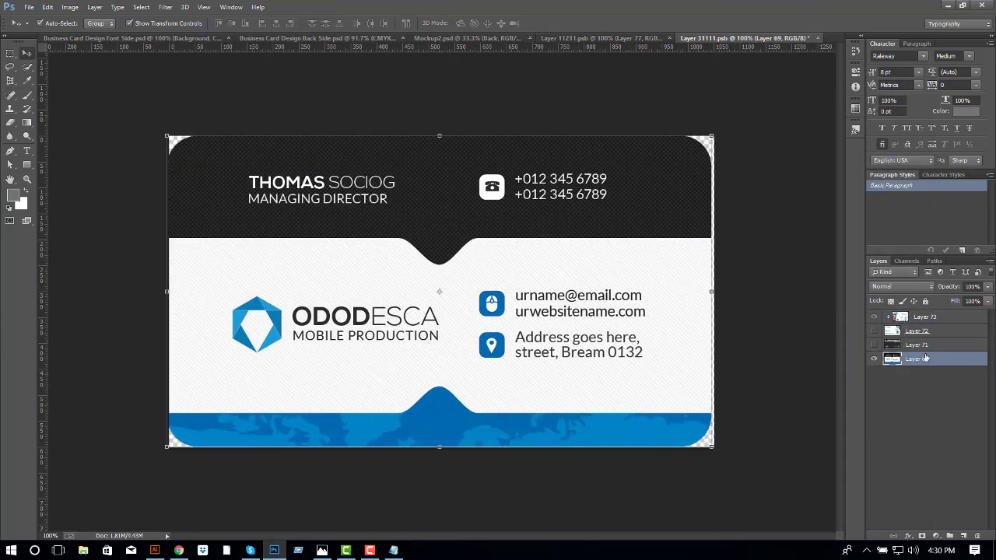
drag(938, 321, 943, 350)
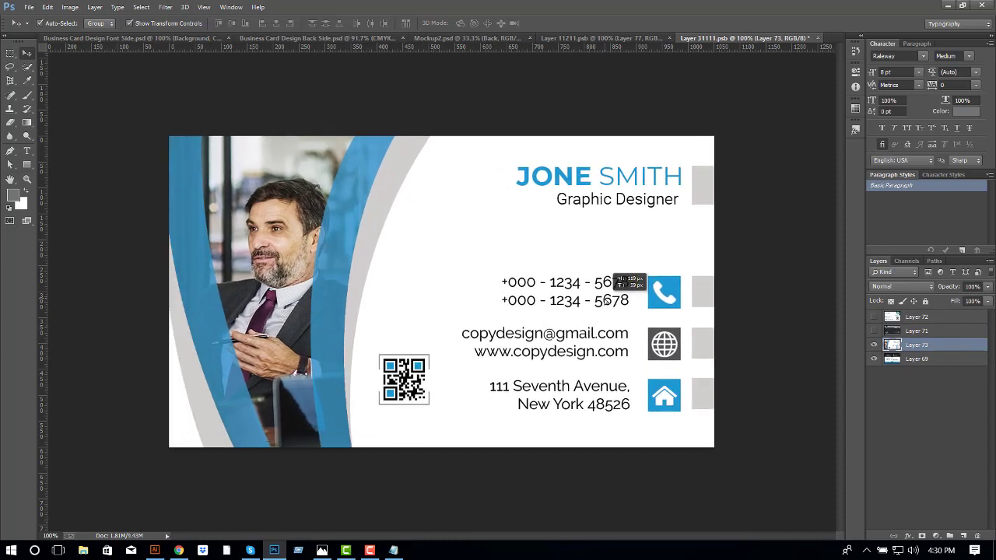
- Clip the card image into Layer 69's card shape and nudge it into position
right_click(650, 299)
right_click(666, 295)
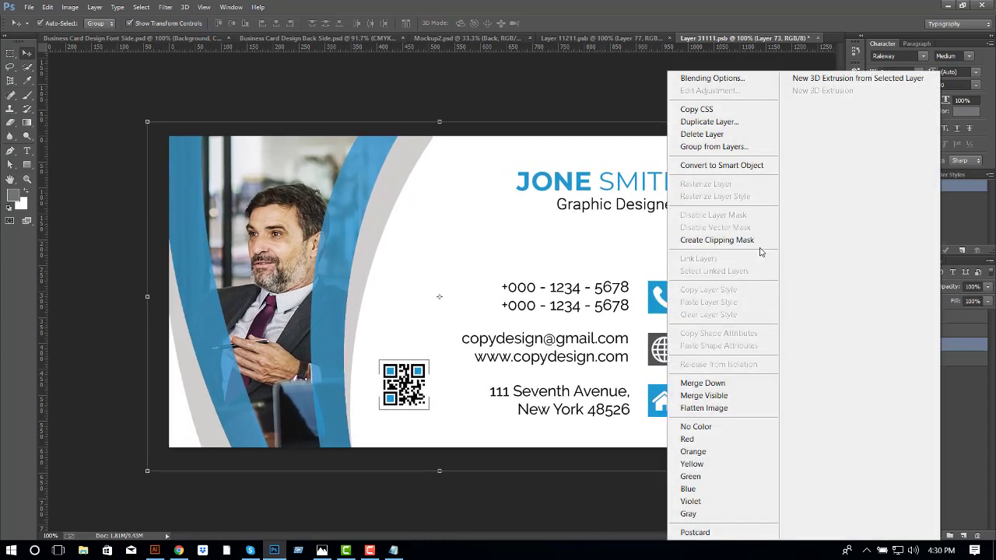
click(751, 240)
key(Left)
key(Left)
key(Left)
key(Up)
key(Up)
key(Up)
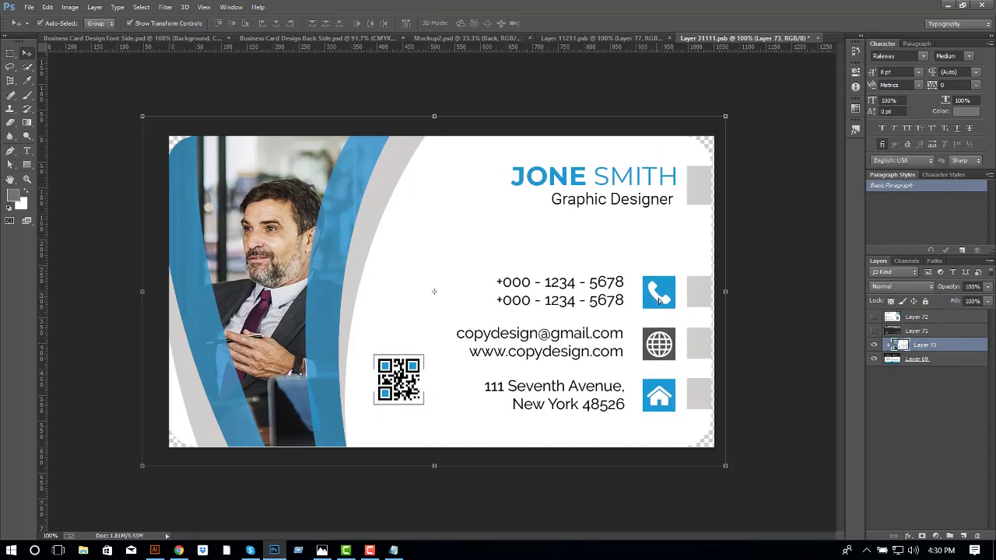
key(Right)
key(Right)
key(Right)
key(Left)
key(Left)
key(Left)
key(Left)
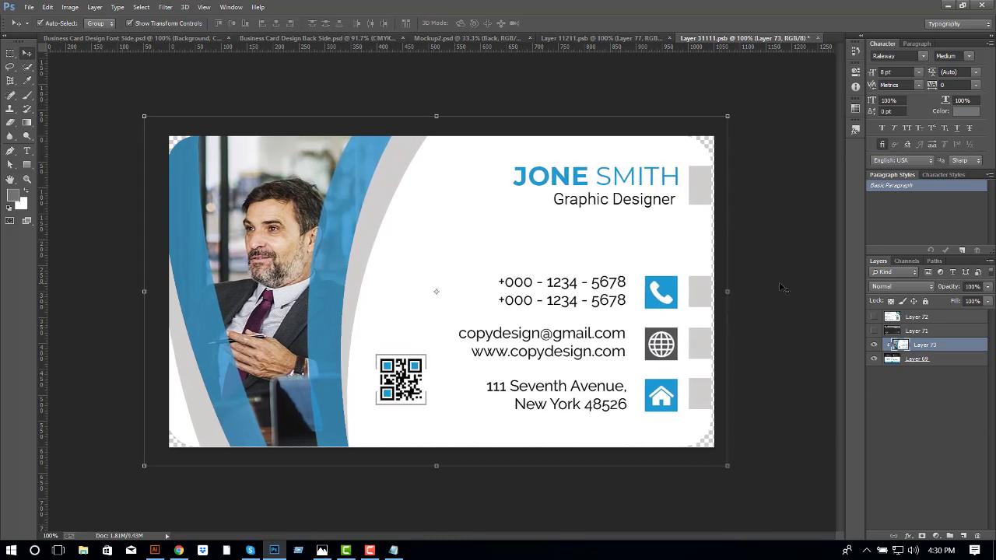
key(Left)
click(768, 287)
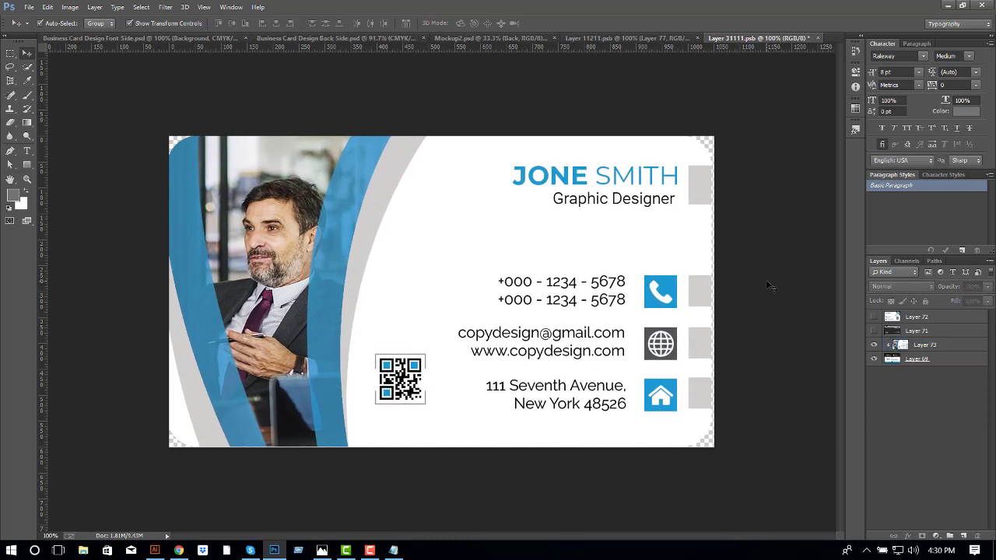
click(591, 38)
key(ctrl+o)
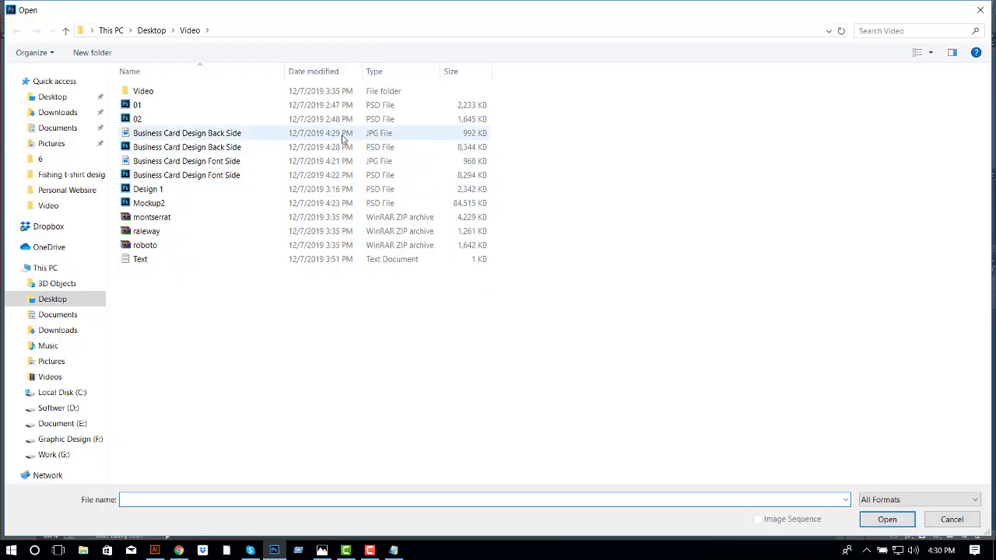
- Try dragging the Back Side image into the card, dismiss the locked-layer error, and close it
double_click(211, 131)
drag(583, 241, 584, 237)
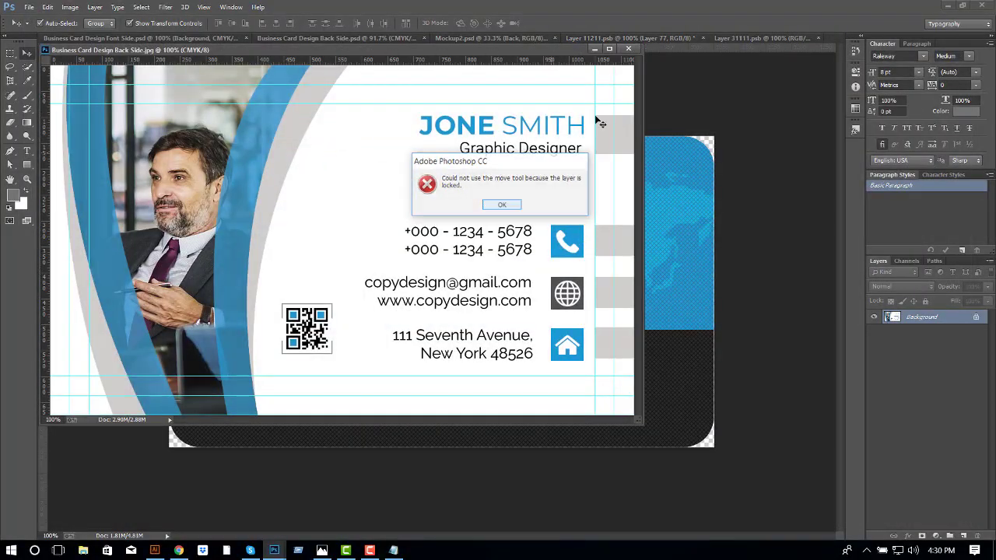
key(Return)
key(ctrl+w)
- Place the Business Card Design Font Side image into the card, hide Layer 77, and clip it to the card shape
key(ctrl+o)
double_click(289, 160)
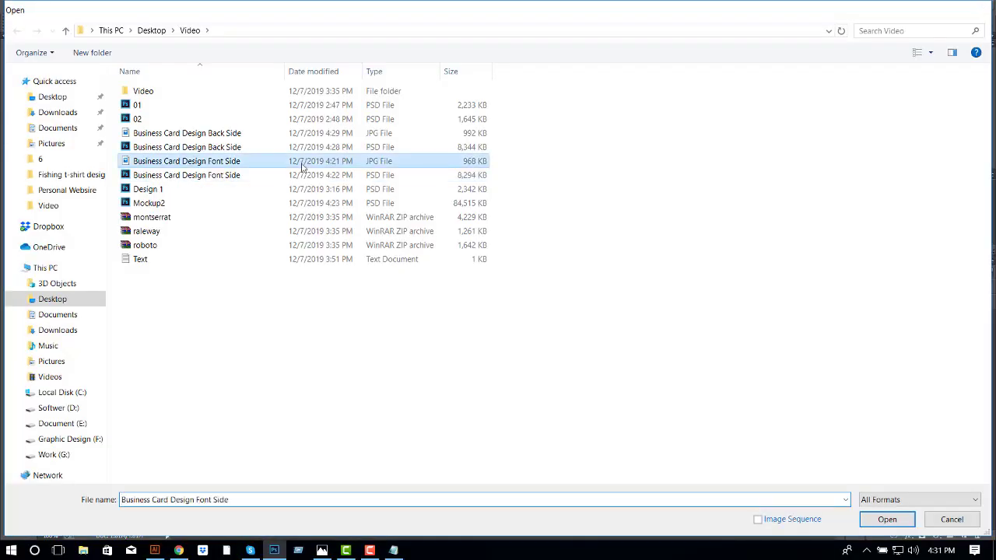
drag(666, 283, 669, 284)
key(ctrl+w)
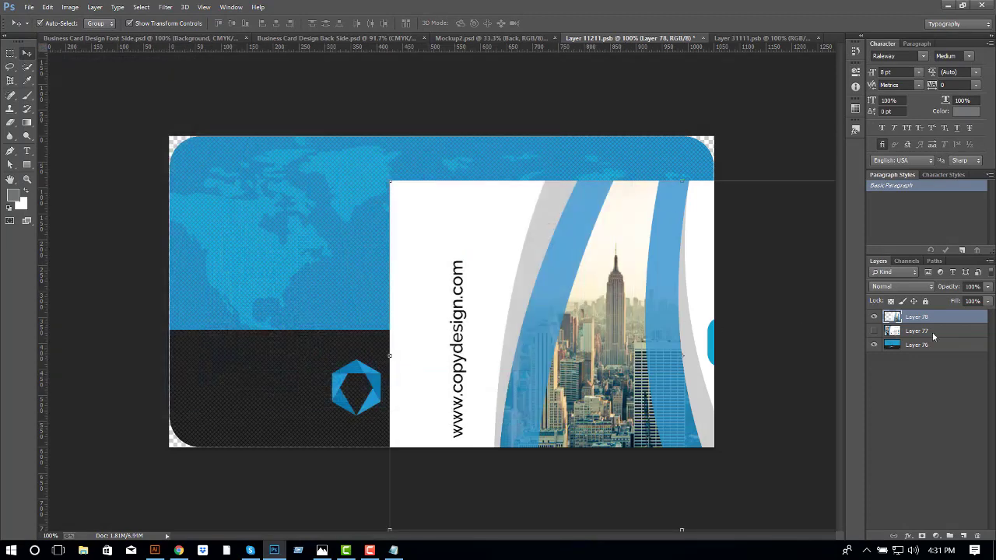
right_click(925, 317)
click(743, 239)
right_click(945, 331)
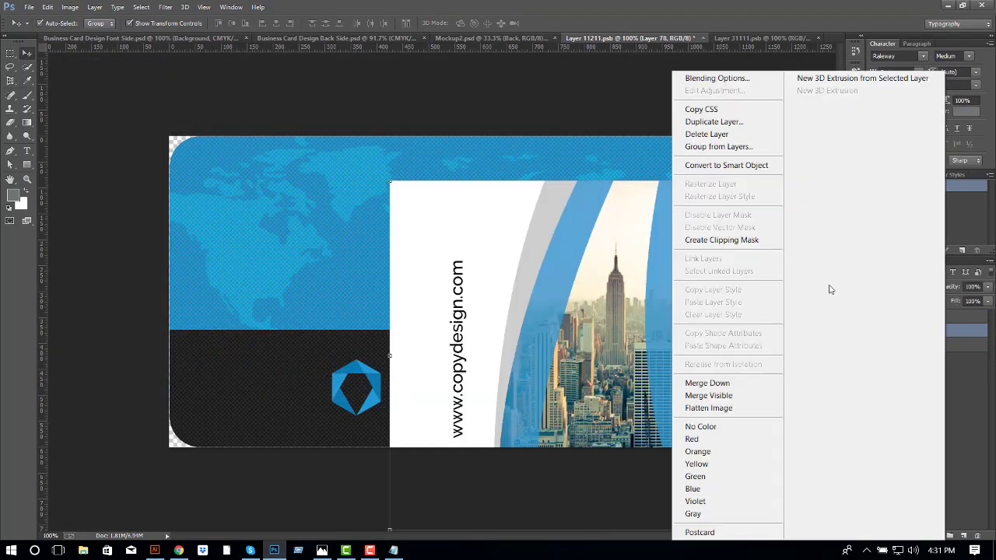
click(721, 240)
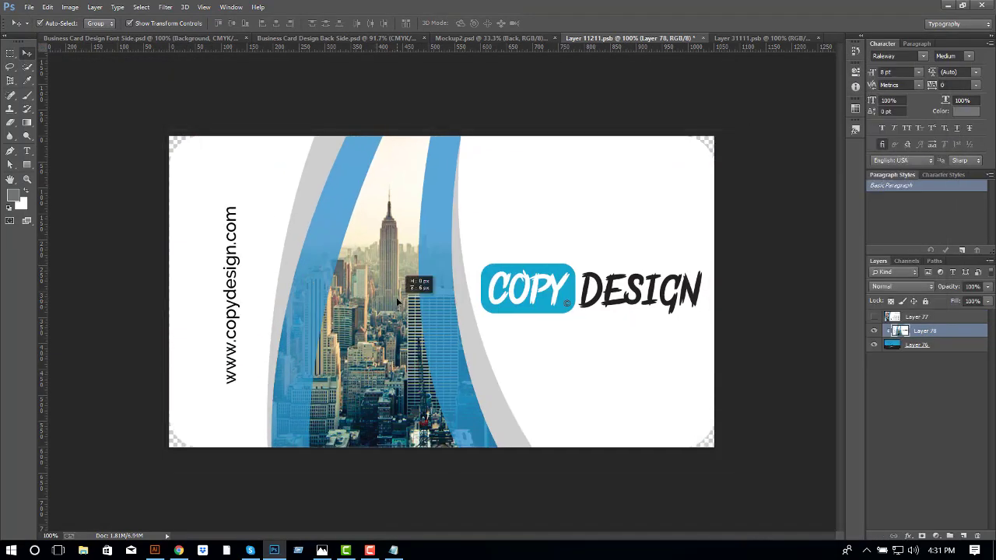
- Reposition the front design within the card, commit, save Layer 11211.psb, and show Back Side.psd
key(ctrl+t)
drag(407, 295, 418, 322)
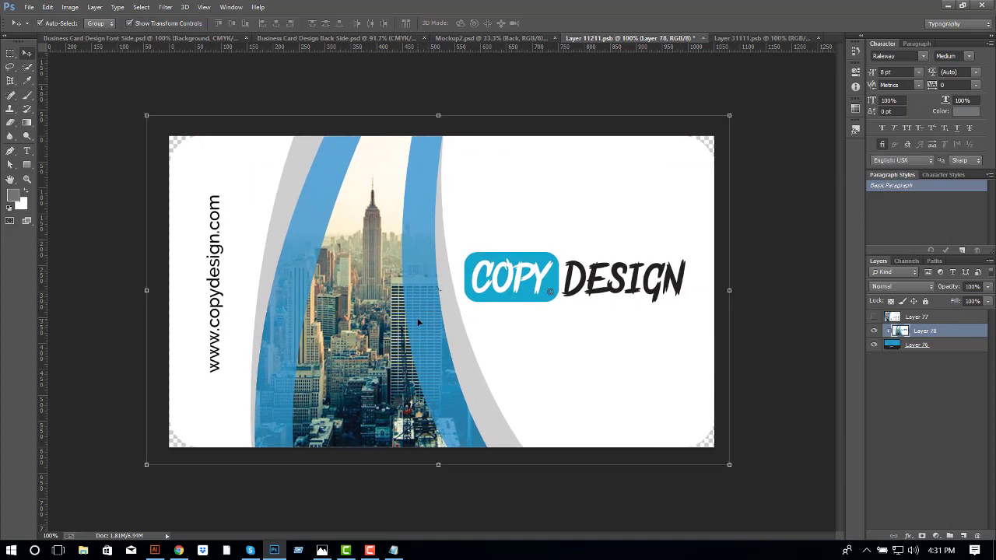
key(Right)
key(Right)
key(Down)
key(Down)
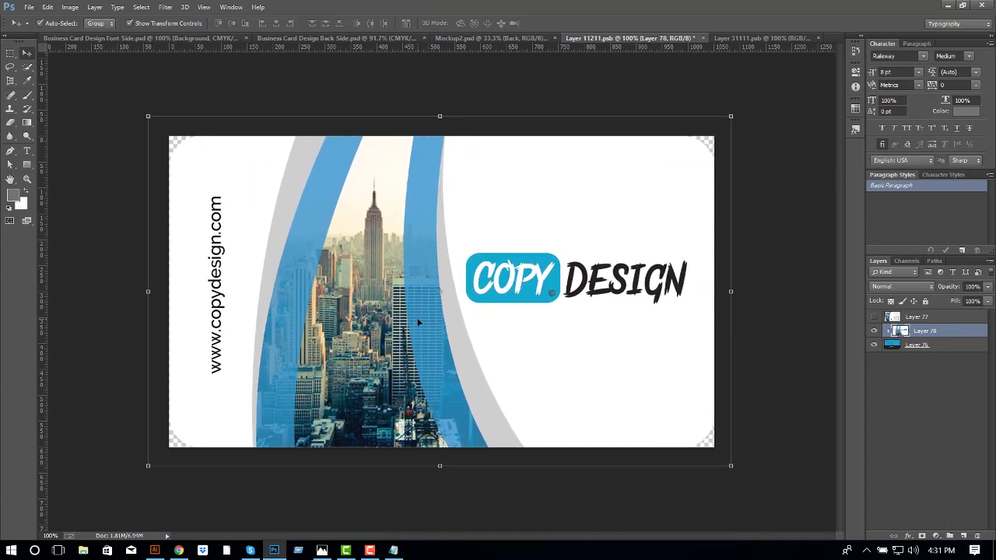
key(Return)
key(ctrl+s)
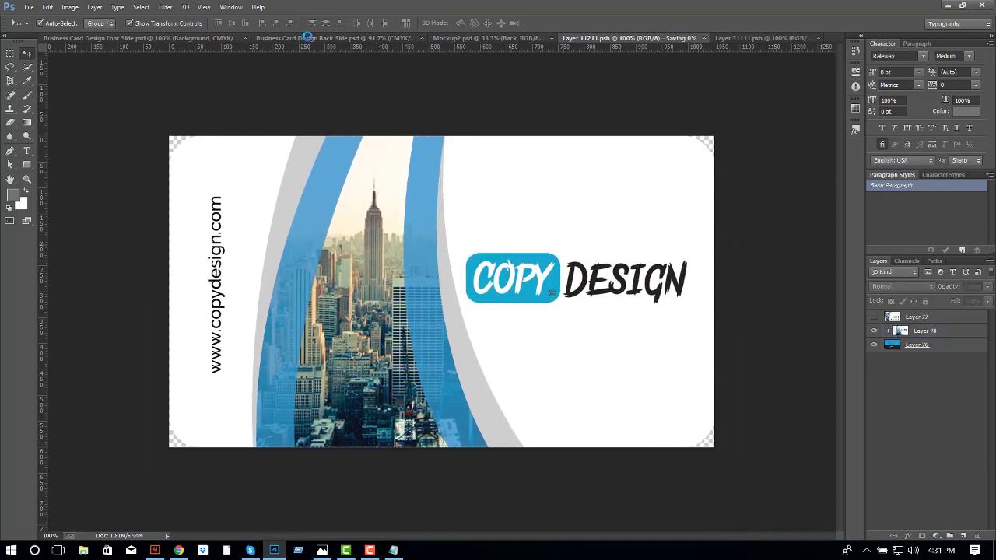
click(325, 37)
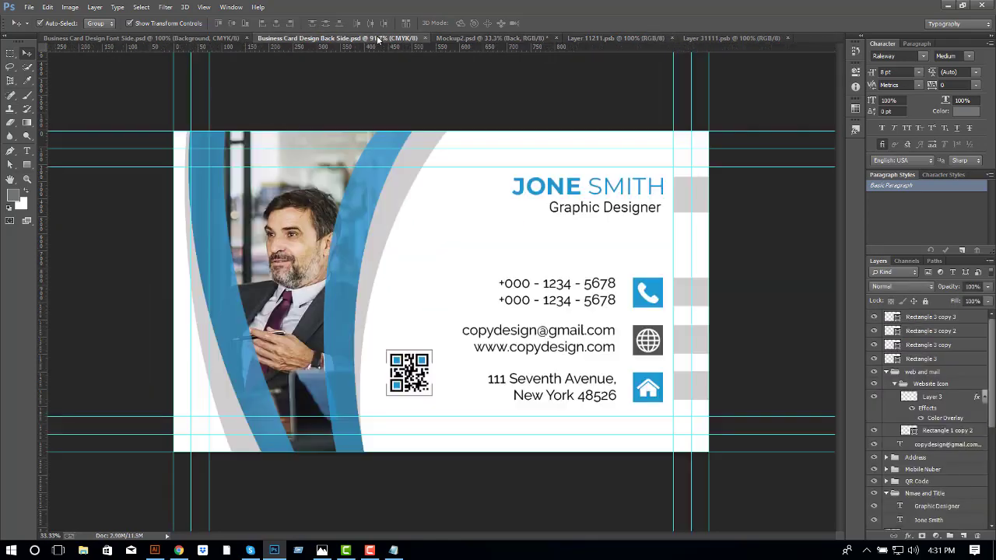
- Check both updated cards on the Mockup2 document
click(459, 37)
scroll(392, 287, up, 3)
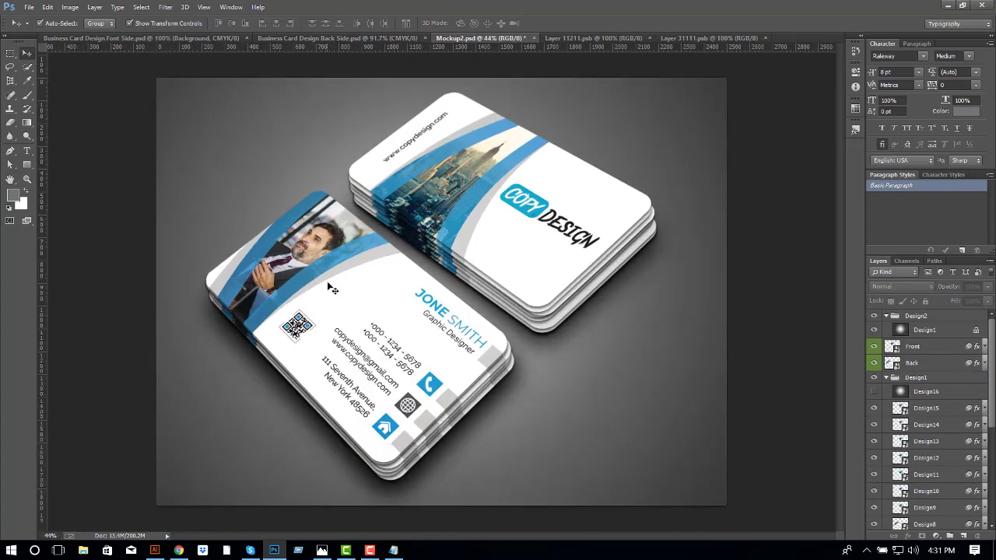
key(alt+Tab)
key(alt+Tab)
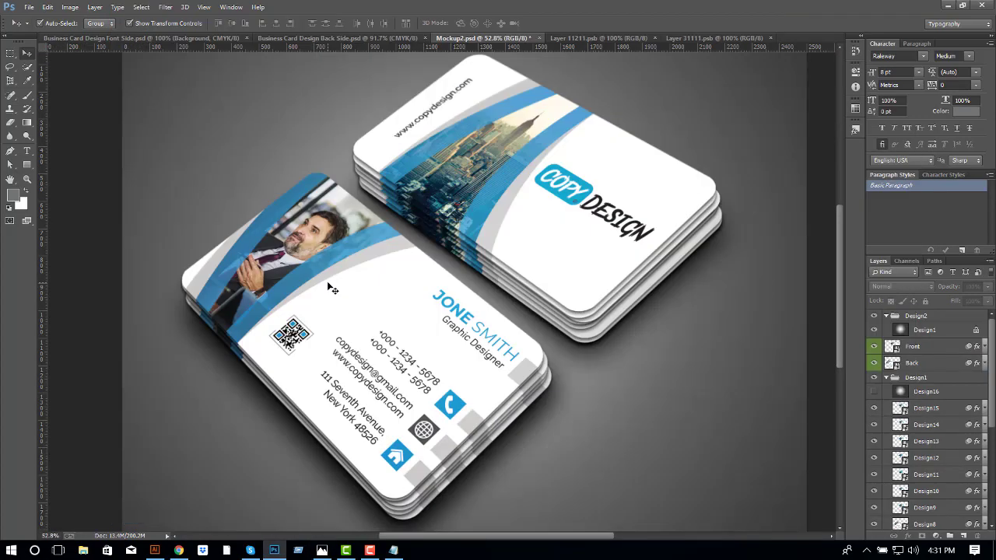
key(alt+Tab)
key(alt+Tab)
key(alt+Tab)
key(alt+Tab)
- In Layer 31111.psb, shift the contact-details design about 5 px right and save
click(358, 39)
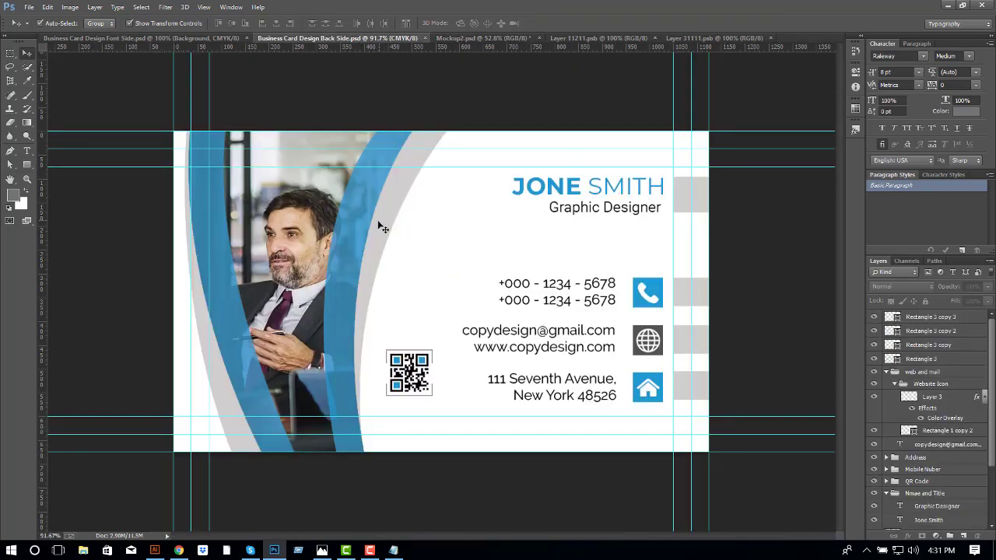
click(573, 38)
click(687, 37)
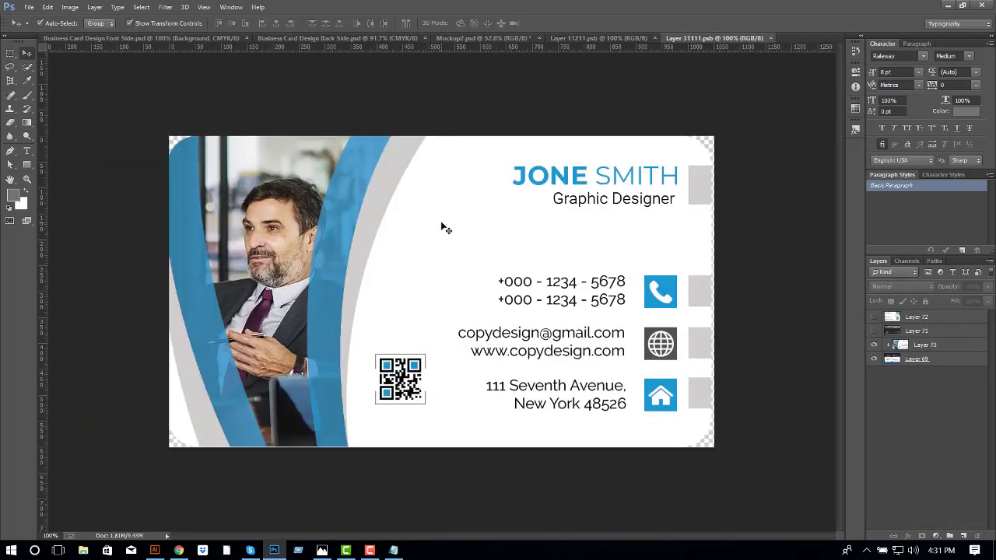
drag(434, 245, 438, 245)
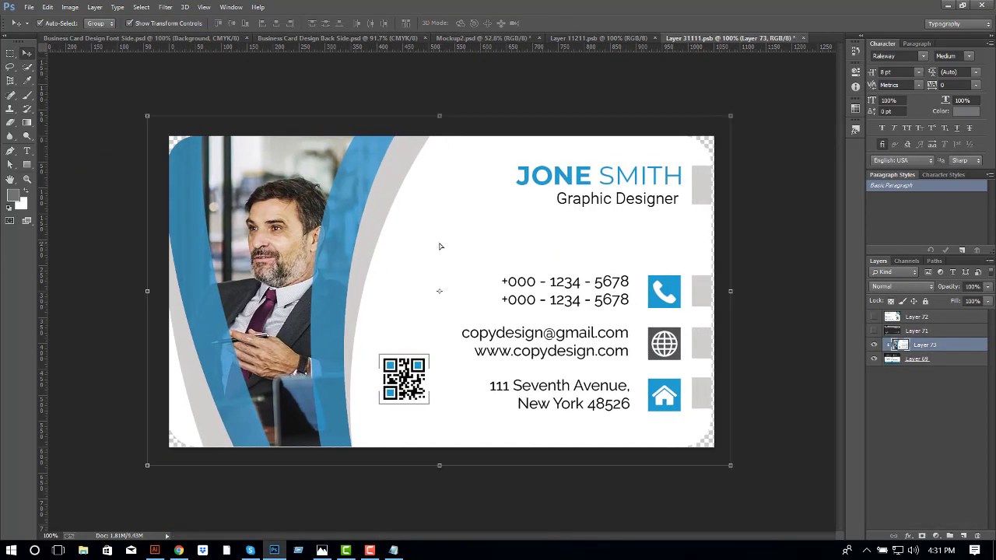
key(ctrl+s)
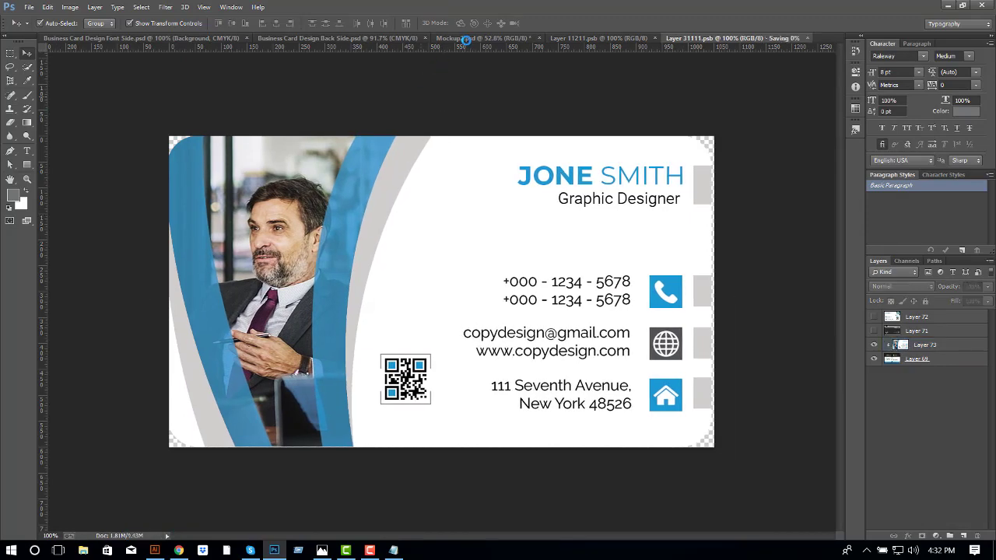